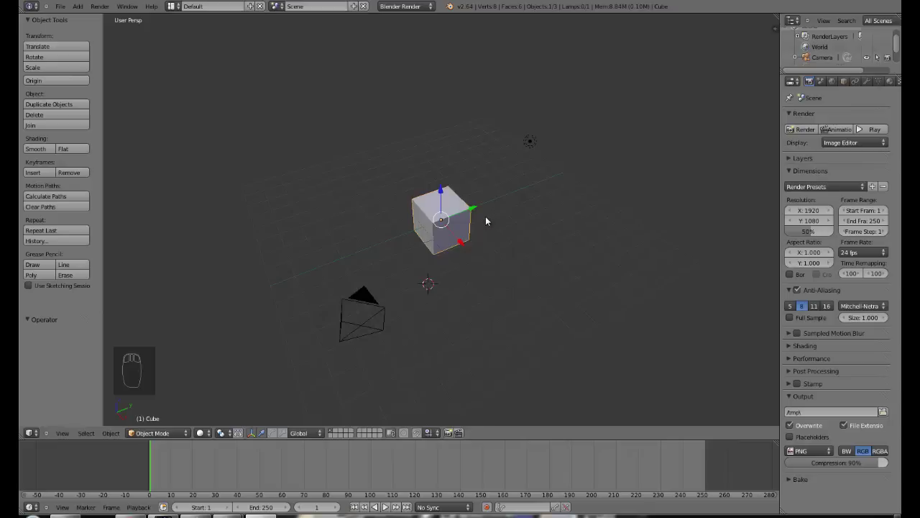
# - Delete the default cube from the scene
pyautogui.moveTo(487, 241); pyautogui.dragTo(505, 282, button='middle')
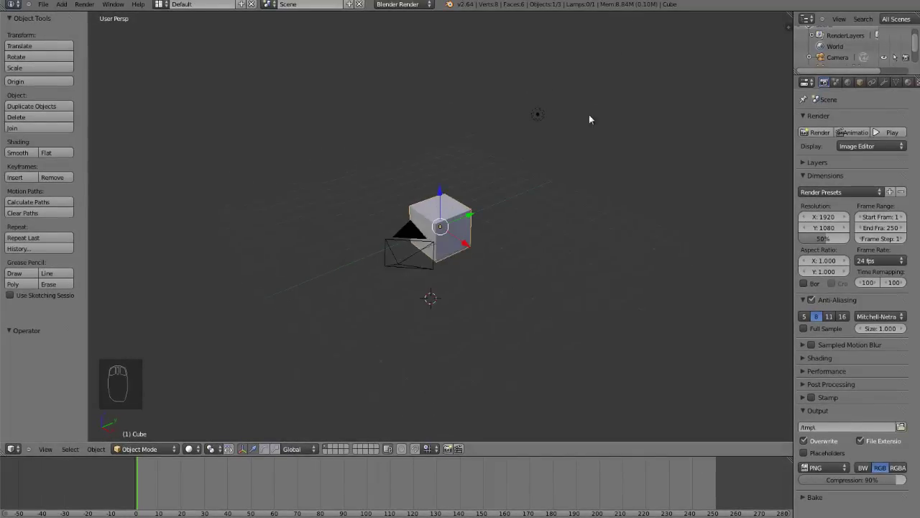
pyautogui.press('x')
pyautogui.click(567, 205)
# - Add a plane in the orthographic top view and scale it up uniformly by about 4.18
pyautogui.press('KP_7')
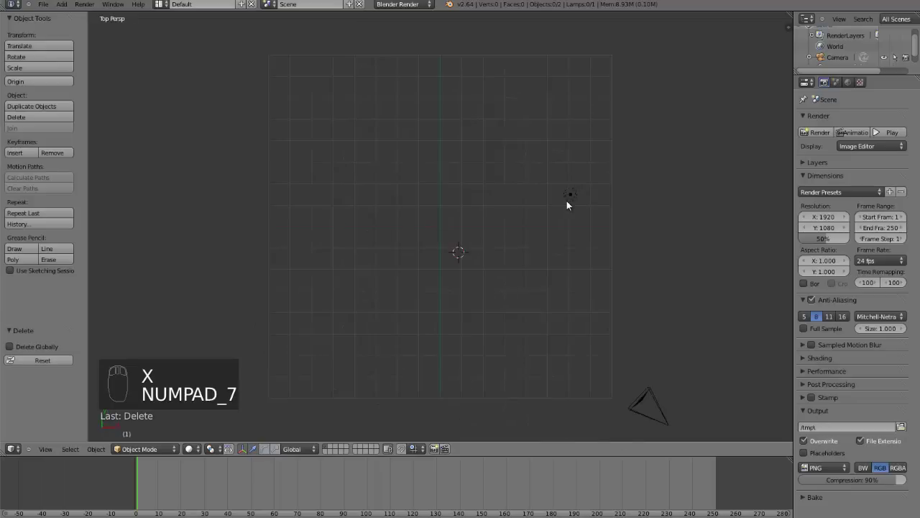
pyautogui.press('KP_5')
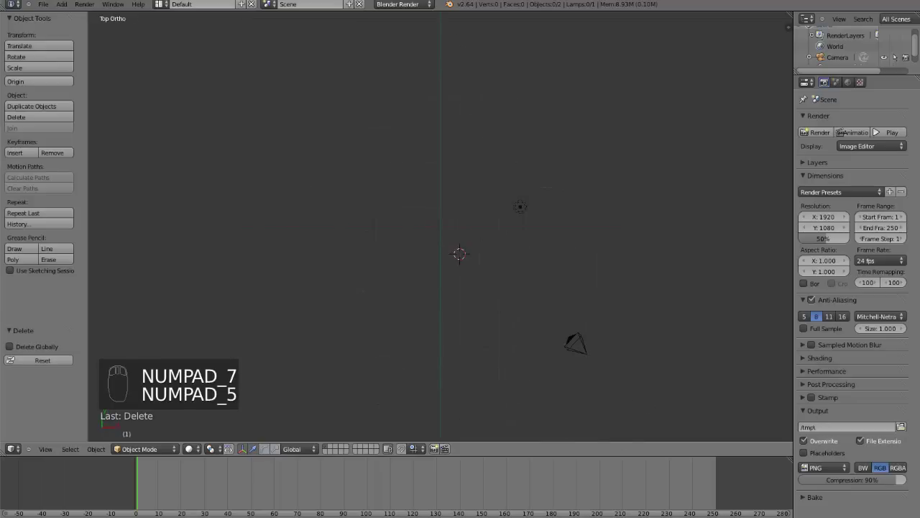
pyautogui.click(71, 6)
pyautogui.moveTo(72, 22)
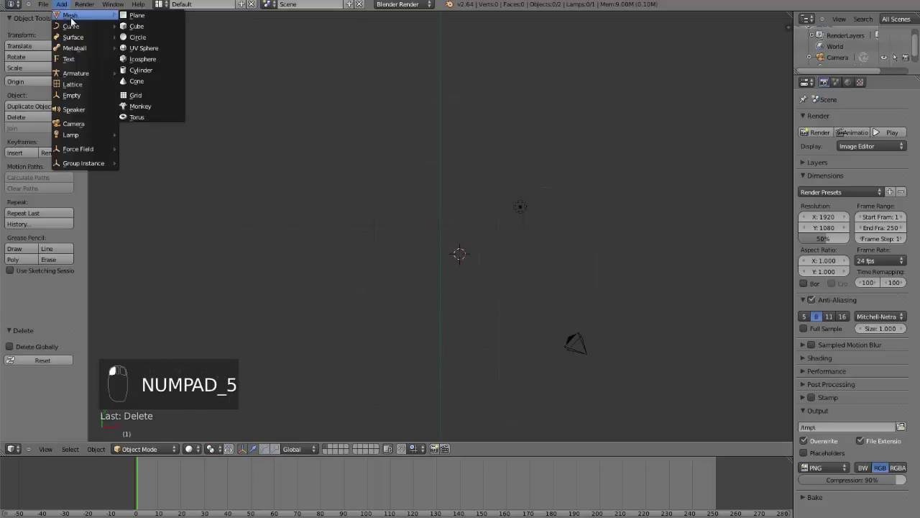
pyautogui.click(138, 20)
pyautogui.press('s')
pyautogui.click(606, 302)
# - Widen the plane along X into a rectangle and reposition it around the scene centre
pyautogui.press('g')
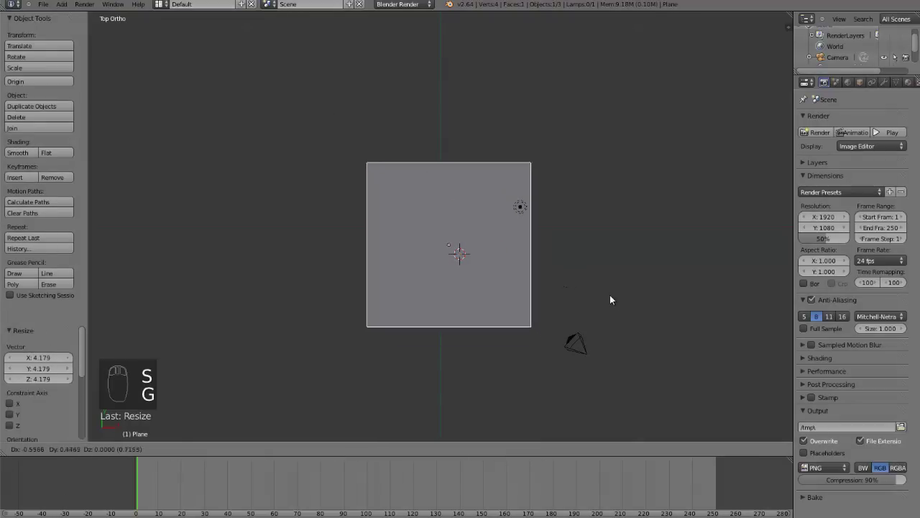
pyautogui.click(610, 295)
pyautogui.press('s')
pyautogui.click(657, 296)
pyautogui.press('g')
pyautogui.click(653, 290)
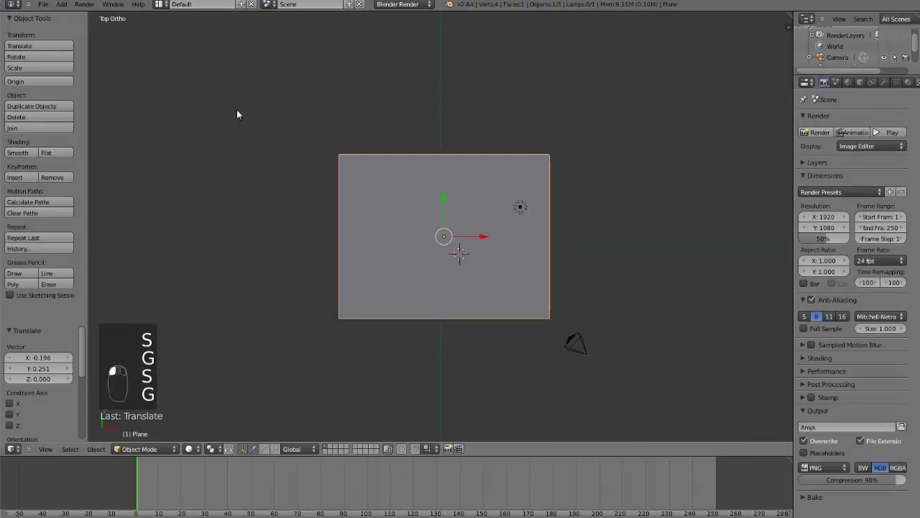
# - Add a cube, place it near the plane's middle, and flatten it along Y to about 0.11
pyautogui.click(62, 5)
pyautogui.moveTo(72, 16)
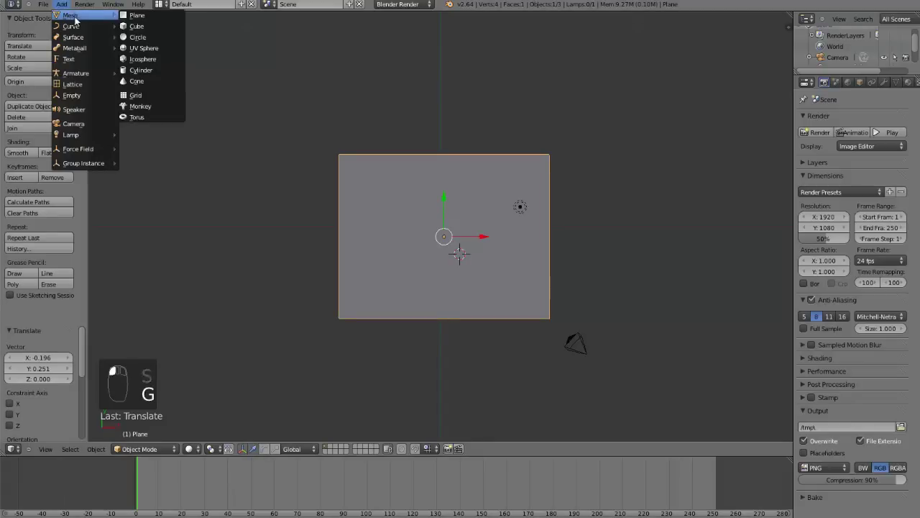
pyautogui.click(143, 31)
pyautogui.press('g')
pyautogui.click(544, 253)
pyautogui.press('s')
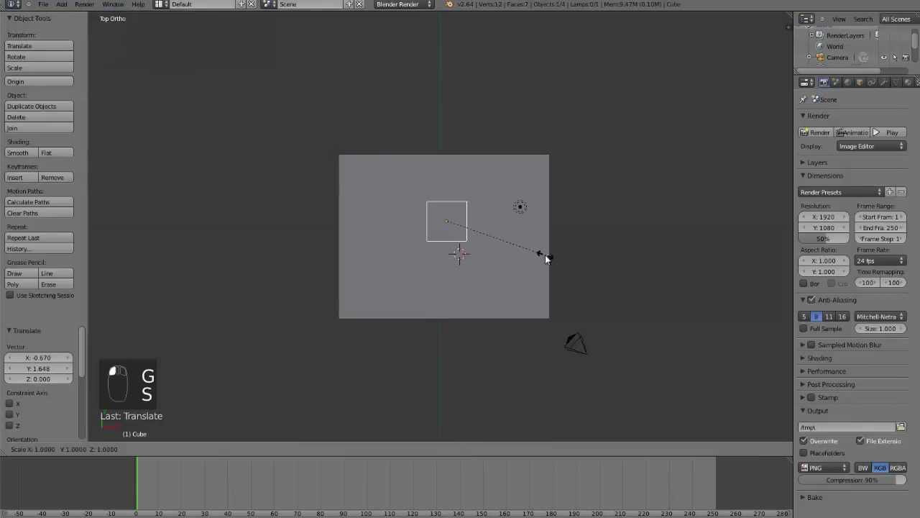
pyautogui.press('y')
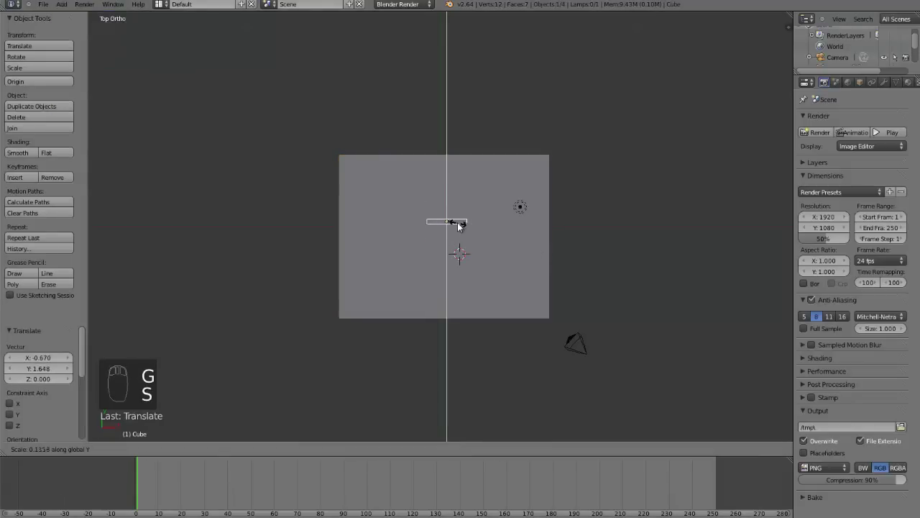
pyautogui.click(459, 227)
# - Stretch the flattened cube along X by about 3.75, nudge it toward the plane's centre, and thin it along Y by about 0.80
pyautogui.press('s')
pyautogui.press('x')
pyautogui.click(487, 236)
pyautogui.press('g')
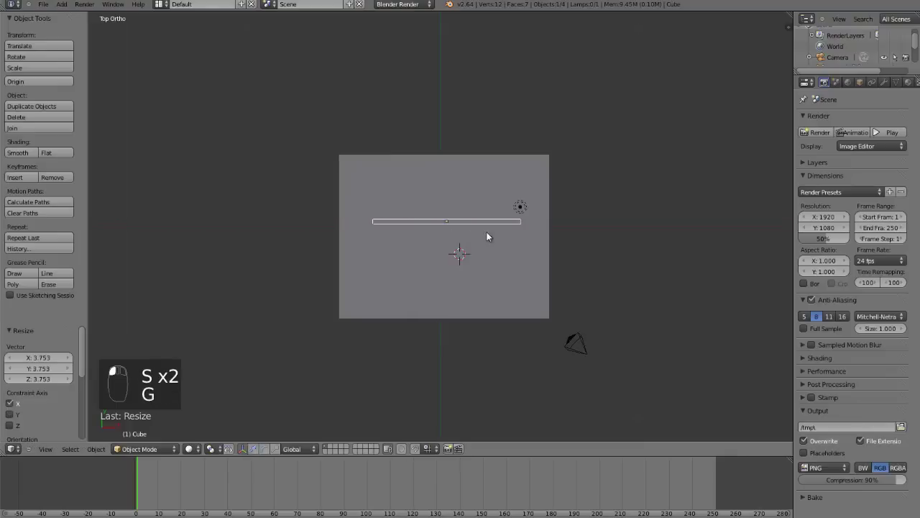
pyautogui.click(487, 243)
pyautogui.press('s')
pyautogui.press('y')
pyautogui.click(494, 248)
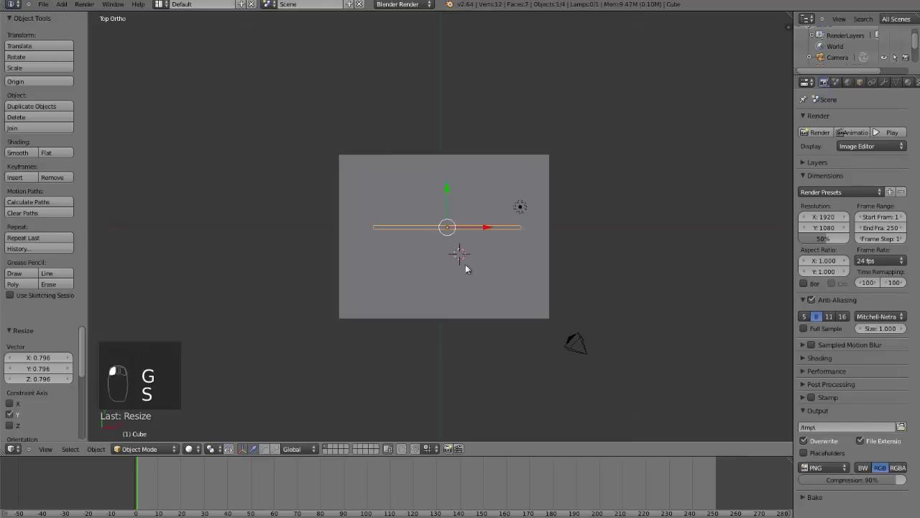
# - Raise the thin slab and scale it along Z into a tall upright panel standing on the plane
pyautogui.moveTo(466, 264); pyautogui.dragTo(367, 203, button='middle')
pyautogui.scroll(3, 367, 203)
pyautogui.moveTo(450, 289); pyautogui.dragTo(451, 216)
pyautogui.press('s')
pyautogui.press('z')
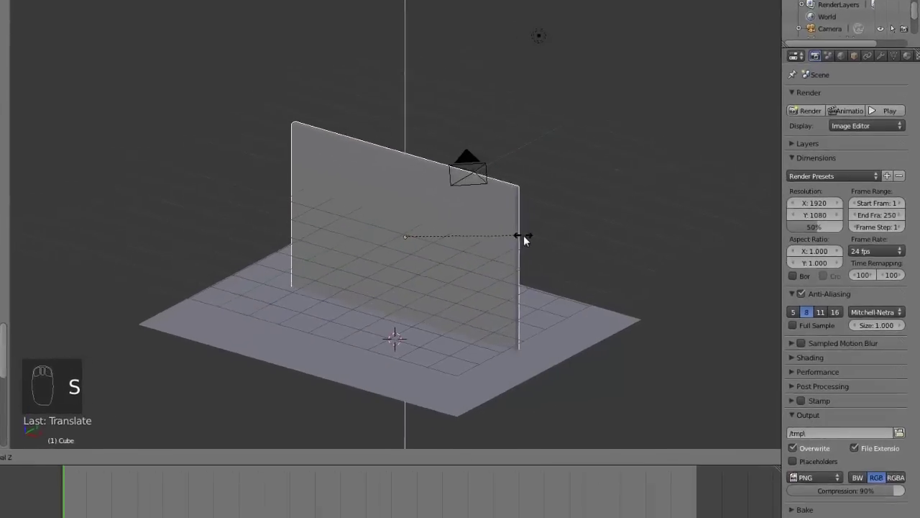
pyautogui.click(503, 230)
pyautogui.press('KP_1')
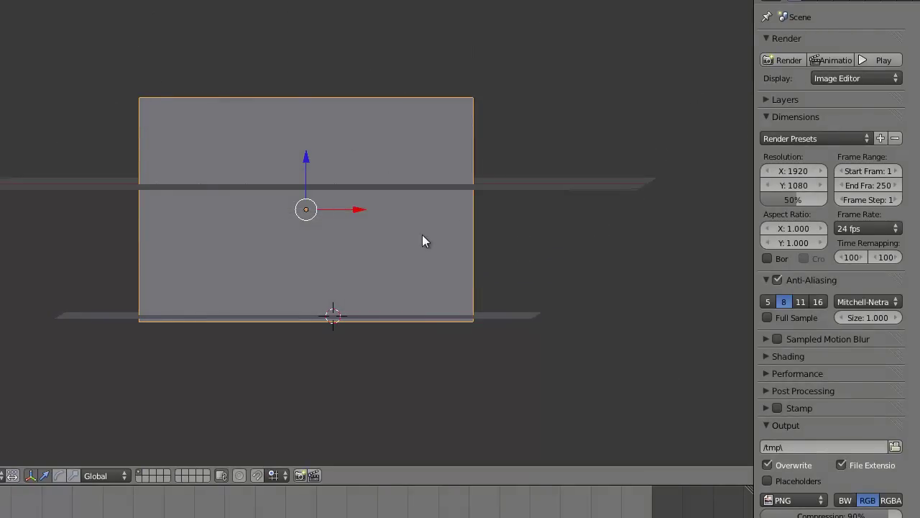
pyautogui.moveTo(460, 238); pyautogui.dragTo(360, 243, button='middle')
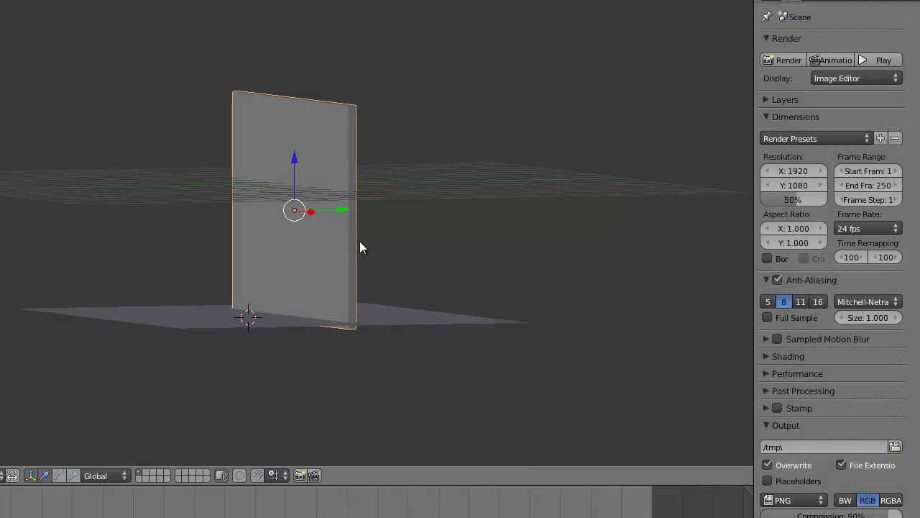
pyautogui.moveTo(361, 243); pyautogui.dragTo(431, 255, button='middle')
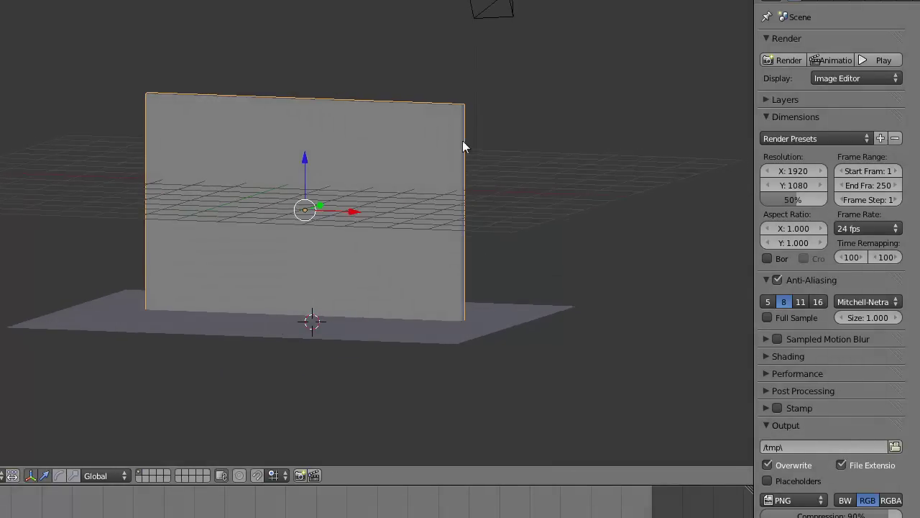
pyautogui.press('Tab')
pyautogui.rightClick(458, 102)
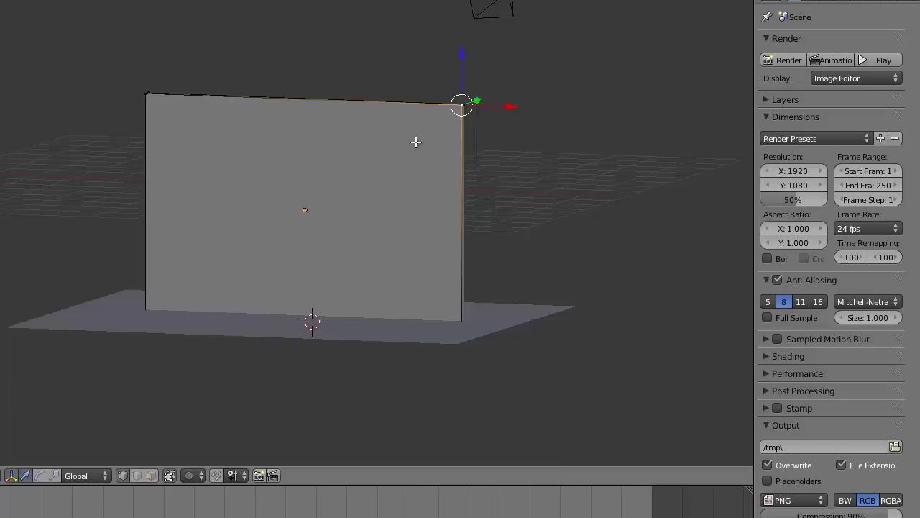
pyautogui.press('Tab')
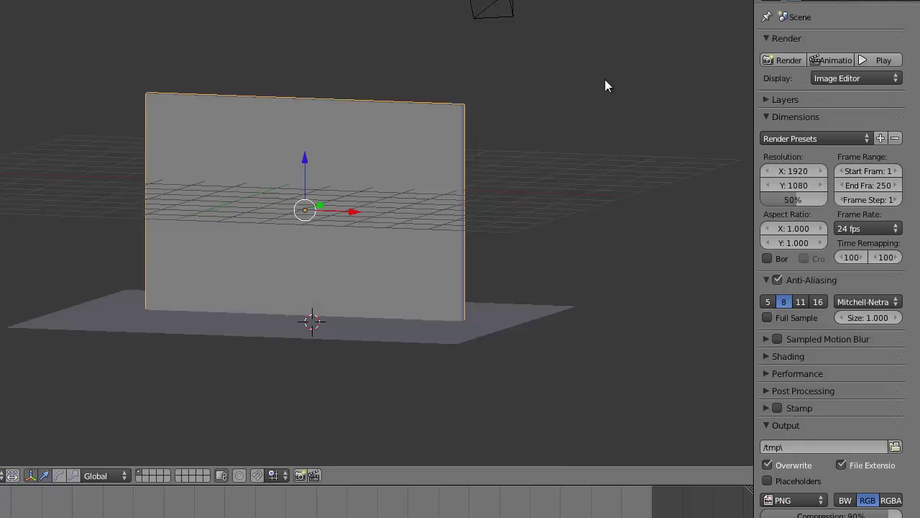
# - Add a Subdivision Surface modifier to the upright panel
pyautogui.click(874, 3)
pyautogui.click(835, 45)
pyautogui.click(629, 284)
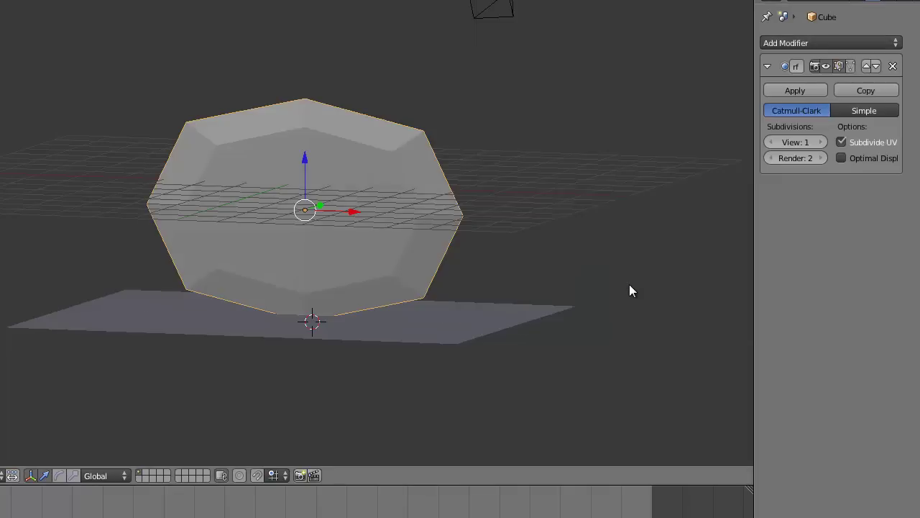
# - Cut a vertical edge loop close to each side end of the panel, sliding each to about 0.99
pyautogui.press('Tab')
pyautogui.hotkey('ctrl', 'r')
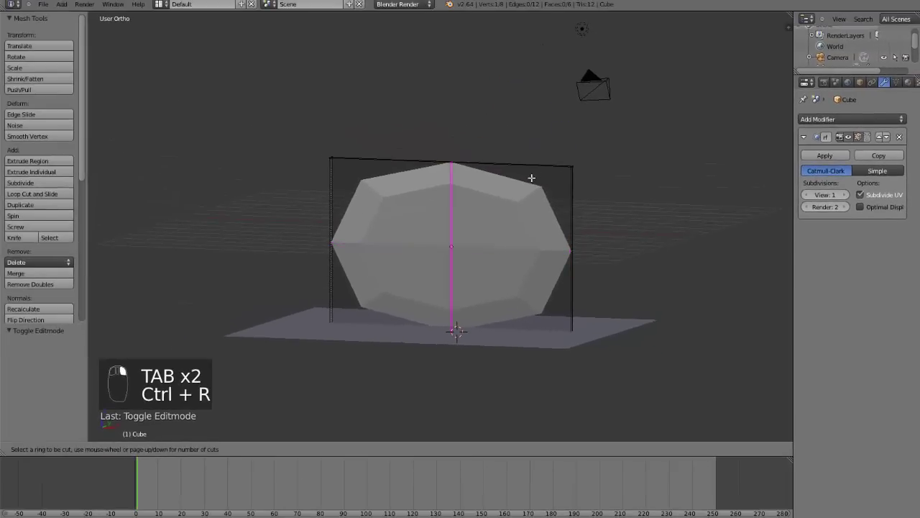
pyautogui.click(505, 167)
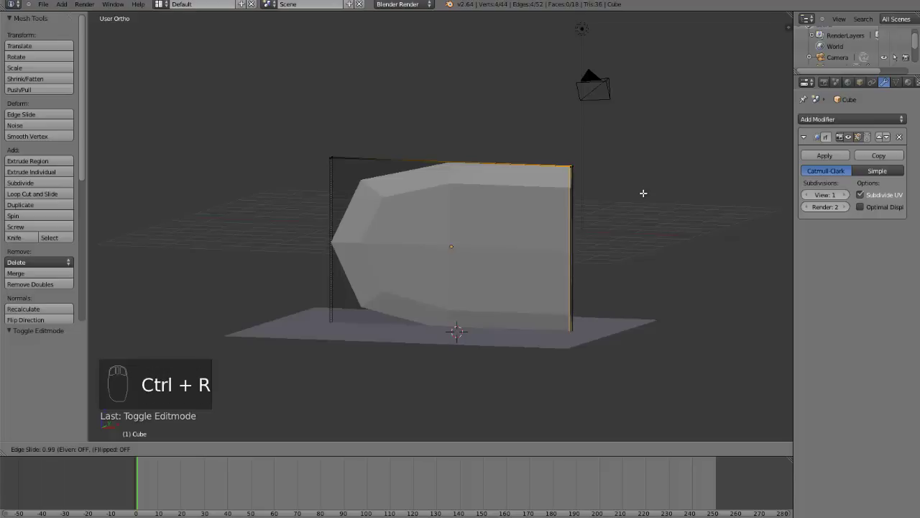
pyautogui.click(643, 193)
pyautogui.scroll(3, 642, 193)
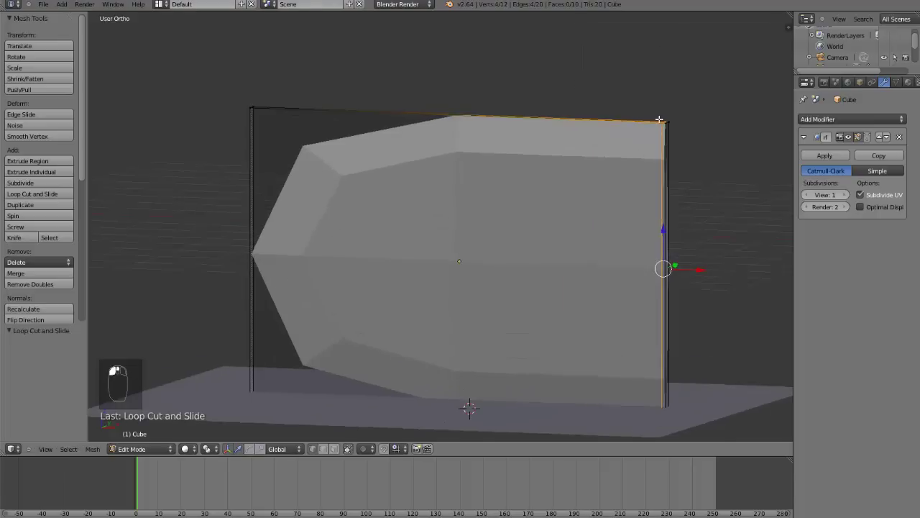
pyautogui.hotkey('ctrl', 'r')
pyautogui.click(513, 119)
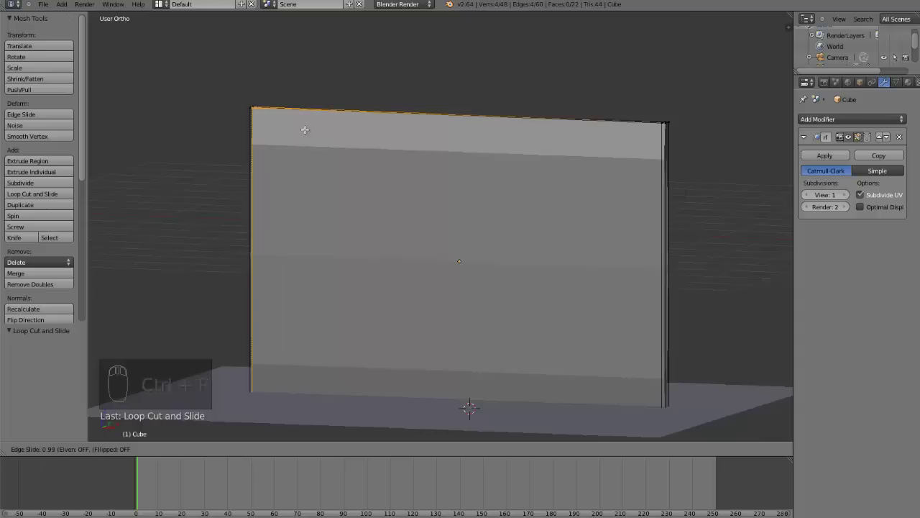
pyautogui.click(305, 129)
# - Cut horizontal edge loops close to the panel's upper and lower edges to sharpen them
pyautogui.rightClick(660, 120)
pyautogui.hotkey('ctrl', 'r')
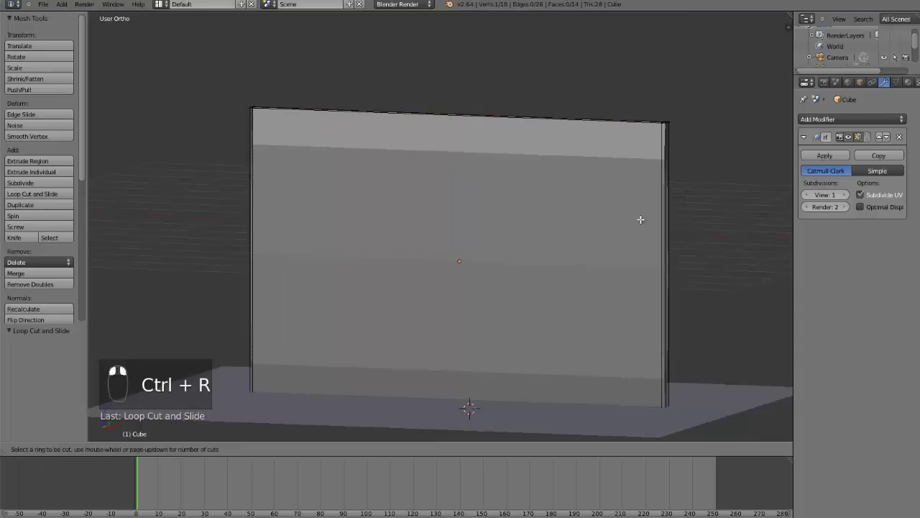
pyautogui.click(671, 259)
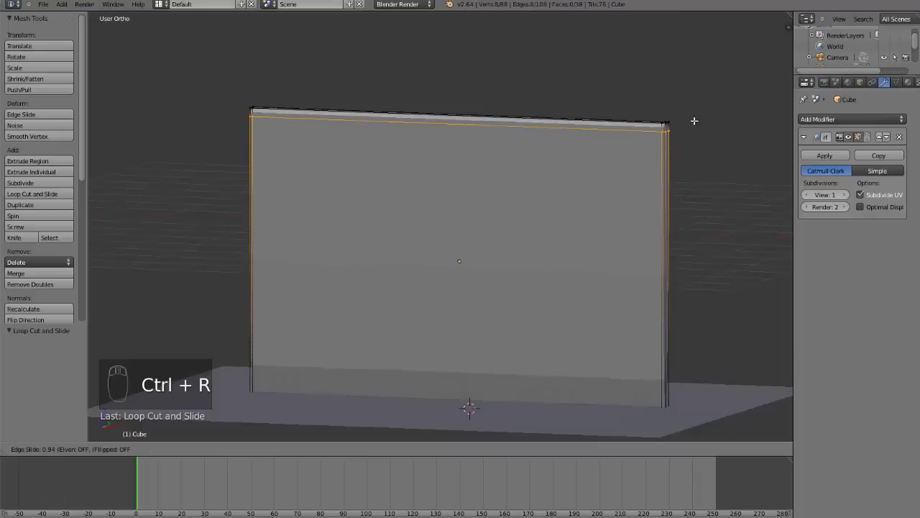
pyautogui.click(694, 119)
pyautogui.hotkey('ctrl', 'r')
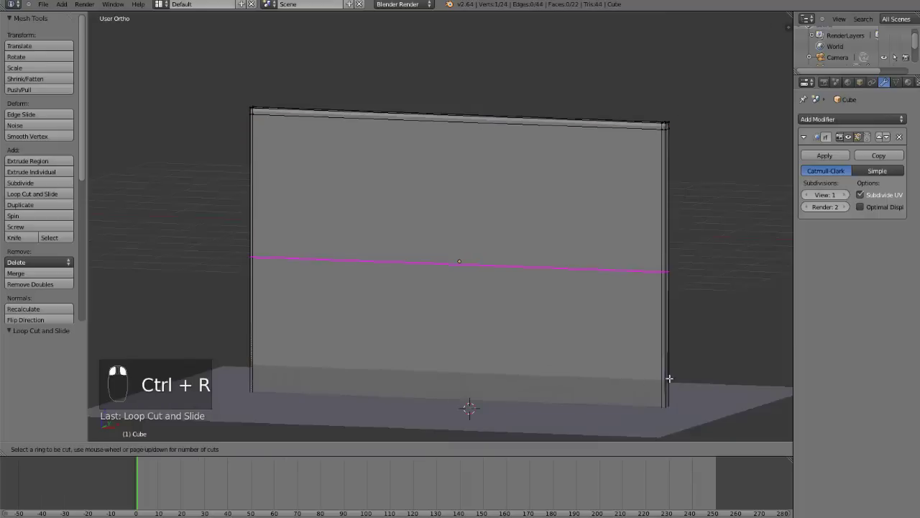
pyautogui.click(674, 282)
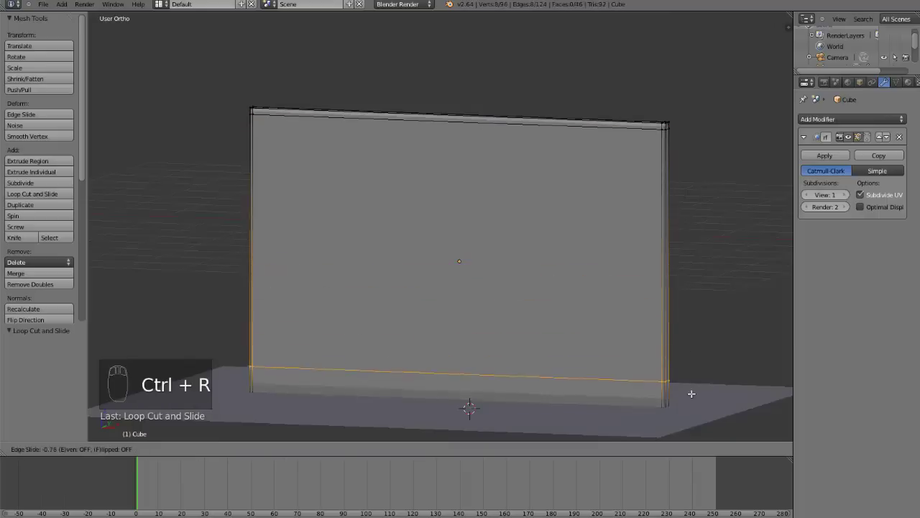
pyautogui.click(695, 416)
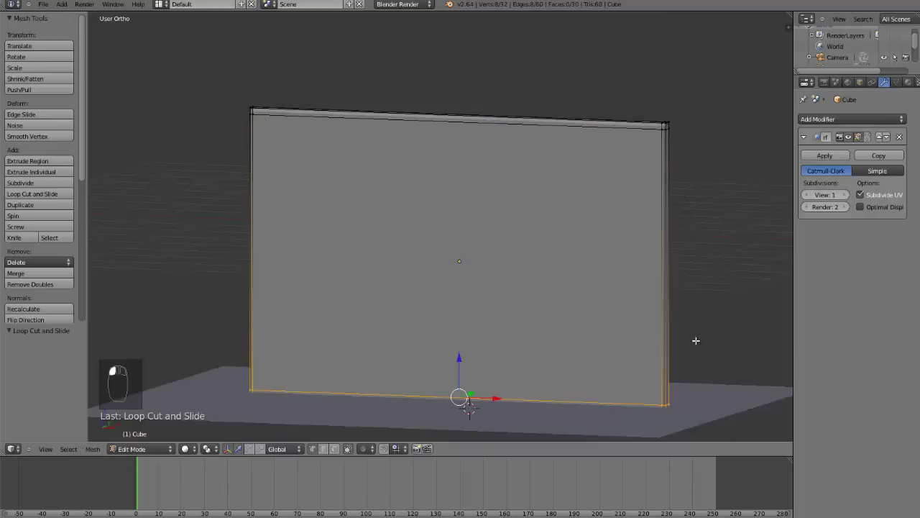
# - Cut an edge loop around the panel's thin rim, slide it to about 0.72 toward the front face, and return to Object Mode
pyautogui.moveTo(689, 207); pyautogui.dragTo(645, 226, button='middle')
pyautogui.rightClick(610, 182)
pyautogui.scroll(3, 674, 261)
pyautogui.hotkey('ctrl', 'r')
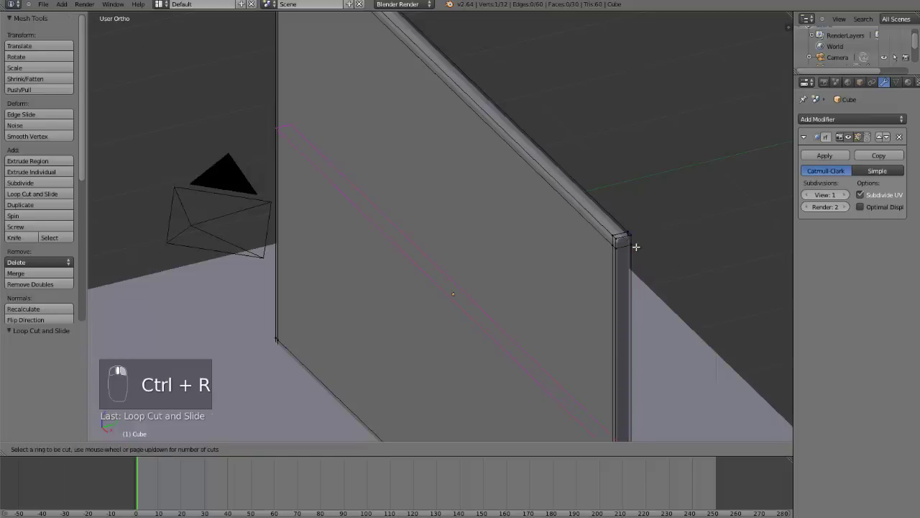
pyautogui.click(623, 238)
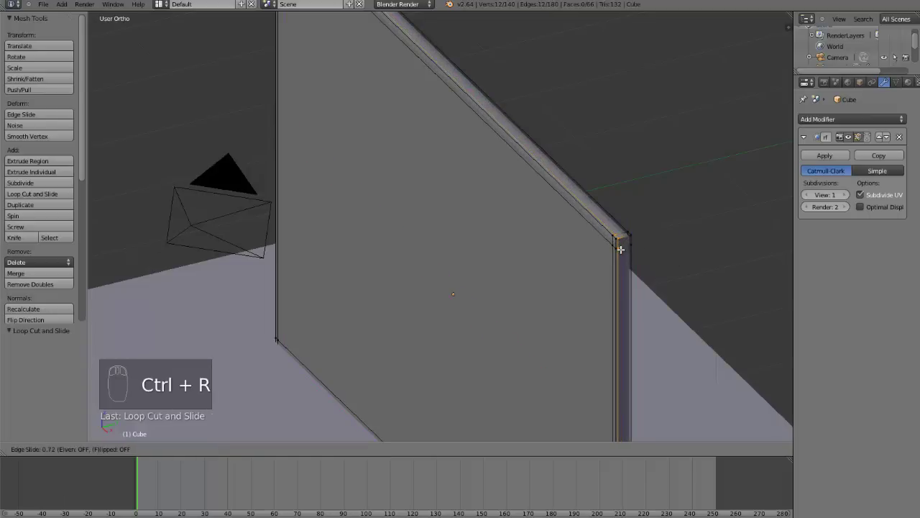
pyautogui.click(621, 249)
pyautogui.scroll(-4, 624, 250)
pyautogui.press('Tab')
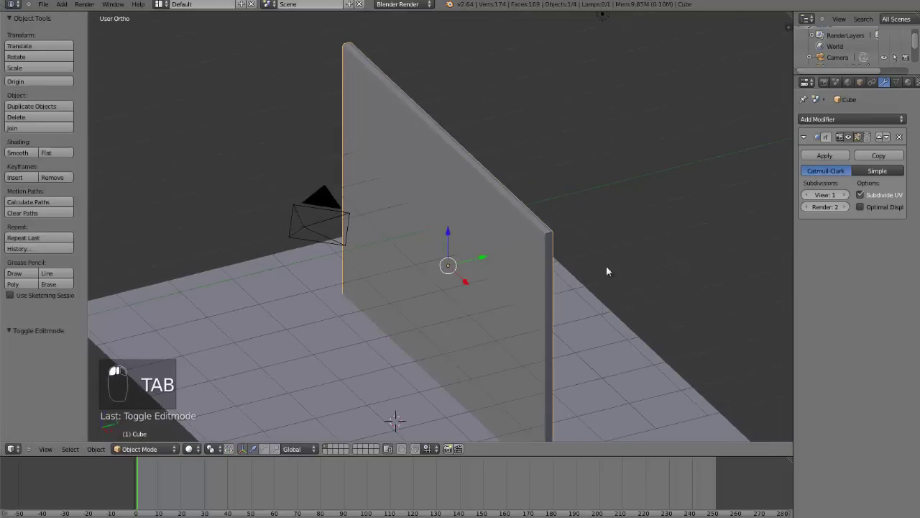
# - Apply the panel's Subdivision Surface modifier and open the resulting mesh in Edit Mode
pyautogui.moveTo(705, 230); pyautogui.dragTo(672, 281, button='middle')
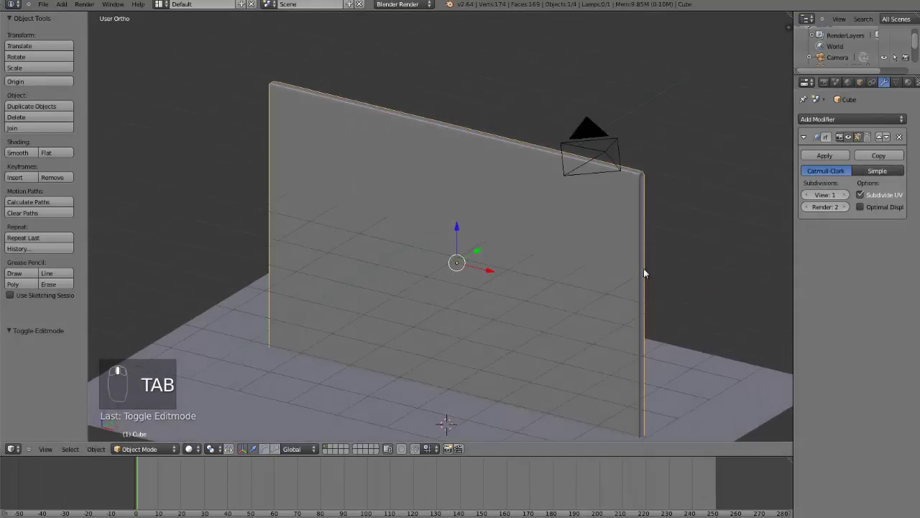
pyautogui.scroll(2, 657, 263)
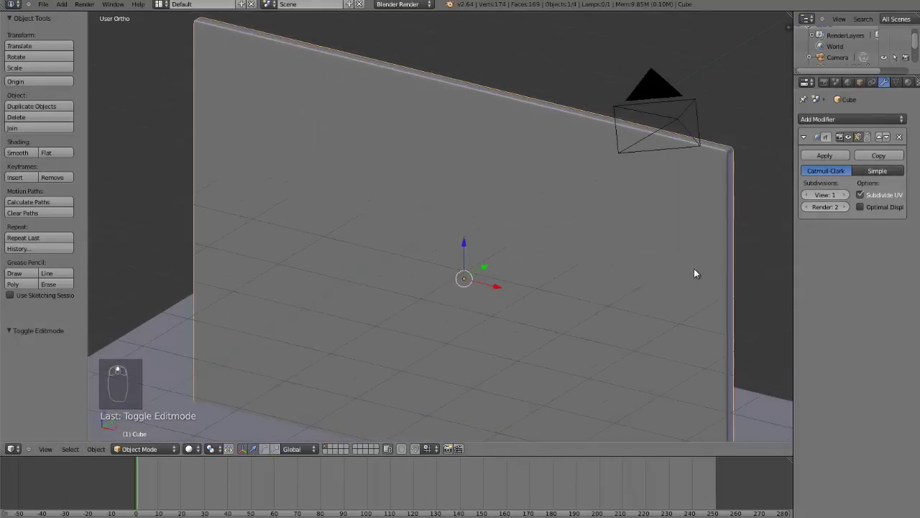
pyautogui.press('Tab')
pyautogui.press('Tab')
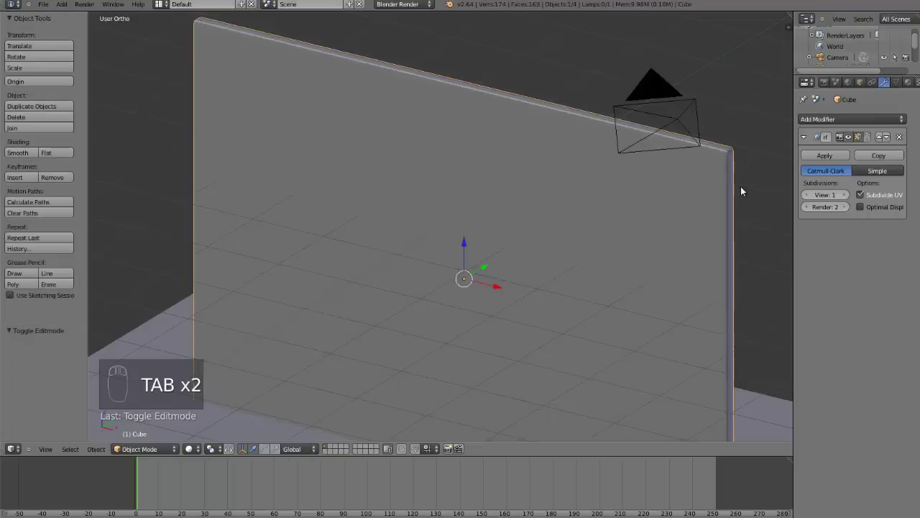
pyautogui.click(824, 155)
pyautogui.press('Tab')
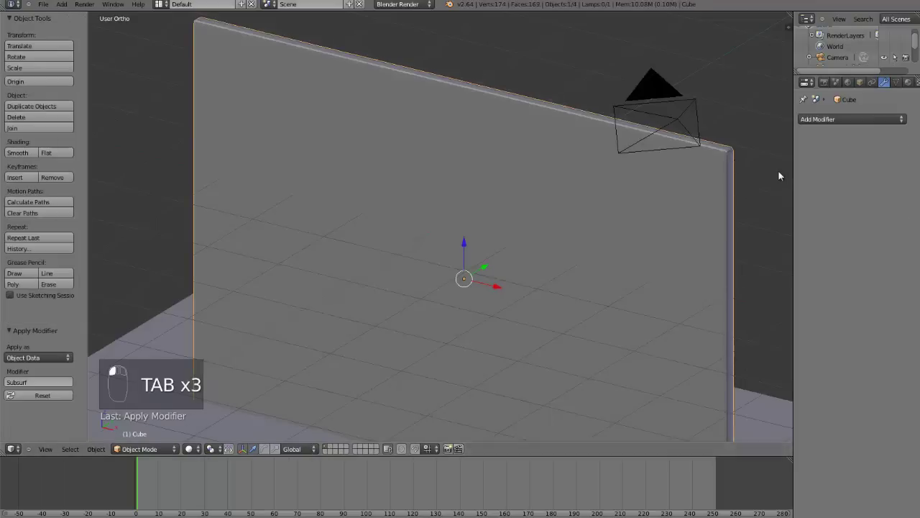
pyautogui.press('Tab')
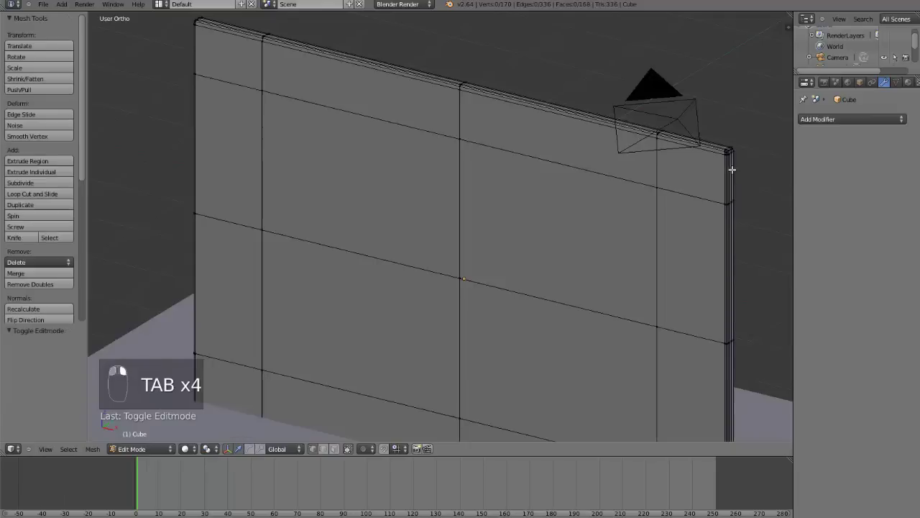
# - Enable proportional editing and lower the middle vertex of the panel's upper edge by about 0.027 along Z
pyautogui.rightClick(464, 84)
pyautogui.scroll(-4, 530, 254)
pyautogui.moveTo(530, 255); pyautogui.dragTo(506, 236, button='middle')
pyautogui.press('o')
pyautogui.press('g')
pyautogui.rightClick(481, 251)
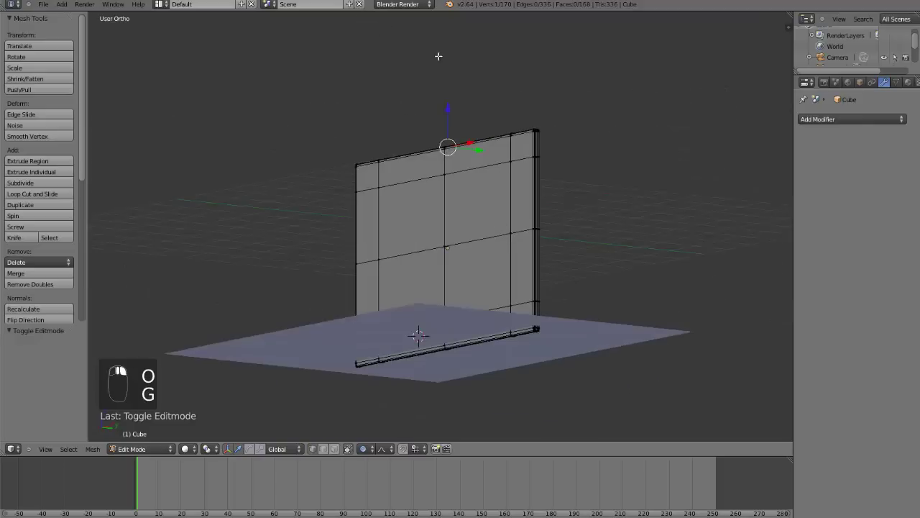
pyautogui.moveTo(448, 113); pyautogui.dragTo(448, 114)
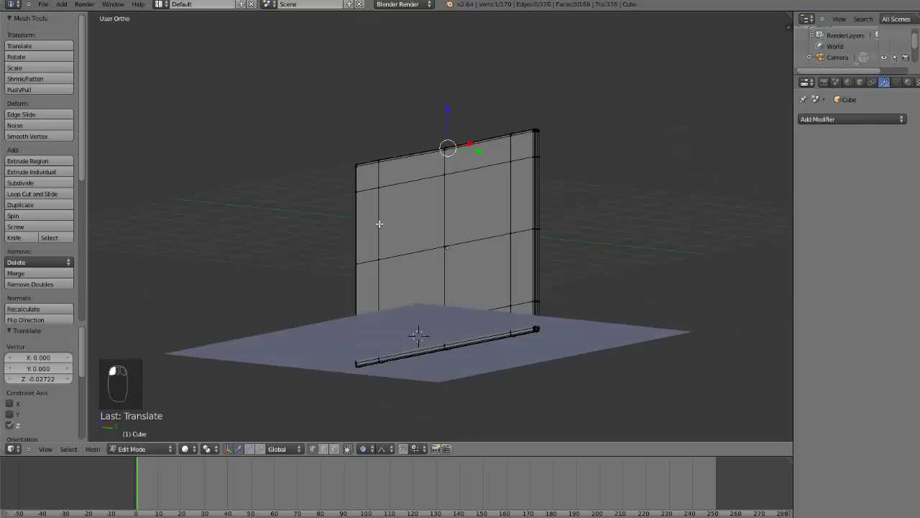
# - Shift the mid-height vertex on the panel's left side edge inward by about 0.066 along X
pyautogui.rightClick(356, 266)
pyautogui.press('g')
pyautogui.press('x')
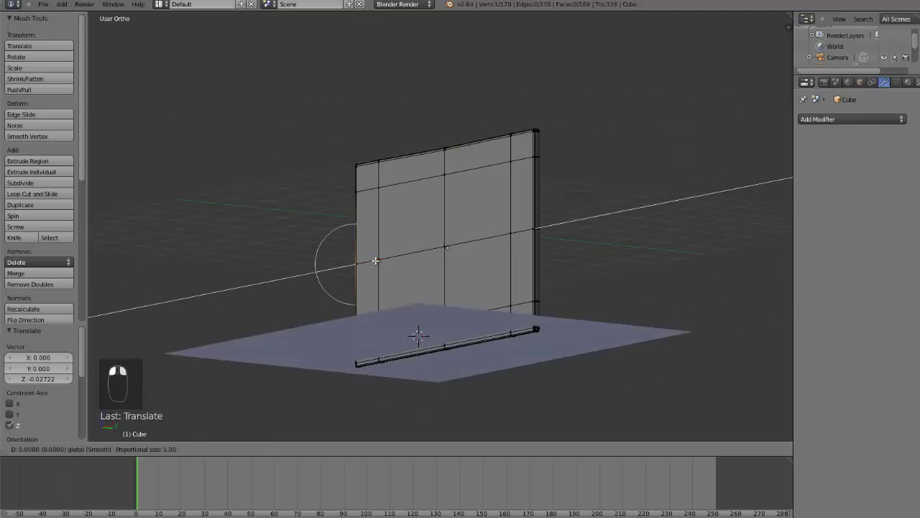
pyautogui.click(377, 261)
# - Try to shift the panel's upper corner vertex along X with a proportional size of about 2.36
pyautogui.moveTo(386, 228); pyautogui.dragTo(386, 151, button='middle')
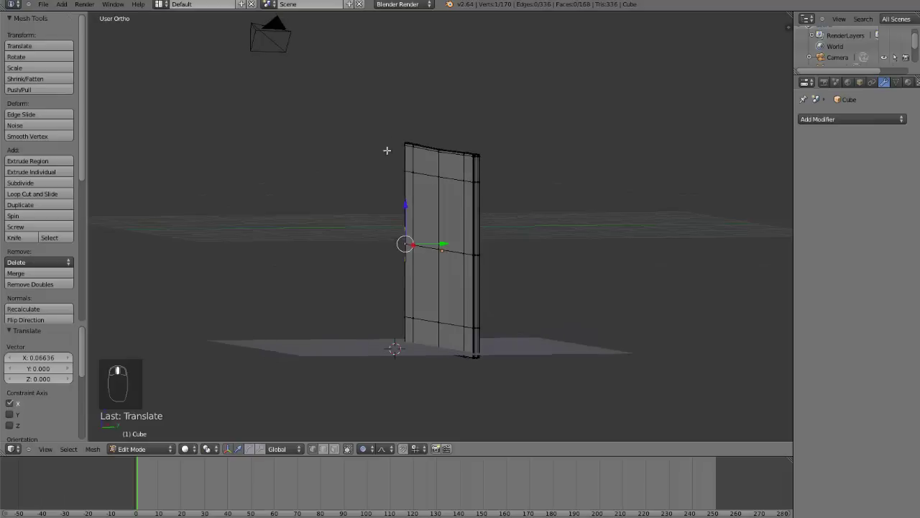
pyautogui.rightClick(408, 144)
pyautogui.press('g')
pyautogui.scroll(-4, 500, 176)
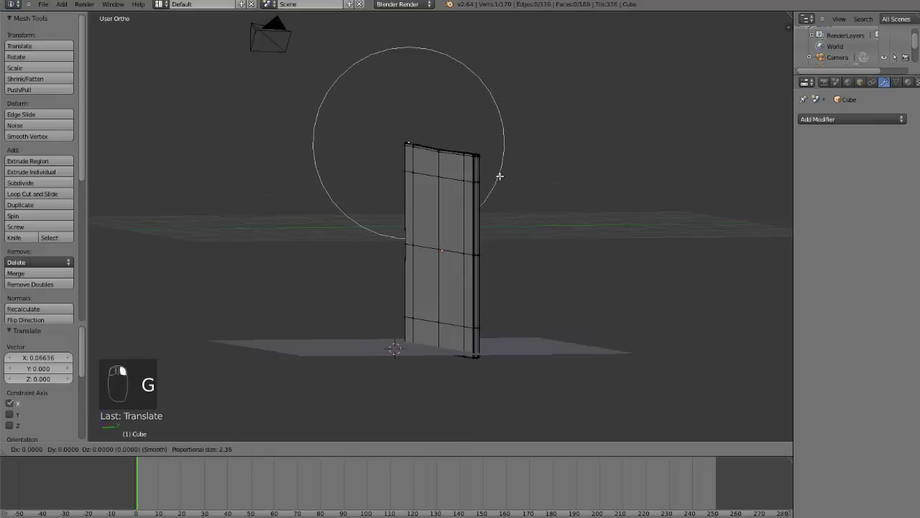
pyautogui.rightClick(465, 144)
pyautogui.press('g')
pyautogui.press('x')
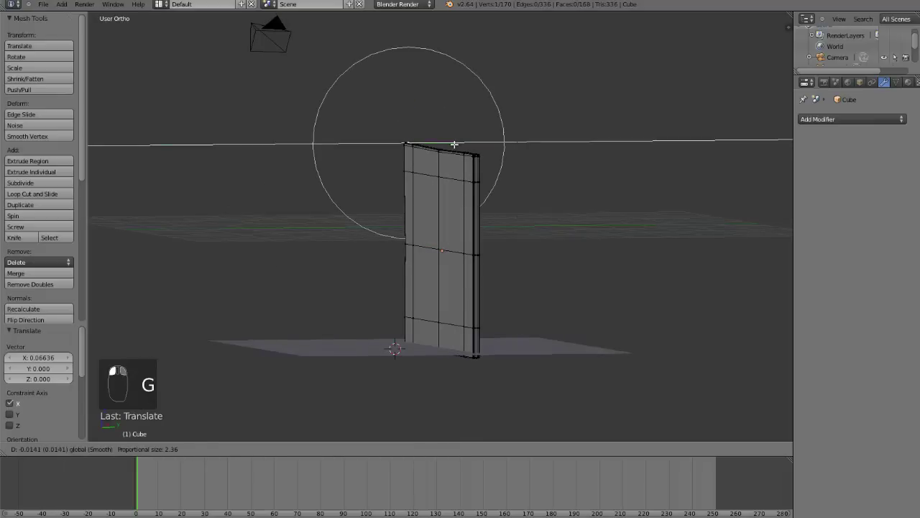
pyautogui.rightClick(454, 143)
# - Shift the mid-height vertex on the panel's right side edge inward by about 0.014 along X and return to Object Mode
pyautogui.press('Tab')
pyautogui.moveTo(467, 205); pyautogui.dragTo(608, 197, button='middle')
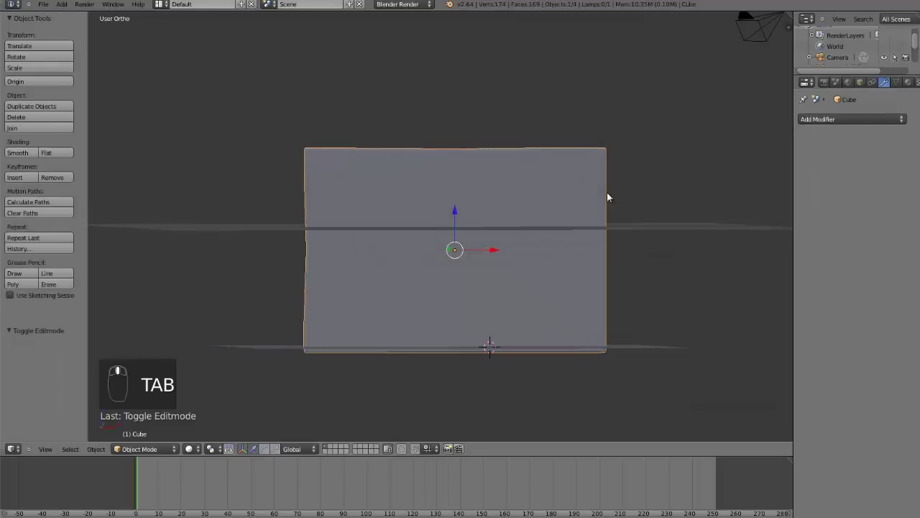
pyautogui.press('Tab')
pyautogui.rightClick(607, 249)
pyautogui.press('g')
pyautogui.click(639, 249)
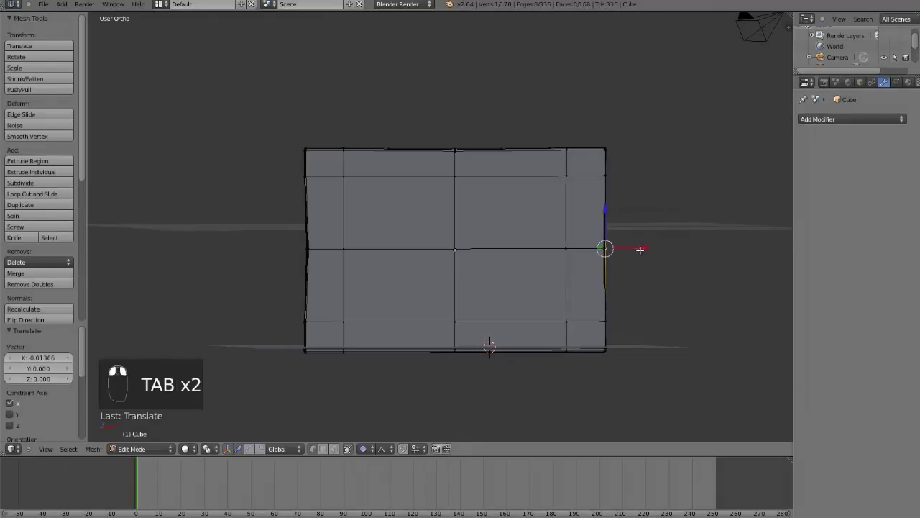
pyautogui.press('Tab')
pyautogui.moveTo(642, 250)
pyautogui.mouseDown(button='middle')
pyautogui.moveTo(565, 253)
pyautogui.moveTo(632, 244)
pyautogui.mouseUp(button='middle')
pyautogui.press('KP_1')
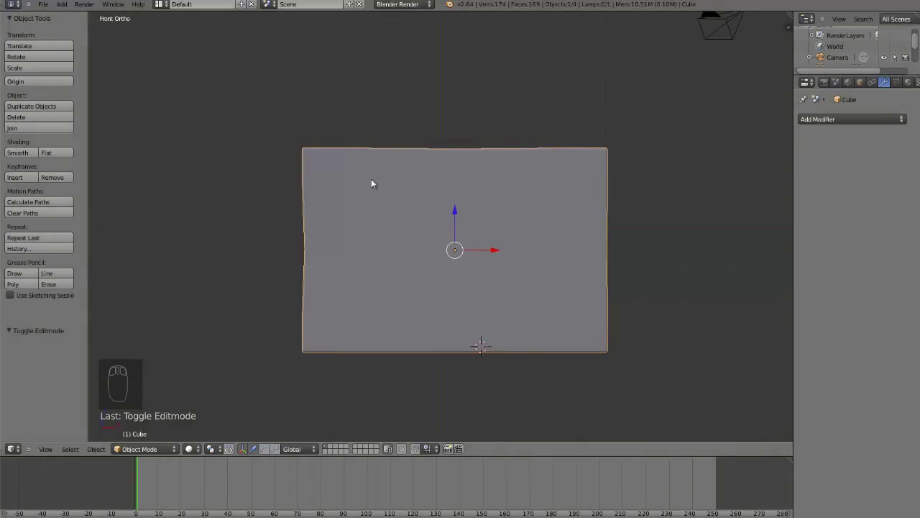
pyautogui.moveTo(618, 188); pyautogui.dragTo(565, 195, button='middle')
pyautogui.press('KP_1')
pyautogui.moveTo(647, 260); pyautogui.dragTo(557, 262, button='middle')
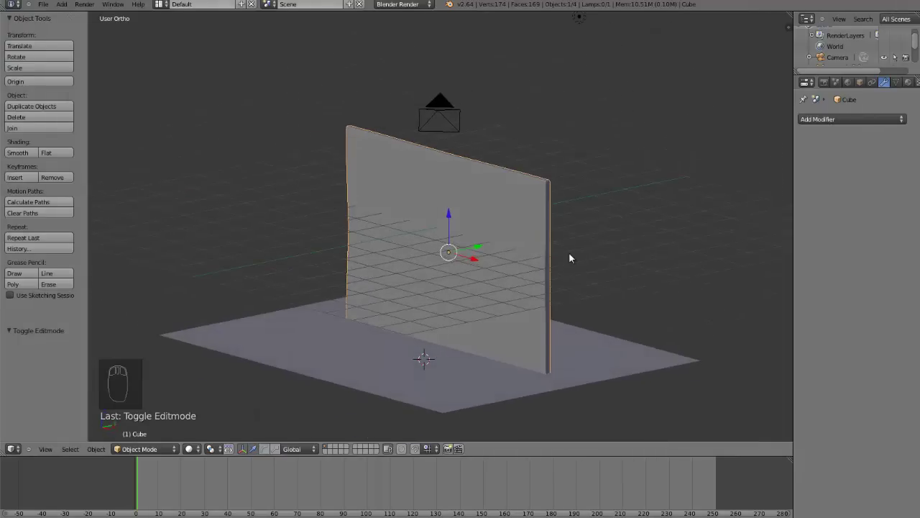
# - Add a cube in front view and move it about -0.69 along X and 2.41 along Z onto the panel's centre
pyautogui.press('KP_1')
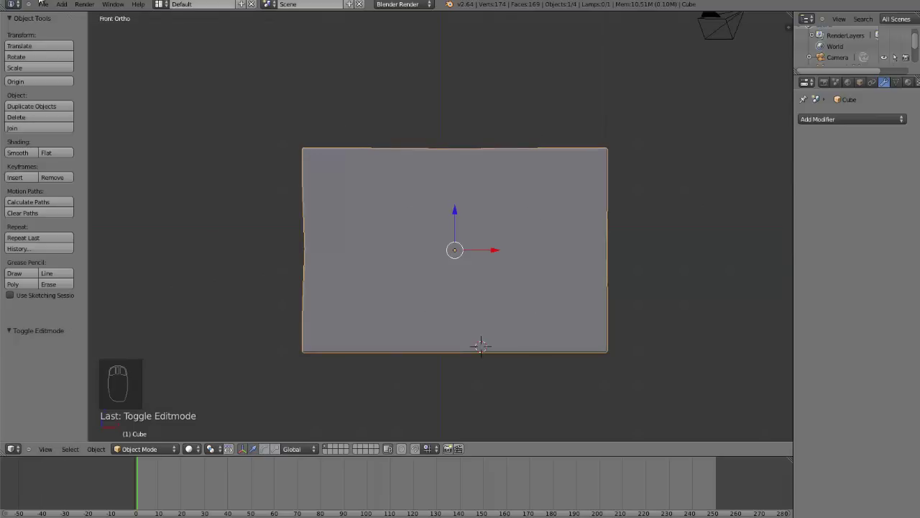
pyautogui.click(62, 4)
pyautogui.moveTo(72, 15)
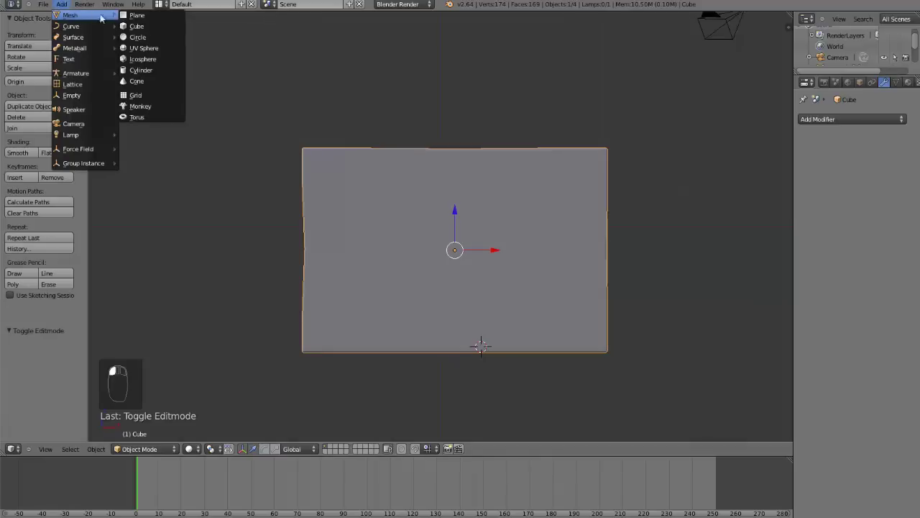
pyautogui.click(135, 27)
pyautogui.press('g')
pyautogui.click(541, 202)
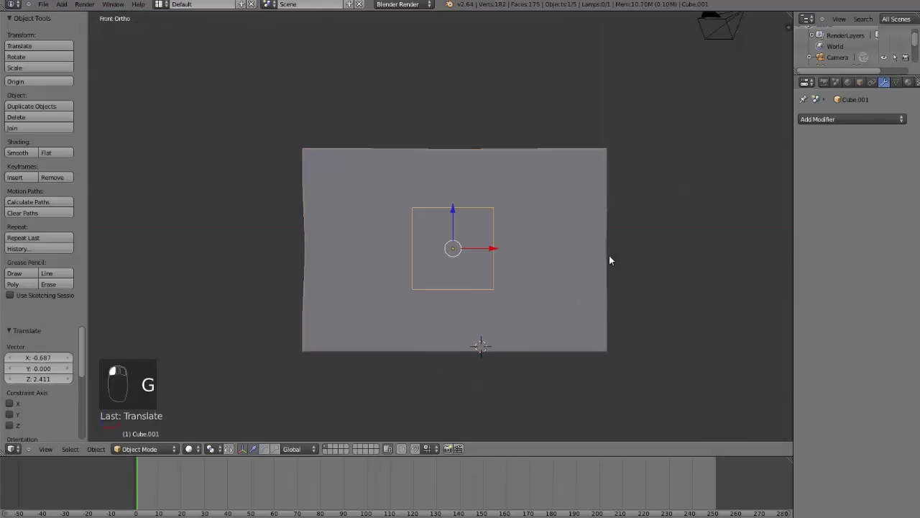
# - Rename the new cube as cutter
pyautogui.click(860, 82)
pyautogui.click(848, 120)
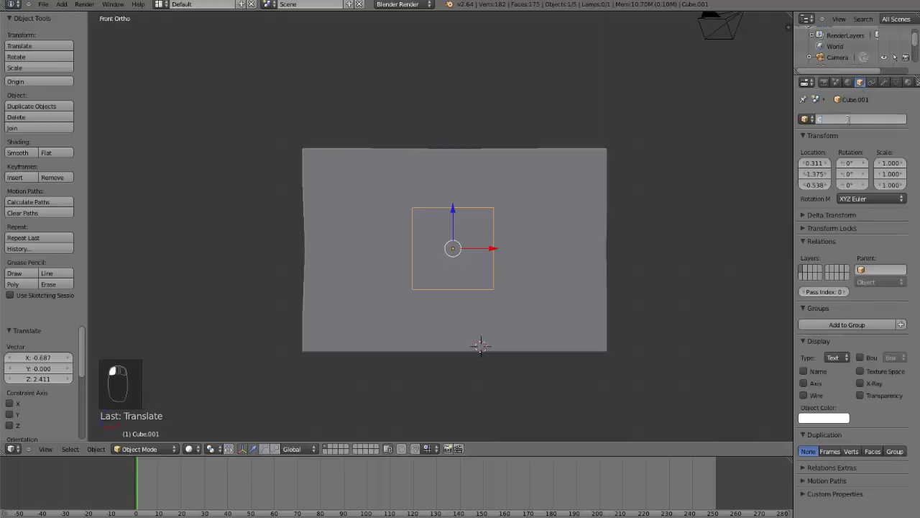
pyautogui.write('CUTTER')
pyautogui.press('Return')
# - Scale the cutter to about 0.793 in X and 1.089 in Z to form an upright rectangle
pyautogui.press('s')
pyautogui.press('x')
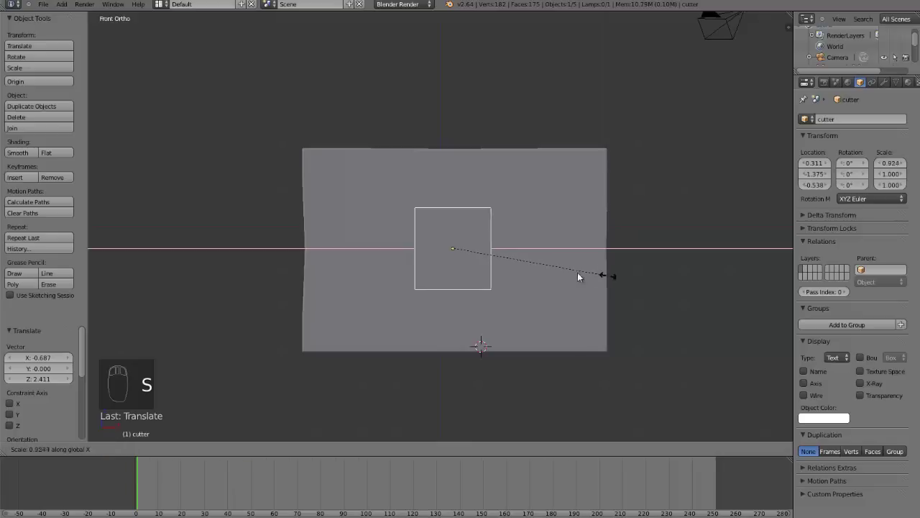
pyautogui.click(576, 275)
pyautogui.scroll(2, 574, 276)
pyautogui.press('s')
pyautogui.press('x')
pyautogui.click(586, 277)
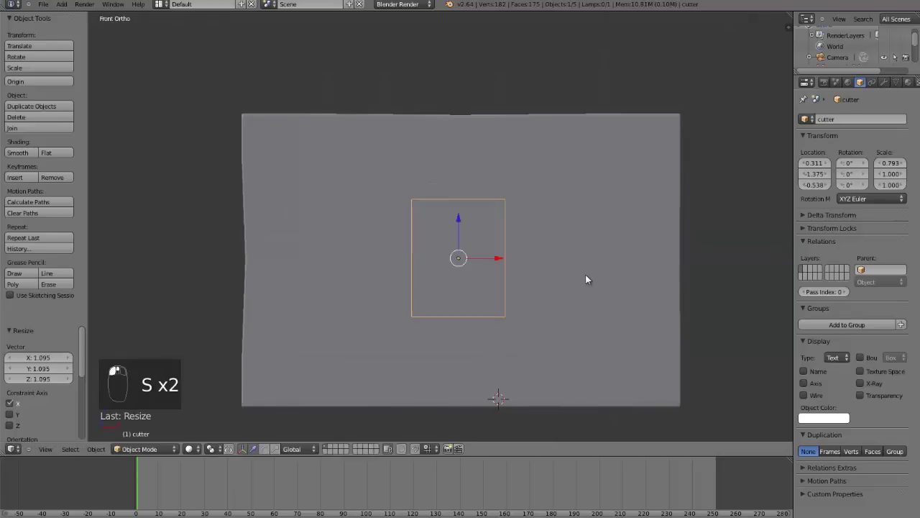
pyautogui.press('s')
pyautogui.press('z')
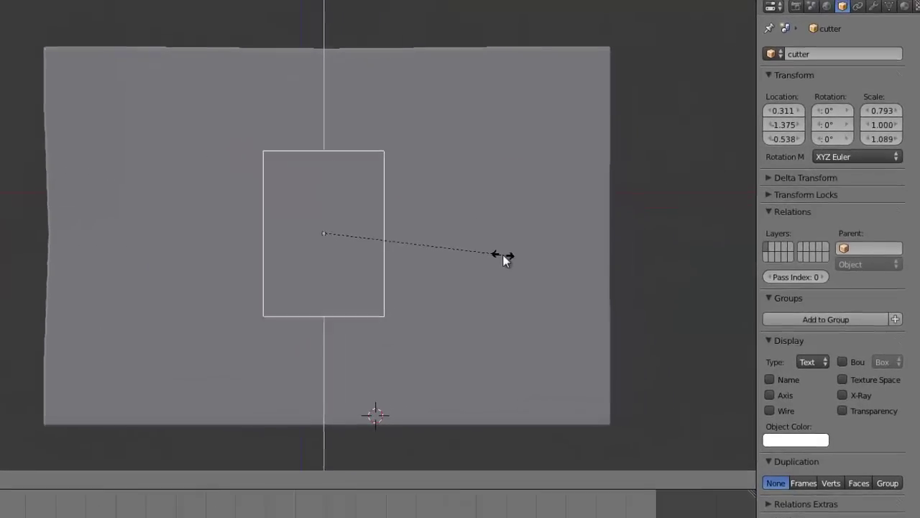
pyautogui.click(503, 255)
# - Move the cutter along X to about 0.414 and widen its X scale to about 0.848
pyautogui.press('g')
pyautogui.press('x')
pyautogui.click(511, 255)
pyautogui.press('s')
pyautogui.press('x')
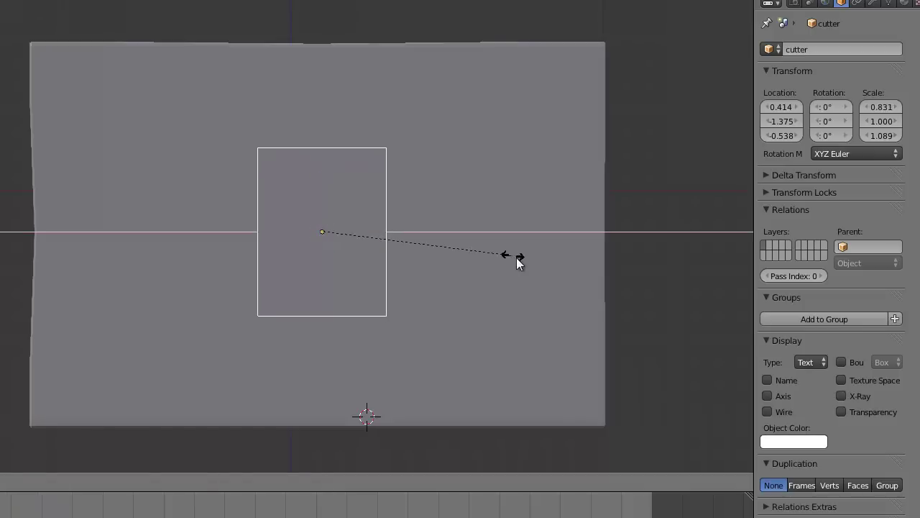
pyautogui.click(523, 259)
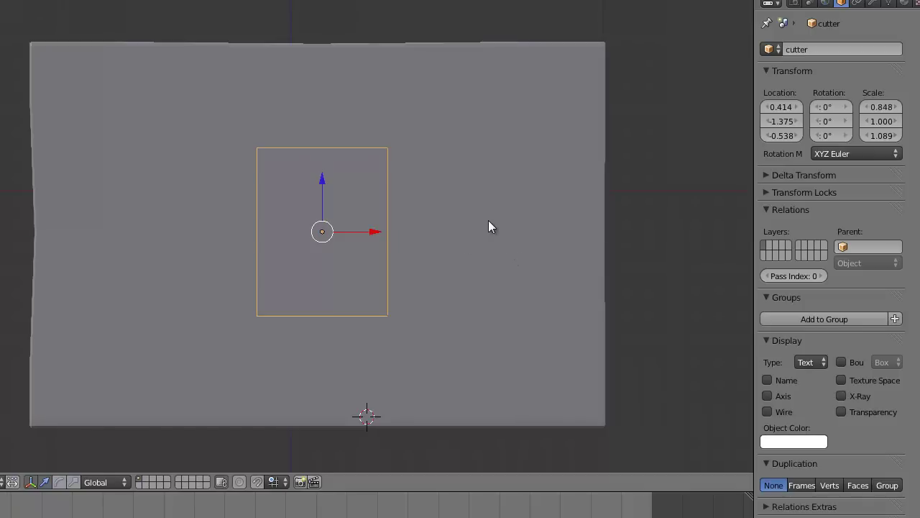
# - Move the cutter along Y to about 0.073 so that it passes through the panel
pyautogui.moveTo(488, 227); pyautogui.dragTo(243, 267, button='middle')
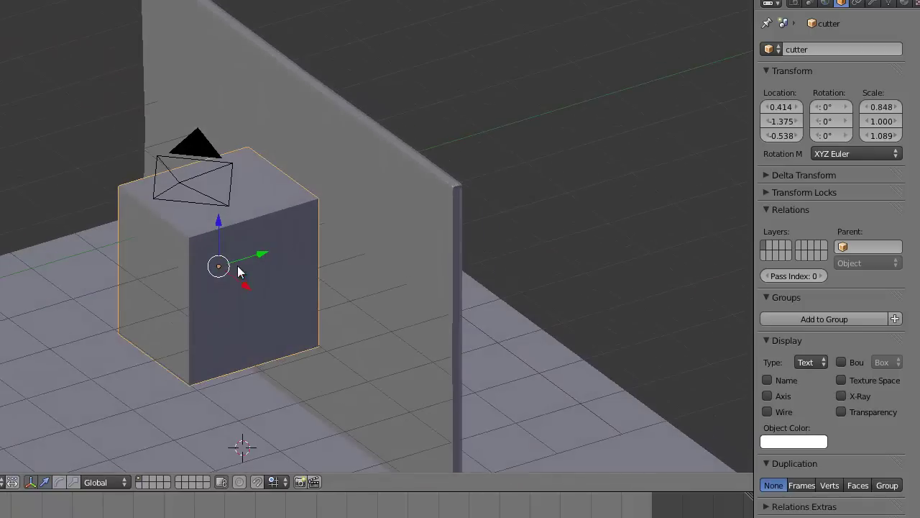
pyautogui.press('g')
pyautogui.press('y')
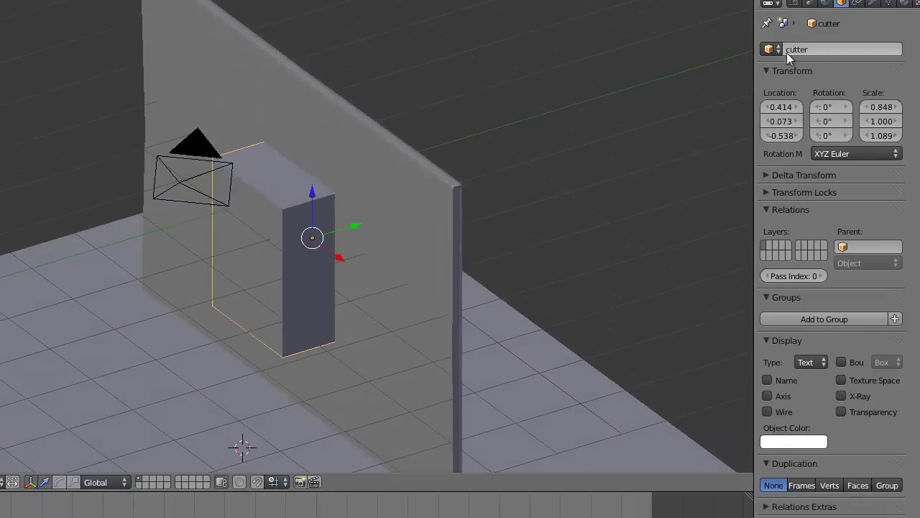
# - Add a Boolean modifier to the panel with the Union operation and cutter as its object
pyautogui.rightClick(447, 195)
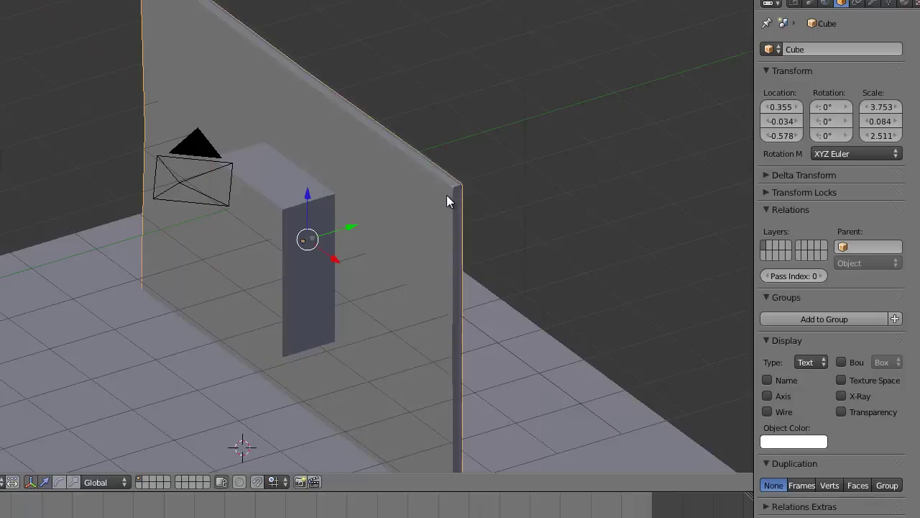
pyautogui.click(873, 3)
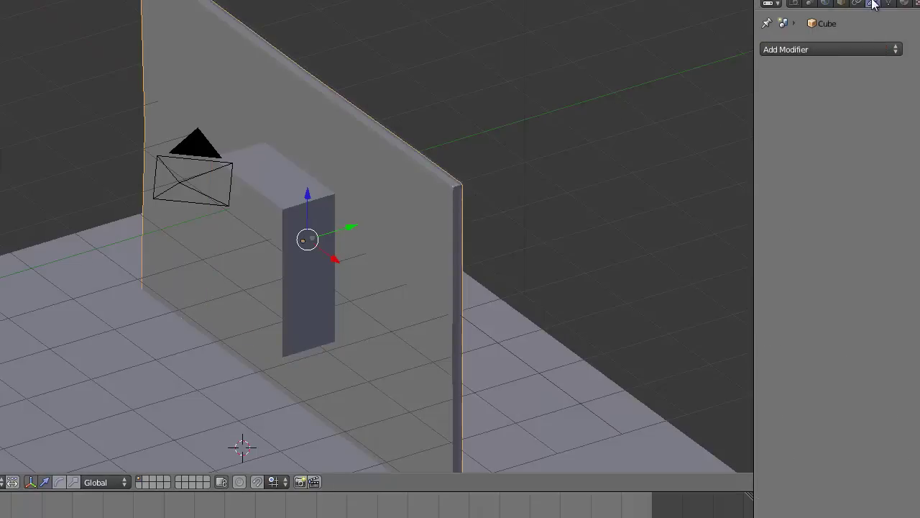
pyautogui.click(848, 44)
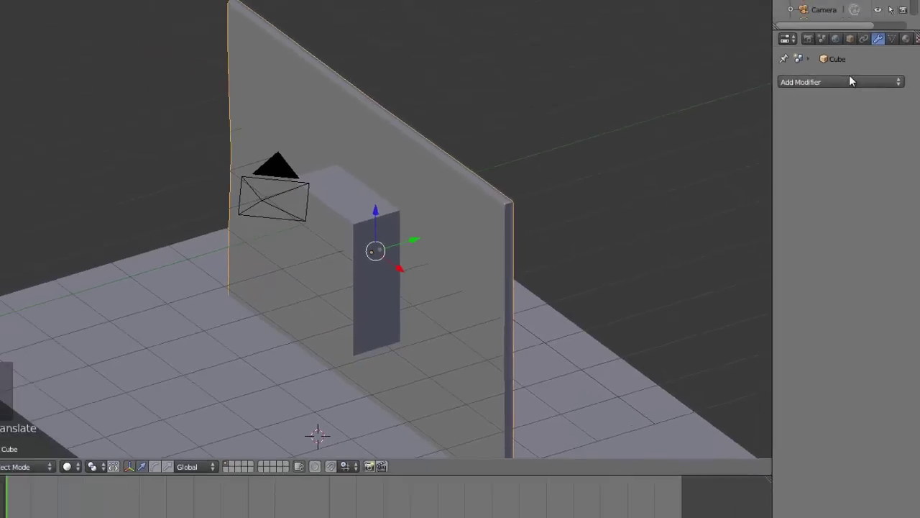
pyautogui.click(849, 77)
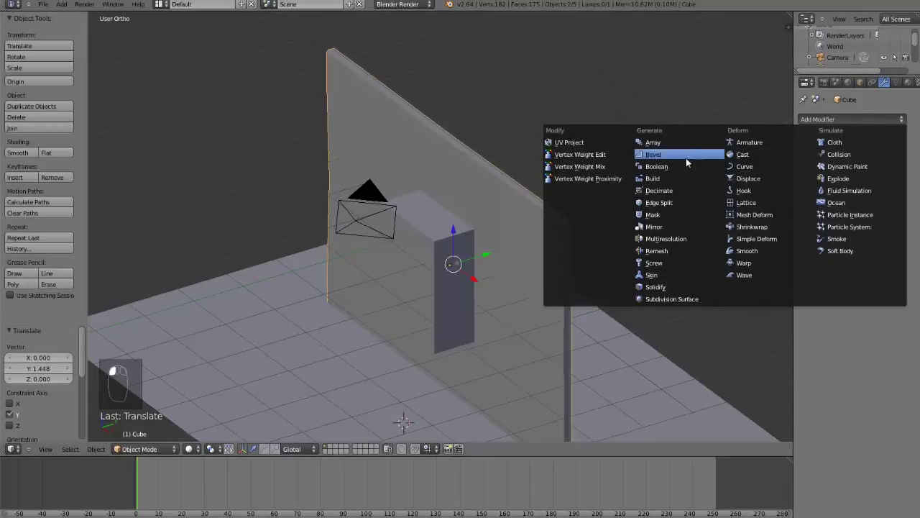
pyautogui.click(597, 138)
pyautogui.click(830, 183)
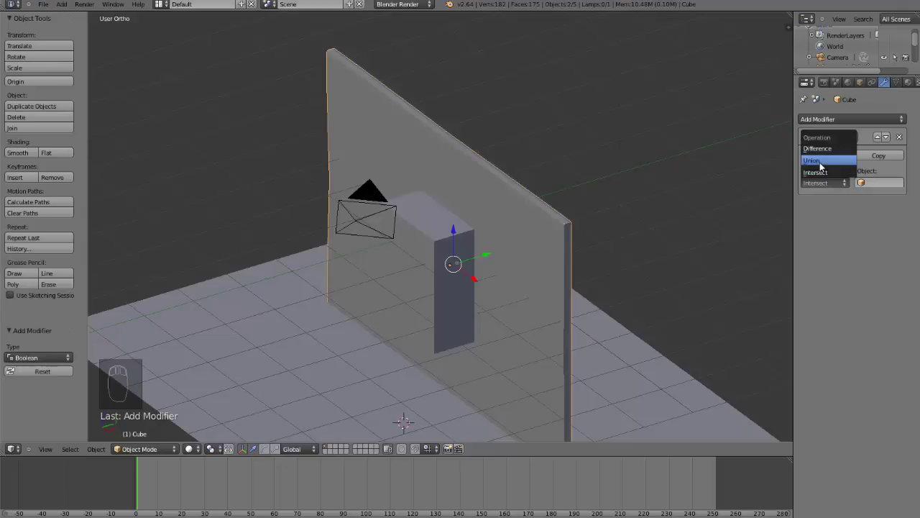
pyautogui.click(820, 161)
pyautogui.click(885, 181)
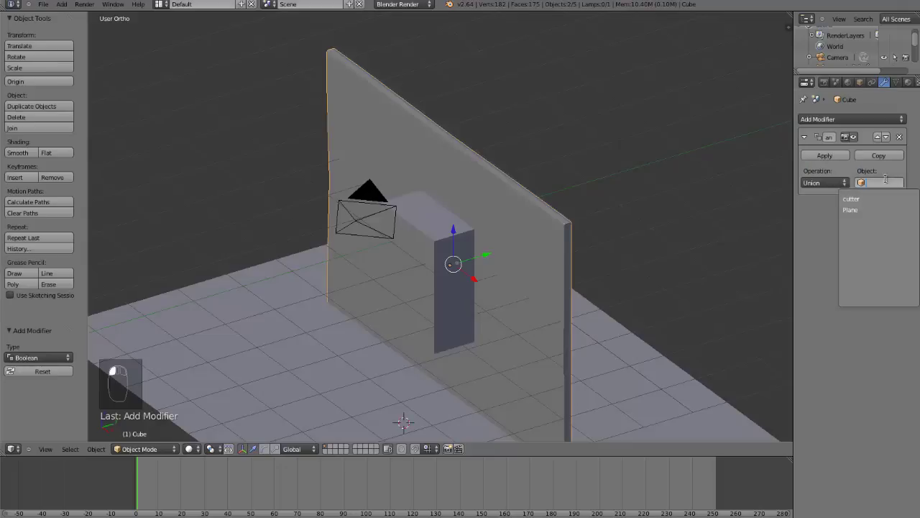
pyautogui.click(867, 197)
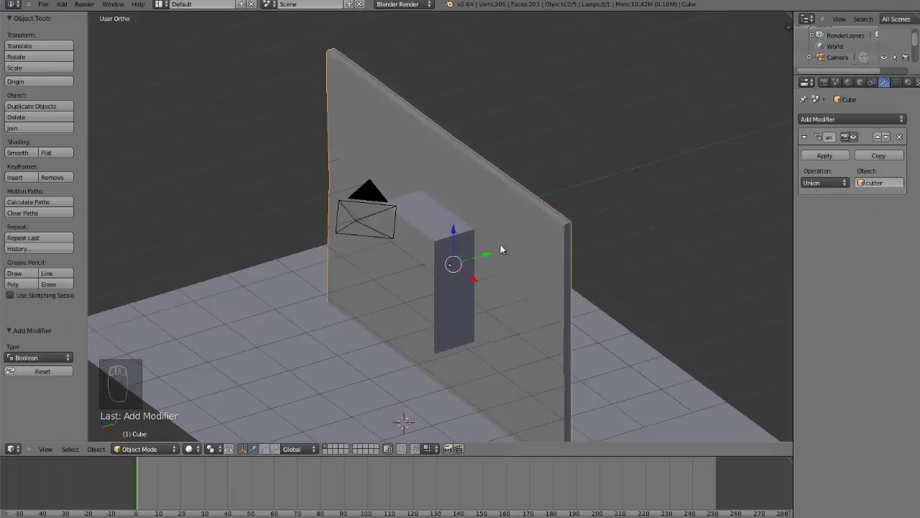
pyautogui.rightClick(443, 247)
pyautogui.press('g')
pyautogui.rightClick(390, 263)
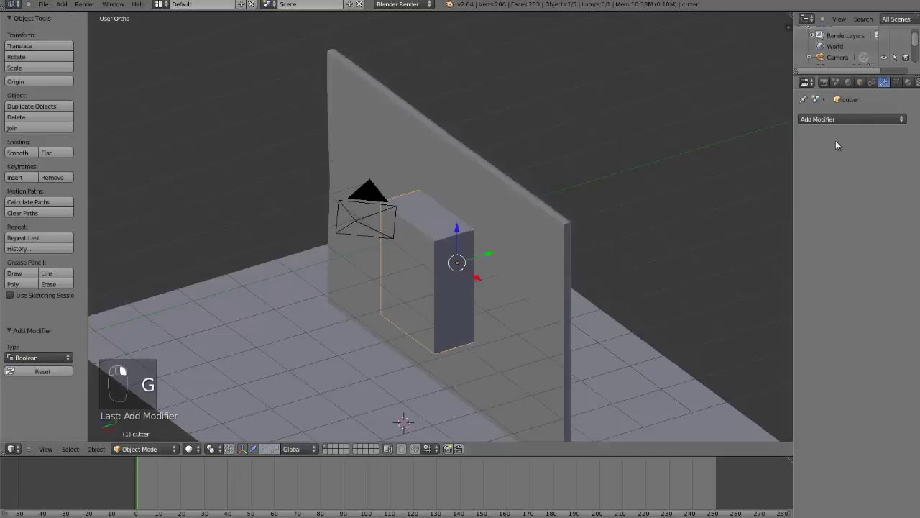
# - Apply the panel's Union Boolean modifier and temporarily move the cutter aside to inspect the merged shape
pyautogui.rightClick(490, 189)
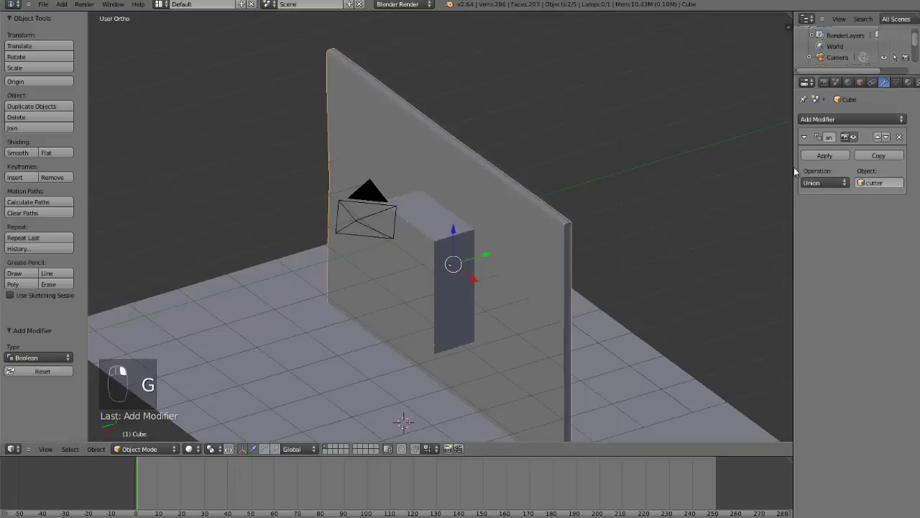
pyautogui.click(816, 157)
pyautogui.rightClick(453, 302)
pyautogui.press('g')
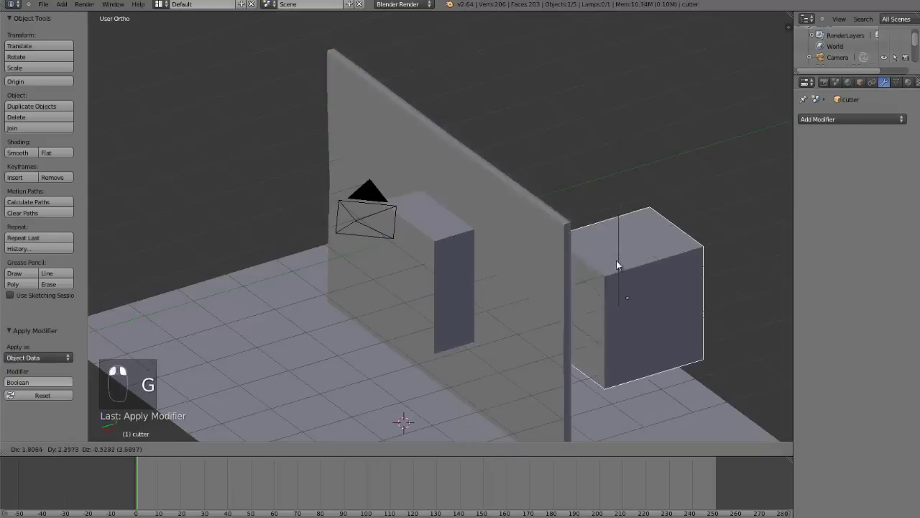
pyautogui.rightClick(616, 260)
pyautogui.moveTo(616, 260); pyautogui.dragTo(537, 265, button='middle')
pyautogui.press('g')
pyautogui.rightClick(280, 260)
pyautogui.moveTo(339, 282); pyautogui.dragTo(409, 304, button='middle')
pyautogui.press('g')
pyautogui.rightClick(350, 257)
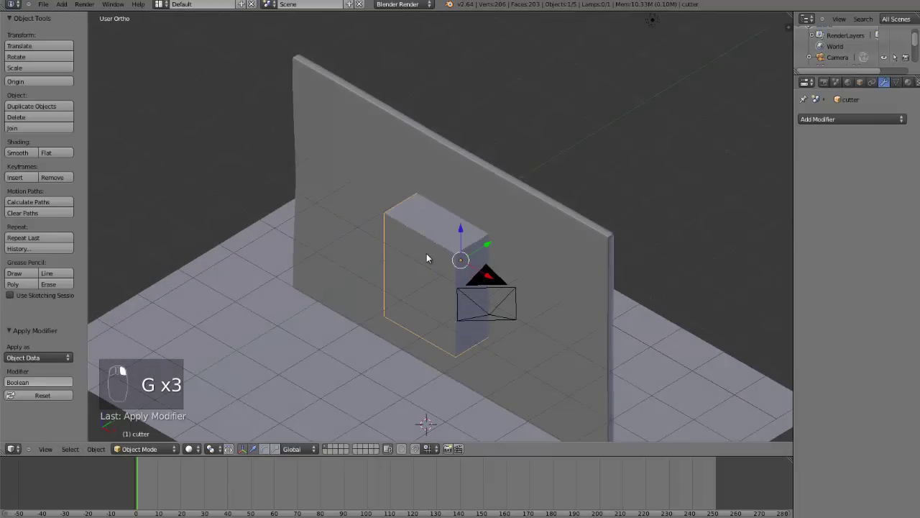
# - Undo the application of the panel's Boolean modifier and the selection changes before it
pyautogui.hotkey('ctrl', 'z')
pyautogui.hotkey('ctrl', 'z')
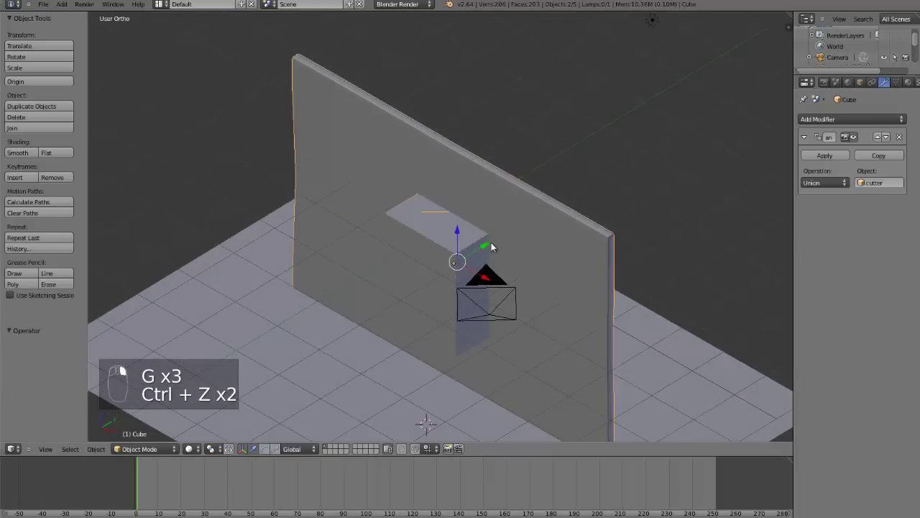
pyautogui.click(815, 183)
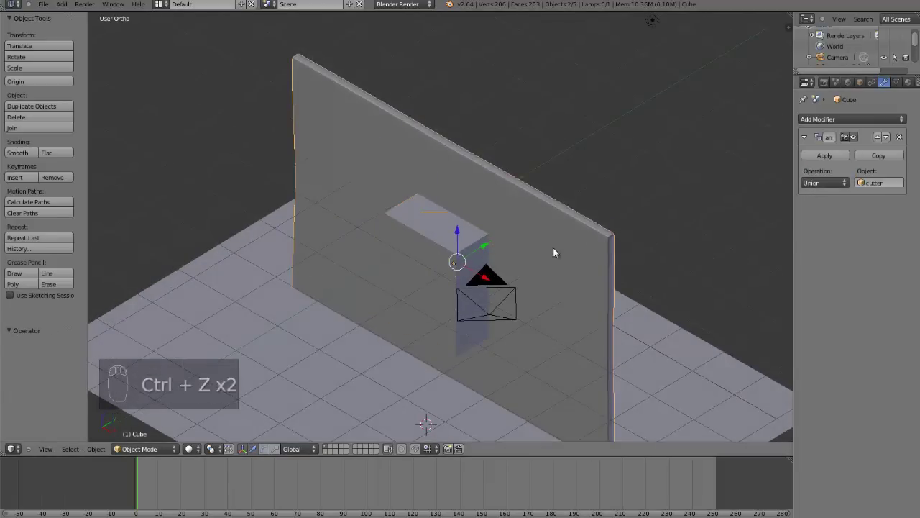
pyautogui.hotkey('ctrl', 'z')
pyautogui.hotkey('ctrl', 'z')
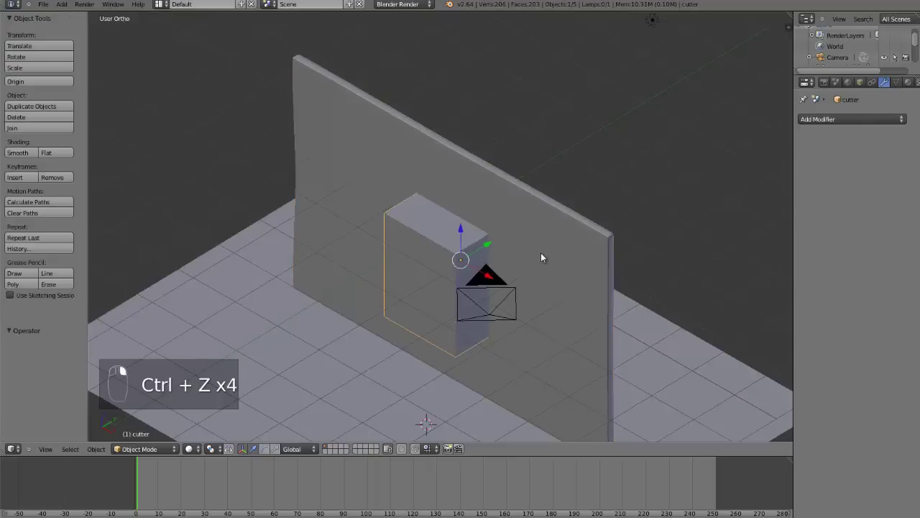
# - Set the panel's Boolean modifier operation to Intersect and inspect the resulting shape from several sides
pyautogui.click(827, 183)
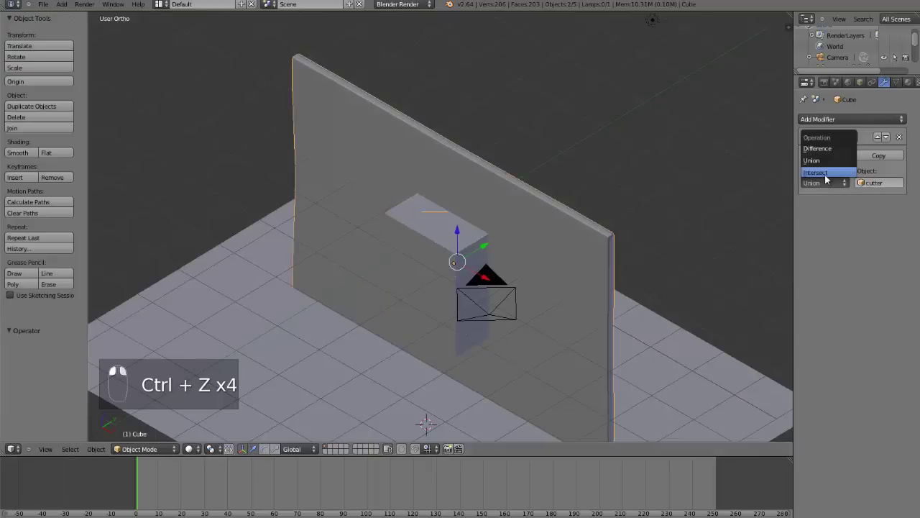
pyautogui.click(825, 173)
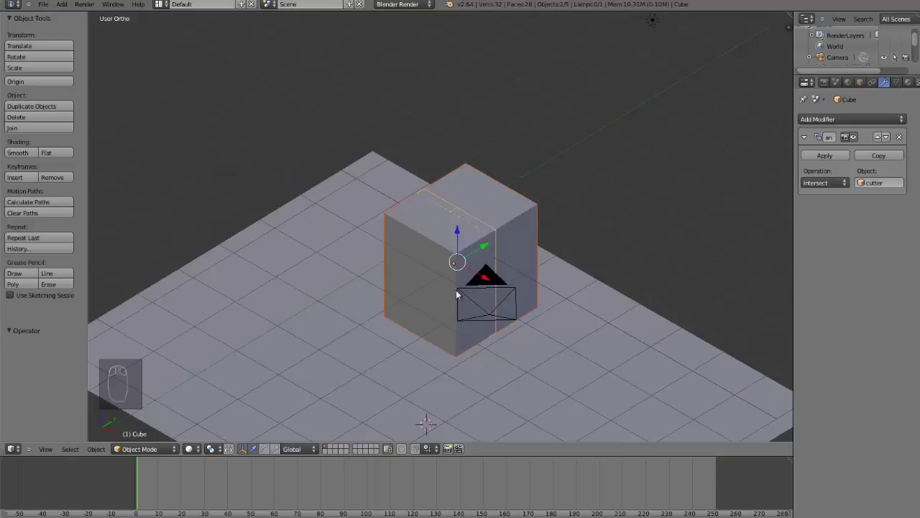
pyautogui.moveTo(648, 308); pyautogui.dragTo(348, 217, button='middle')
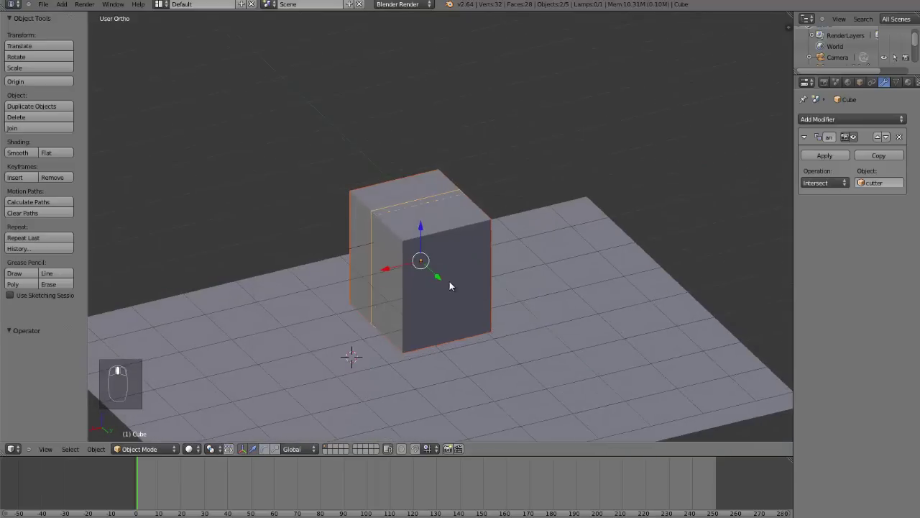
pyautogui.moveTo(457, 290); pyautogui.dragTo(543, 300, button='middle')
# - Undo the switch to Intersect and the panel selection before it
pyautogui.hotkey('ctrl', 'z')
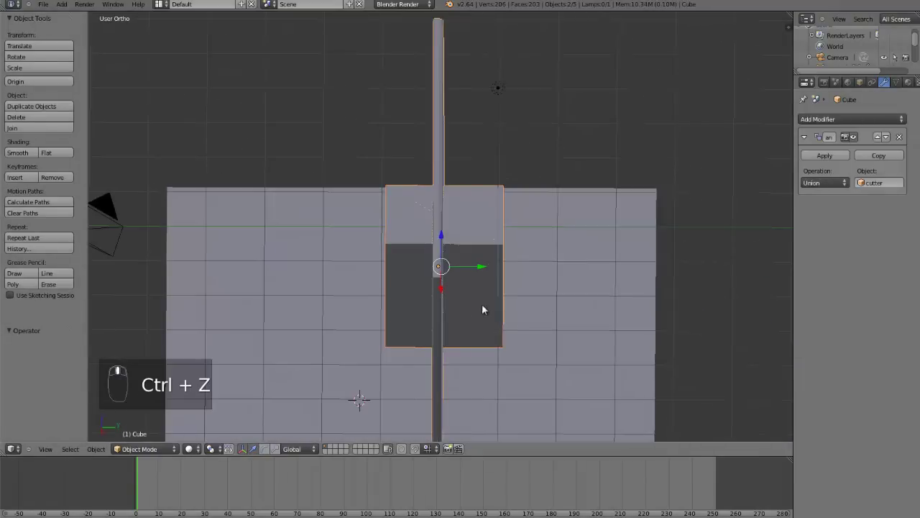
pyautogui.moveTo(482, 303); pyautogui.dragTo(520, 286, button='middle')
pyautogui.hotkey('ctrl', 'z')
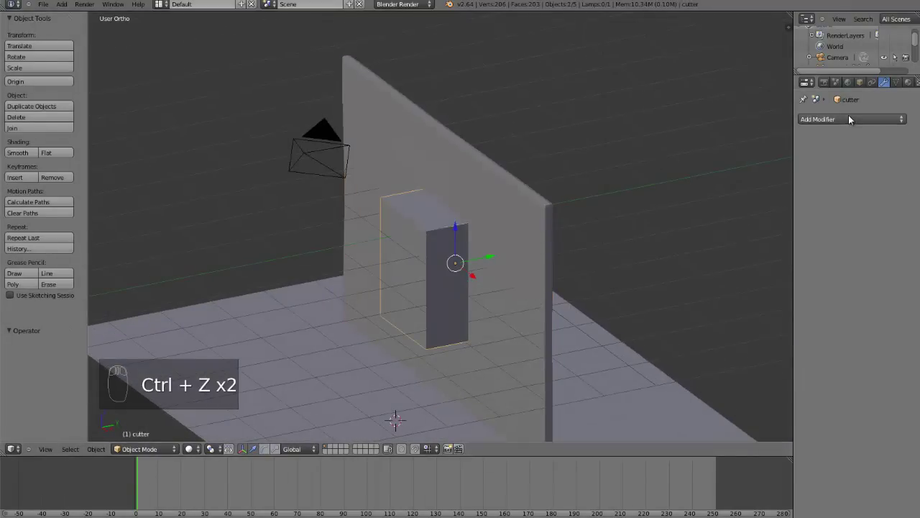
# - Select the panel, set its Boolean modifier operation to Difference and apply it
pyautogui.click(849, 118)
pyautogui.rightClick(543, 272)
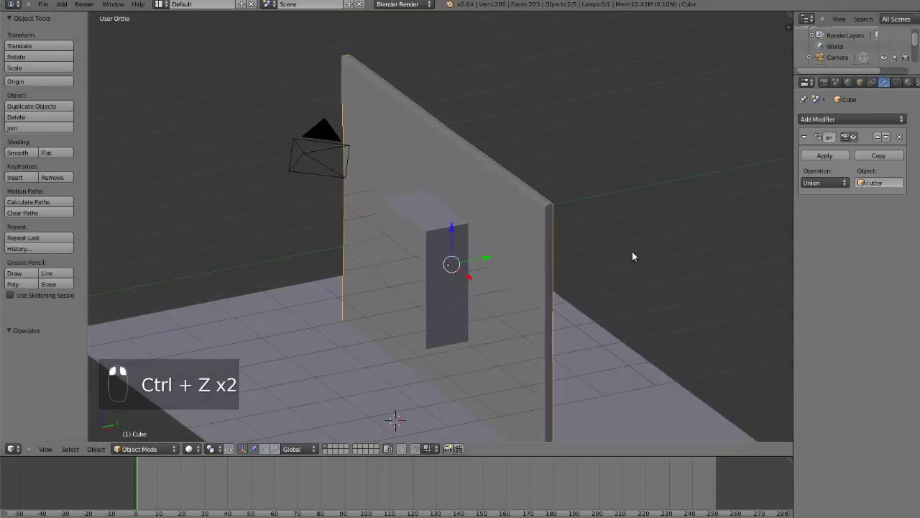
pyautogui.click(827, 183)
pyautogui.click(820, 148)
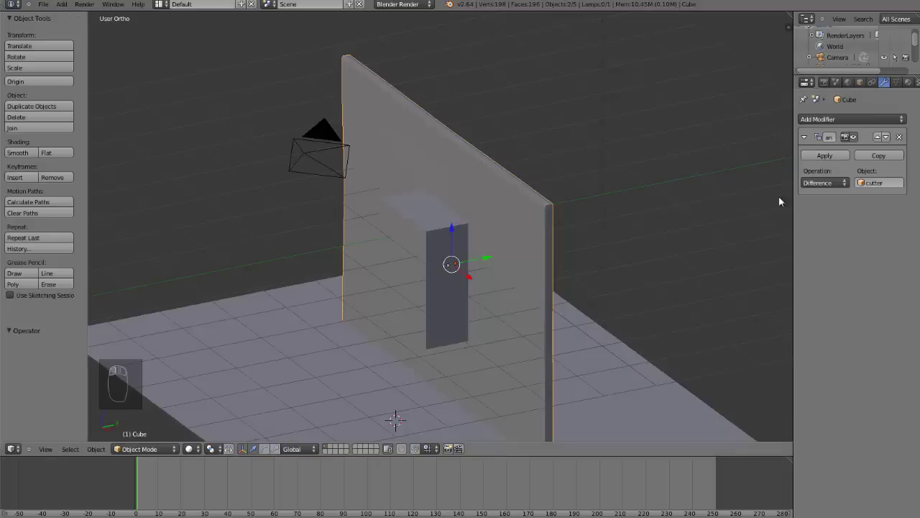
pyautogui.click(825, 156)
# - Move the cutter away from the panel and delete it to inspect the cut opening
pyautogui.rightClick(415, 263)
pyautogui.press('g')
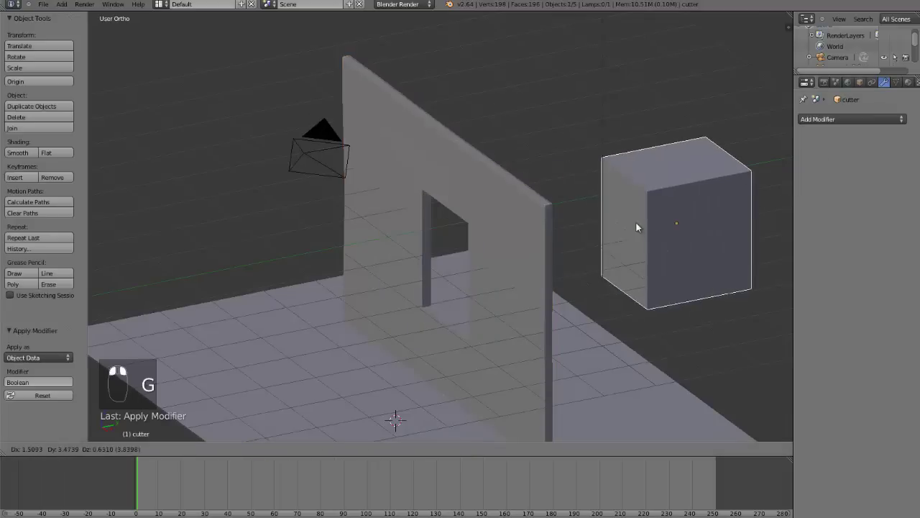
pyautogui.click(656, 218)
pyautogui.press('x')
pyautogui.click(656, 216)
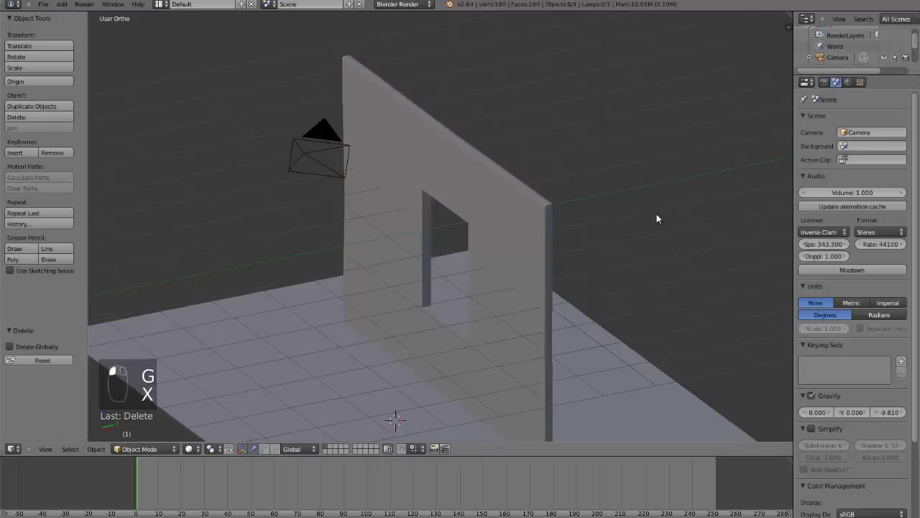
pyautogui.moveTo(471, 281)
pyautogui.mouseDown(button='middle')
pyautogui.moveTo(530, 258)
pyautogui.moveTo(469, 270)
pyautogui.mouseUp(button='middle')
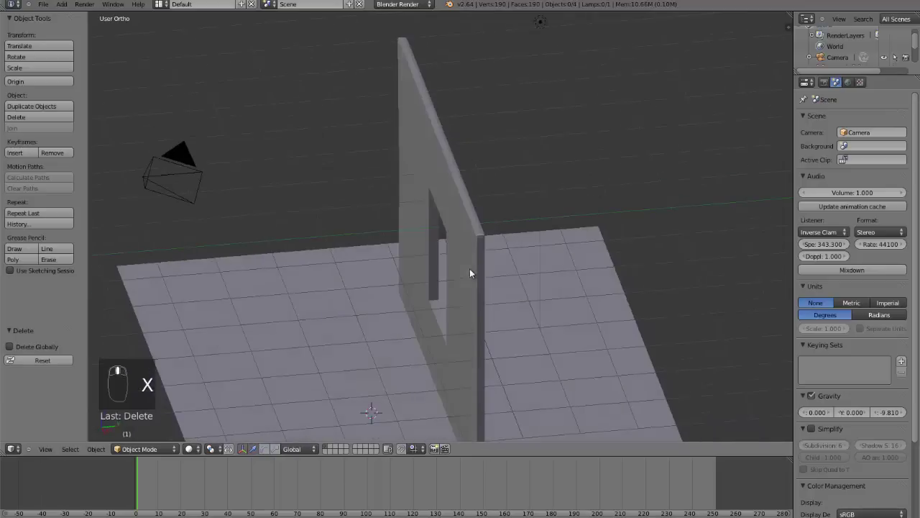
# - Undo back past the cutter's deletion and the applied Difference until the panel's Boolean modifier has no object assigned
pyautogui.hotkey('ctrl', 'z')
pyautogui.hotkey('ctrl', 'z')
pyautogui.hotkey('ctrl', 'z')
pyautogui.hotkey('ctrl', 'z')
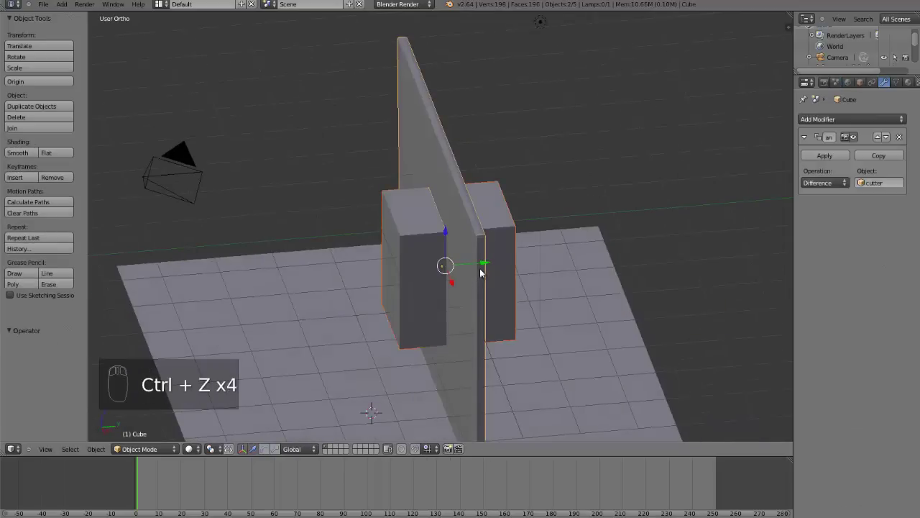
pyautogui.hotkey('ctrl', 'z')
pyautogui.hotkey('ctrl', 'z')
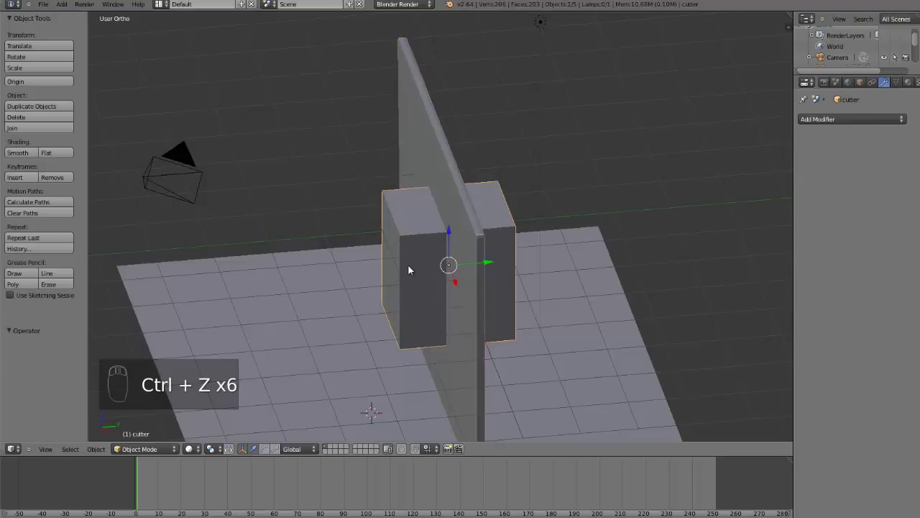
pyautogui.hotkey('ctrl', 'z')
pyautogui.hotkey('ctrl', 'z')
pyautogui.hotkey('ctrl', 'z')
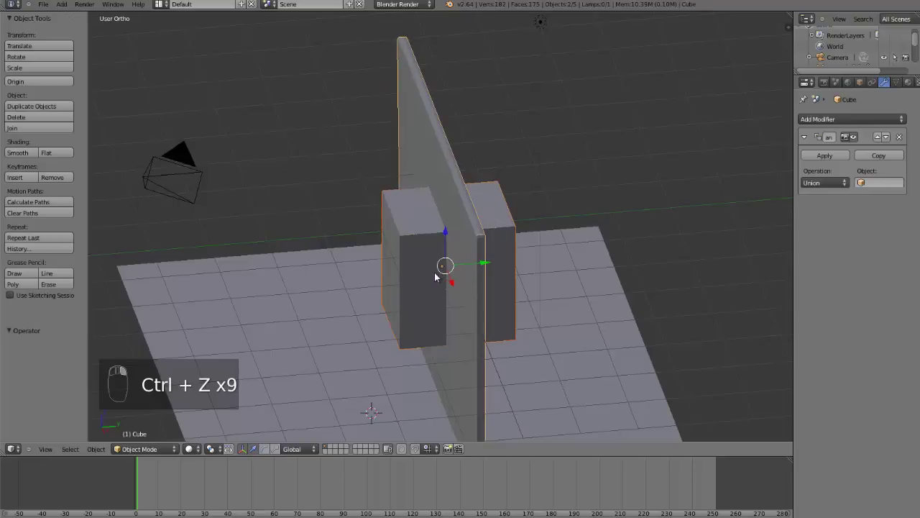
# - Add a centred vertical loop cut to the cutter's mesh, working in front wireframe view
pyautogui.press('KP_1')
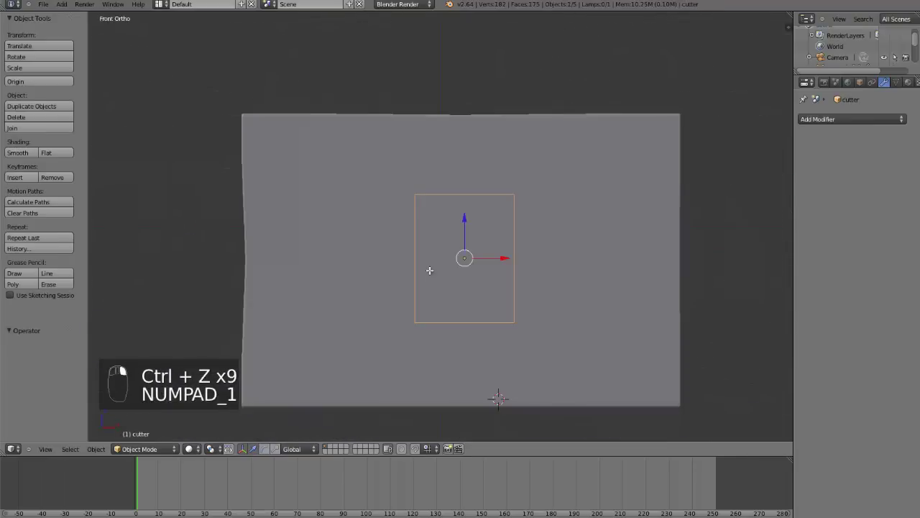
pyautogui.press('Tab')
pyautogui.press('z')
pyautogui.scroll(1, 485, 214)
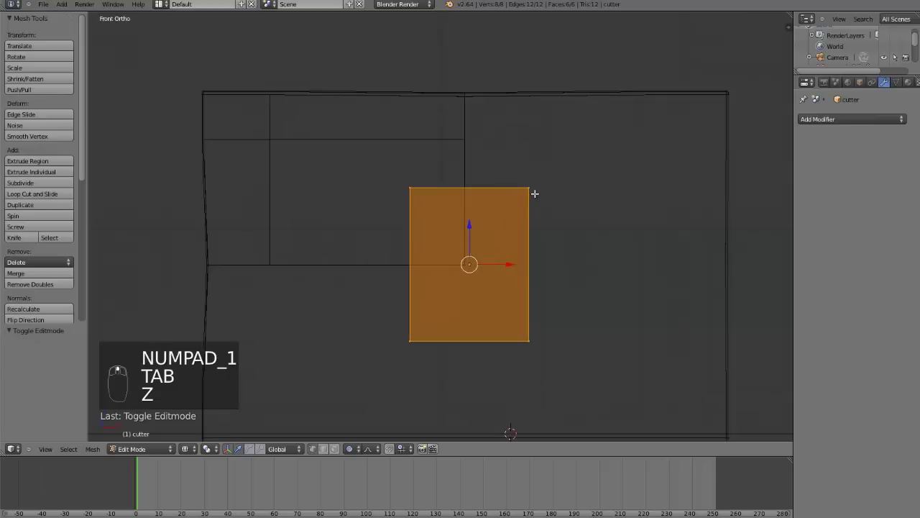
pyautogui.rightClick(530, 190)
pyautogui.hotkey('ctrl', 'r')
pyautogui.click(504, 189)
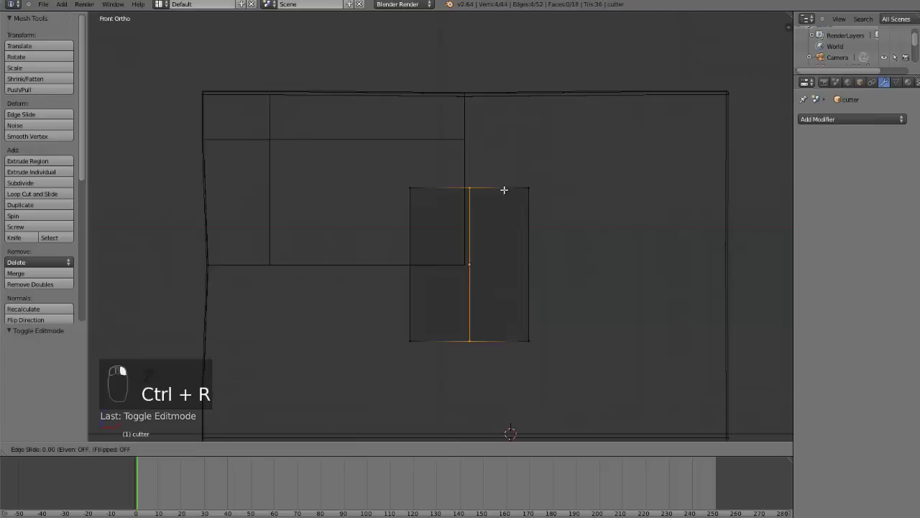
pyautogui.rightClick(504, 190)
# - Add a centred horizontal loop cut across the cutter's mesh
pyautogui.rightClick(528, 188)
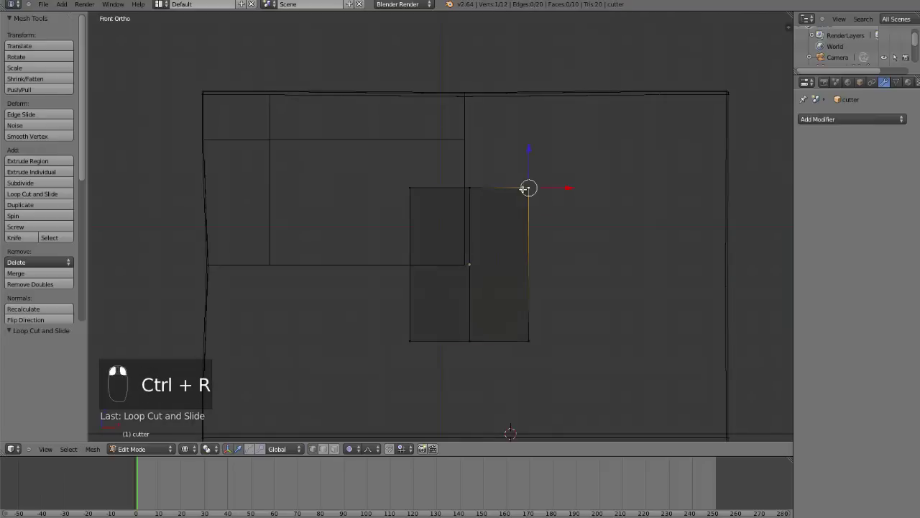
pyautogui.hotkey('ctrl', 'r')
pyautogui.click(518, 214)
pyautogui.rightClick(518, 214)
# - Turn proportional editing off and rotate the cutter's entire mesh by about -0.18° in front view
pyautogui.press('b')
pyautogui.moveTo(550, 374); pyautogui.dragTo(357, 190)
pyautogui.scroll(1, 604, 254)
pyautogui.press('r')
pyautogui.rightClick(649, 269)
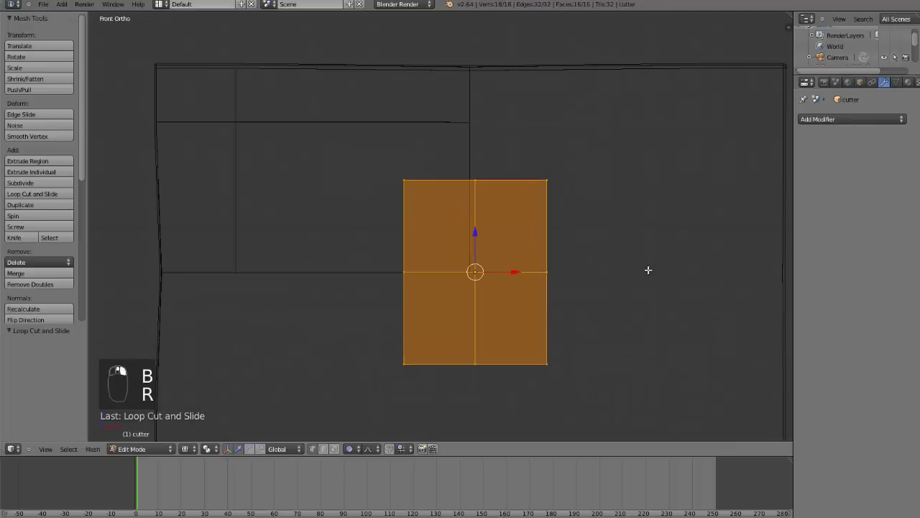
pyautogui.press('o')
pyautogui.press('r')
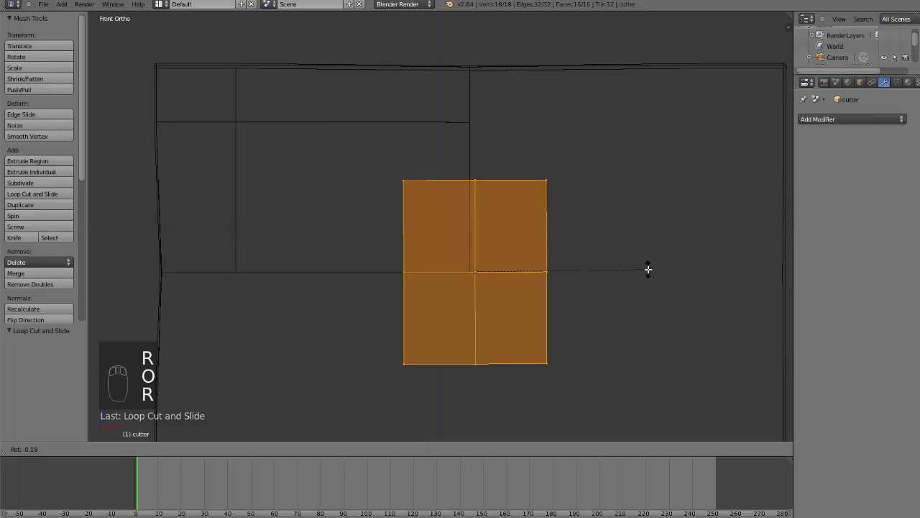
pyautogui.click(648, 270)
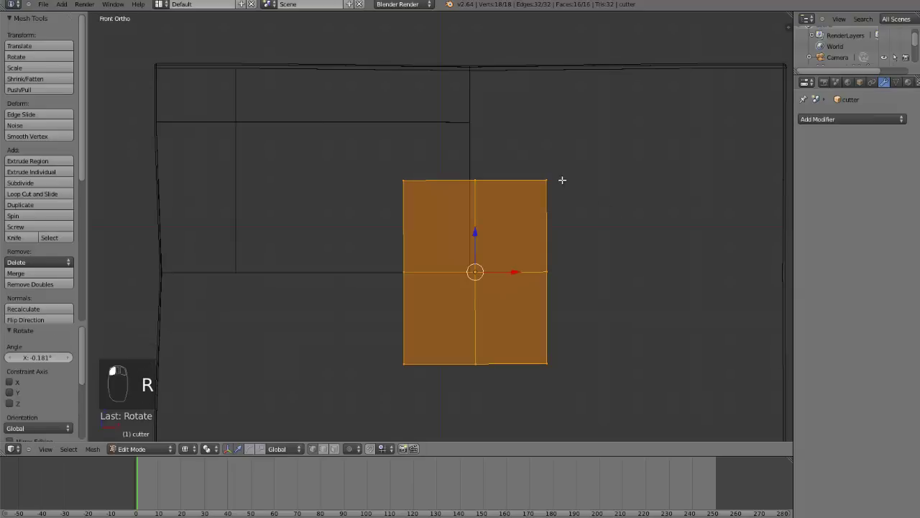
# - Move only the cutter's upper-right corner vertices up by about 0.0075 along Z
pyautogui.press('a')
pyautogui.press('b')
pyautogui.moveTo(568, 197); pyautogui.dragTo(518, 136)
pyautogui.scroll(3, 643, 242)
pyautogui.press('g')
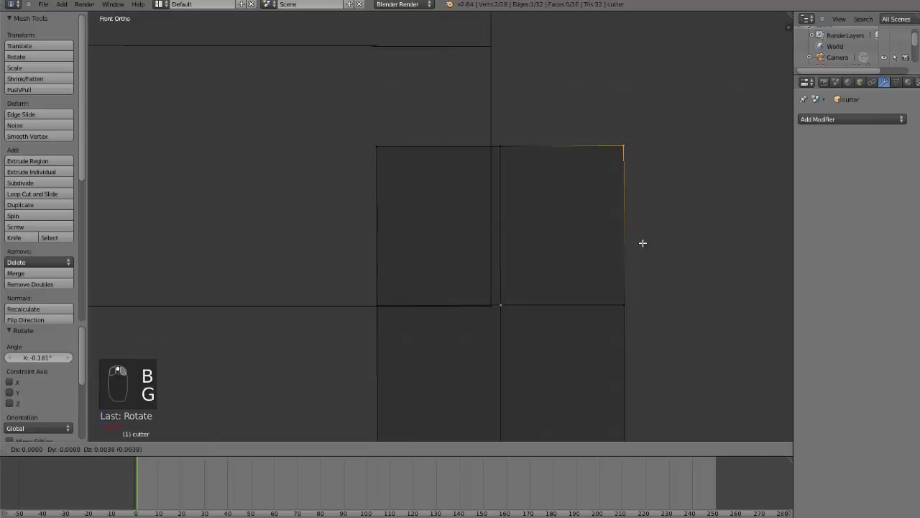
pyautogui.click(643, 242)
# - Nudge the middle of the cutter's left edge slightly outward and return to Object Mode with solid shading
pyautogui.scroll(-3, 612, 250)
pyautogui.rightClick(416, 275)
pyautogui.press('b')
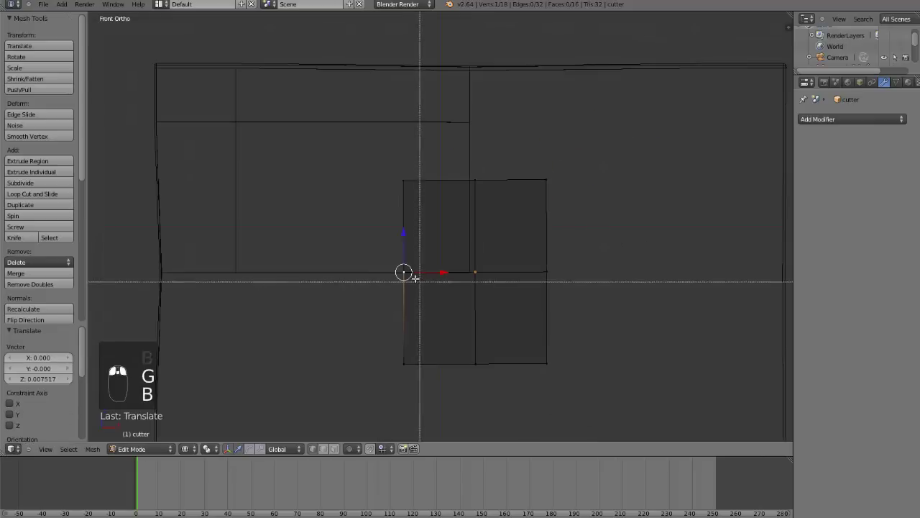
pyautogui.scroll(3, 470, 285)
pyautogui.press('g')
pyautogui.click(469, 287)
pyautogui.press('Tab')
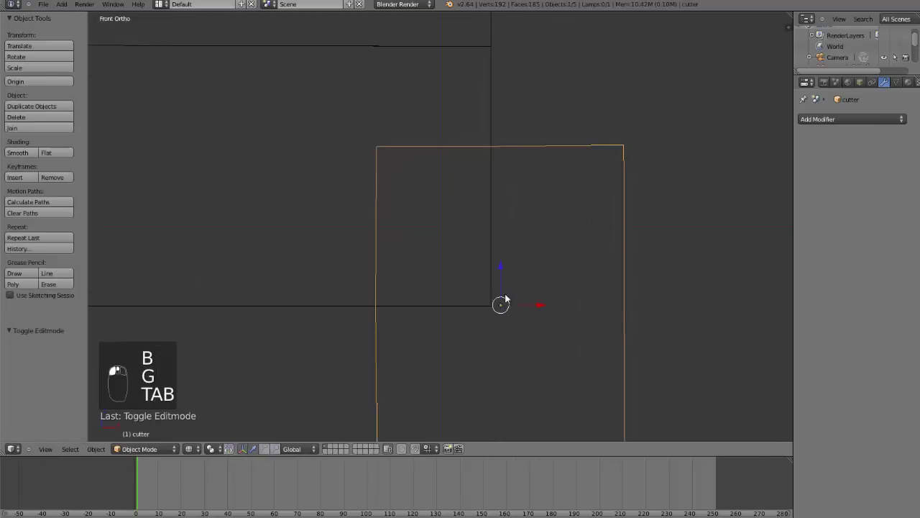
pyautogui.scroll(-3, 512, 292)
pyautogui.press('z')
# - Set the panel's Boolean modifier to Difference with cutter as its object and apply it
pyautogui.scroll(-3, 564, 294)
pyautogui.moveTo(566, 293); pyautogui.dragTo(508, 293, button='middle')
pyautogui.scroll(4, 508, 293)
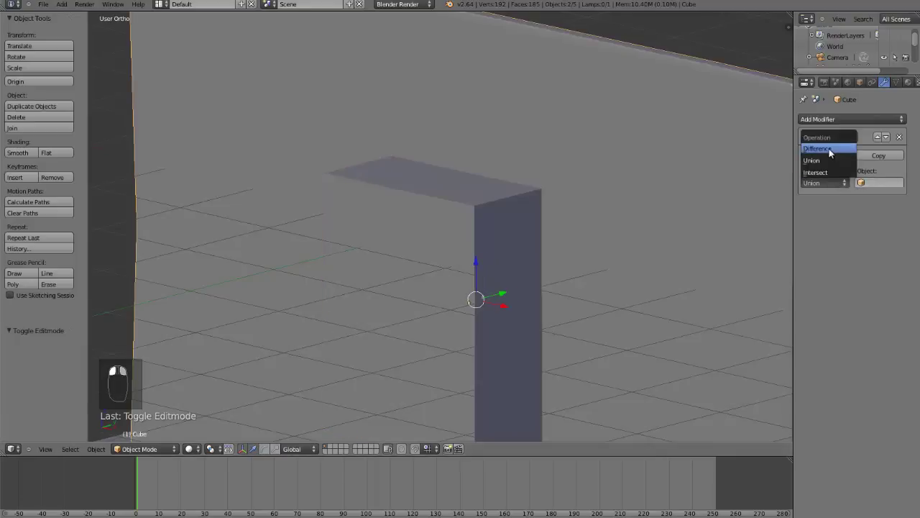
pyautogui.click(830, 149)
pyautogui.click(881, 182)
pyautogui.click(862, 195)
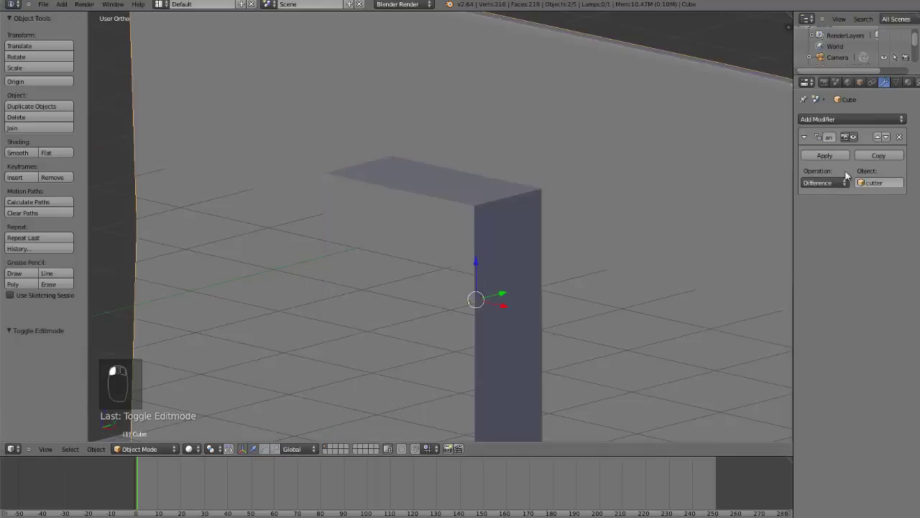
pyautogui.click(828, 153)
# - Delete the cutter object to leave the window opening in the panel
pyautogui.rightClick(412, 249)
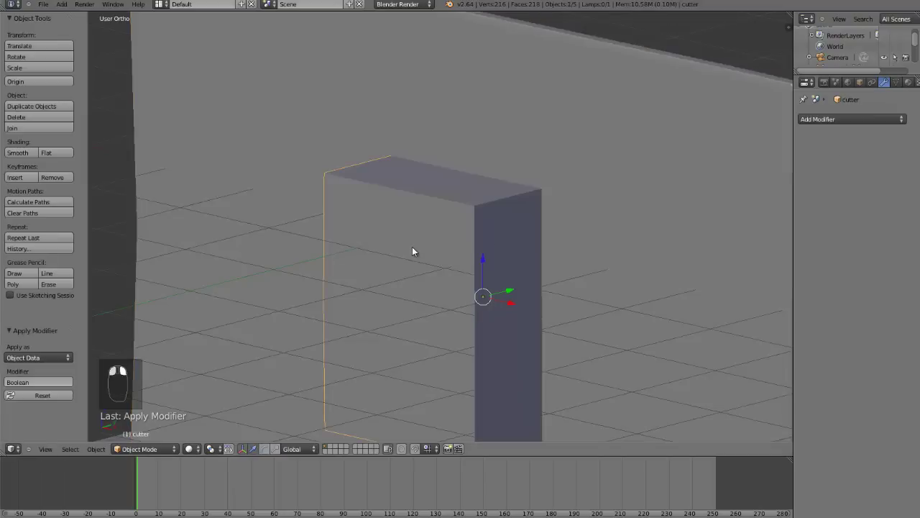
pyautogui.press('x')
pyautogui.click(412, 249)
pyautogui.scroll(-5, 412, 246)
pyautogui.moveTo(412, 247); pyautogui.dragTo(484, 224, button='middle')
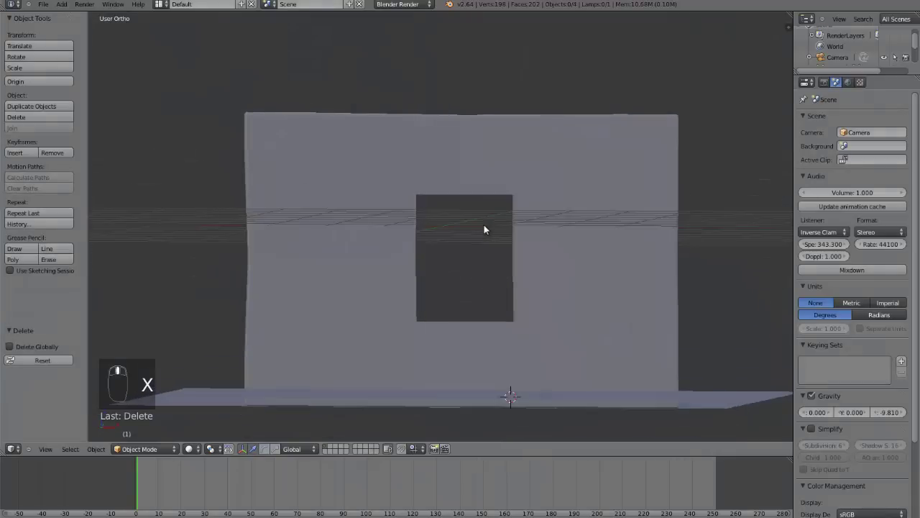
# - Add a cube, move it over the window opening in front view and scale it uniformly to about 0.895
pyautogui.press('KP_1')
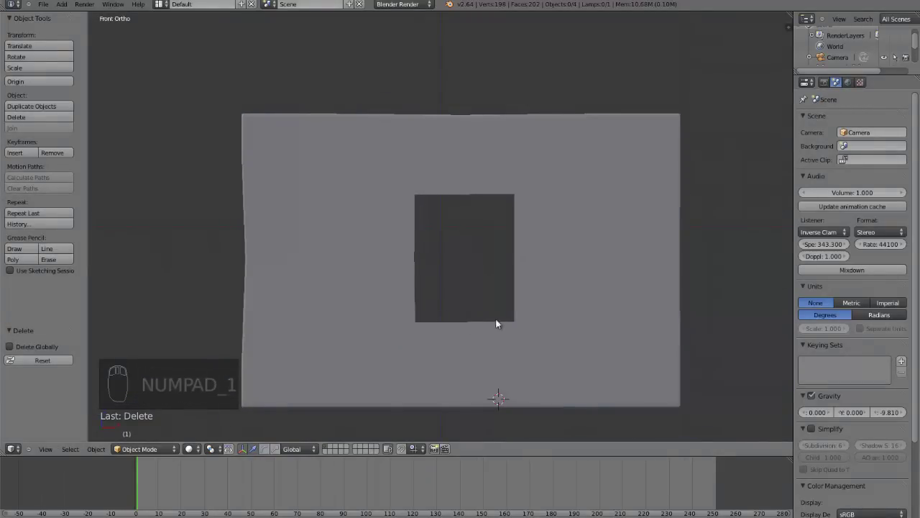
pyautogui.scroll(3, 551, 315)
pyautogui.scroll(-3, 518, 313)
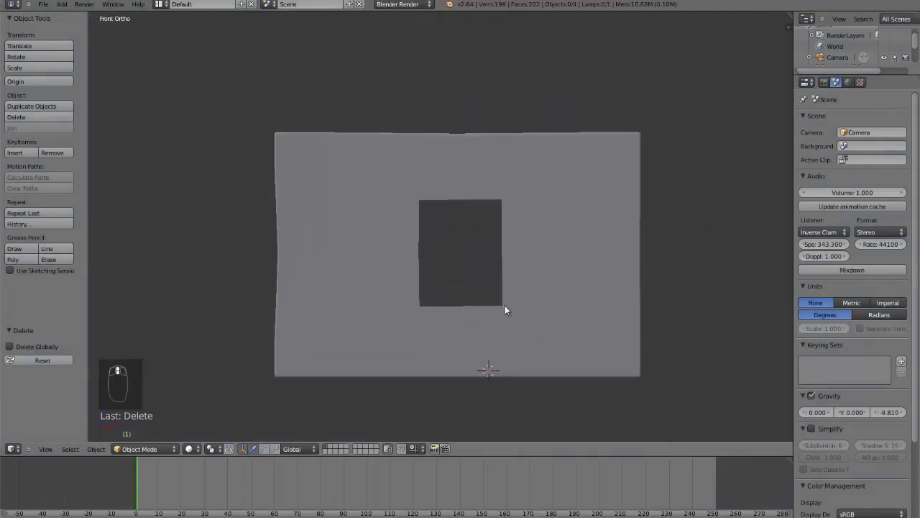
pyautogui.scroll(3, 493, 284)
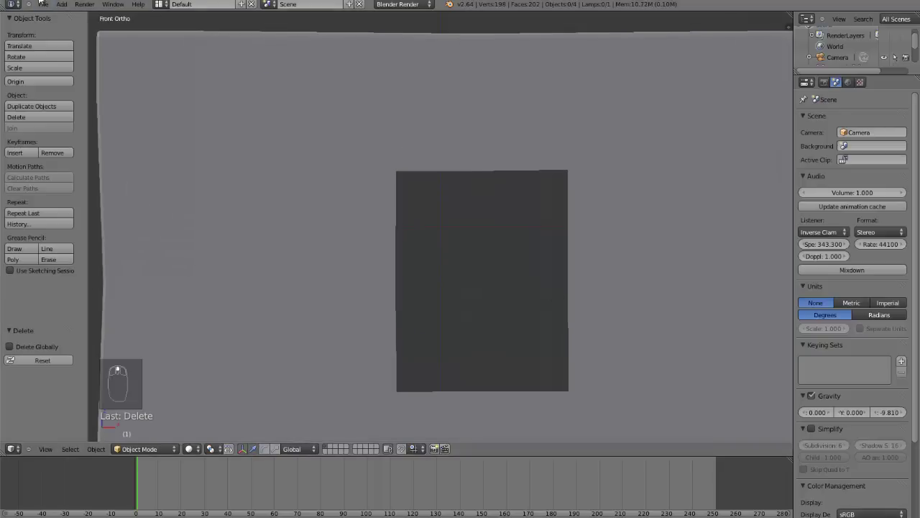
pyautogui.click(62, 4)
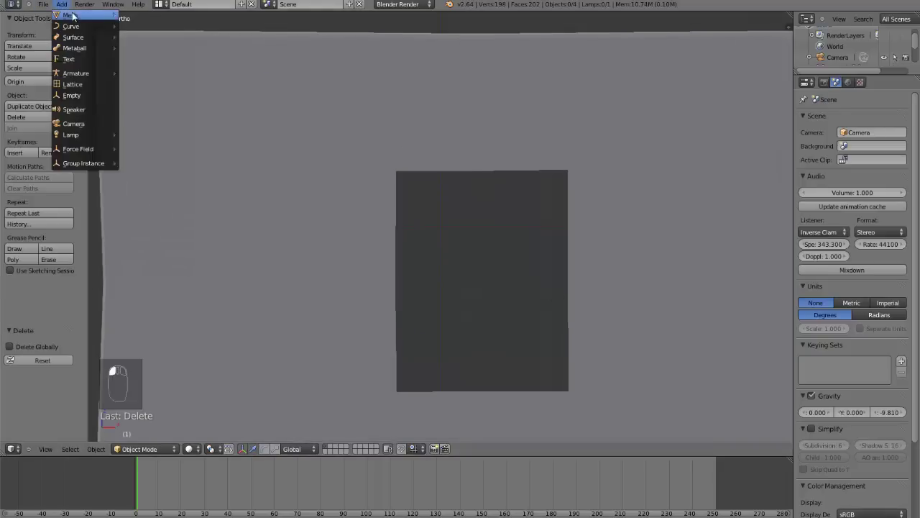
pyautogui.moveTo(76, 15)
pyautogui.click(136, 27)
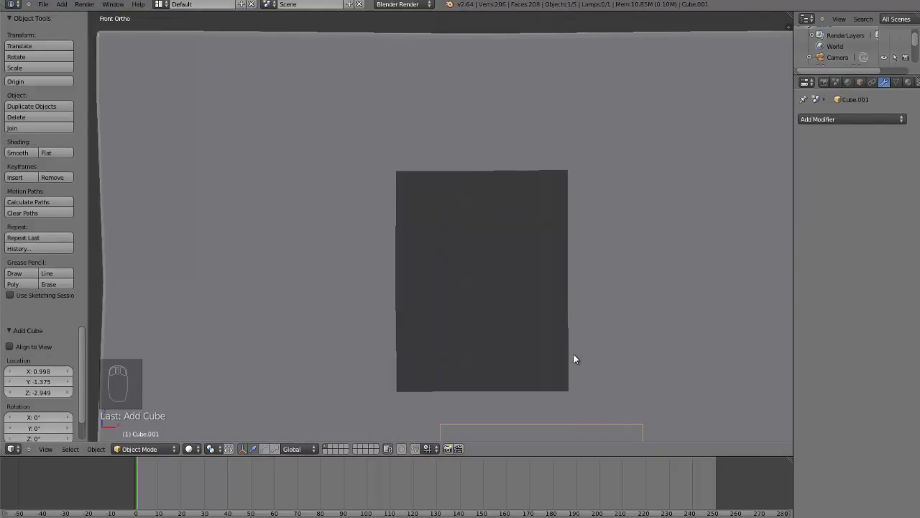
pyautogui.press('g')
pyautogui.click(496, 93)
pyautogui.press('s')
pyautogui.click(633, 269)
# - Narrow the new cube along X, centre it over the opening and scale it by about 1.143 along Z
pyautogui.press('s')
pyautogui.press('x')
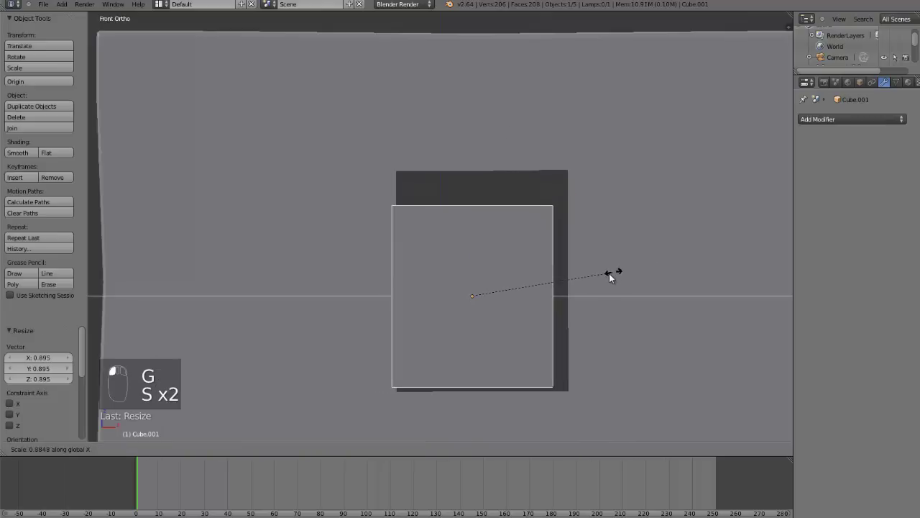
pyautogui.click(608, 274)
pyautogui.press('g')
pyautogui.press('s')
pyautogui.press('z')
pyautogui.click(635, 269)
# - Recentre the cube over the window opening, scale it uniformly by about 1.056 and widen it along X
pyautogui.press('g')
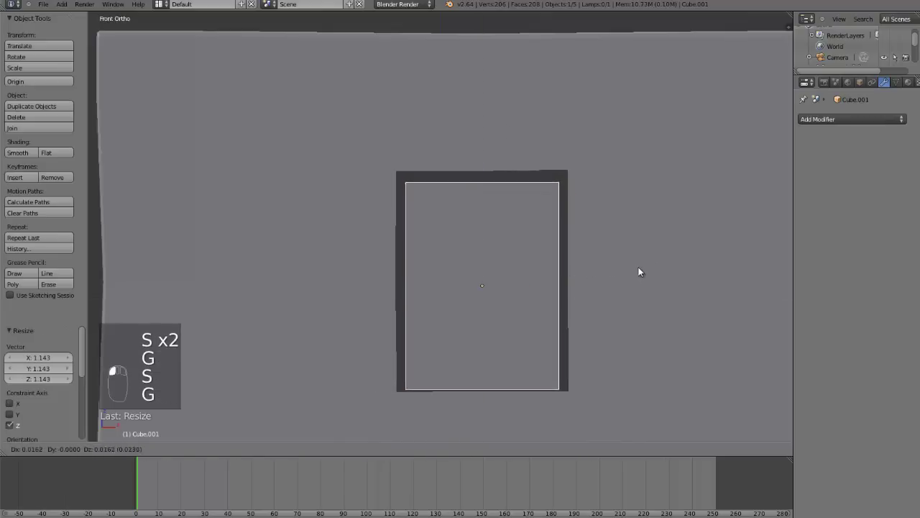
pyautogui.press('s')
pyautogui.click(647, 268)
pyautogui.press('s')
pyautogui.press('x')
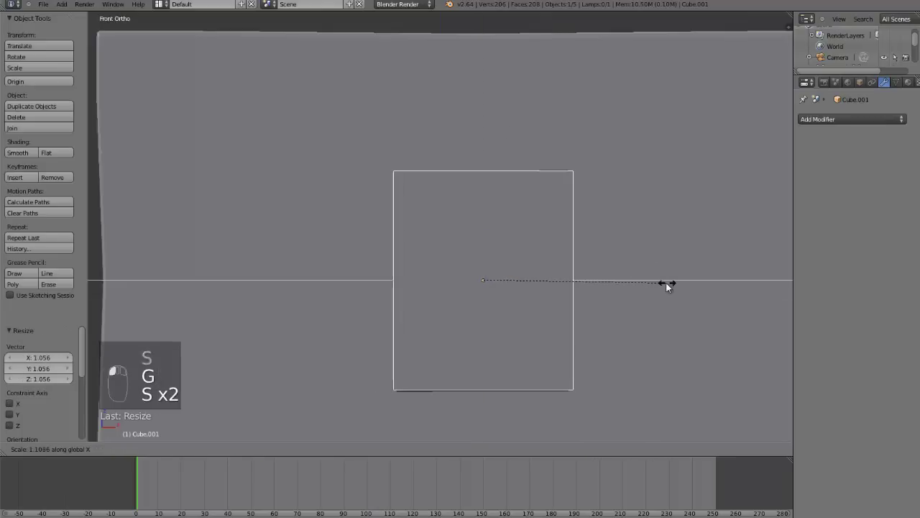
# - Nudge the cube about -0.016 in X and -0.011 in Z, then fit it to the opening, scaling Z by about 1.012
pyautogui.press('g')
pyautogui.click(655, 284)
pyautogui.press('s')
pyautogui.press('x')
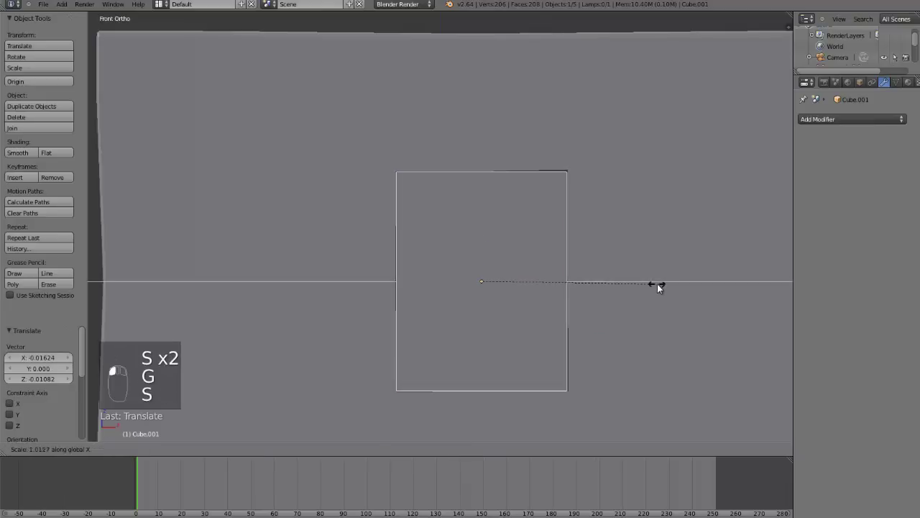
pyautogui.press('s')
pyautogui.click(657, 283)
# - Thin the cube along Y by scaling it to about 0.157 and again by about 0.649
pyautogui.moveTo(638, 274); pyautogui.dragTo(567, 323, button='middle')
pyautogui.press('s')
pyautogui.press('y')
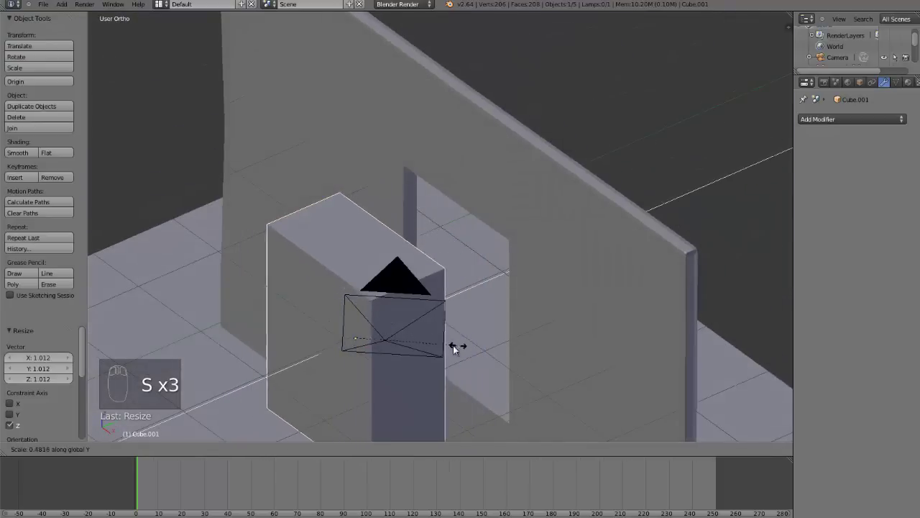
pyautogui.click(392, 344)
pyautogui.moveTo(392, 344); pyautogui.dragTo(420, 339, button='middle')
pyautogui.press('s')
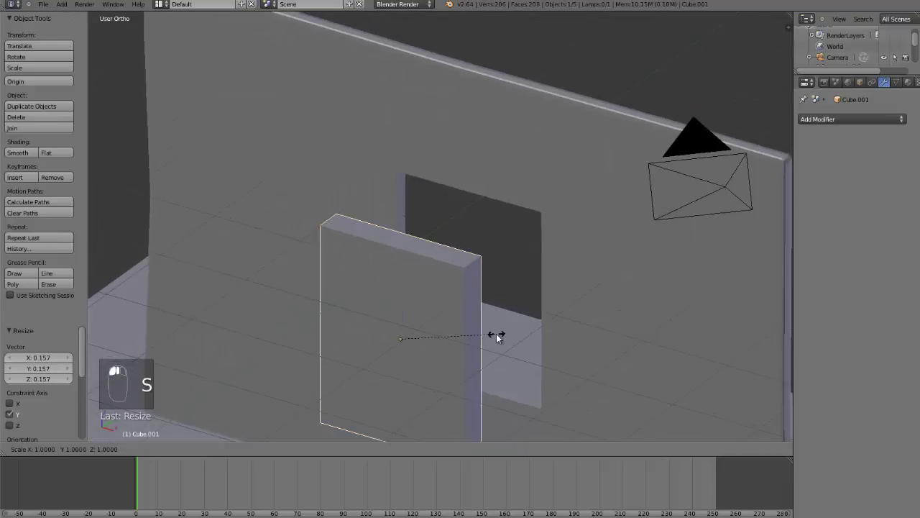
pyautogui.click(462, 325)
pyautogui.press('KP_1')
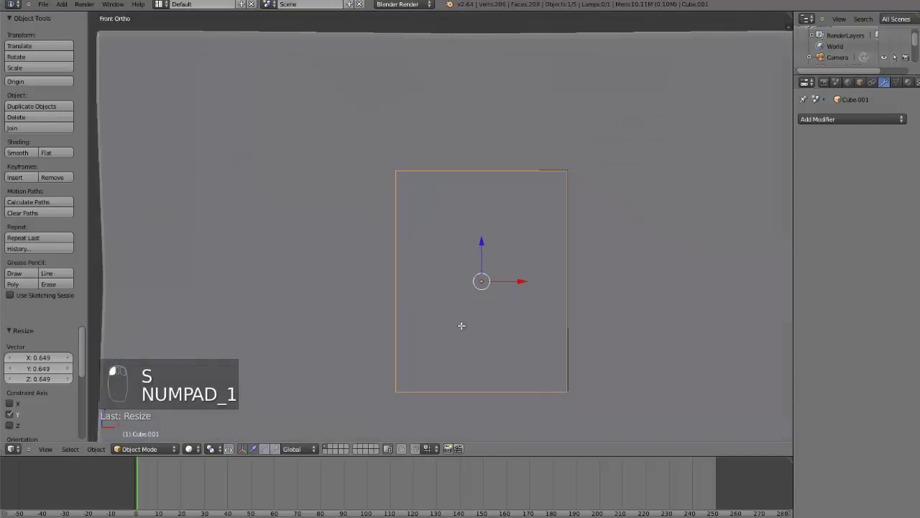
# - In Edit Mode, select the four front corner vertices of the thin cube and delete its front face with the Faces option
pyautogui.press('Tab')
pyautogui.moveTo(577, 182); pyautogui.dragTo(380, 230, button='middle')
pyautogui.click(310, 229)
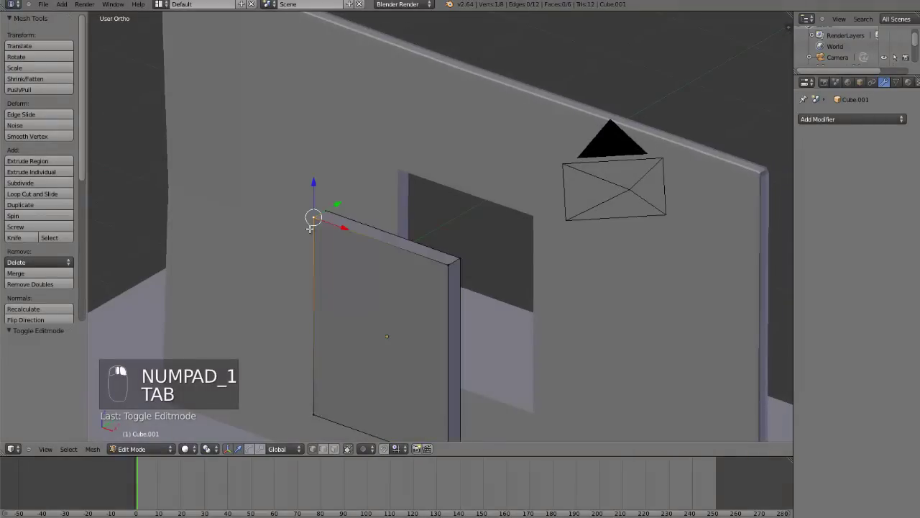
pyautogui.keyDown('shift'); pyautogui.click(310, 415); pyautogui.keyUp('shift')
pyautogui.scroll(-2, 374, 403)
pyautogui.keyDown('shift'); pyautogui.click(444, 391); pyautogui.keyUp('shift')
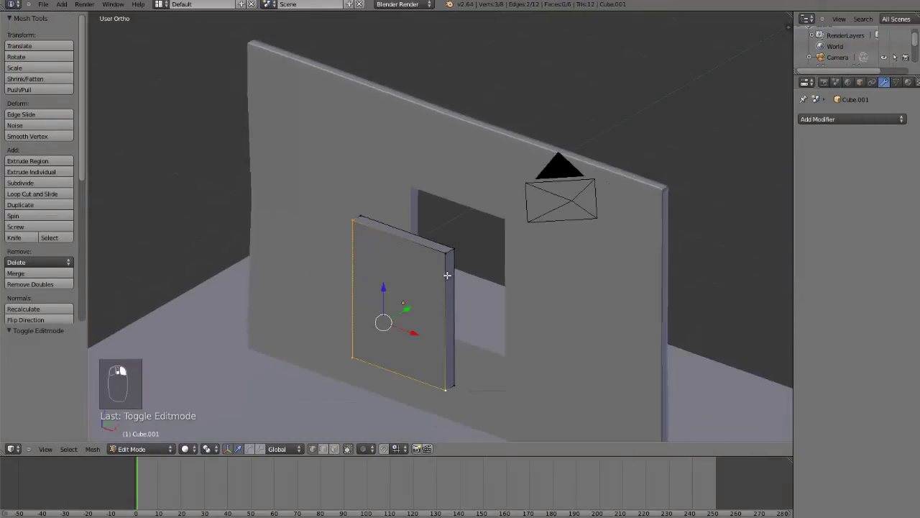
pyautogui.keyDown('shift'); pyautogui.click(443, 258); pyautogui.keyUp('shift')
pyautogui.press('x')
pyautogui.click(442, 259)
pyautogui.hotkey('ctrl', 'z')
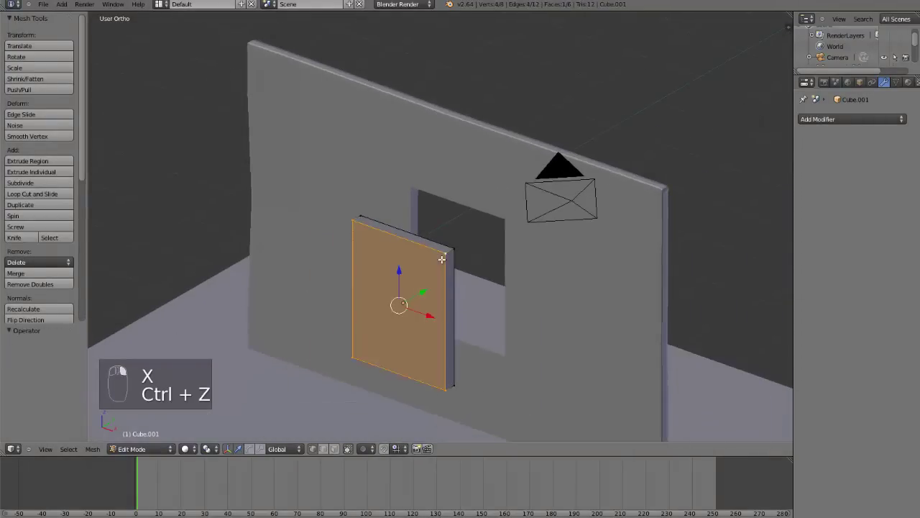
pyautogui.press('x')
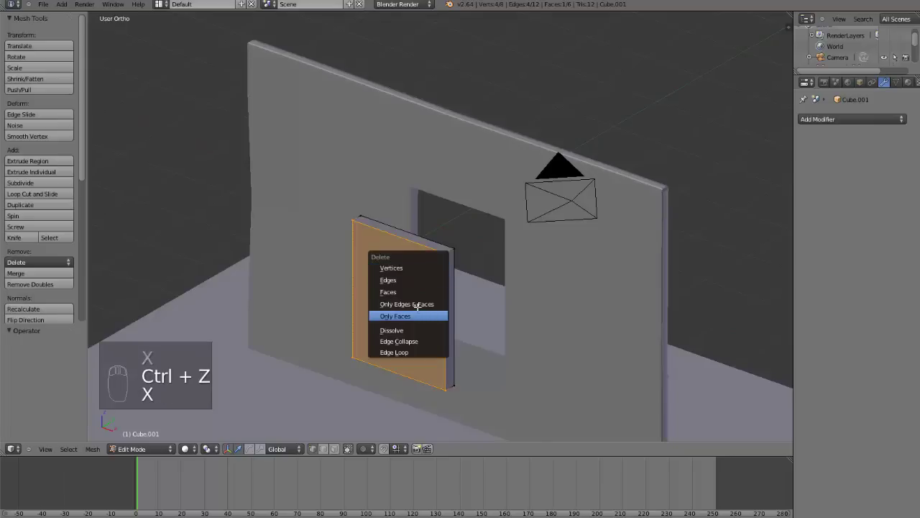
pyautogui.click(421, 251)
# - Select the four back corner vertices of the thin cube and delete the back face to leave an open frame
pyautogui.scroll(1, 377, 245)
pyautogui.scroll(2, 378, 246)
pyautogui.rightClick(264, 201)
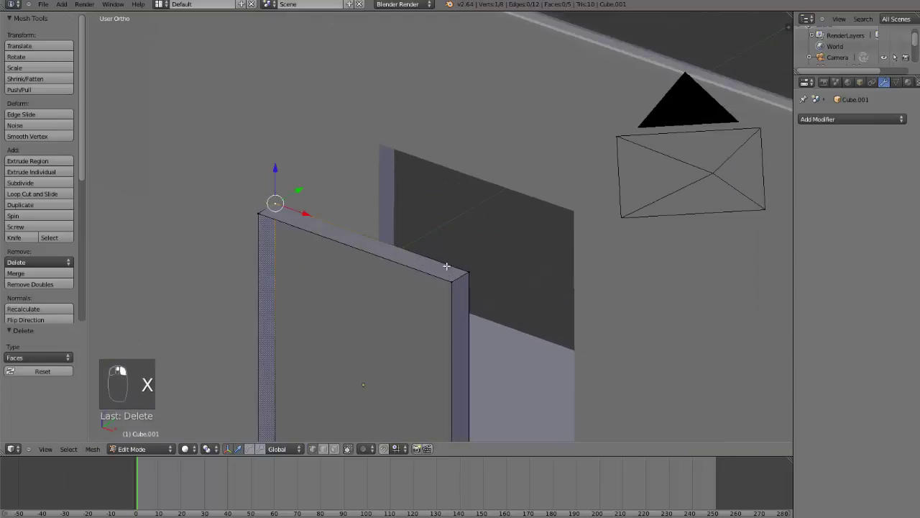
pyautogui.keyDown('shift'); pyautogui.rightClick(447, 266); pyautogui.keyUp('shift')
pyautogui.scroll(-1, 391, 357)
pyautogui.keyDown('shift'); pyautogui.rightClick(336, 401); pyautogui.keyUp('shift')
pyautogui.scroll(-1, 456, 368)
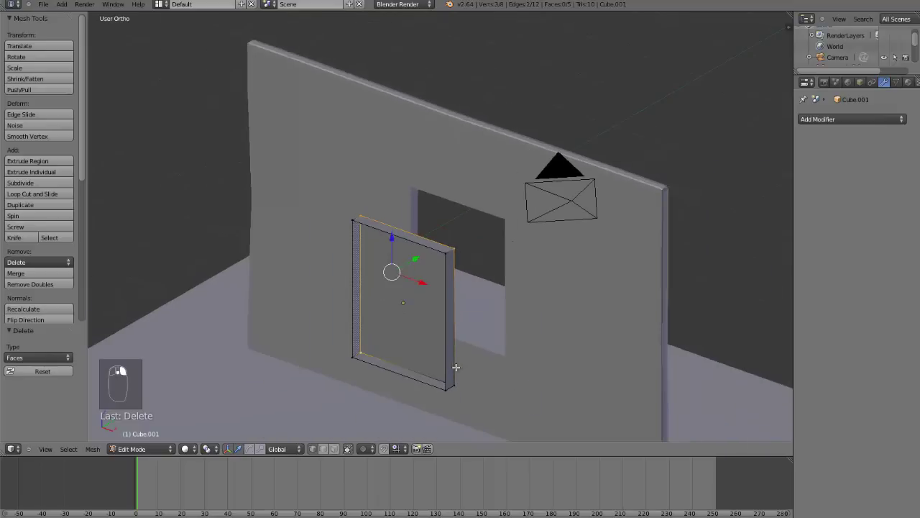
pyautogui.keyDown('shift'); pyautogui.rightClick(459, 378); pyautogui.keyUp('shift')
pyautogui.press('x')
pyautogui.click(458, 378)
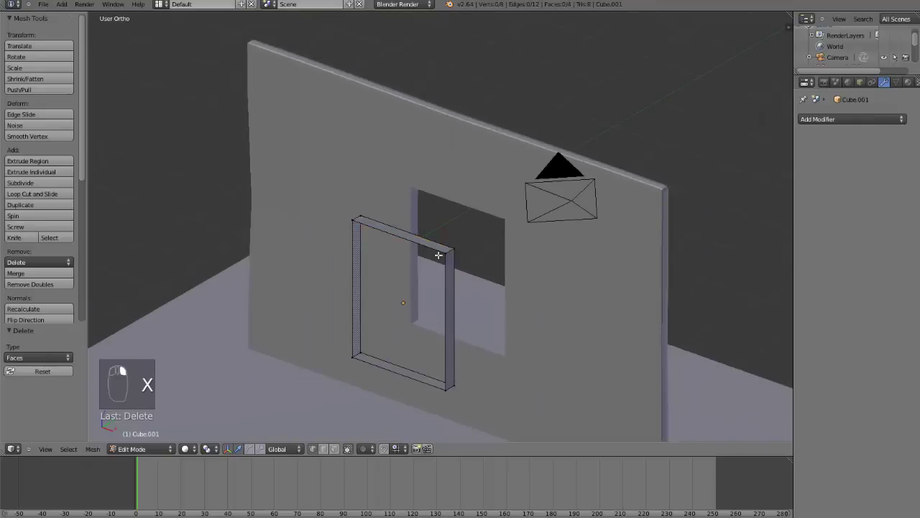
# - Select all linked frame geometry, extrude it and scale the extrusion inward to about 0.892 in front view
pyautogui.hotkey('ctrl', 'l')
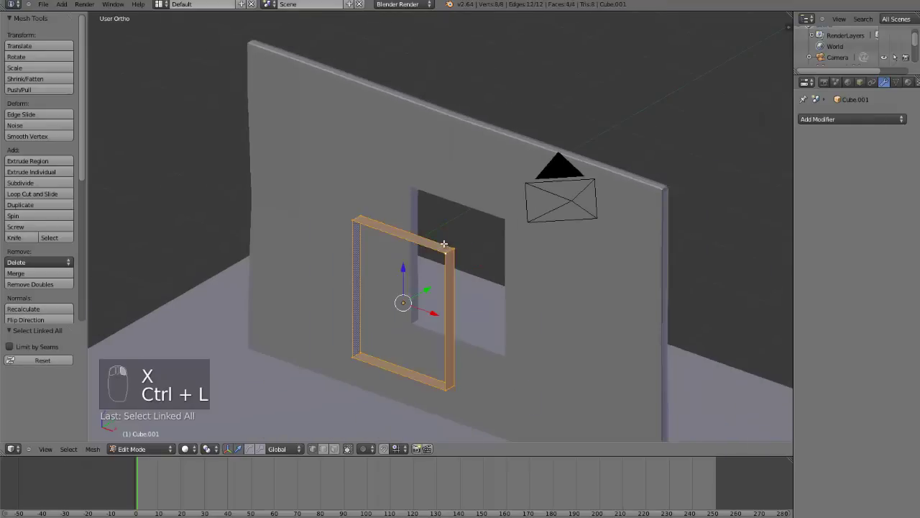
pyautogui.press('KP_1')
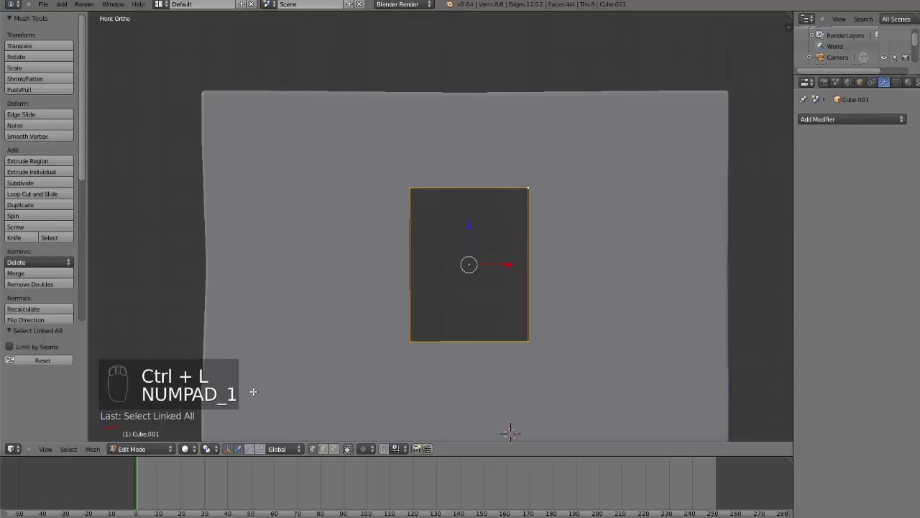
pyautogui.scroll(2, 563, 222)
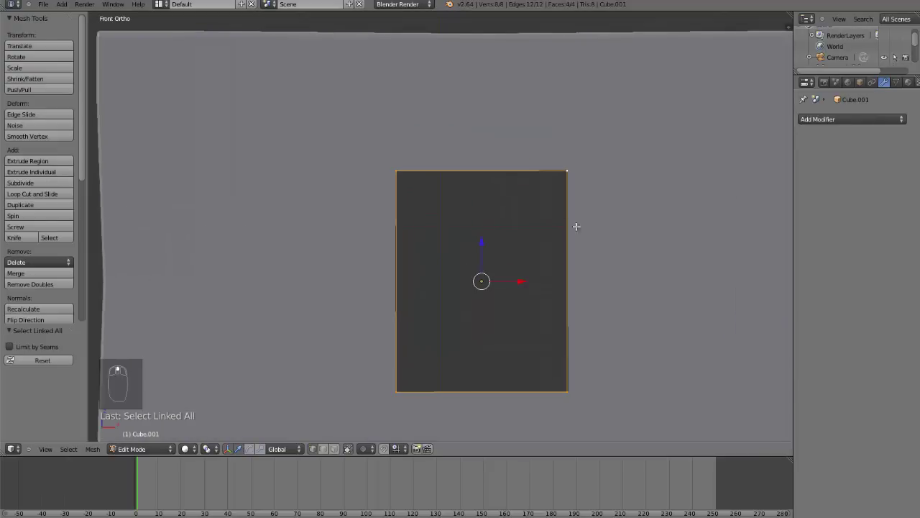
pyautogui.press('e')
pyautogui.click(629, 238)
pyautogui.press('s')
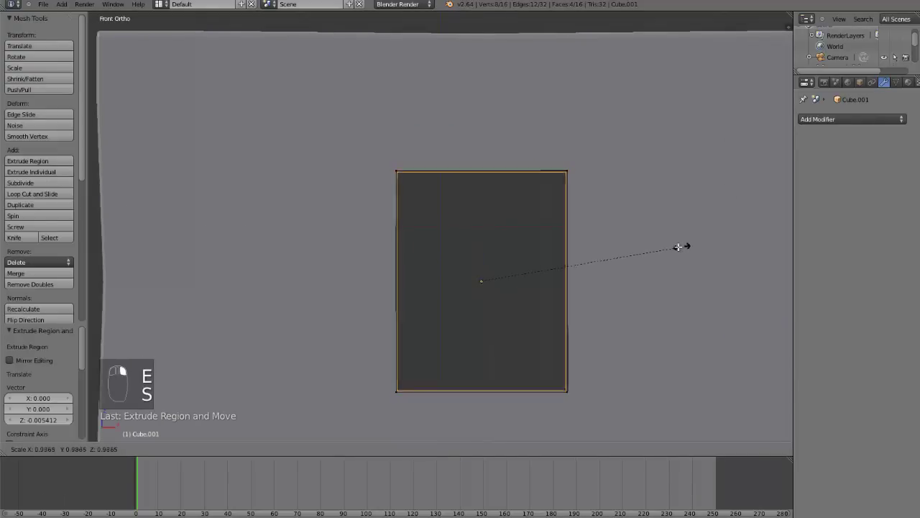
pyautogui.click(663, 249)
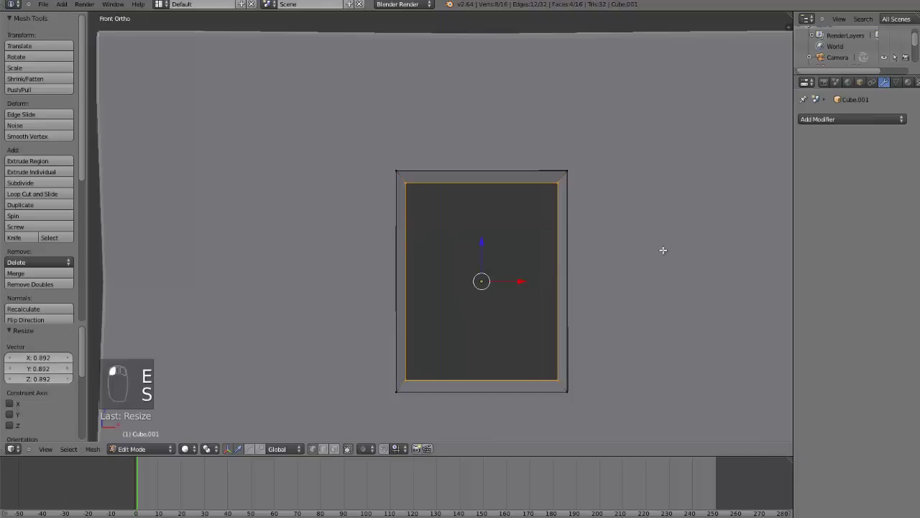
# - Scale the frame's inner edges by about 0.969 along X and about 0.978 along Z
pyautogui.press('s')
pyautogui.middleClick(662, 251)
pyautogui.click(657, 251)
pyautogui.press('s')
pyautogui.middleClick(657, 251)
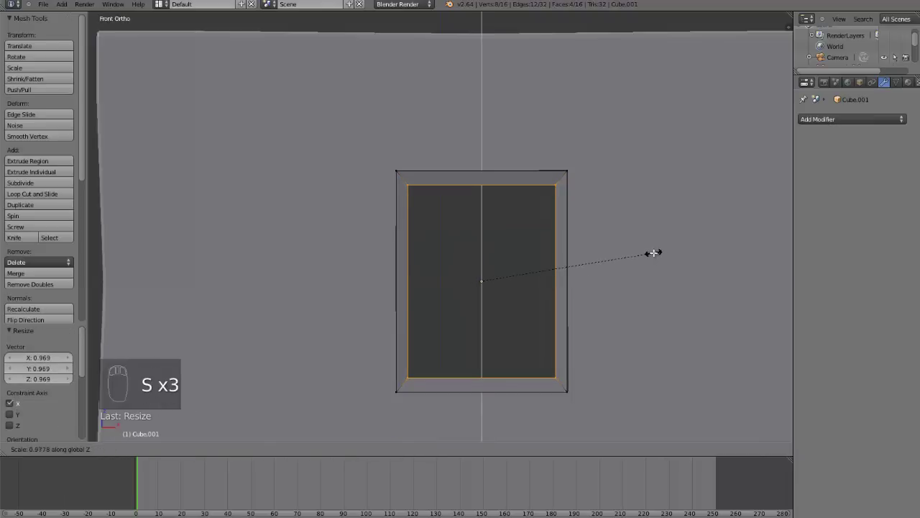
pyautogui.click(654, 252)
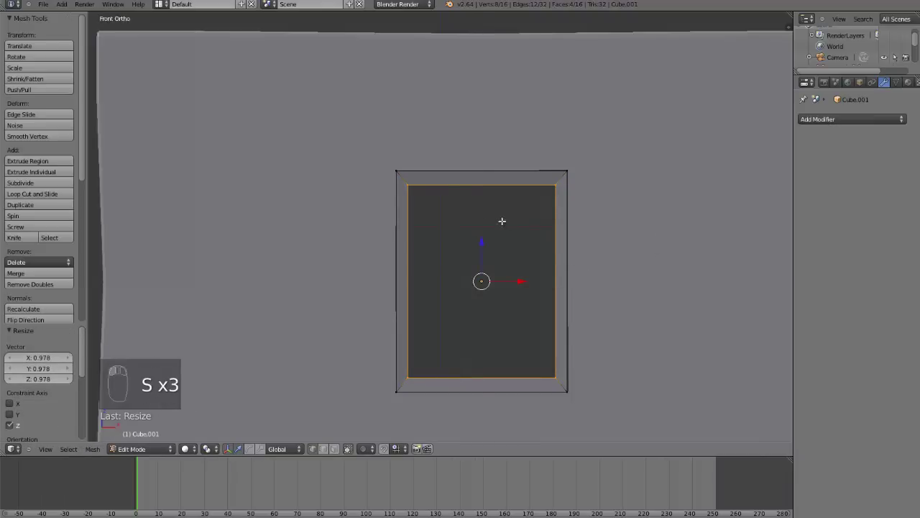
# - Return to Object Mode and add a Subdivision Surface modifier to the window frame
pyautogui.press('Tab')
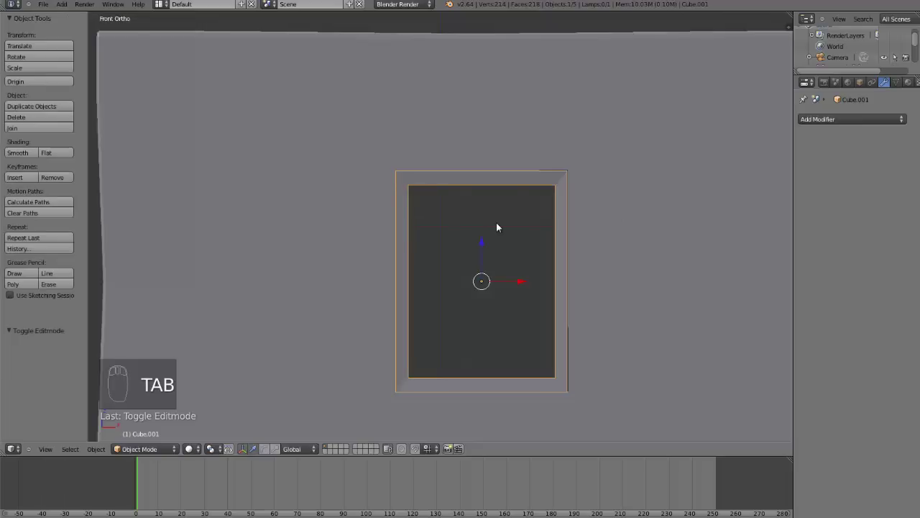
pyautogui.click(862, 119)
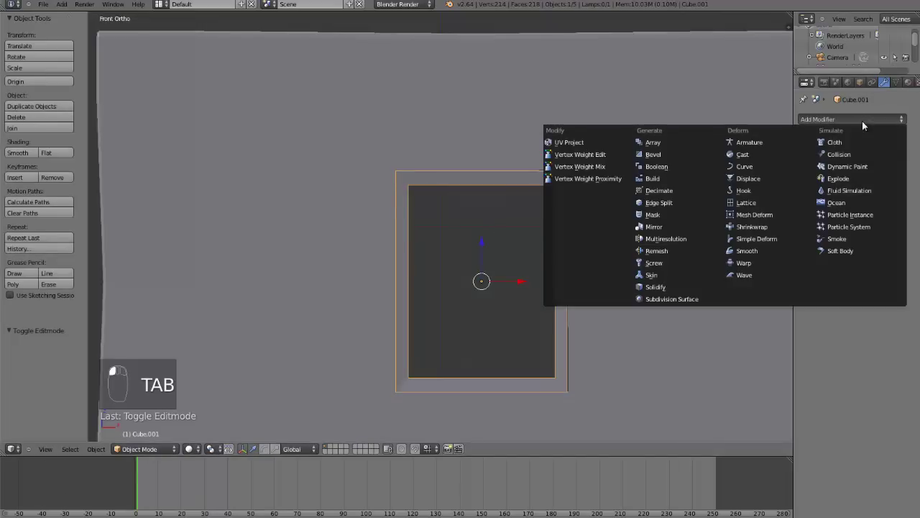
pyautogui.click(672, 299)
# - In Edit Mode, add a loop cut across the frame's top side and slide it close to the upper-left corner
pyautogui.press('Tab')
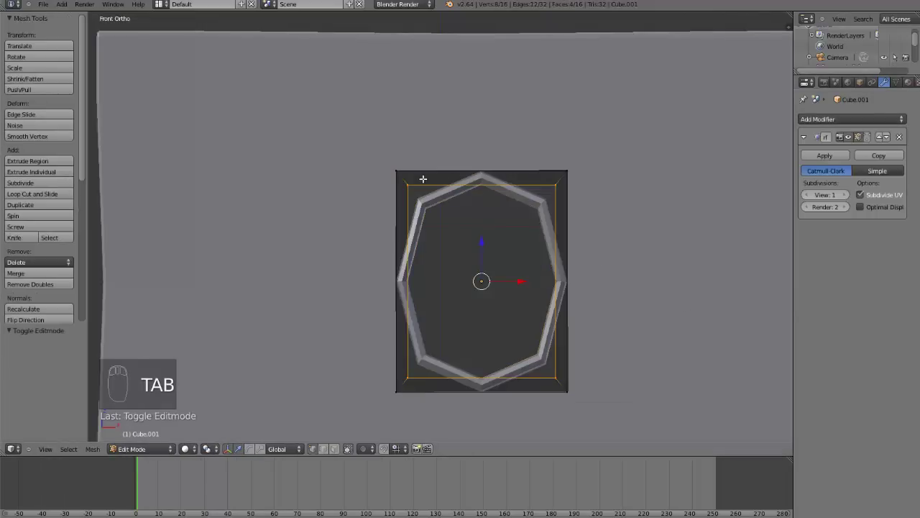
pyautogui.scroll(2, 423, 178)
pyautogui.scroll(2, 402, 172)
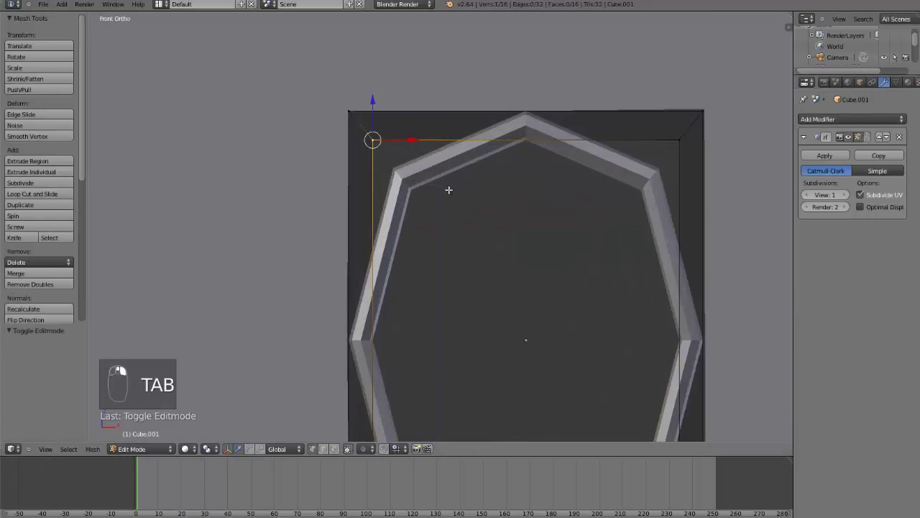
pyautogui.hotkey('ctrl', 'r')
pyautogui.click(496, 141)
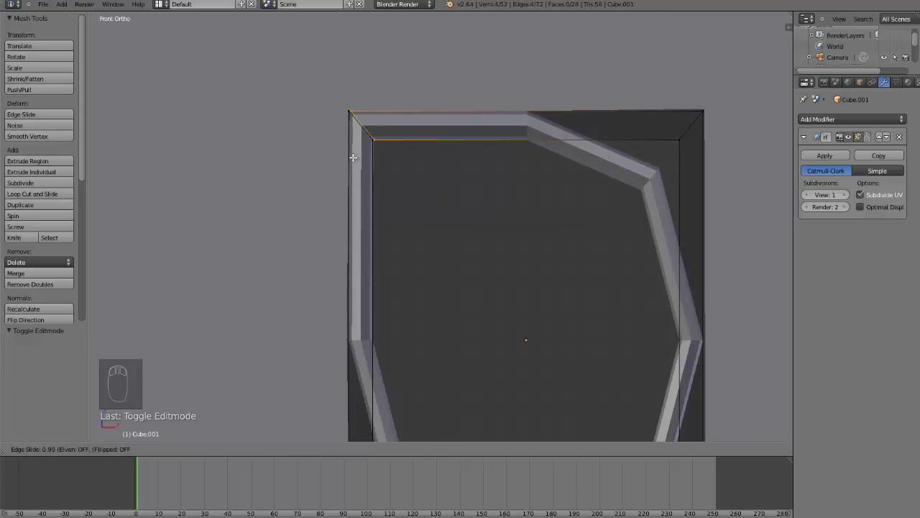
pyautogui.click(354, 158)
# - Add a loop cut across the frame's left side and slide it up close to the upper-left corner
pyautogui.rightClick(371, 143)
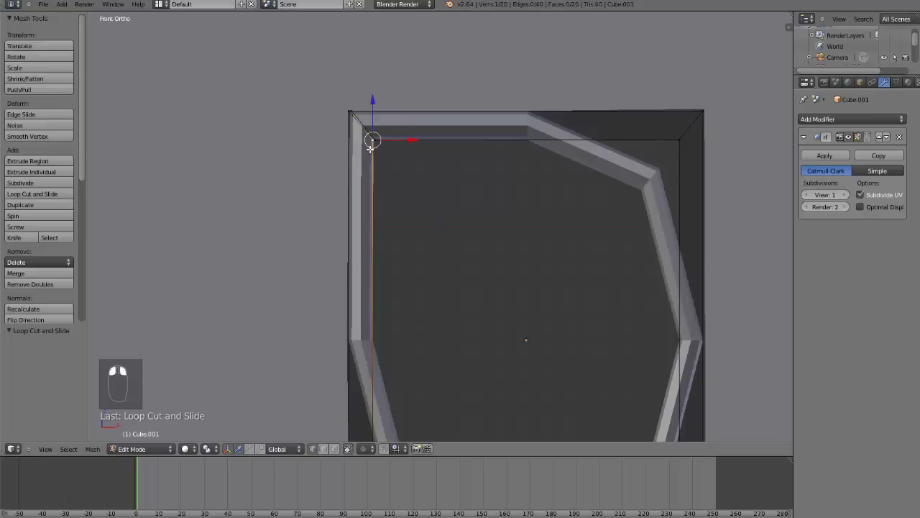
pyautogui.hotkey('ctrl', 'r')
pyautogui.click(361, 336)
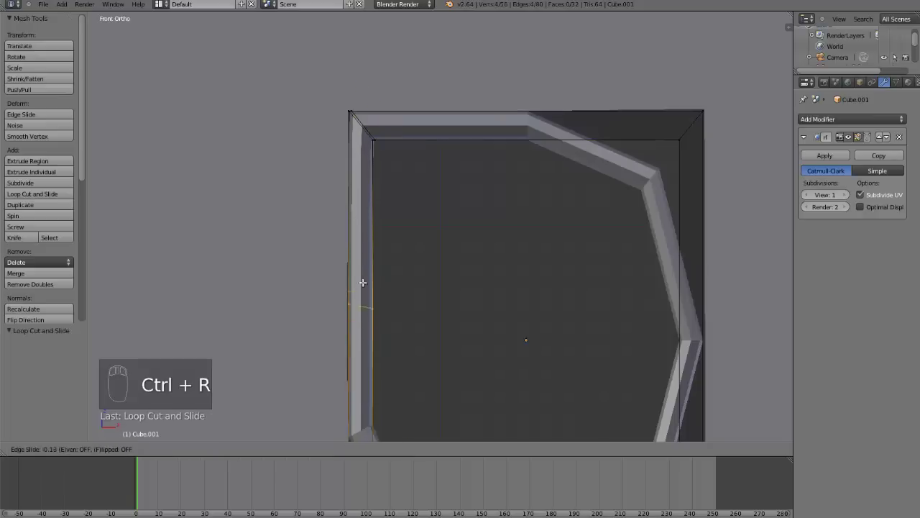
pyautogui.click(384, 114)
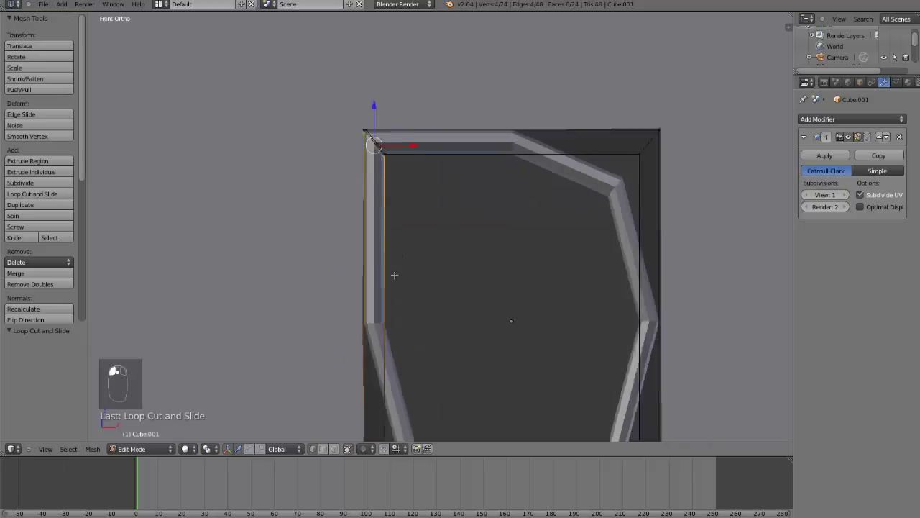
# - Add another loop cut across the frame's left side and slide it down close to the lower-left corner
pyautogui.press('ctrl+KP_Decimal')
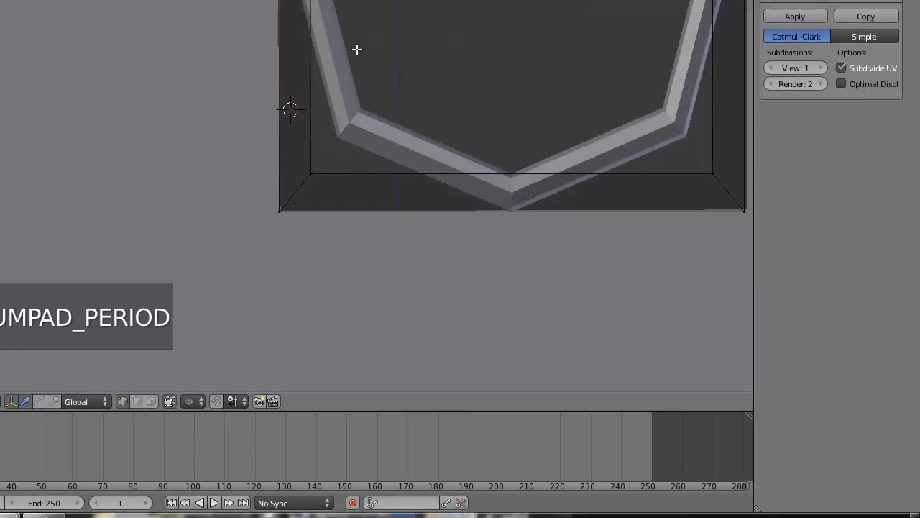
pyautogui.press('ctrl+KP_Decimal')
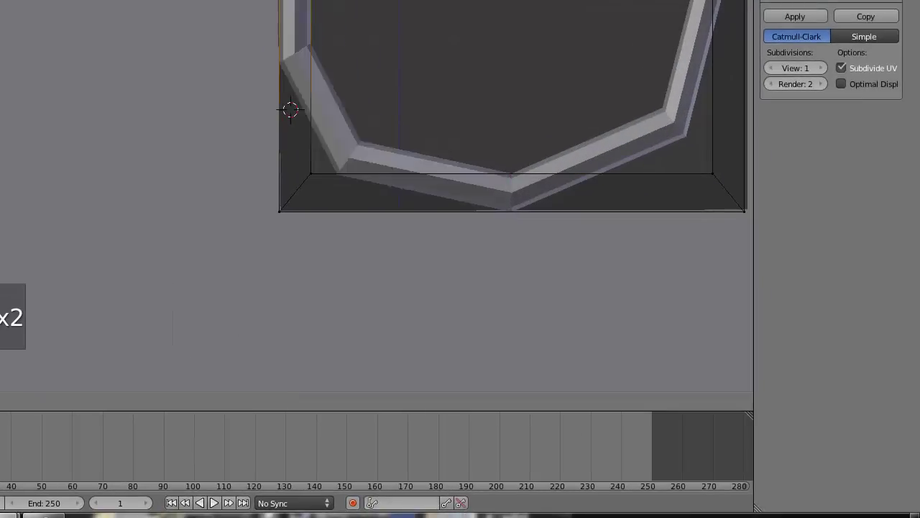
pyautogui.click(317, 176)
# - Add a loop cut across the frame's bottom side and slide it close to the lower-left corner
pyautogui.hotkey('ctrl', 'r')
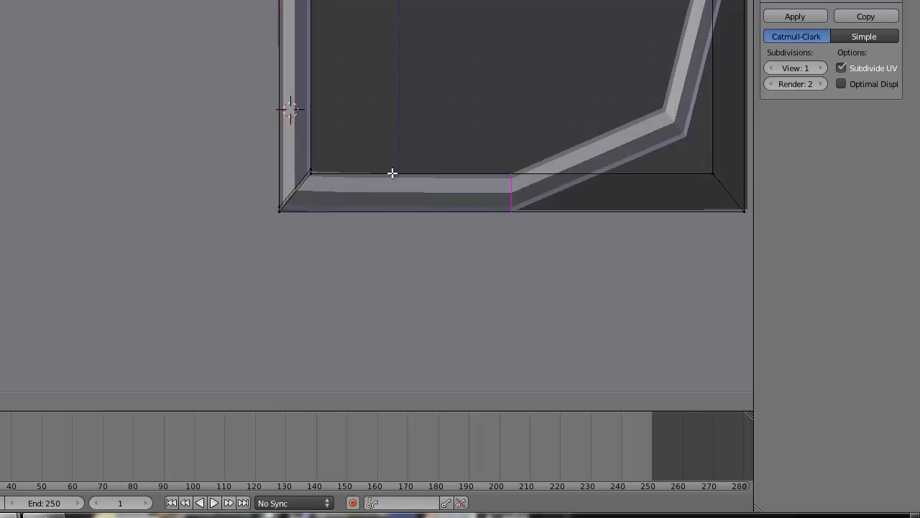
pyautogui.click(488, 186)
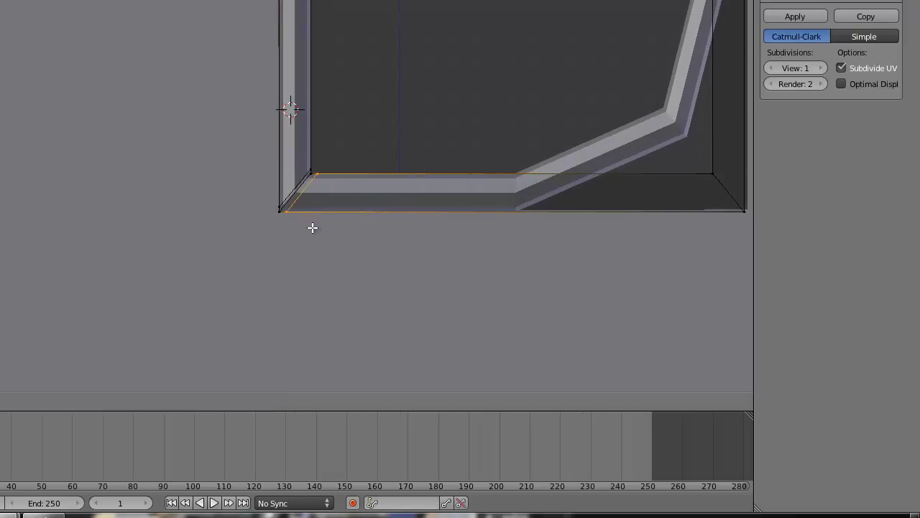
pyautogui.click(287, 219)
# - Add a loop cut across the frame's bottom side and slide it close to the lower-right corner
pyautogui.scroll(-2, 527, 162)
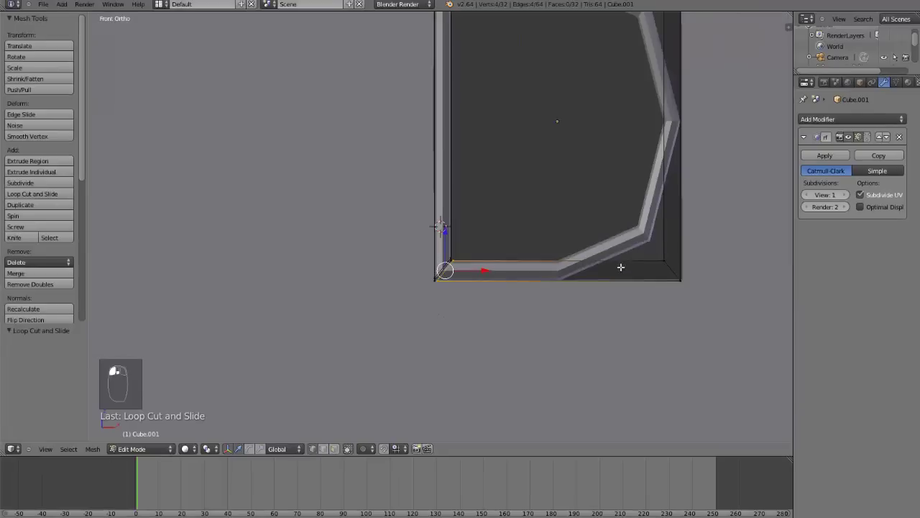
pyautogui.press('ctrl+KP_Decimal')
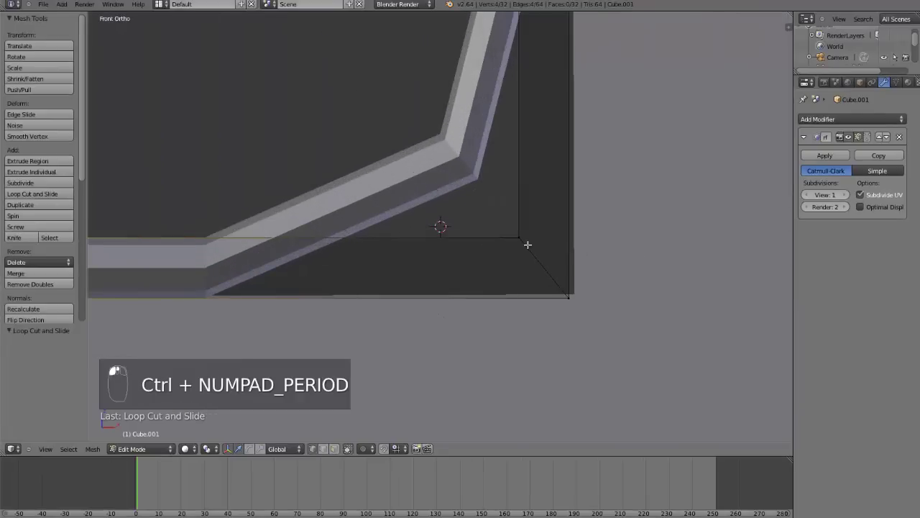
pyautogui.hotkey('ctrl', 'r')
pyautogui.hotkey('ctrl', 'r')
pyautogui.rightClick(260, 249)
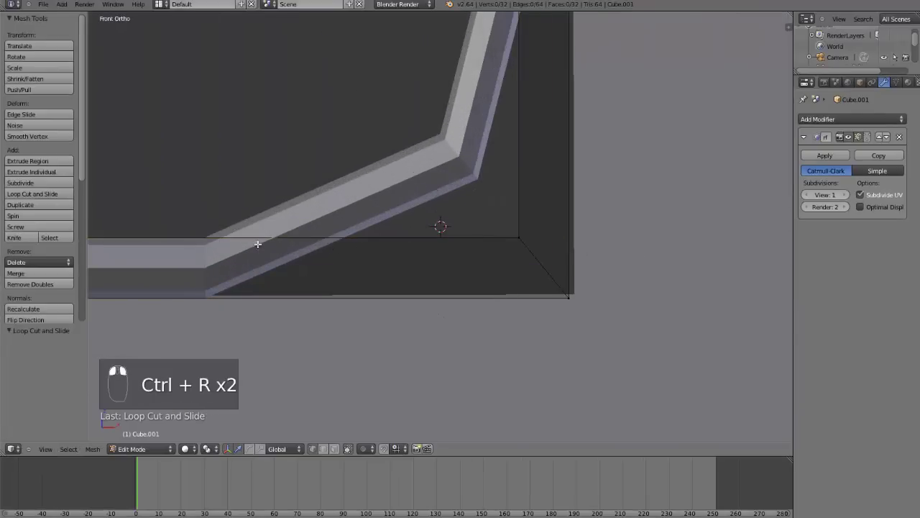
pyautogui.hotkey('ctrl', 'r')
pyautogui.click(251, 246)
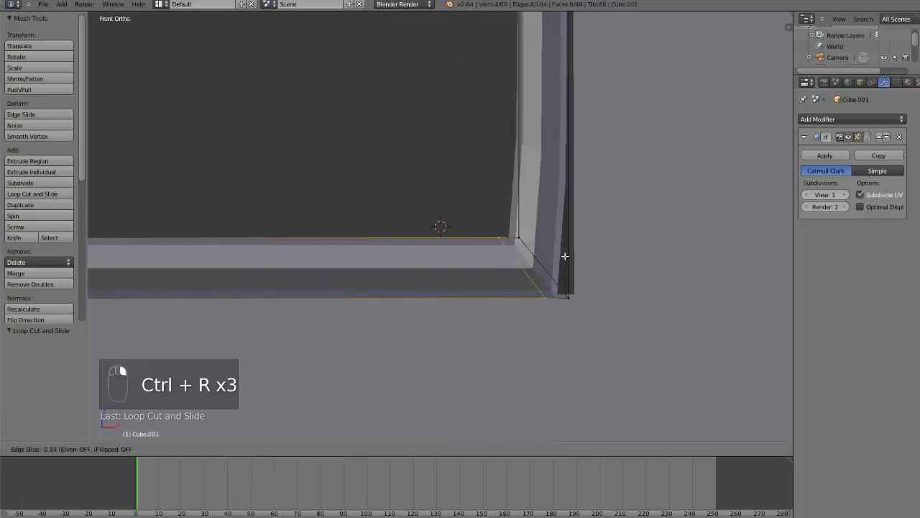
pyautogui.click(520, 236)
# - Add a loop cut across the frame's right side and slide it down close to the lower-right corner
pyautogui.scroll(-4, 519, 236)
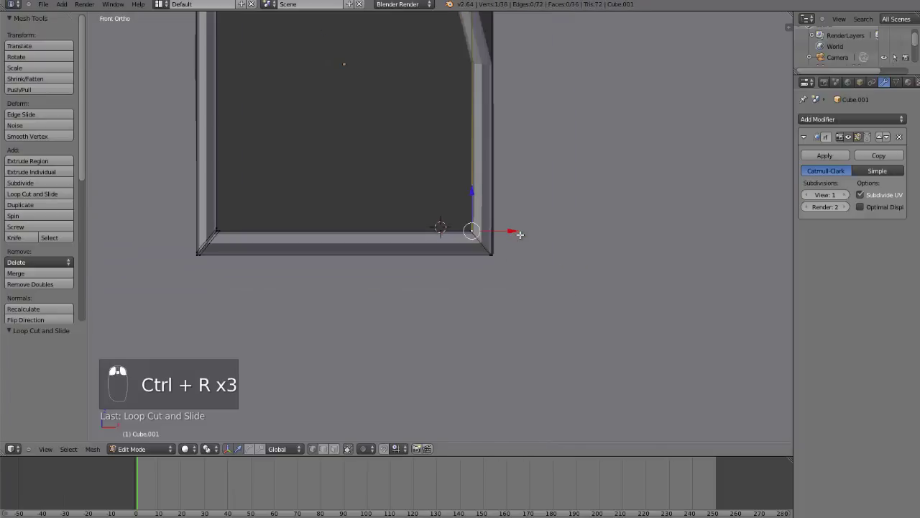
pyautogui.hotkey('ctrl', 'r')
pyautogui.click(490, 92)
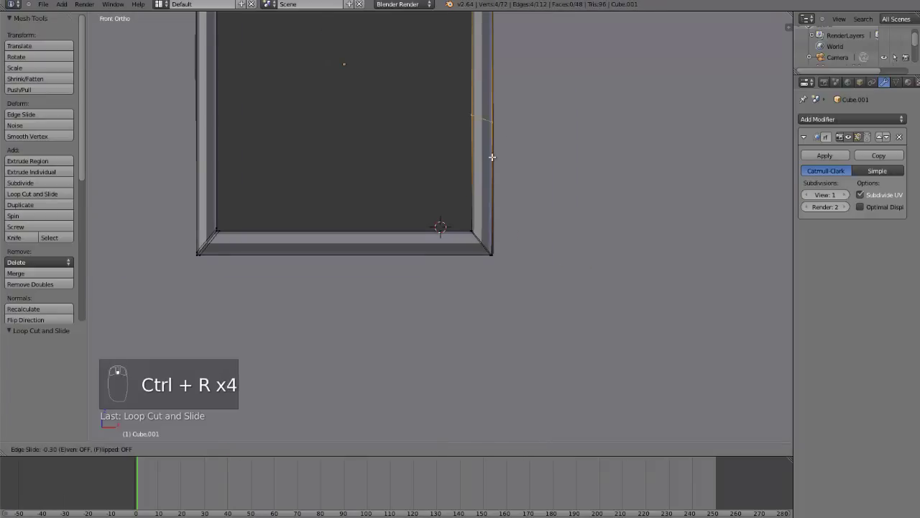
pyautogui.click(500, 281)
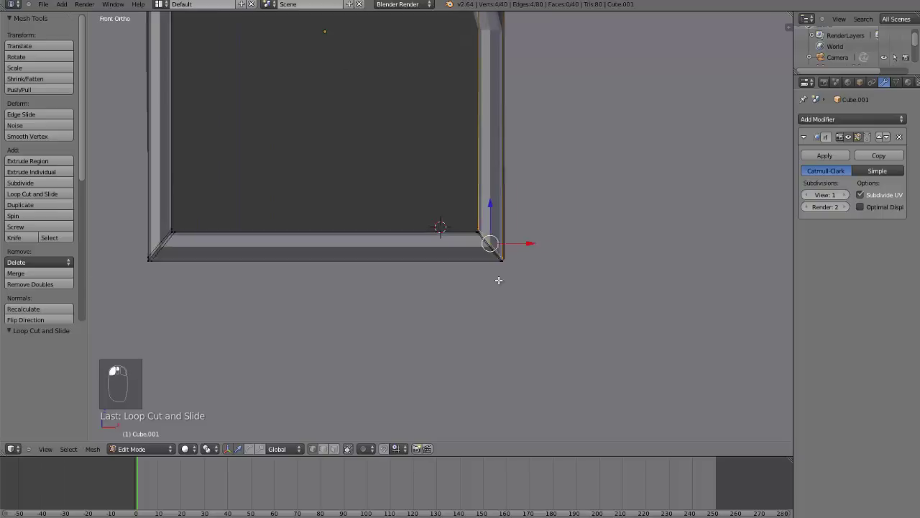
# - Add another loop cut across the frame's right side and slide it up close to the upper-right corner
pyautogui.scroll(3, 499, 280)
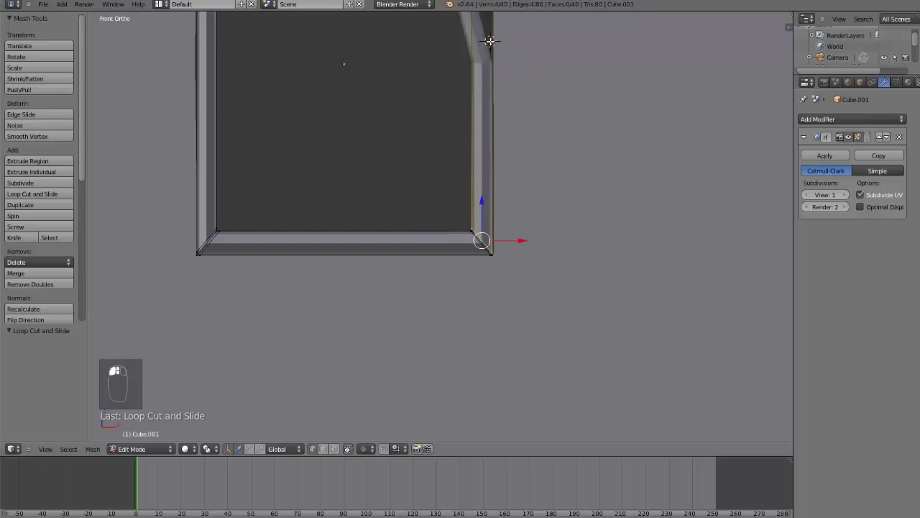
pyautogui.press('ctrl+KP_Decimal')
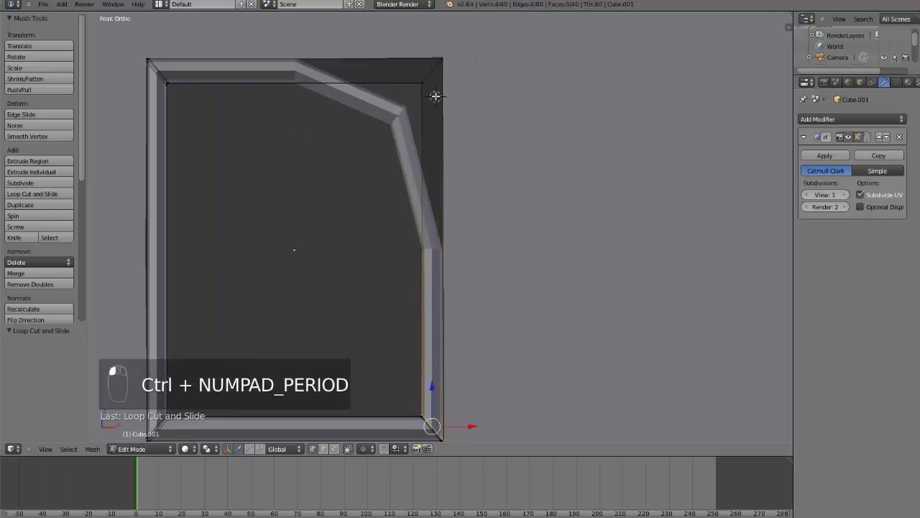
pyautogui.press('ctrl+KP_Decimal')
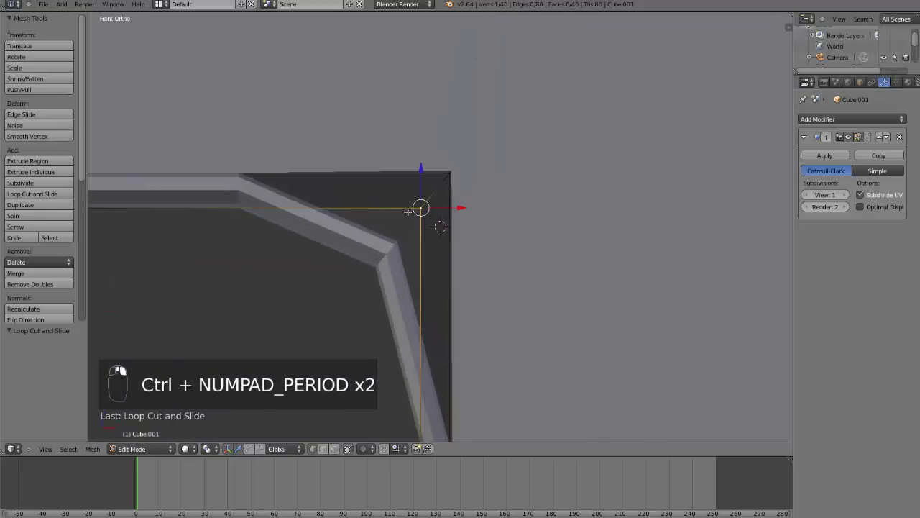
pyautogui.hotkey('ctrl', 'r')
pyautogui.hotkey('ctrl', 'r')
pyautogui.hotkey('ctrl', 'r')
pyautogui.click(452, 394)
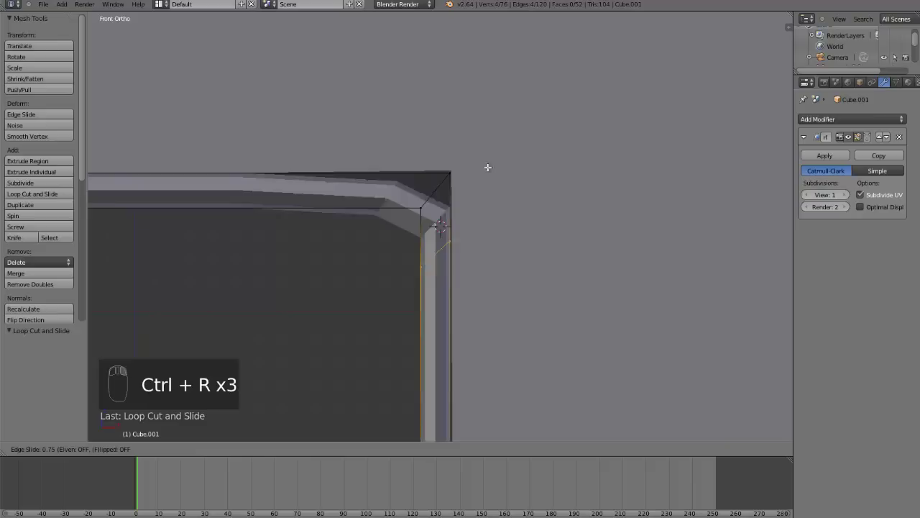
pyautogui.click(491, 126)
# - Add a loop cut across the frame's top side and slide it close to the upper-right corner
pyautogui.rightClick(450, 163)
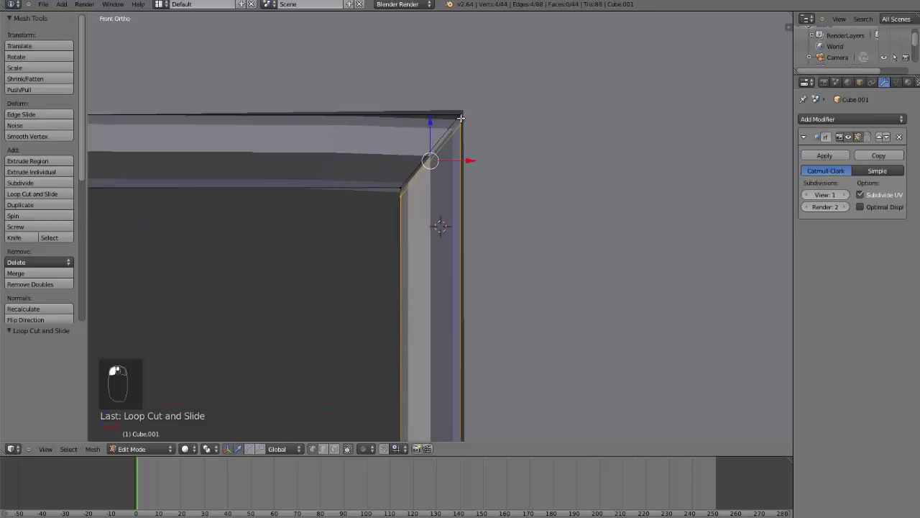
pyautogui.hotkey('ctrl', 'r')
pyautogui.click(249, 193)
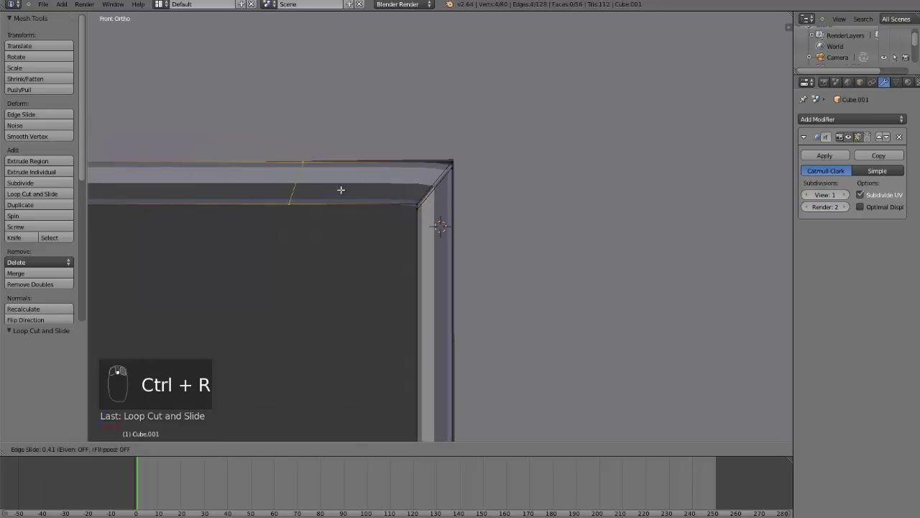
pyautogui.rightClick(459, 189)
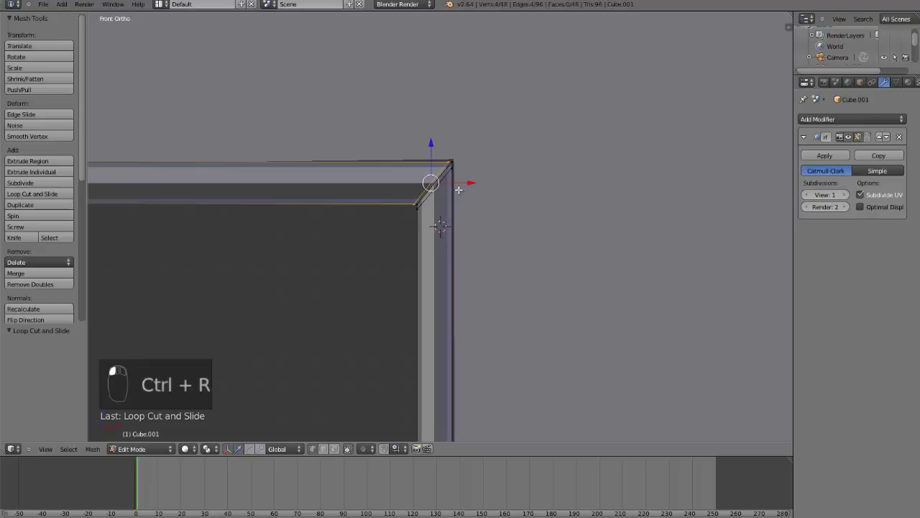
# - Add two loop cuts running around the whole frame, one slid close to its inner edge and one close to its outer edge
pyautogui.rightClick(436, 218)
pyautogui.hotkey('ctrl', 'r')
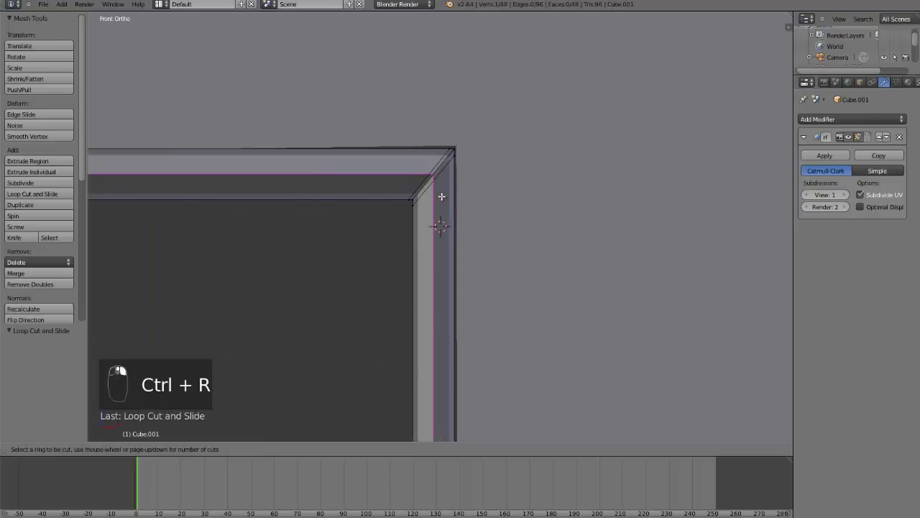
pyautogui.click(435, 185)
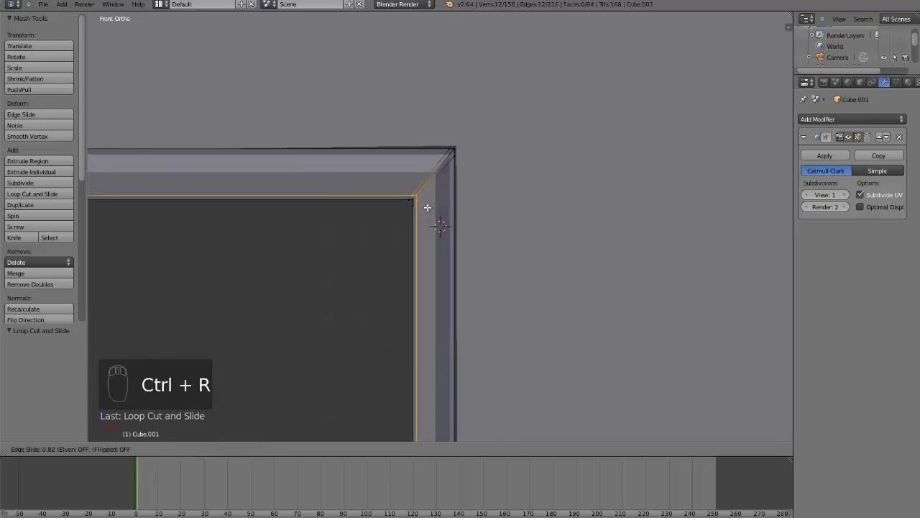
pyautogui.click(436, 191)
pyautogui.hotkey('ctrl', 'r')
pyautogui.click(440, 177)
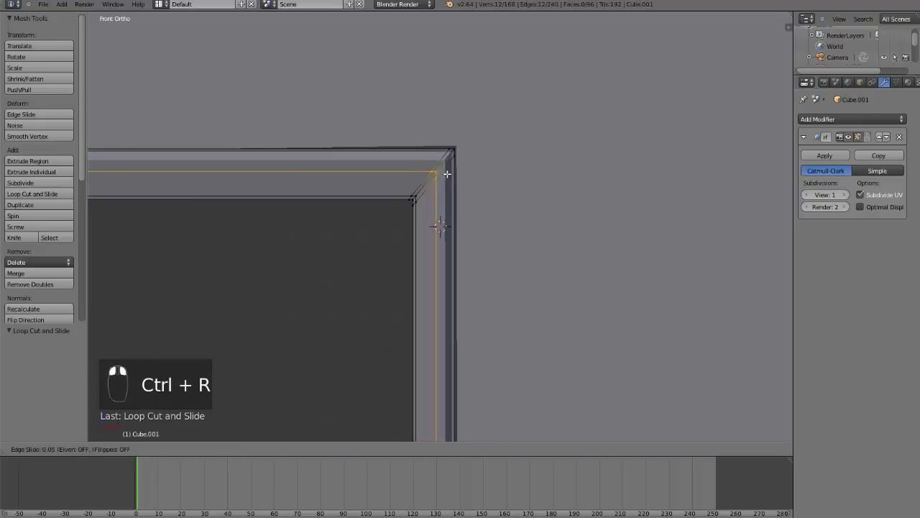
pyautogui.click(458, 163)
pyautogui.scroll(-3, 456, 167)
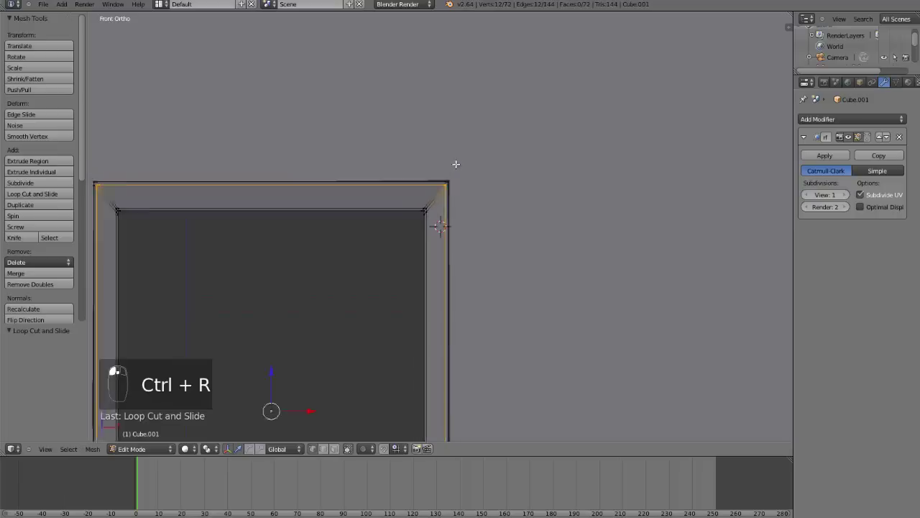
# - Apply the window frame's Subdivision Surface modifier in Object Mode and inspect the resulting mesh at the upper-right corner
pyautogui.press('Tab')
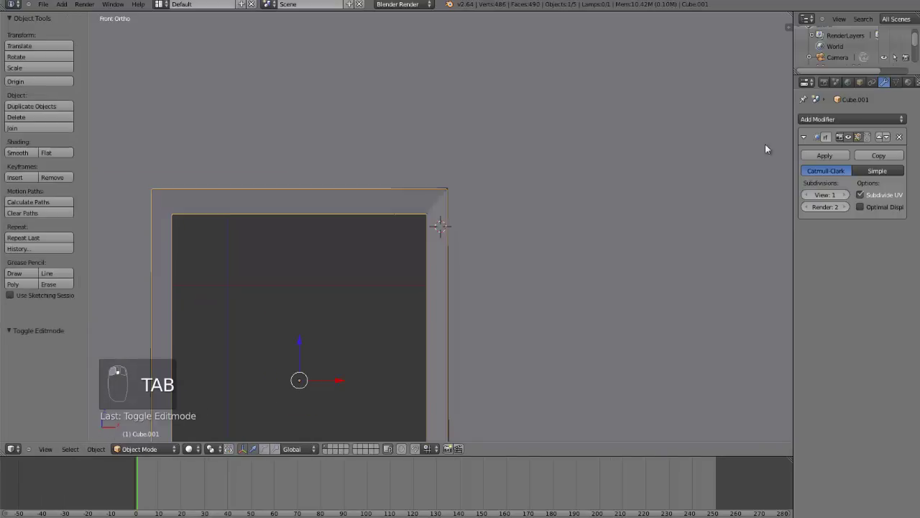
pyautogui.click(825, 156)
pyautogui.press('Tab')
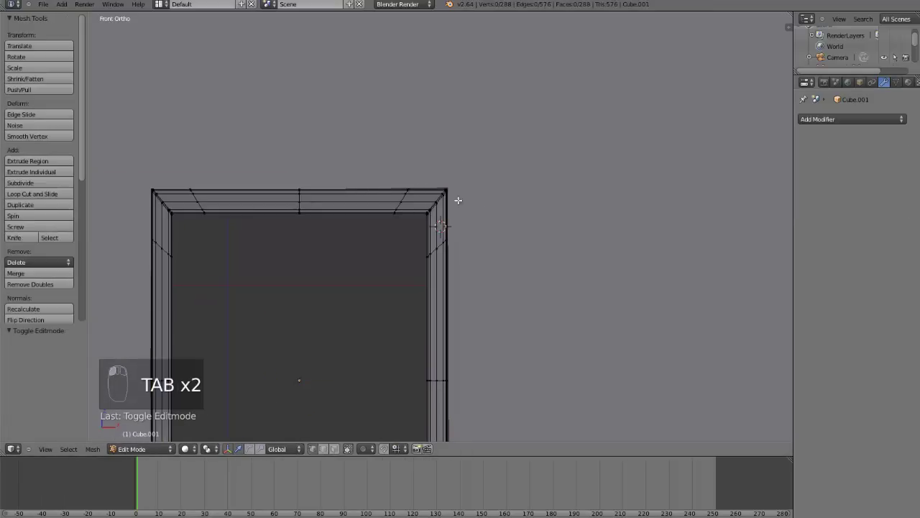
pyautogui.scroll(4, 458, 200)
pyautogui.press('Tab')
pyautogui.press('Tab')
pyautogui.press('Tab')
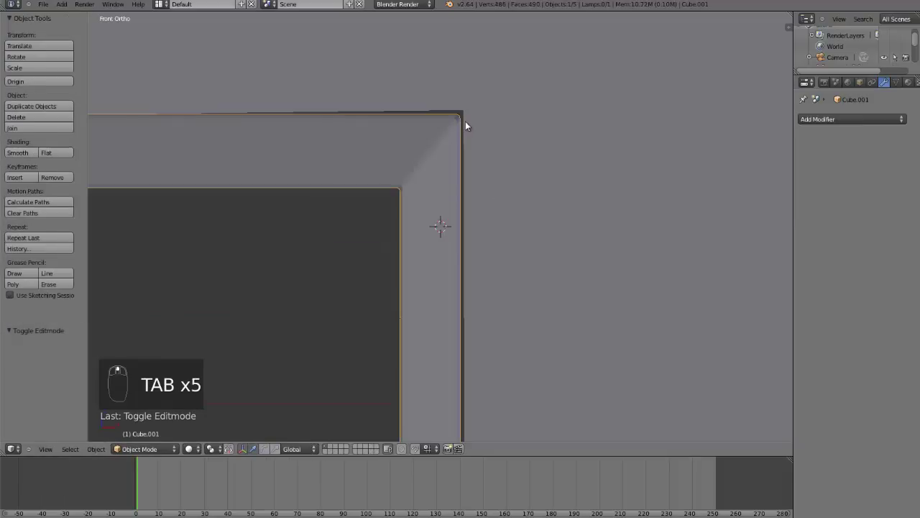
# - With proportional editing at size 1.61, move all upper-right corner vertices of the frame outward by about 0.007 in X and 0.010 in Z
pyautogui.press('Tab')
pyautogui.press('o')
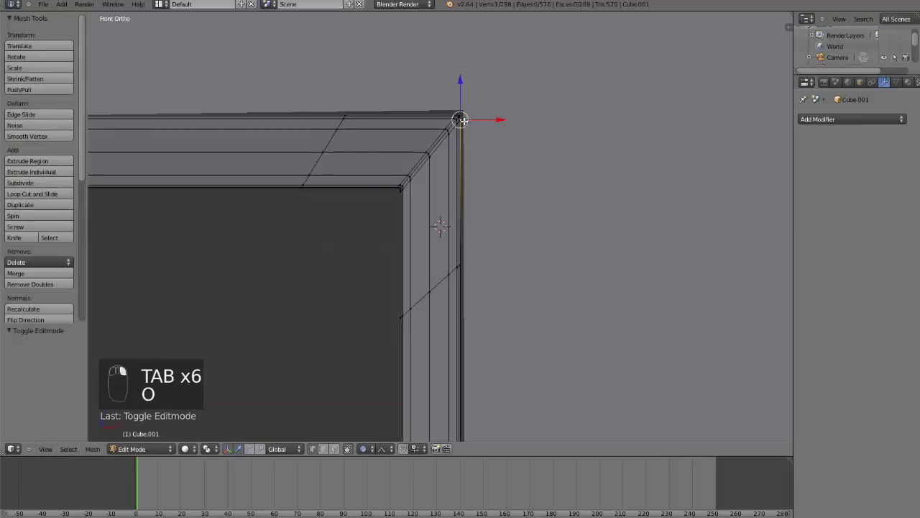
pyautogui.press('z')
pyautogui.press('b')
pyautogui.moveTo(474, 192); pyautogui.dragTo(410, 107)
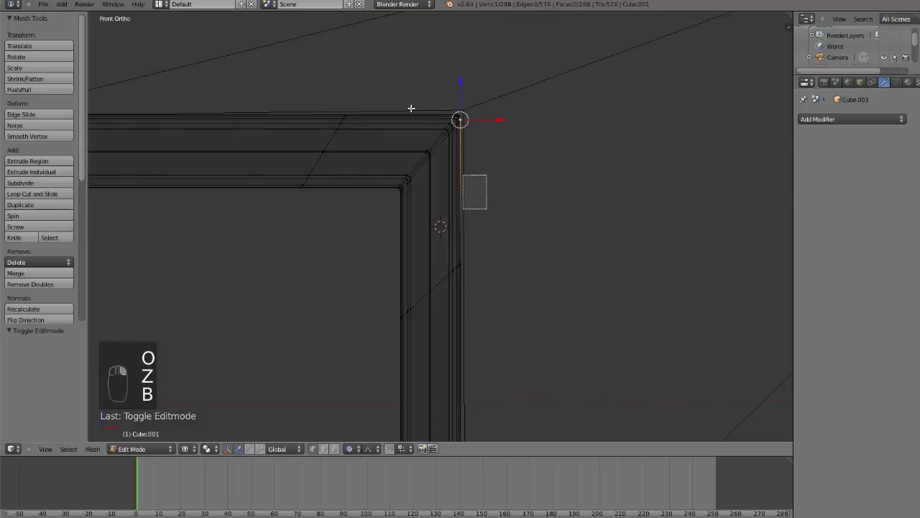
pyautogui.press('z')
pyautogui.press('g')
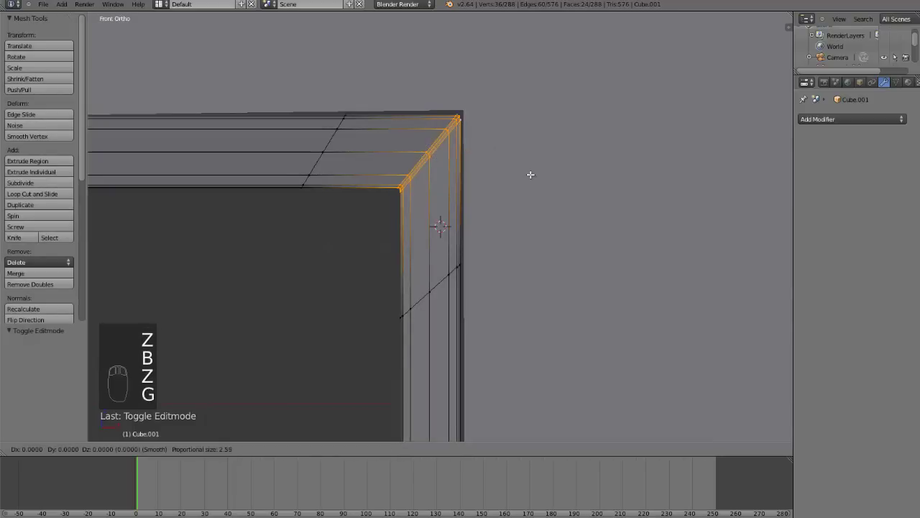
pyautogui.scroll(5, 532, 172)
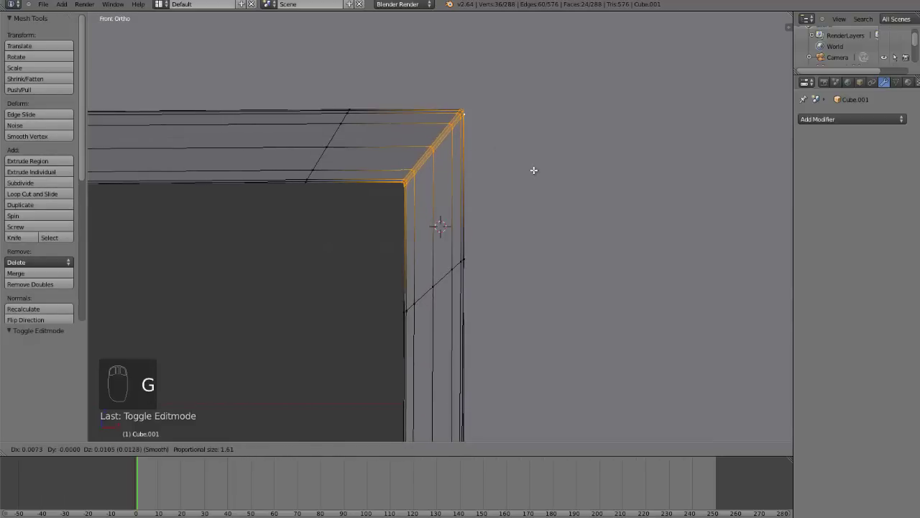
pyautogui.click(534, 171)
# - Proportionally shift the upper-left corner vertex about -0.009 in X and the left side's middle inner vertex about -0.0045 in X and Z
pyautogui.scroll(-4, 257, 191)
pyautogui.rightClick(240, 205)
pyautogui.press('g')
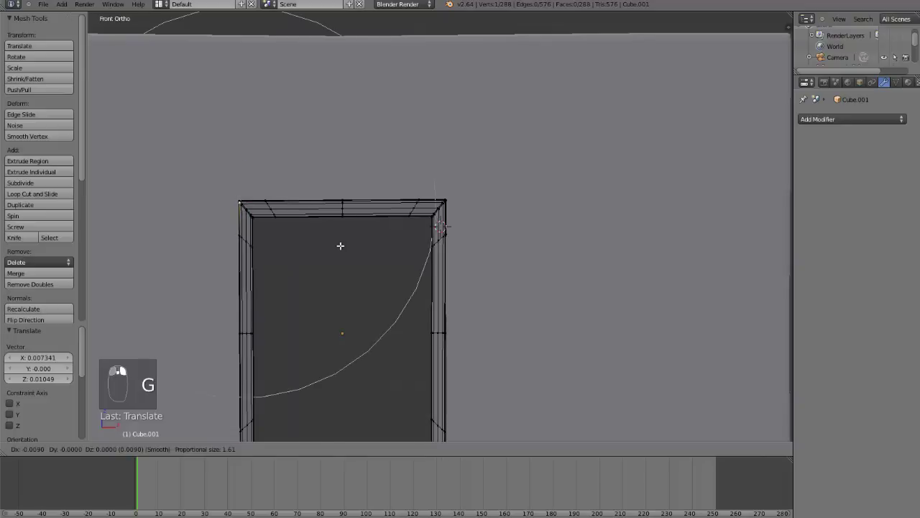
pyautogui.click(340, 246)
pyautogui.press('g')
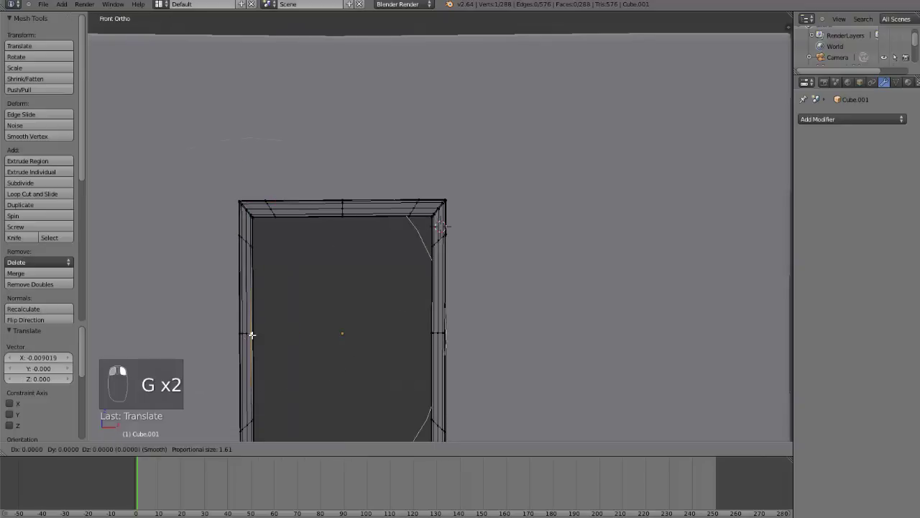
pyautogui.click(252, 334)
# - Proportionally nudge the frame's lower-right corner vertex slightly and return to Object Mode
pyautogui.scroll(-2, 252, 333)
pyautogui.rightClick(446, 392)
pyautogui.press('g')
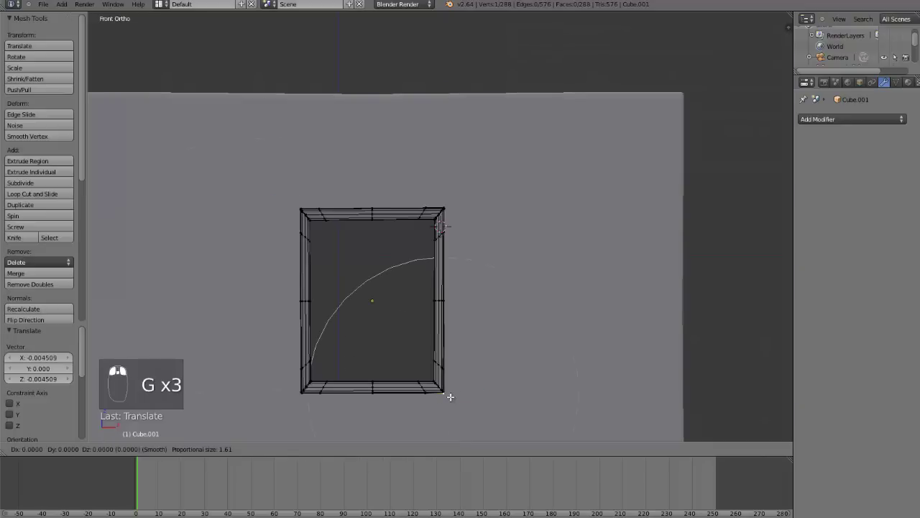
pyautogui.click(451, 396)
pyautogui.press('Tab')
# - Move the window frame 1.37 along Y into the wall opening and fine-tune its depth, including a -0.032 shift along Y
pyautogui.moveTo(452, 366); pyautogui.dragTo(422, 338, button='middle')
pyautogui.moveTo(402, 287); pyautogui.dragTo(453, 248)
pyautogui.scroll(3, 452, 248)
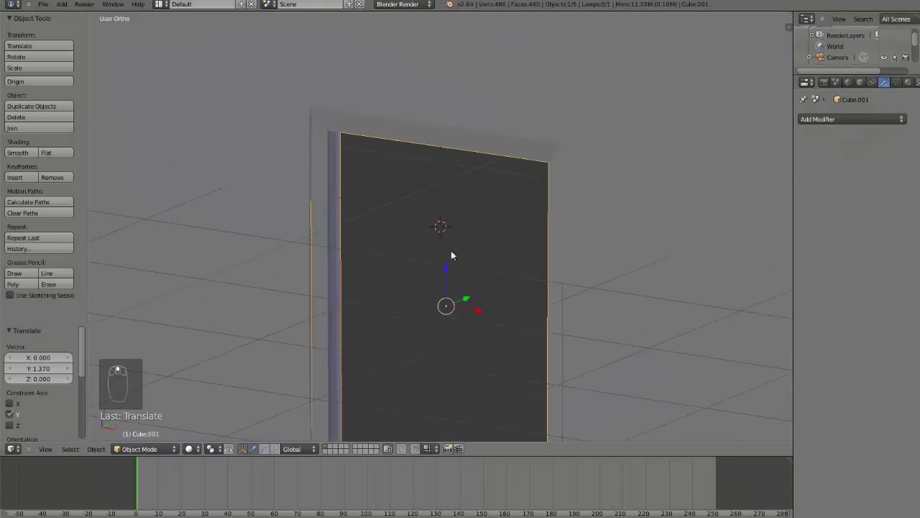
pyautogui.moveTo(453, 257); pyautogui.dragTo(457, 245, button='middle')
pyautogui.moveTo(523, 264); pyautogui.dragTo(517, 272)
pyautogui.scroll(-2, 518, 275)
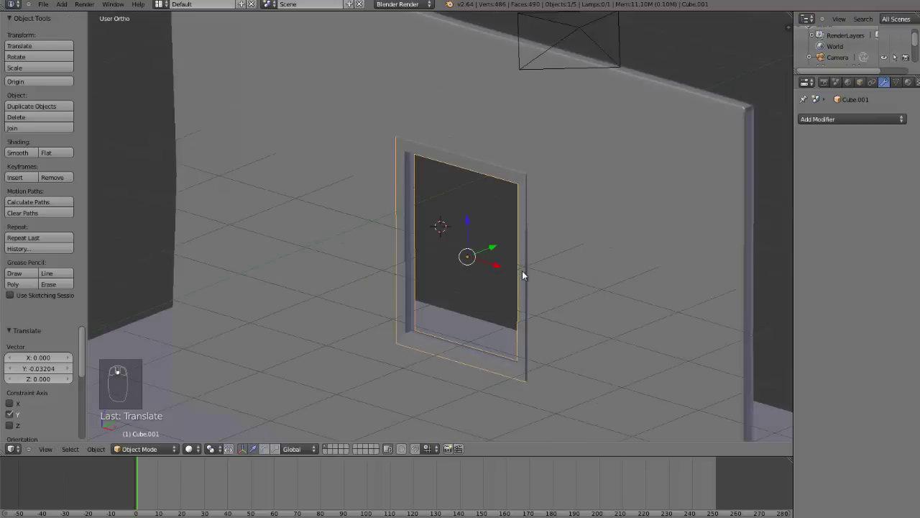
pyautogui.moveTo(537, 271); pyautogui.dragTo(513, 275, button='middle')
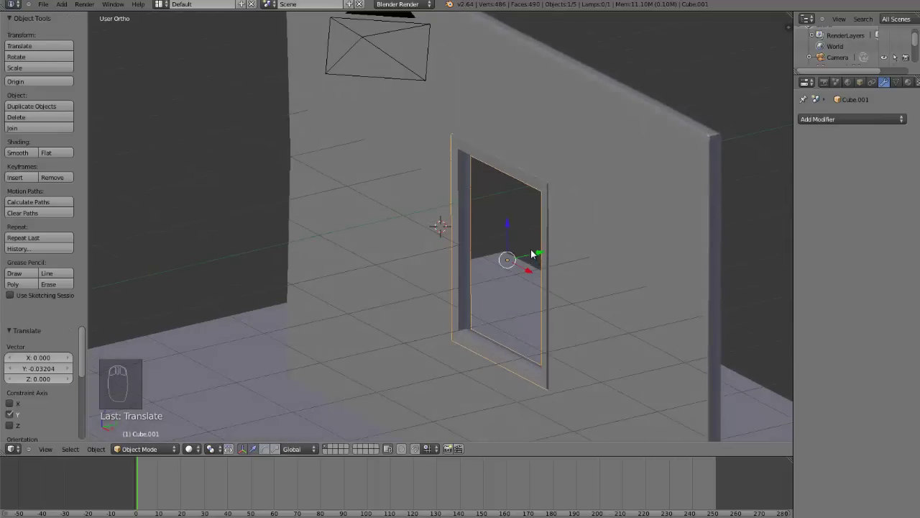
pyautogui.moveTo(529, 257); pyautogui.dragTo(531, 256)
# - Rotate the window frame slightly in side view so that it follows the wall's tilt
pyautogui.scroll(2, 510, 266)
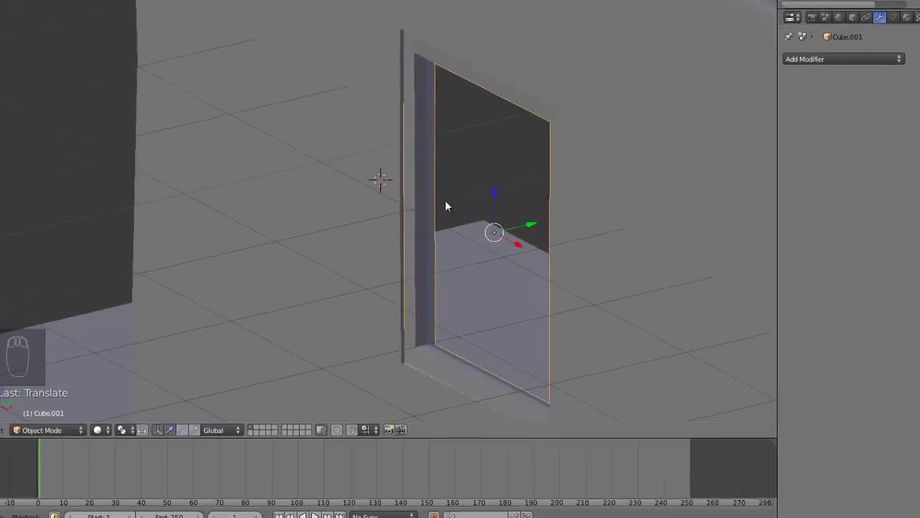
pyautogui.moveTo(327, 201); pyautogui.dragTo(308, 208, button='middle')
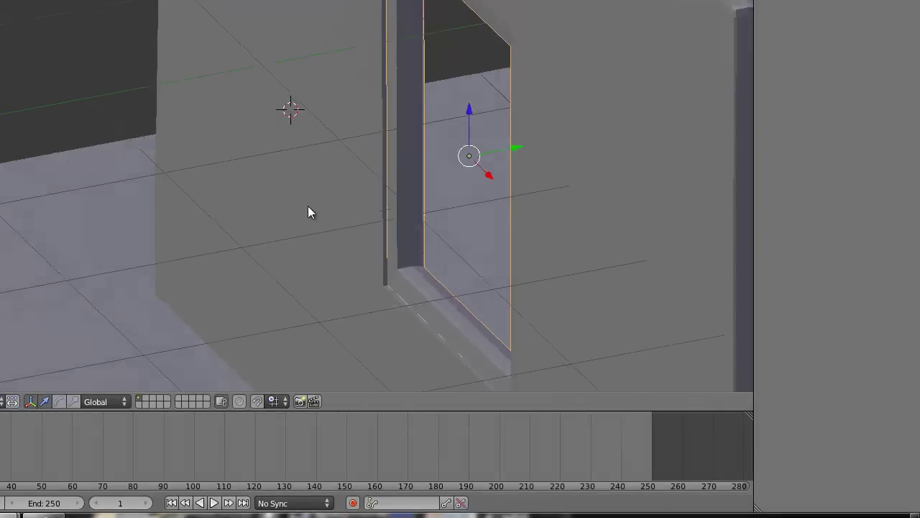
pyautogui.press('KP_3')
pyautogui.press('z')
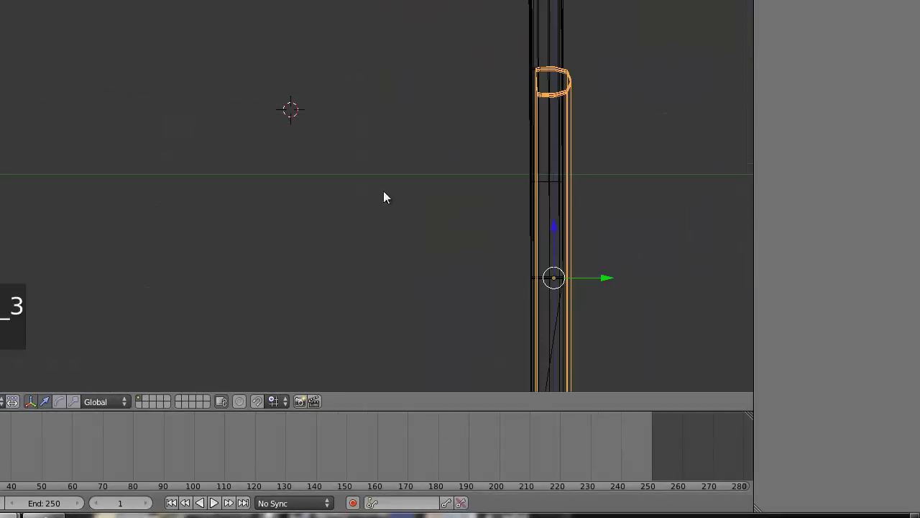
pyautogui.scroll(-1, 612, 129)
pyautogui.press('r')
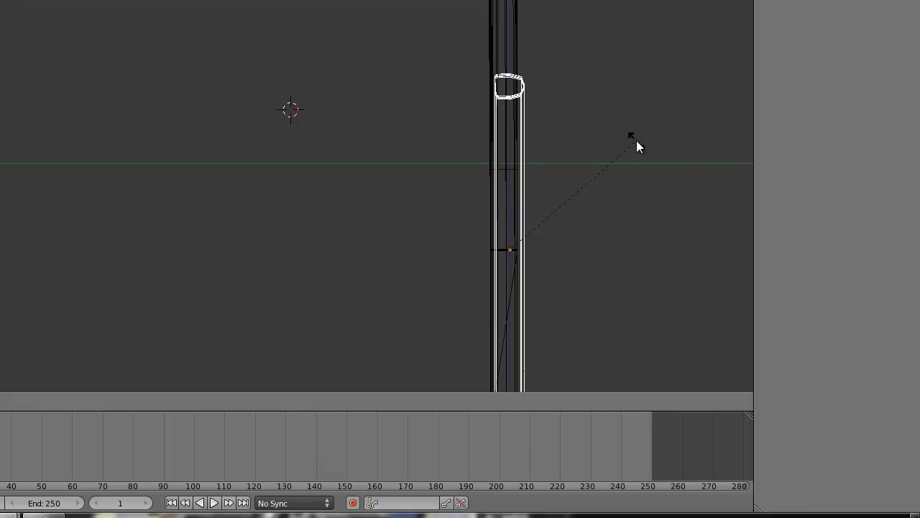
pyautogui.press('Escape')
pyautogui.press('r')
pyautogui.press('Escape')
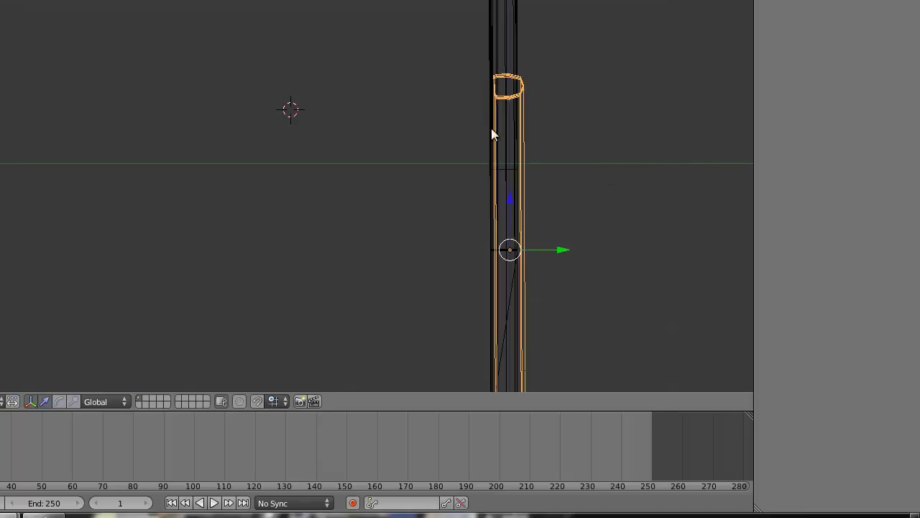
pyautogui.press('KP_0')
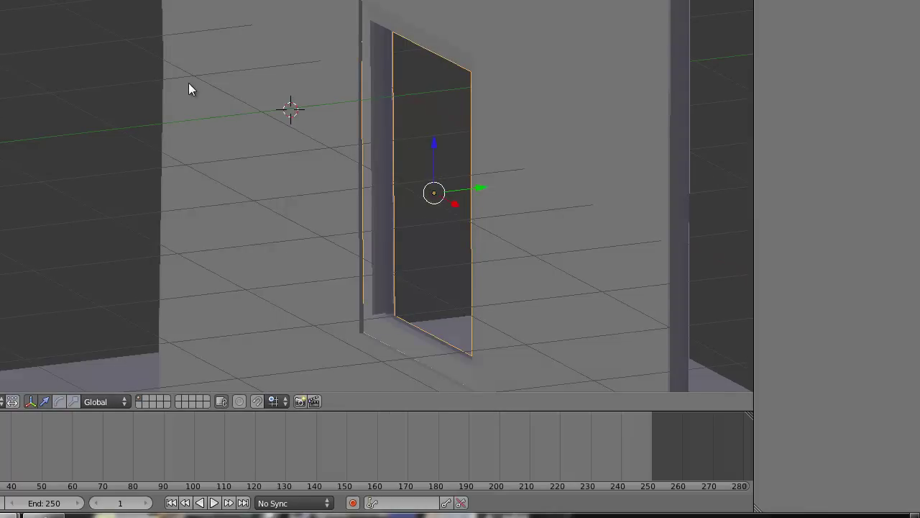
pyautogui.moveTo(188, 100); pyautogui.dragTo(246, 123, button='middle')
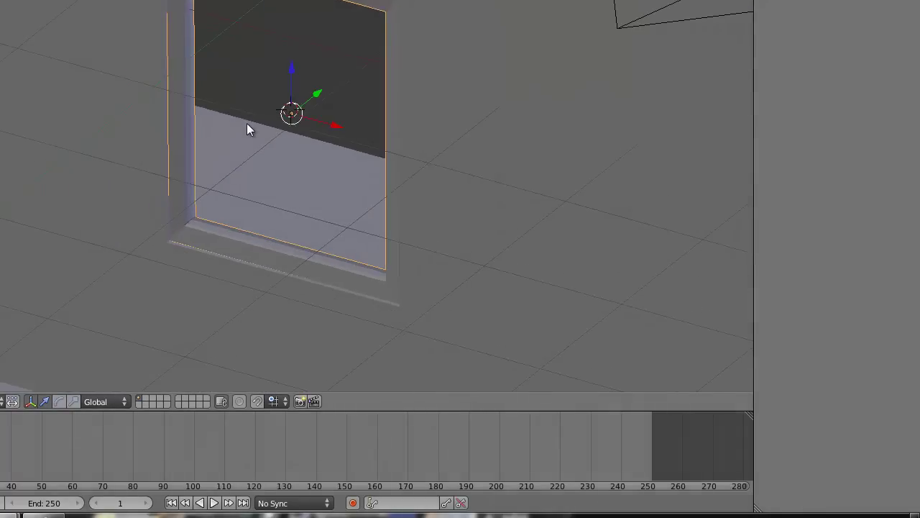
pyautogui.press('KP_1')
pyautogui.scroll(-2, 247, 123)
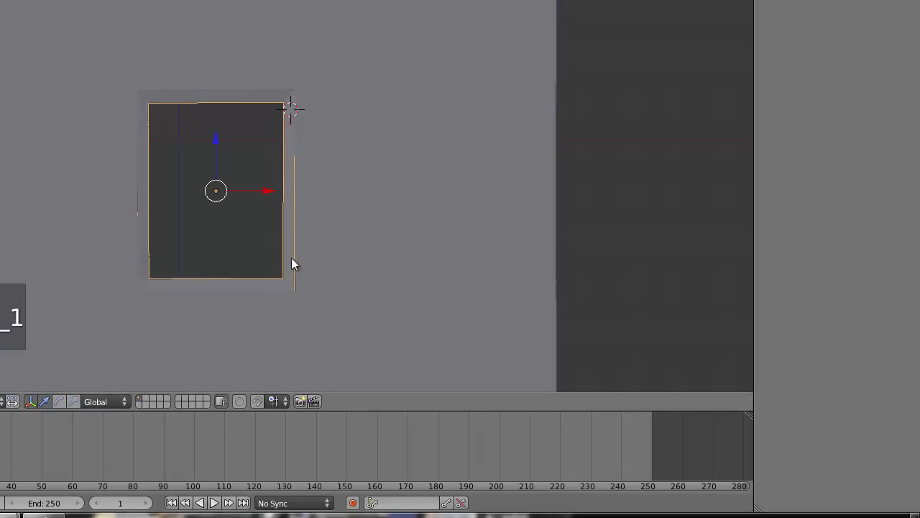
pyautogui.scroll(1, 291, 265)
pyautogui.press('Tab')
pyautogui.rightClick(301, 325)
pyautogui.press('c')
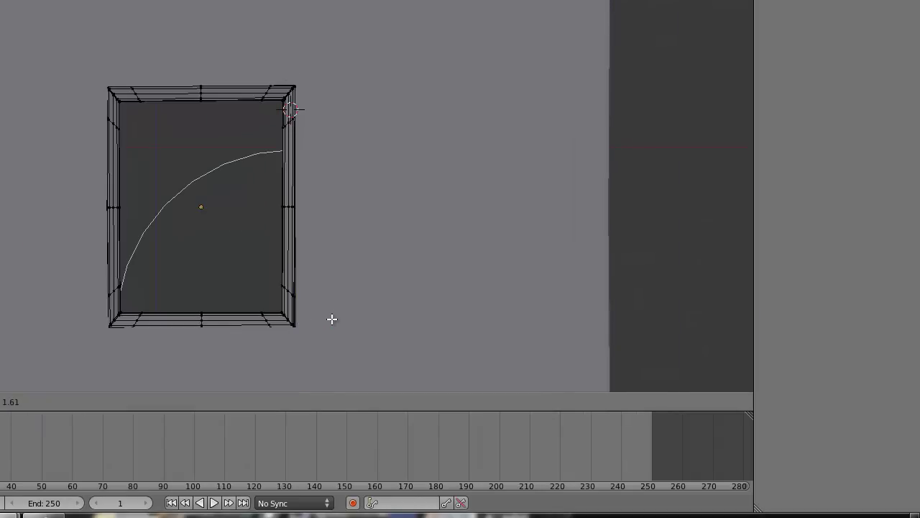
pyautogui.press('Escape')
pyautogui.press('c')
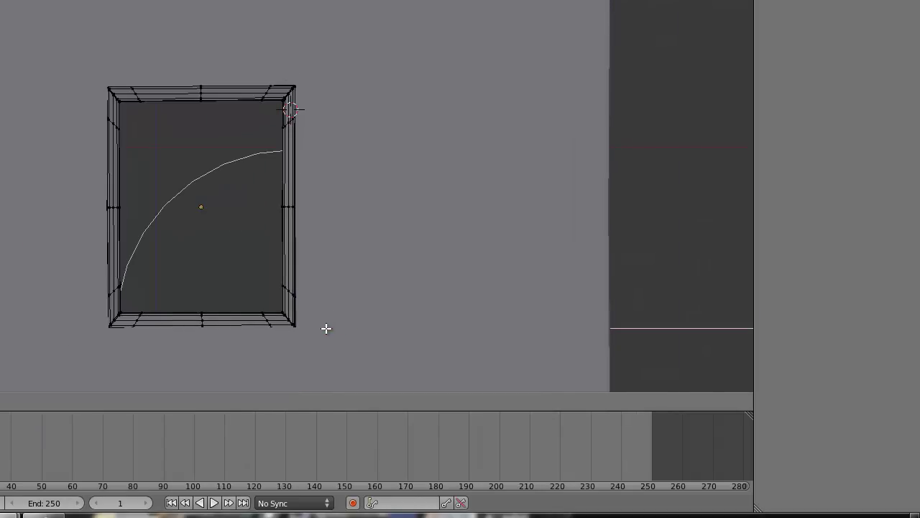
pyautogui.press('Escape')
pyautogui.press('Tab')
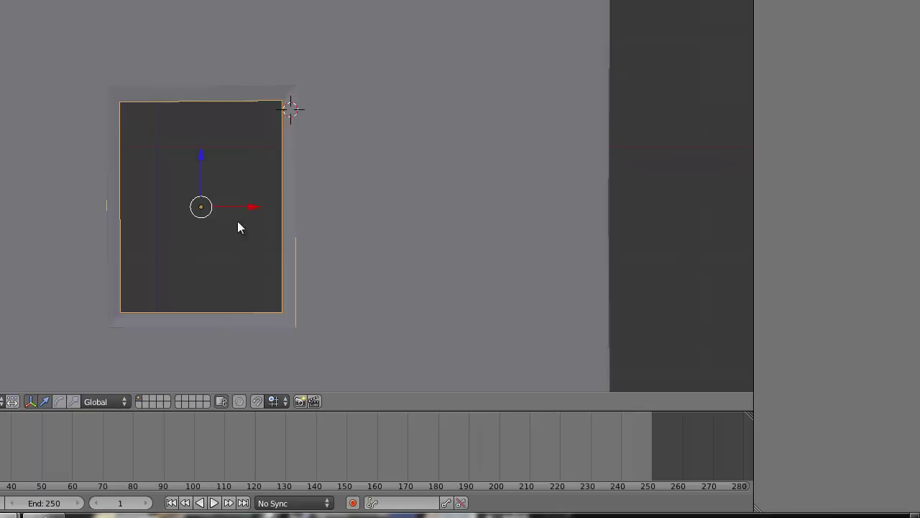
# - Switch to the empty second layer and load luik1.png from the tutorial_3 folder as a viewport background image
pyautogui.click(148, 399)
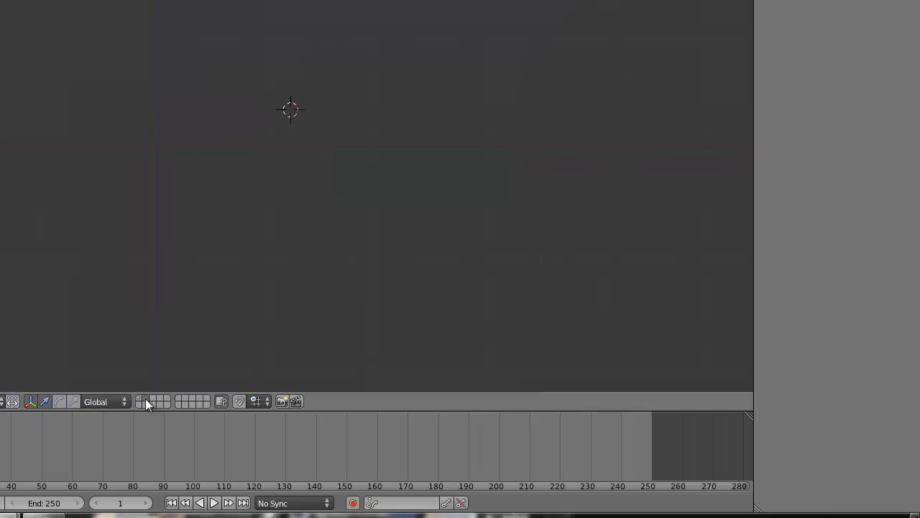
pyautogui.press('n')
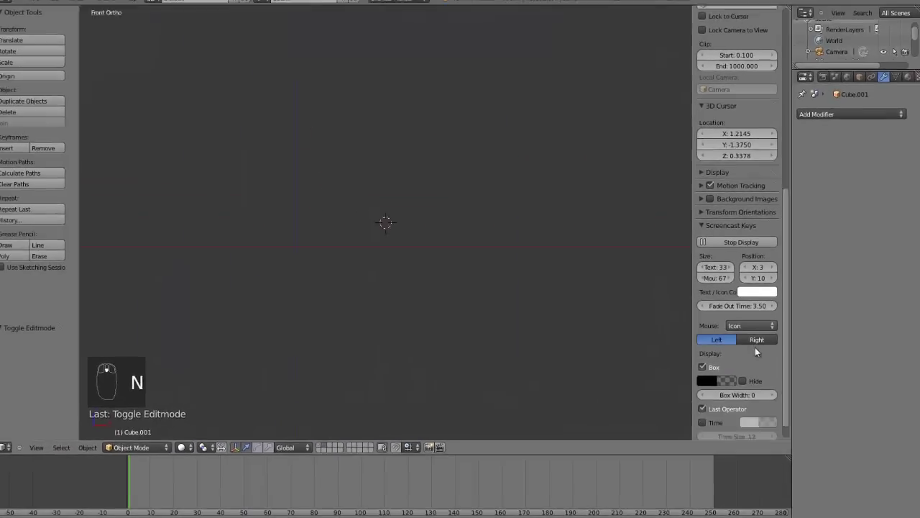
pyautogui.scroll(3, 744, 295)
pyautogui.scroll(2, 744, 294)
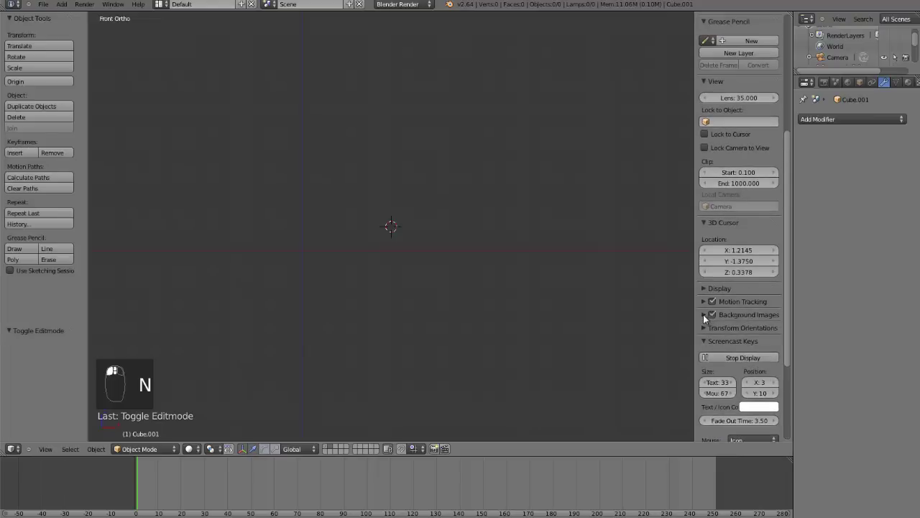
pyautogui.click(704, 315)
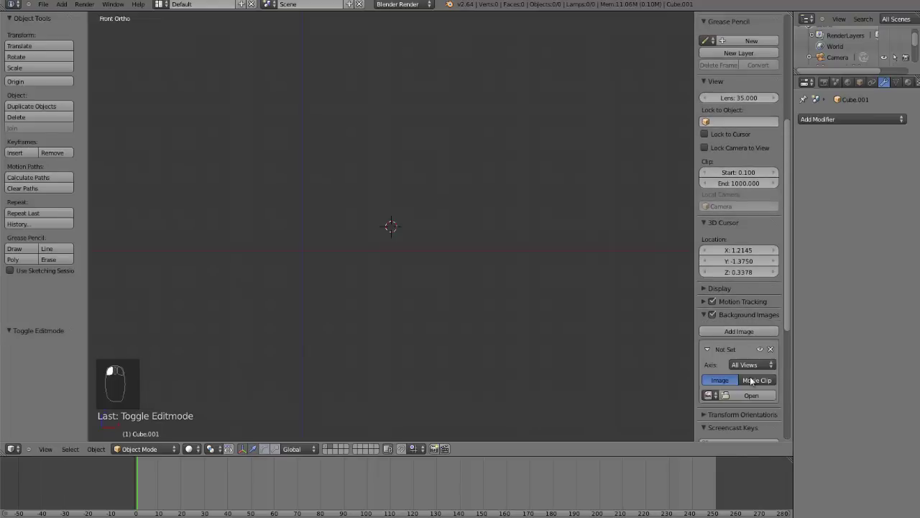
pyautogui.click(752, 395)
pyautogui.click(72, 199)
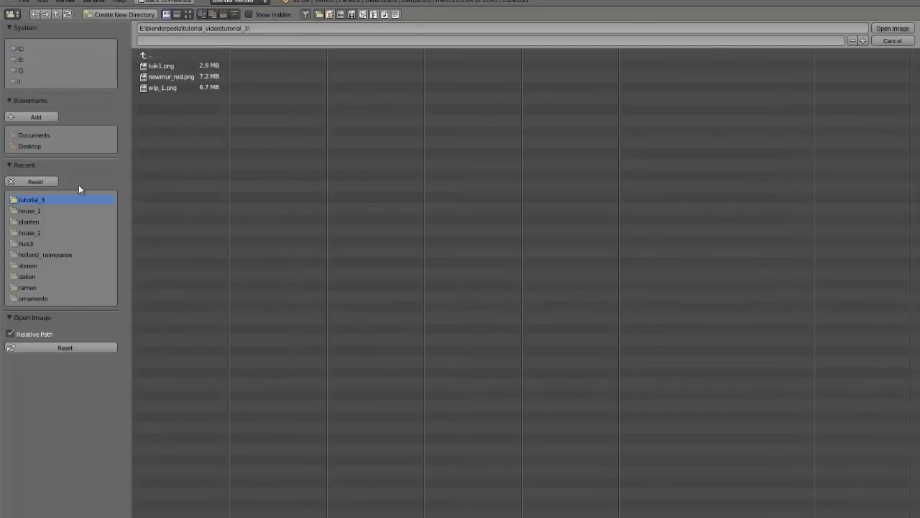
pyautogui.click(161, 65)
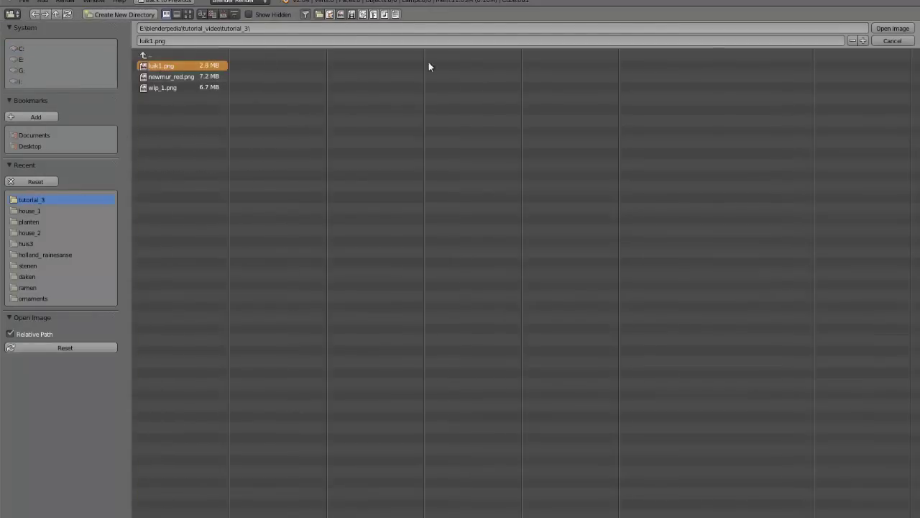
pyautogui.click(892, 28)
pyautogui.scroll(-4, 405, 252)
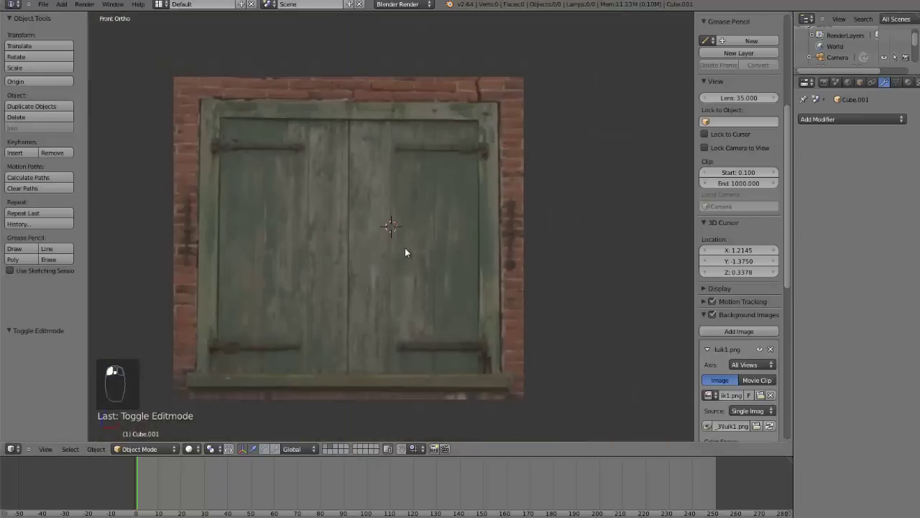
# - Add a cube, scale it to the right shutter's width and move it 0.657 in X and -0.470 in Z over that shutter
pyautogui.click(62, 3)
pyautogui.moveTo(72, 20)
pyautogui.click(160, 29)
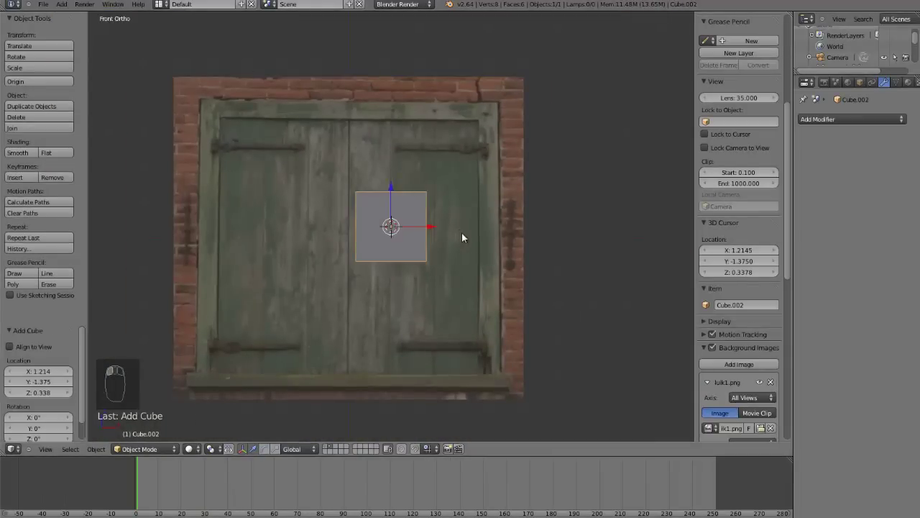
pyautogui.press('s')
pyautogui.click(521, 252)
pyautogui.press('g')
pyautogui.click(519, 260)
# - Stretch the cube along Z by about 1.89 and again by about 1.02 to cover the right shutter's height
pyautogui.press('s')
pyautogui.press('z')
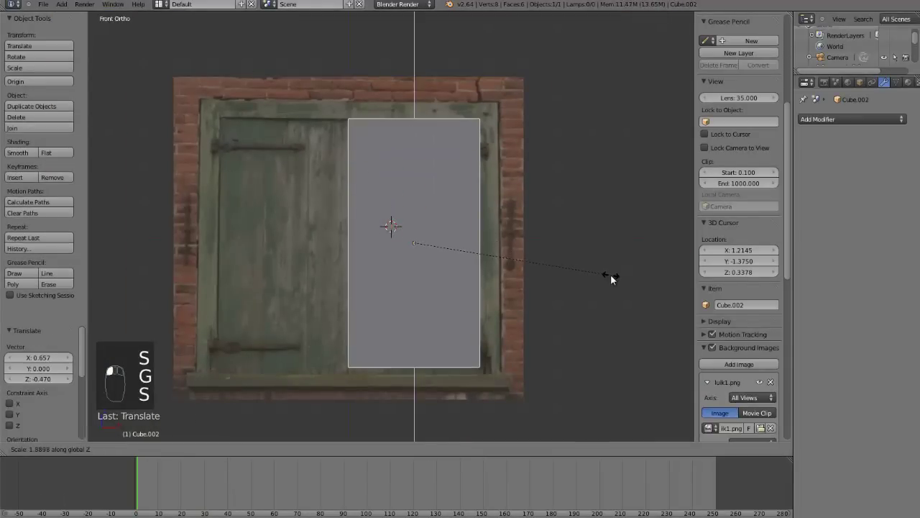
pyautogui.click(610, 275)
pyautogui.press('s')
pyautogui.press('z')
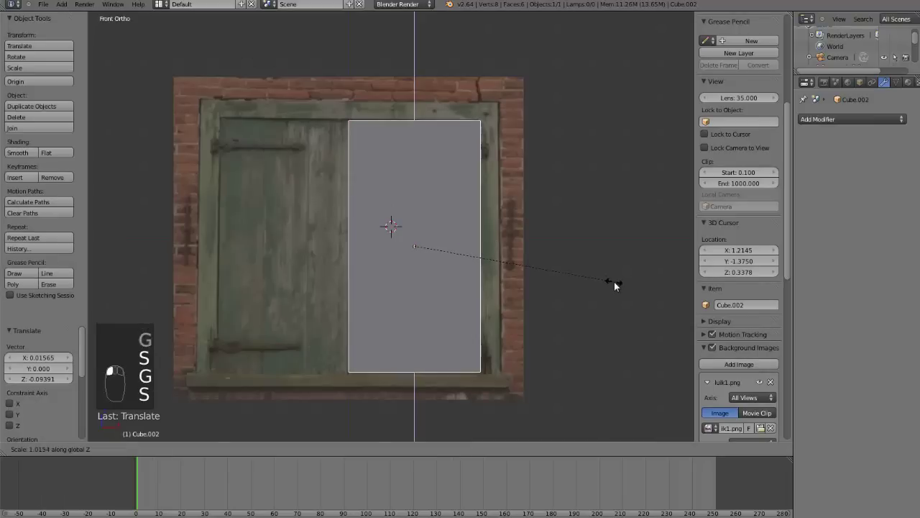
pyautogui.click(615, 284)
# - Flatten the cube along Y to about 0.079 of its depth and add a Subdivision Surface modifier to the shutter panel
pyautogui.moveTo(596, 264); pyautogui.dragTo(523, 279, button='middle')
pyautogui.press('s')
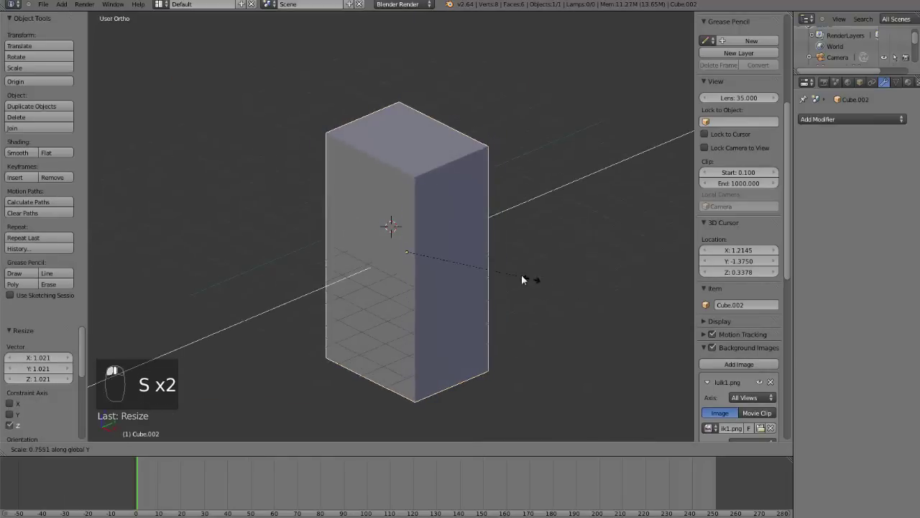
pyautogui.click(425, 264)
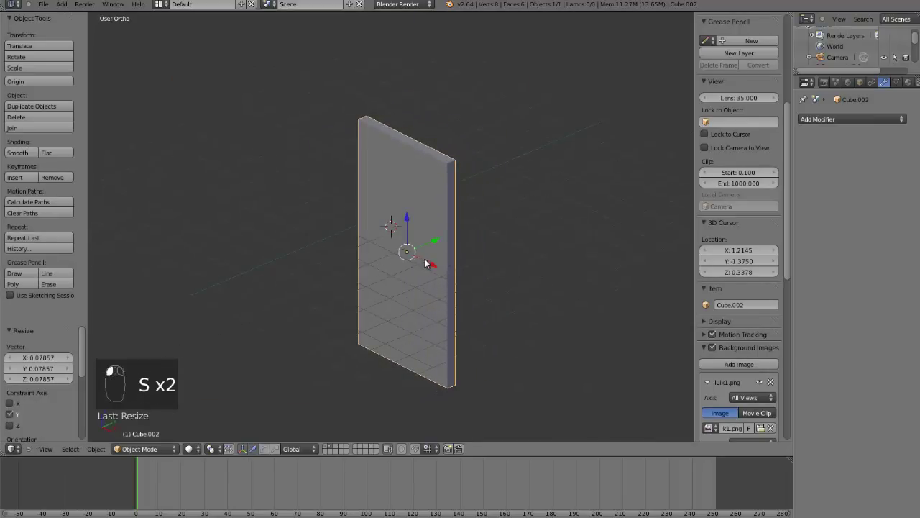
pyautogui.scroll(1, 425, 263)
pyautogui.click(866, 117)
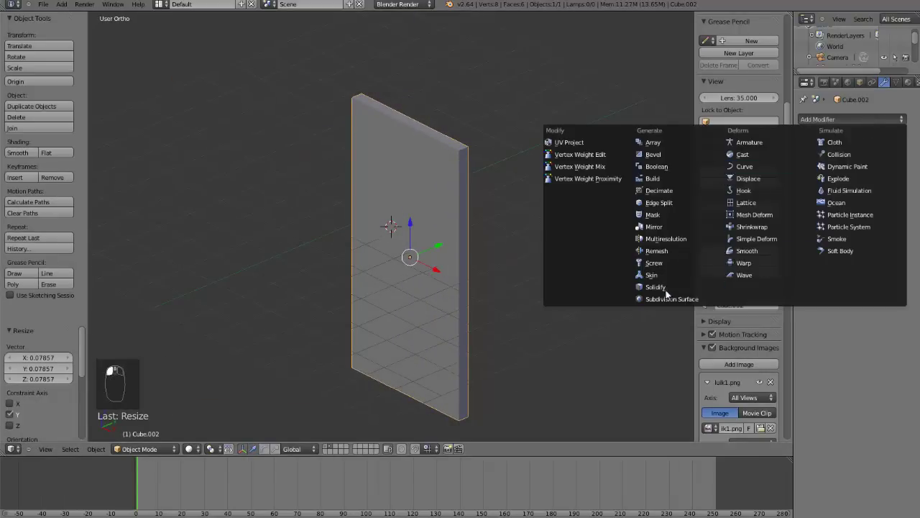
pyautogui.click(667, 299)
# - Add a vertical loop cut to the shutter panel in Edit Mode and slide it close to the left edge
pyautogui.press('Tab')
pyautogui.moveTo(355, 205); pyautogui.dragTo(344, 97, button='middle')
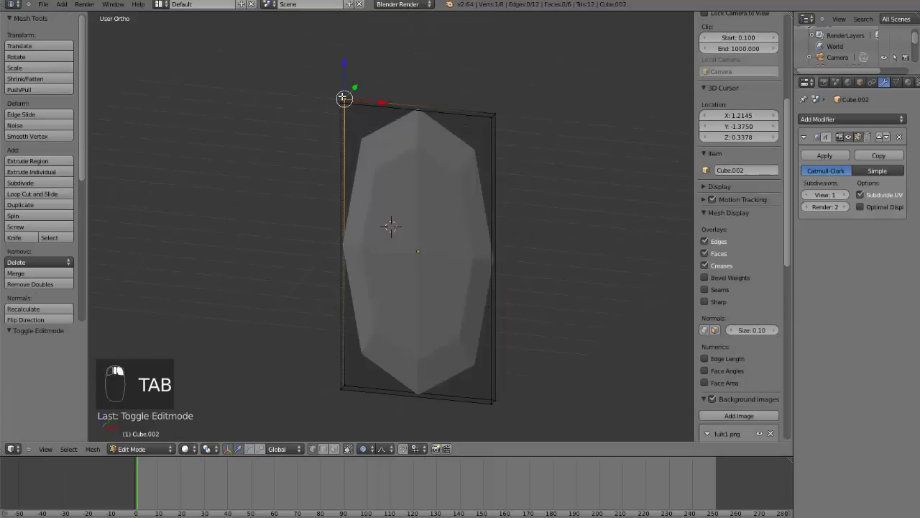
pyautogui.hotkey('ctrl', 'r')
pyautogui.click(390, 120)
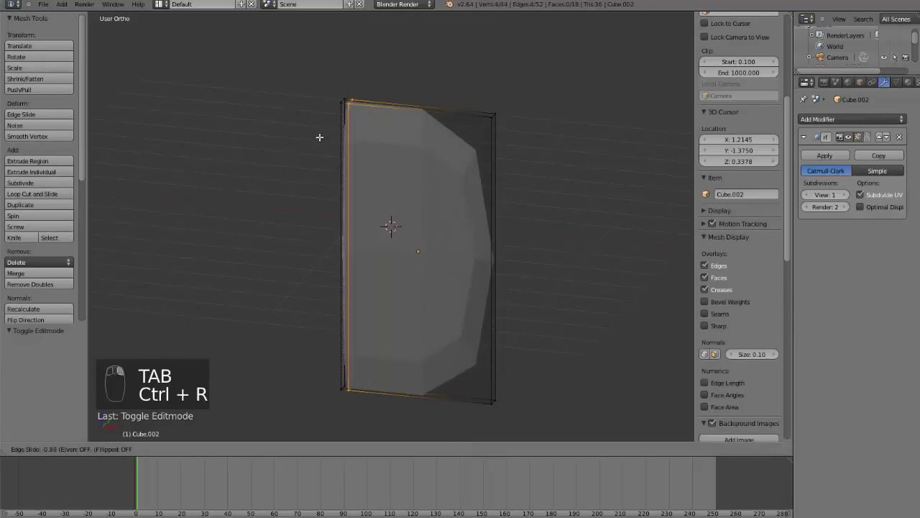
pyautogui.click(318, 138)
# - Turn off proportional editing and add a vertical loop cut close to the shutter panel's right edge
pyautogui.press('c')
pyautogui.click(493, 114)
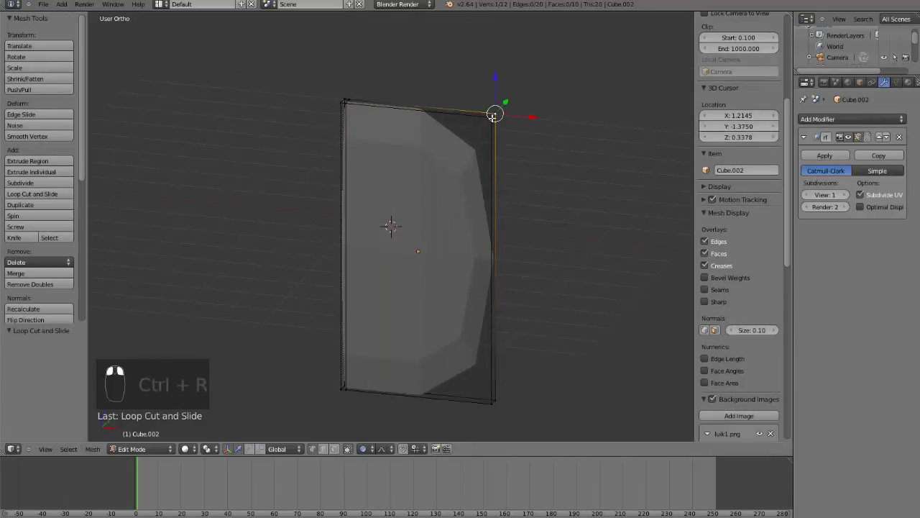
pyautogui.press('o')
pyautogui.hotkey('ctrl', 'r')
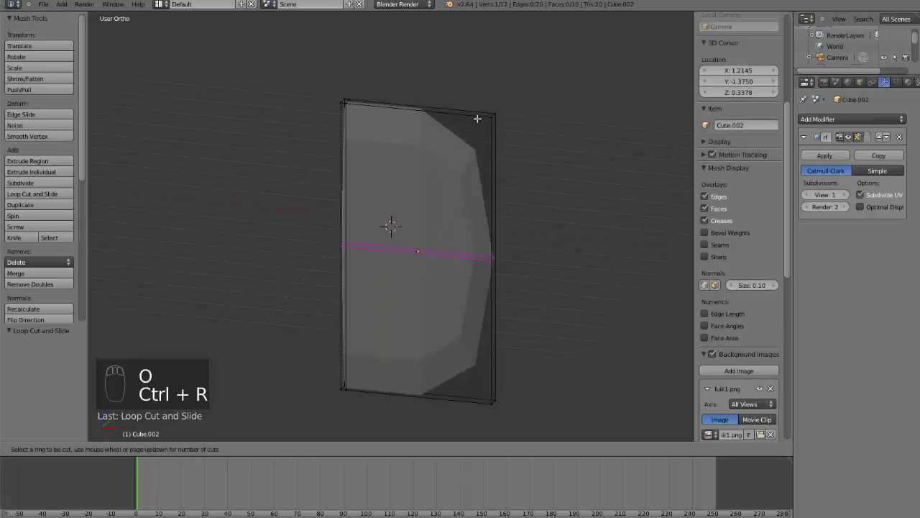
pyautogui.click(481, 118)
pyautogui.click(533, 129)
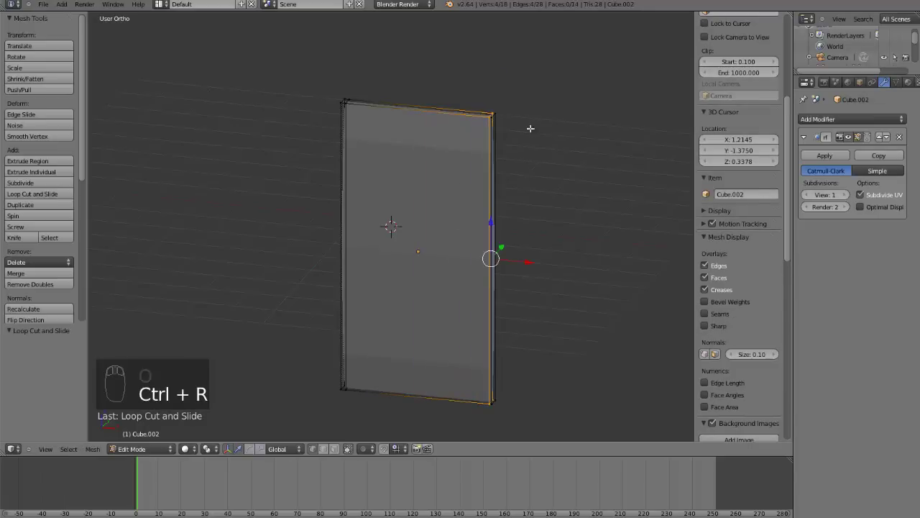
# - Add horizontal loop cuts close to the shutter panel's top and bottom edges to sharpen its corners
pyautogui.hotkey('ctrl', 'r')
pyautogui.click(495, 144)
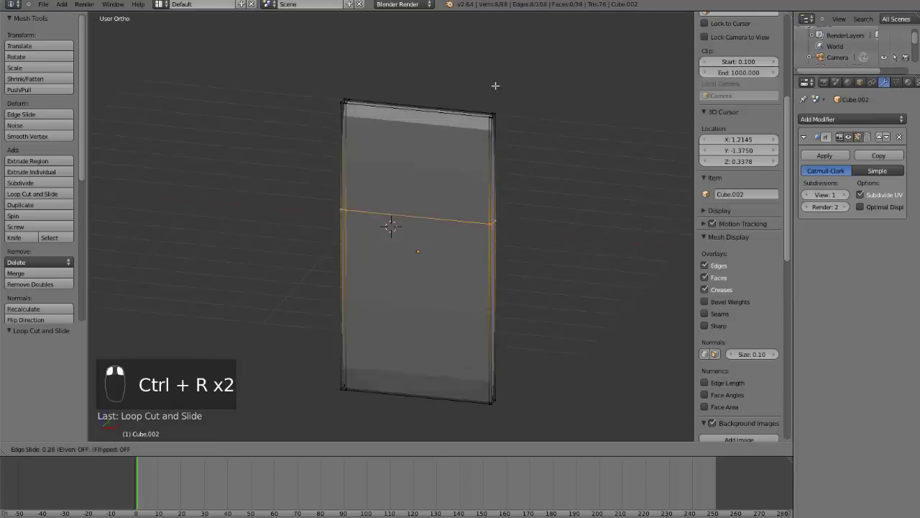
pyautogui.click(498, 13)
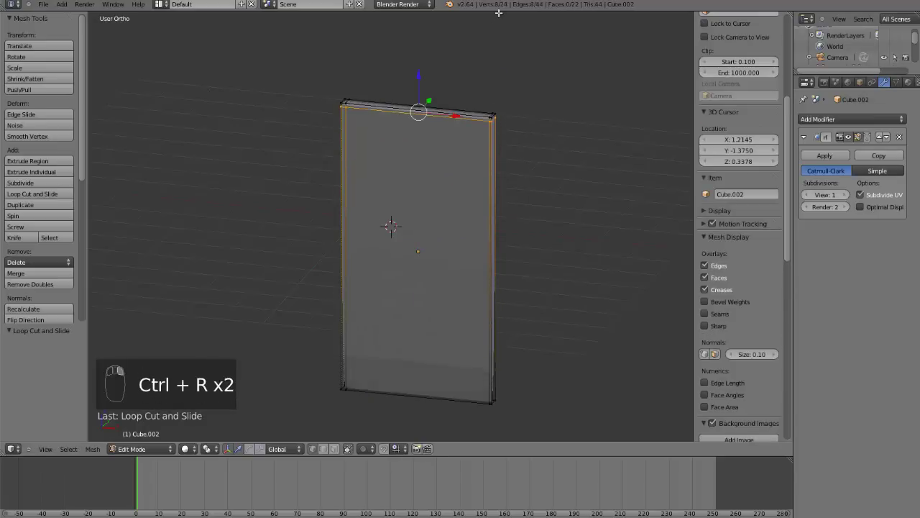
pyautogui.rightClick(492, 400)
pyautogui.hotkey('ctrl', 'r')
pyautogui.click(496, 300)
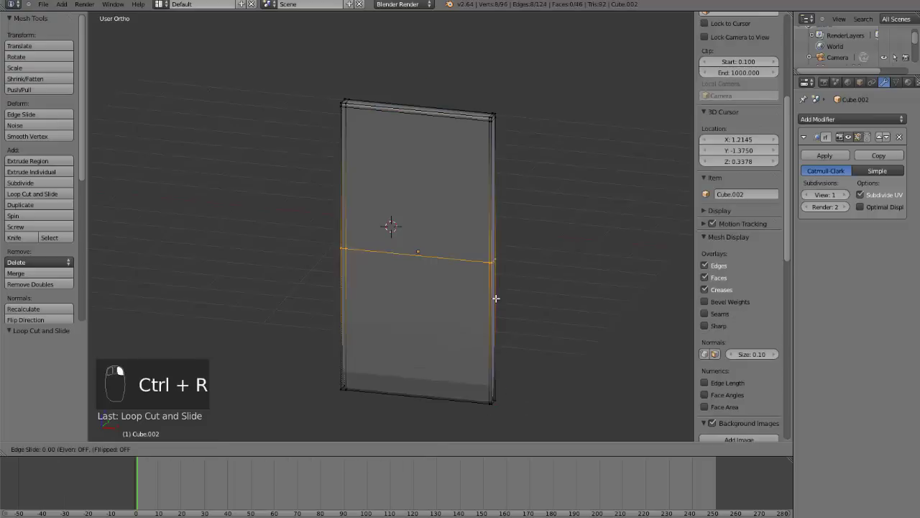
pyautogui.click(510, 396)
# - Add a loop cut around the shutter panel's narrow sides and slide it close to the front face
pyautogui.moveTo(510, 396); pyautogui.dragTo(444, 167, button='middle')
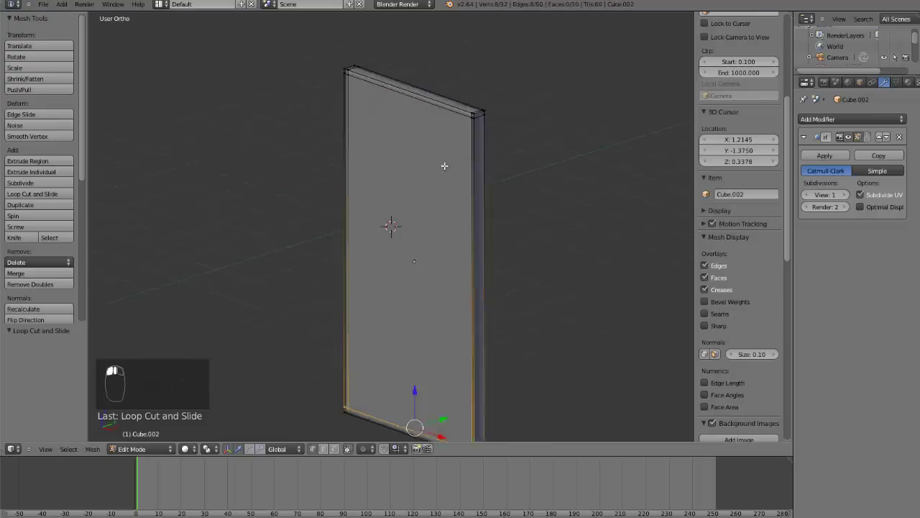
pyautogui.scroll(1, 444, 167)
pyautogui.rightClick(493, 93)
pyautogui.moveTo(493, 92); pyautogui.dragTo(520, 158, button='middle')
pyautogui.scroll(2, 508, 246)
pyautogui.hotkey('ctrl', 'r')
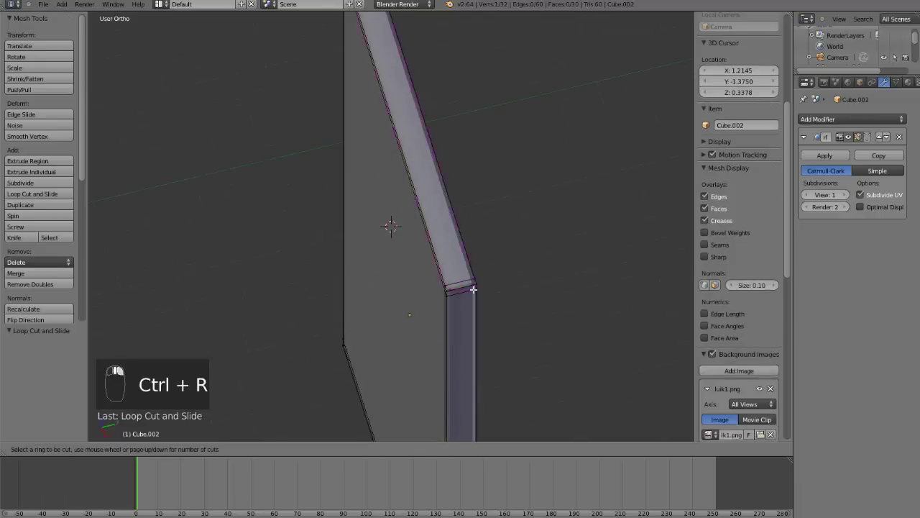
pyautogui.click(467, 291)
pyautogui.click(460, 301)
pyautogui.moveTo(460, 301); pyautogui.dragTo(463, 293, button='middle')
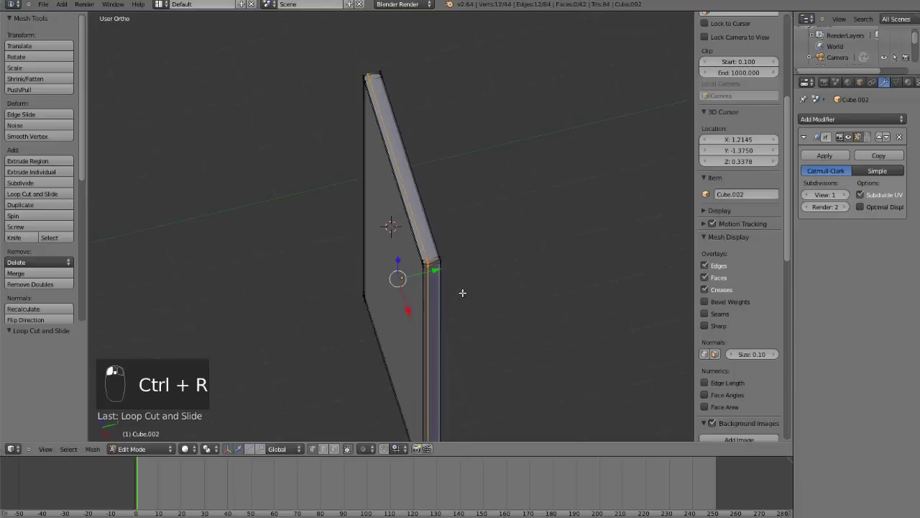
# - Leave Edit Mode in front view and apply the shutter panel's Subdivision Surface modifier
pyautogui.press('KP_1')
pyautogui.press('Tab')
pyautogui.click(825, 155)
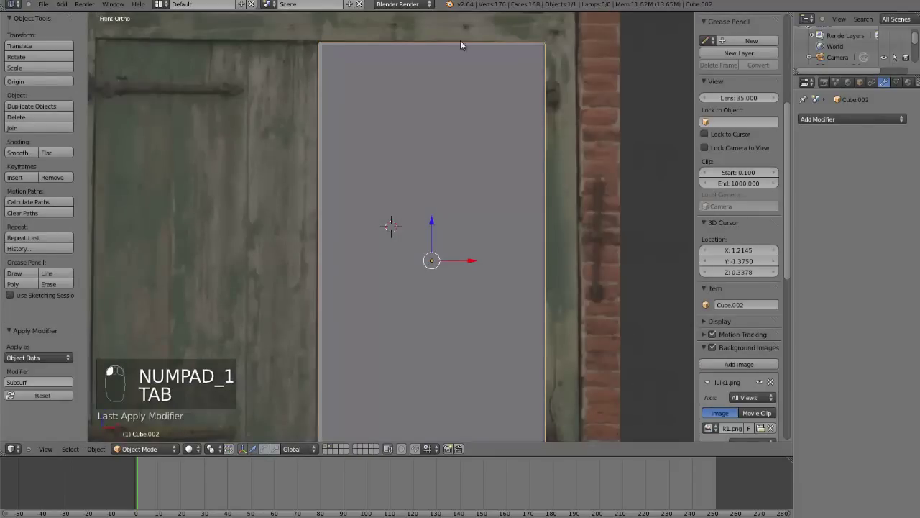
# - Turn on proportional editing in Edit Mode and raise the panel's top middle vertex about 0.018 along Z
pyautogui.press('Tab')
pyautogui.press('o')
pyautogui.press('g')
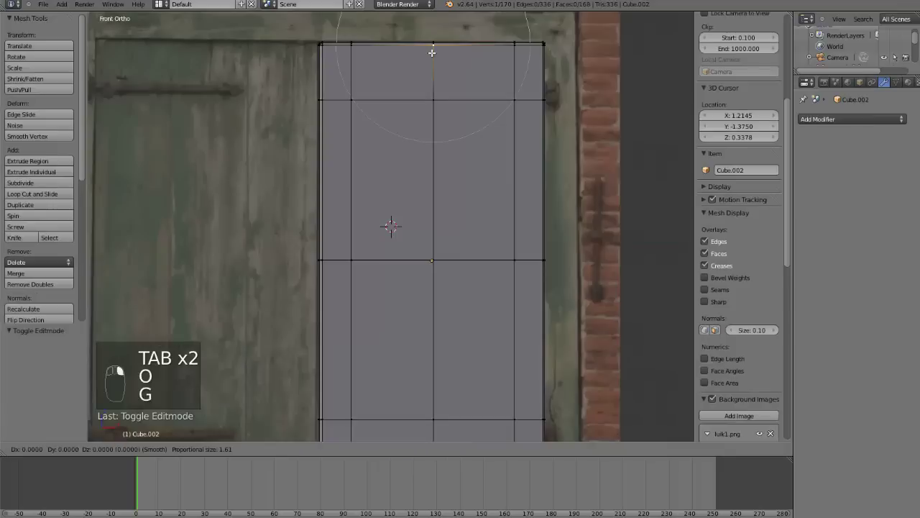
pyautogui.click(433, 43)
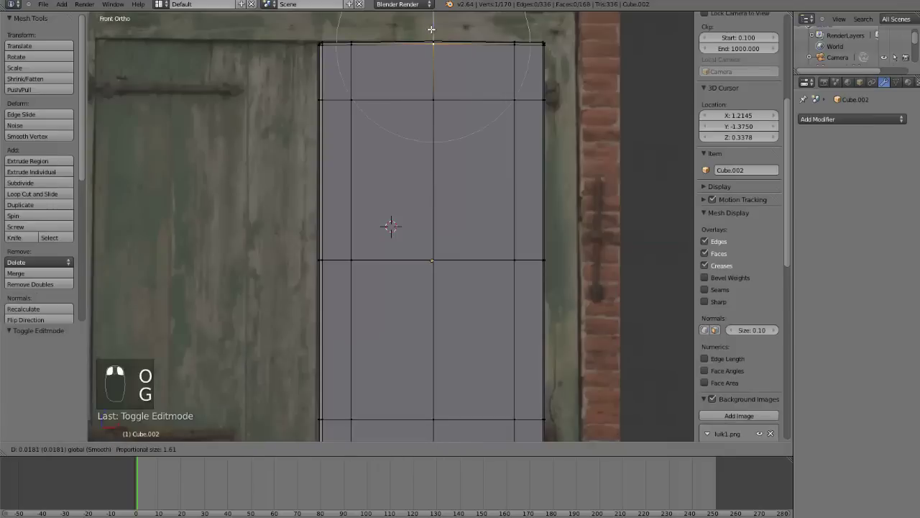
# - Pull the middle vertex of the panel's left edge outward about 0.018 along X with proportional editing
pyautogui.rightClick(319, 259)
pyautogui.press('g')
pyautogui.middleClick(340, 259)
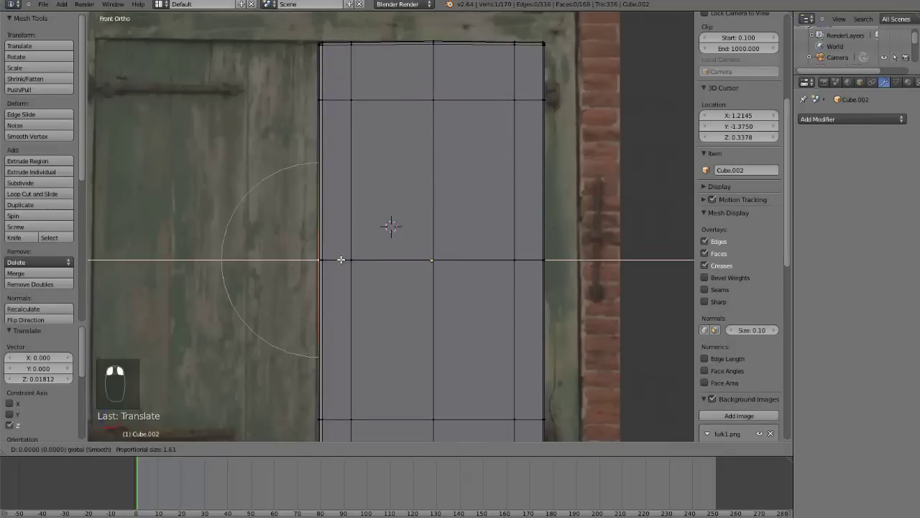
pyautogui.click(341, 259)
pyautogui.scroll(-2, 374, 244)
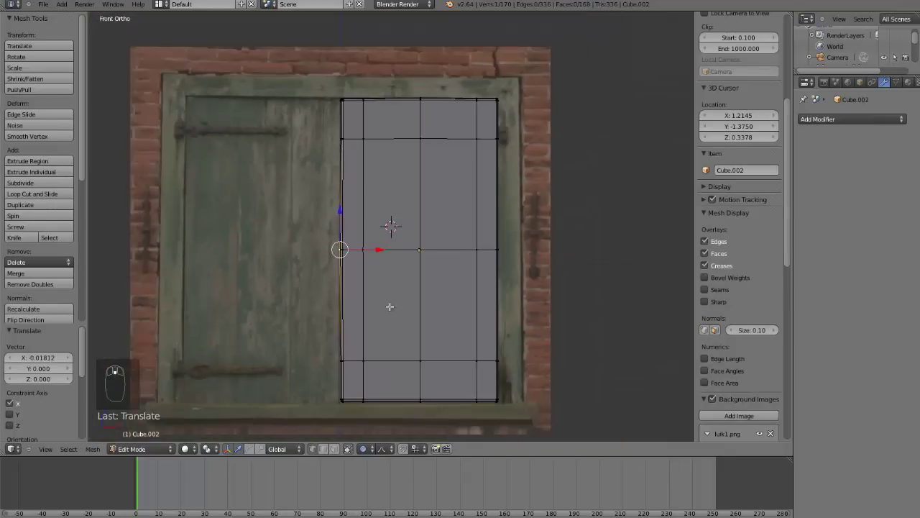
pyautogui.press('Tab')
pyautogui.press('Tab')
pyautogui.scroll(4, 470, 232)
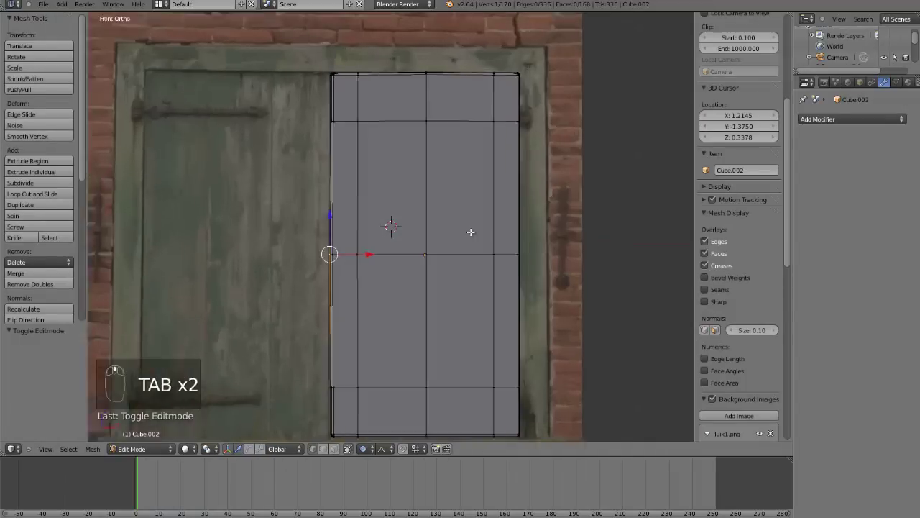
pyautogui.press('Tab')
pyautogui.press('Tab')
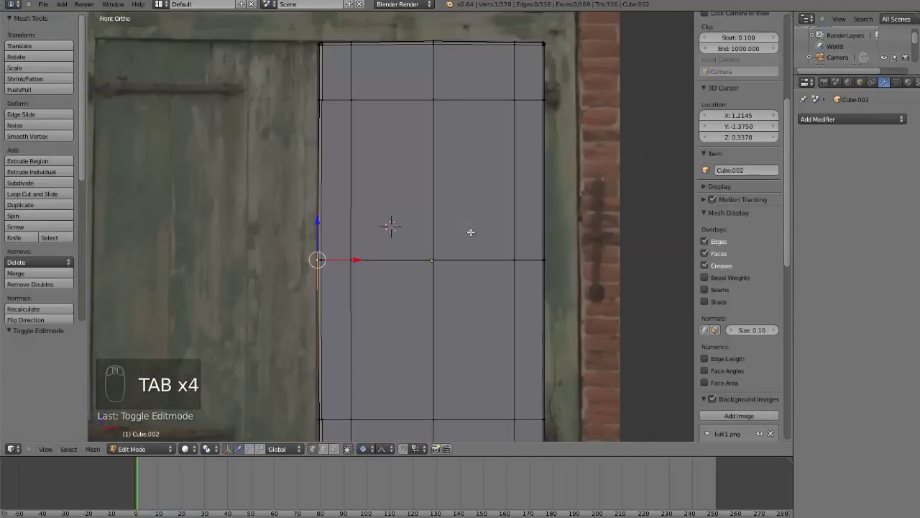
# - Select the panel's entire linked mesh and add a new material to it
pyautogui.hotkey('ctrl', 'l')
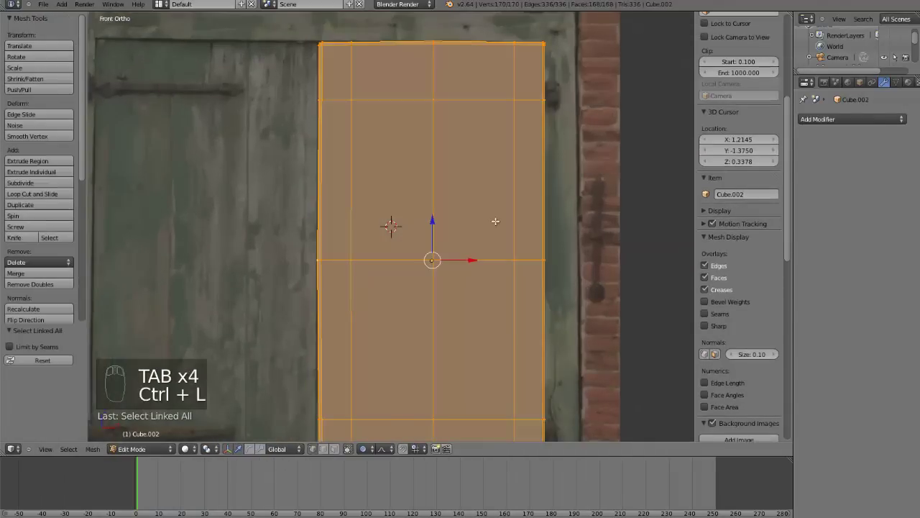
pyautogui.scroll(-3, 496, 221)
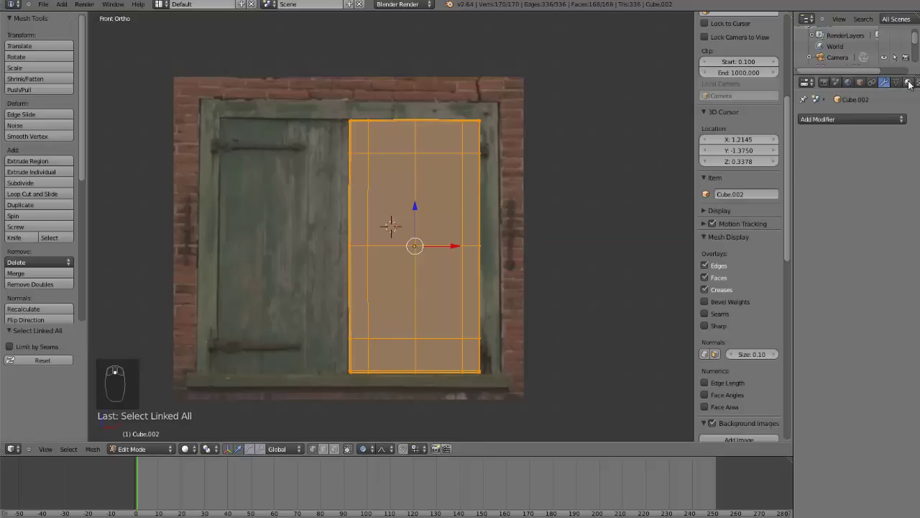
pyautogui.click(908, 81)
pyautogui.click(846, 171)
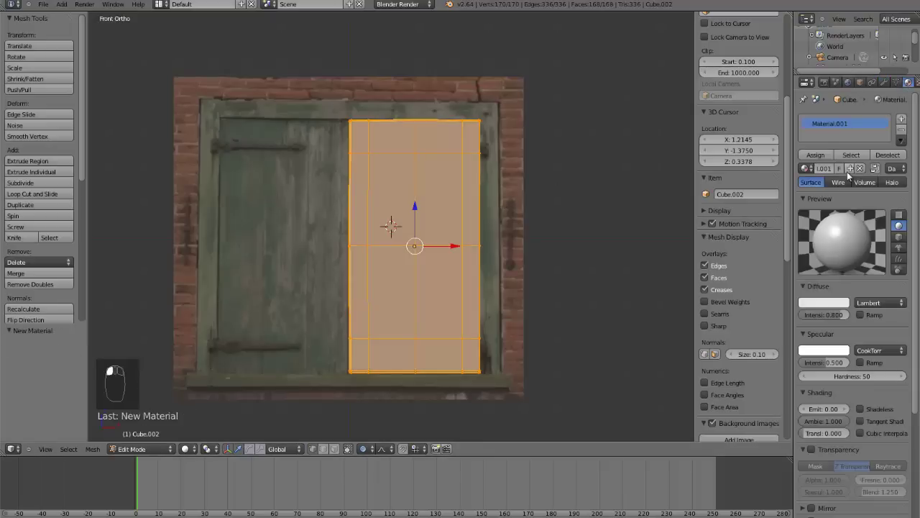
# - Switch the render engine to Cycles and enable nodes for the panel's material
pyautogui.click(406, 4)
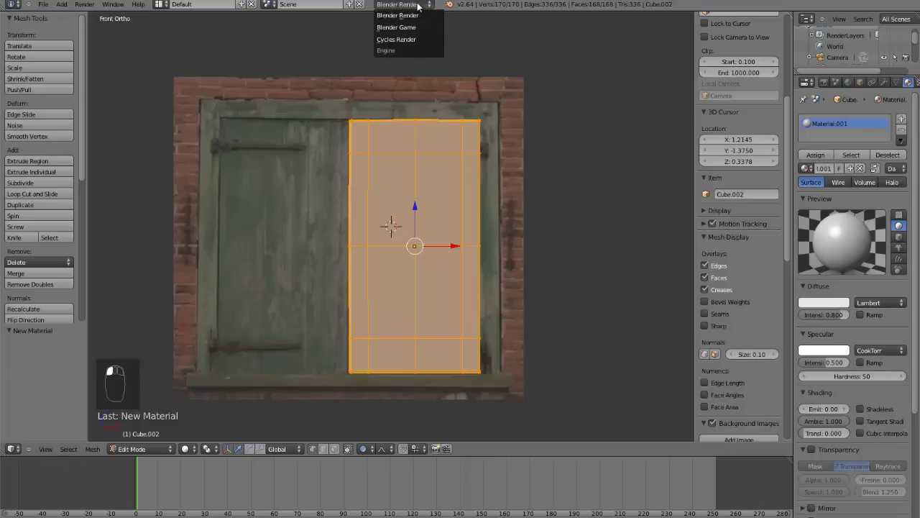
pyautogui.click(407, 39)
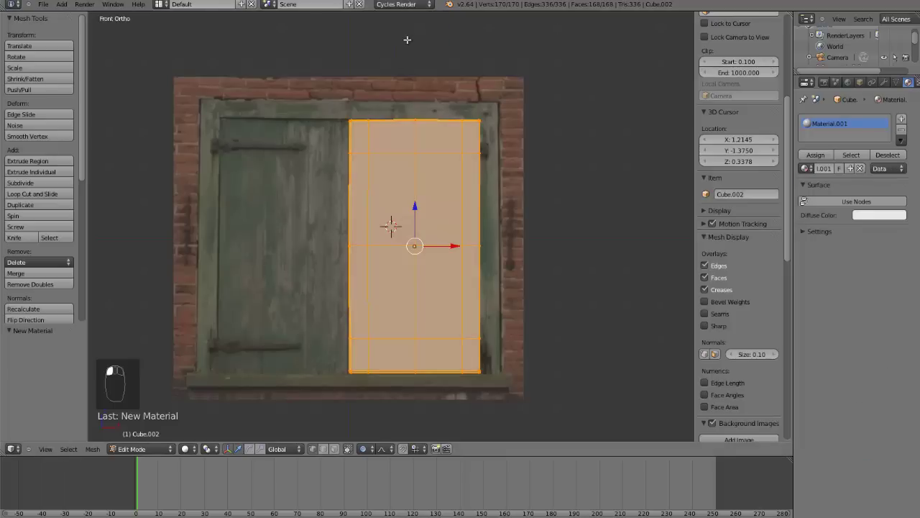
pyautogui.click(870, 202)
# - Assign an Image Texture to the Diffuse BSDF color and load luik1.png from the tutorial_3 folder
pyautogui.click(901, 220)
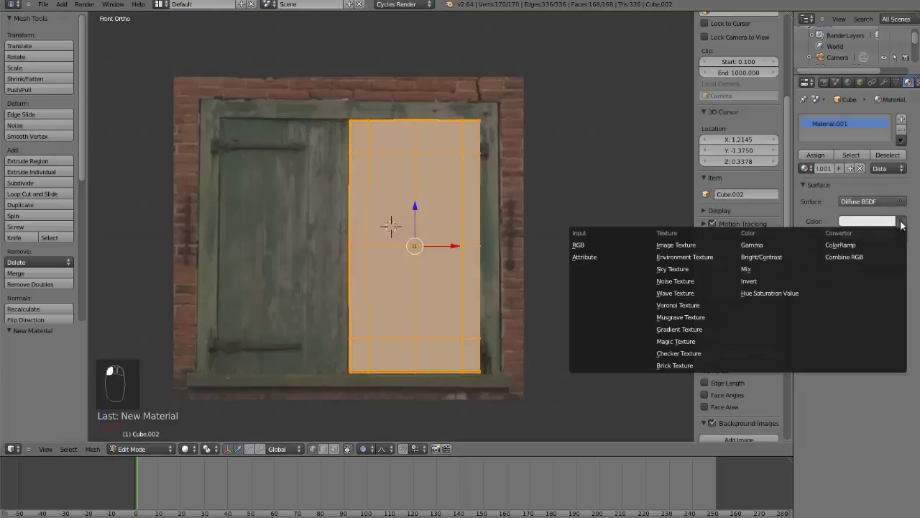
pyautogui.click(637, 242)
pyautogui.click(886, 246)
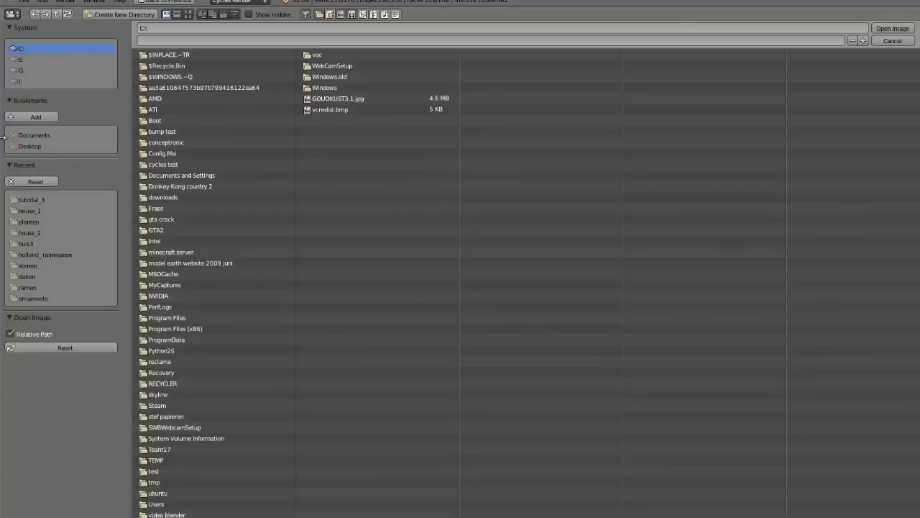
pyautogui.click(29, 199)
pyautogui.click(159, 68)
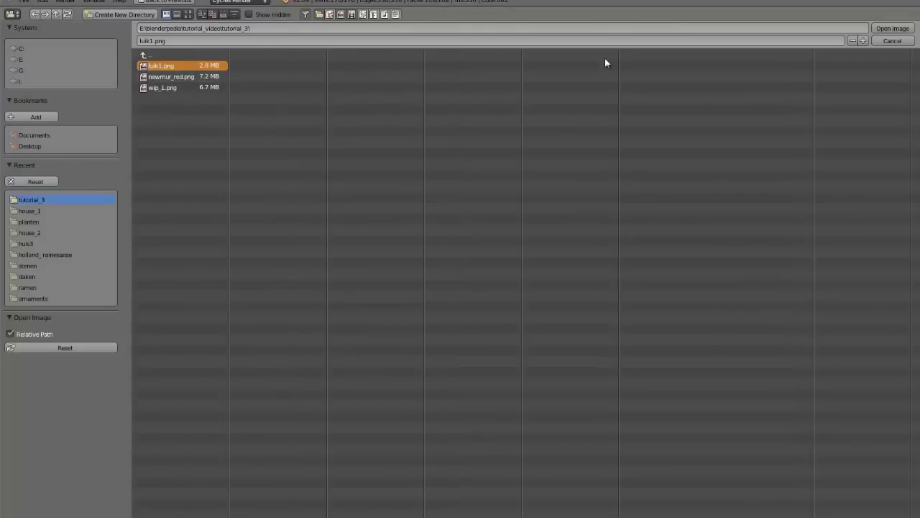
pyautogui.click(892, 28)
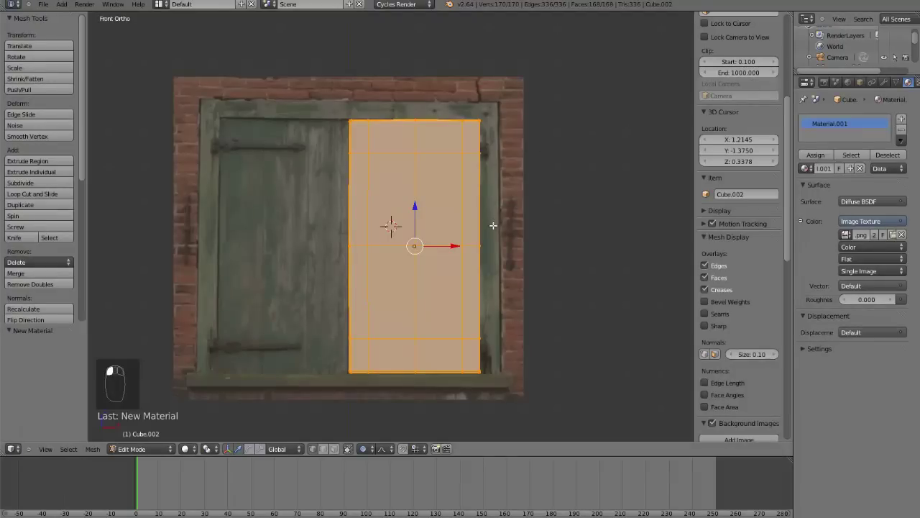
# - Unwrap the panel with Project From View and show its UV layout in the UV/Image Editor
pyautogui.press('u')
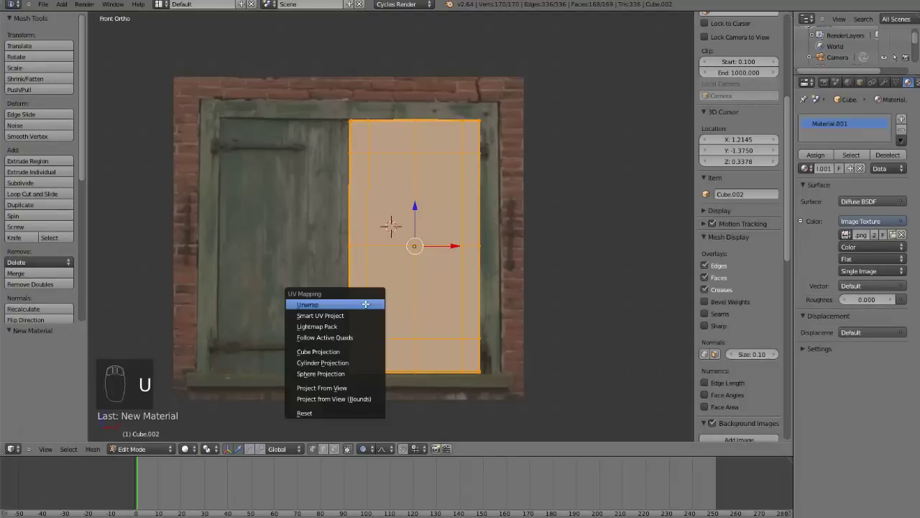
pyautogui.click(335, 387)
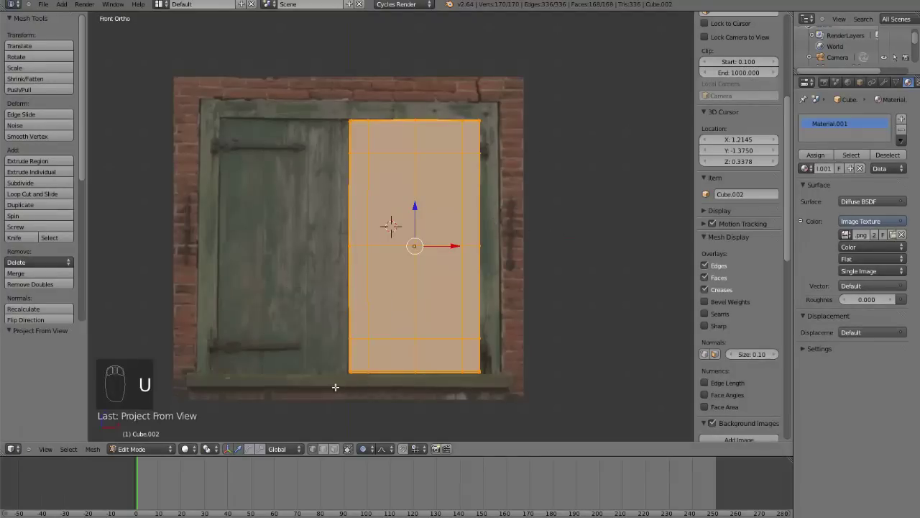
pyautogui.click(11, 451)
pyautogui.click(32, 376)
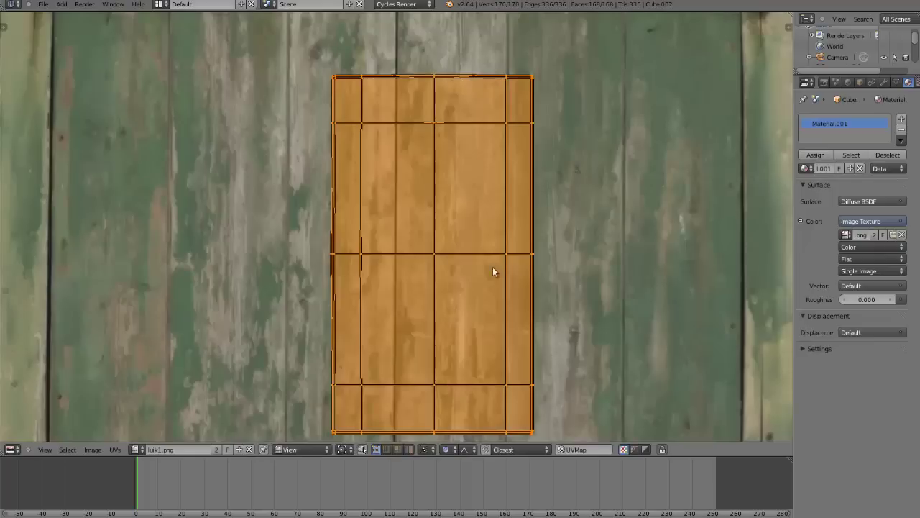
# - Move the UV layout onto the right-hand shutter in the image and scale it up to roughly cover it
pyautogui.scroll(-4, 492, 267)
pyautogui.press('g')
pyautogui.click(417, 267)
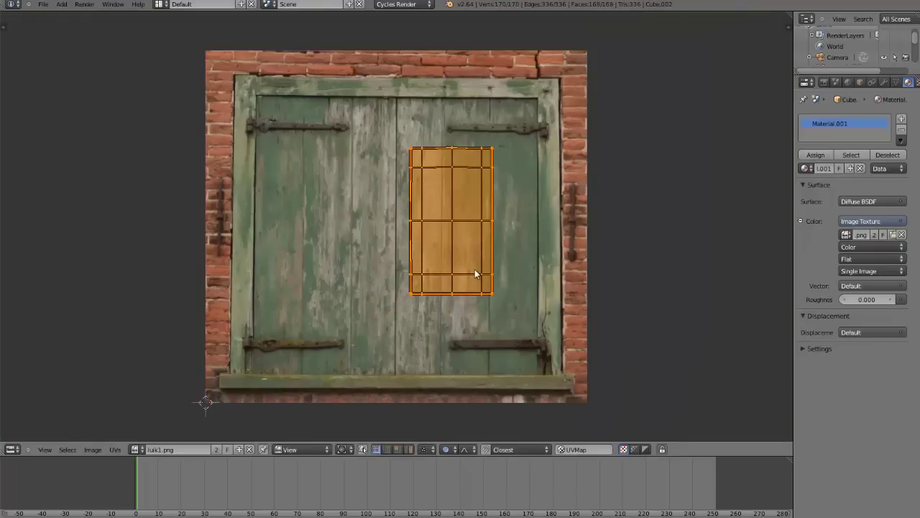
pyautogui.press('s')
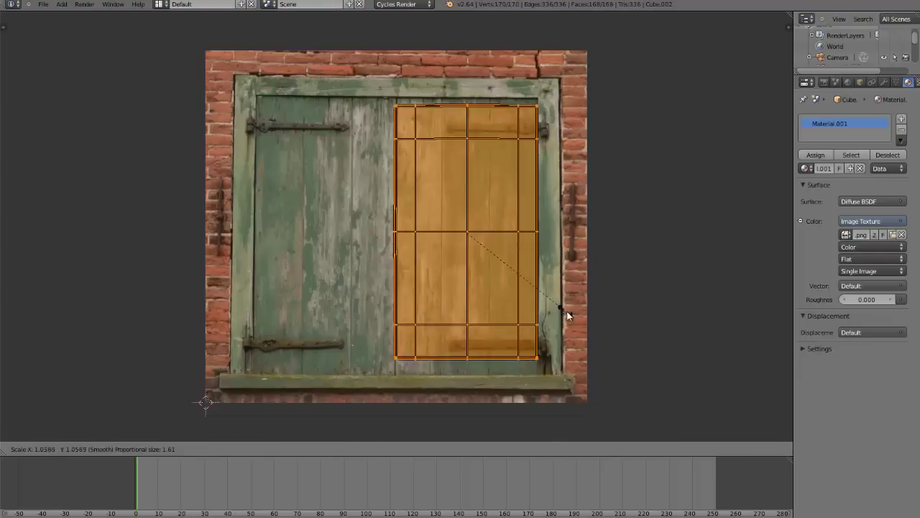
pyautogui.click(568, 313)
# - Narrow the UV layout along X, stretch it along Y and shift it down toward the right shutter's lower edge
pyautogui.press('s')
pyautogui.press('x')
pyautogui.click(558, 310)
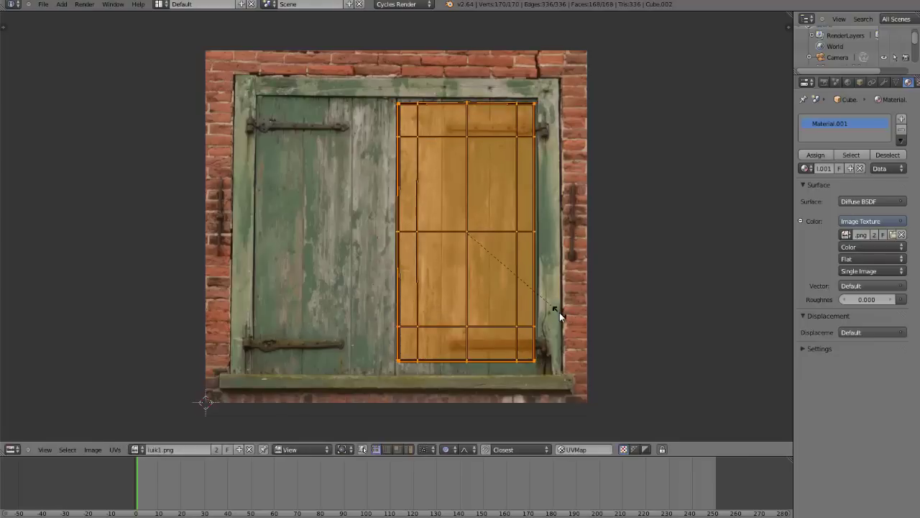
pyautogui.press('s')
pyautogui.click(562, 314)
pyautogui.press('s')
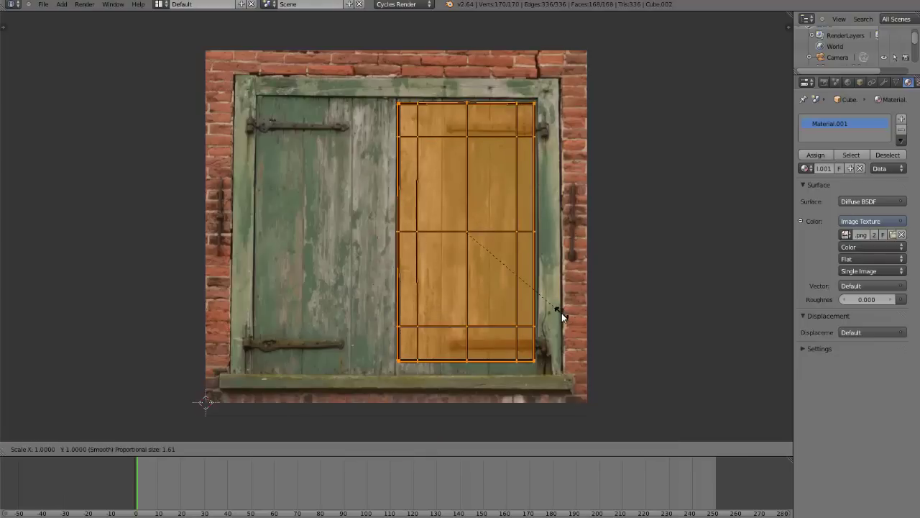
pyautogui.press('y')
pyautogui.click(568, 314)
pyautogui.press('g')
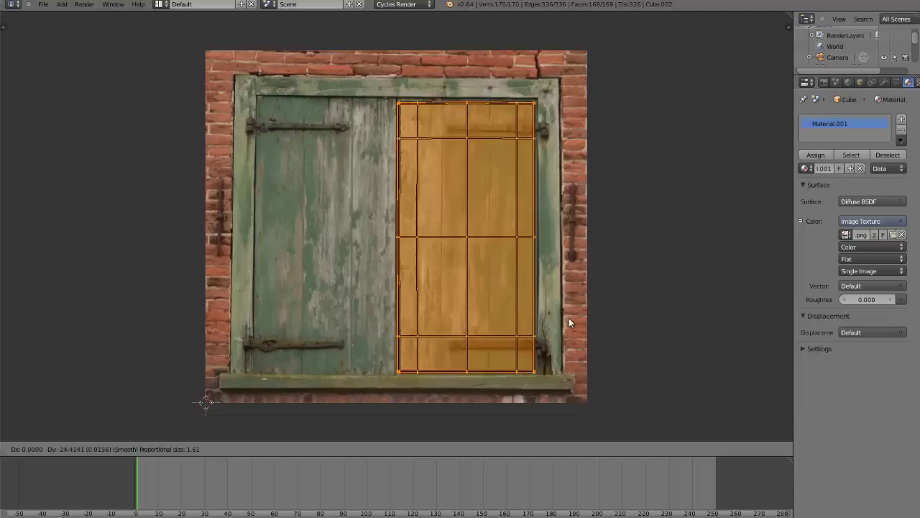
pyautogui.click(568, 318)
# - Fine-tune the UV layout's width and height with separate X and Y scaling to match the right shutter
pyautogui.press('s')
pyautogui.press('x')
pyautogui.click(565, 319)
pyautogui.press('s')
pyautogui.press('y')
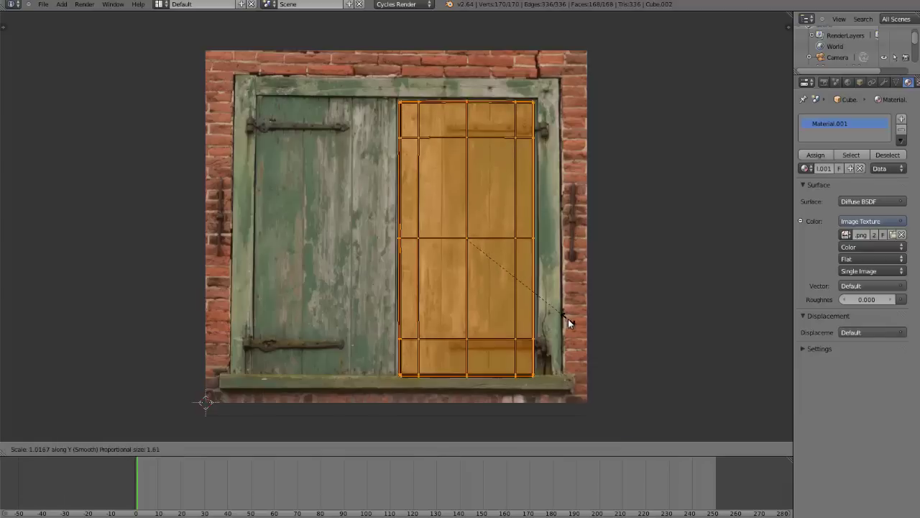
pyautogui.click(569, 319)
pyautogui.press('s')
pyautogui.press('x')
pyautogui.click(570, 319)
pyautogui.press('s')
pyautogui.press('y')
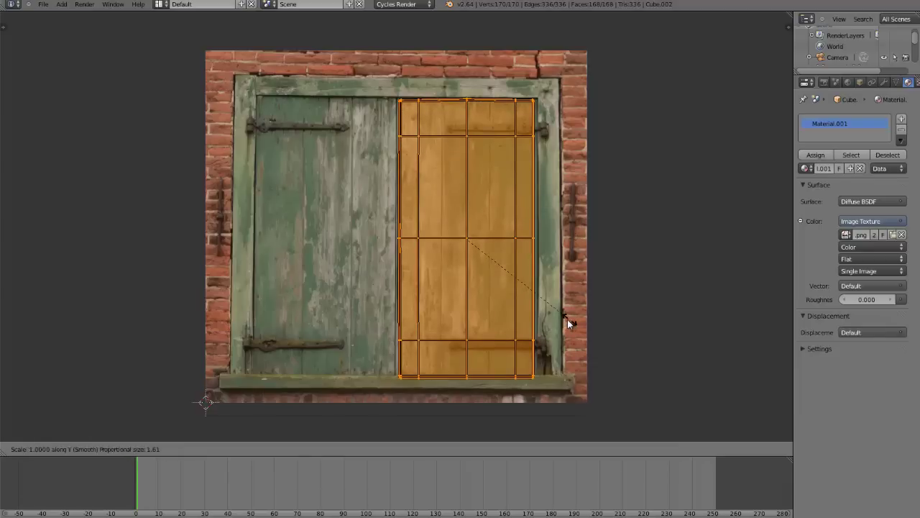
pyautogui.click(567, 319)
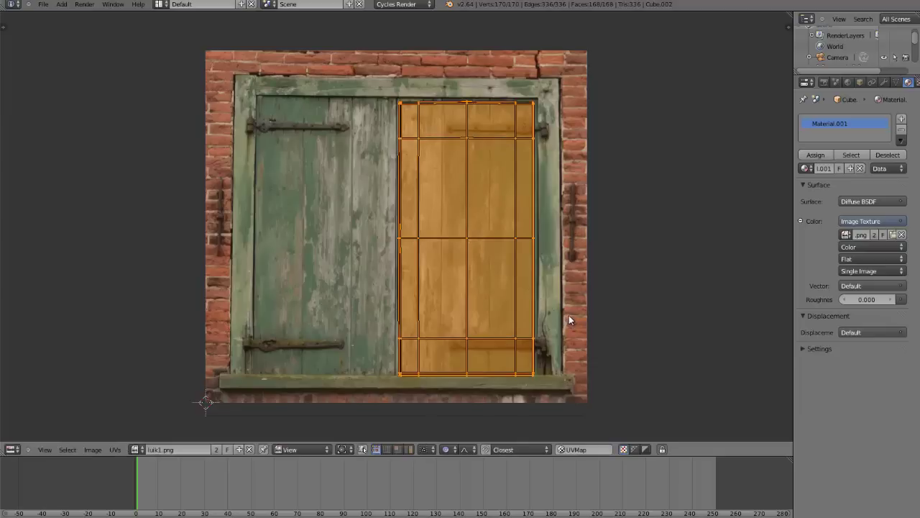
# - Nudge the UV layout up, scale it slightly to fit the right shutter's outline, and return to the 3D View
pyautogui.press('g')
pyautogui.click(571, 312)
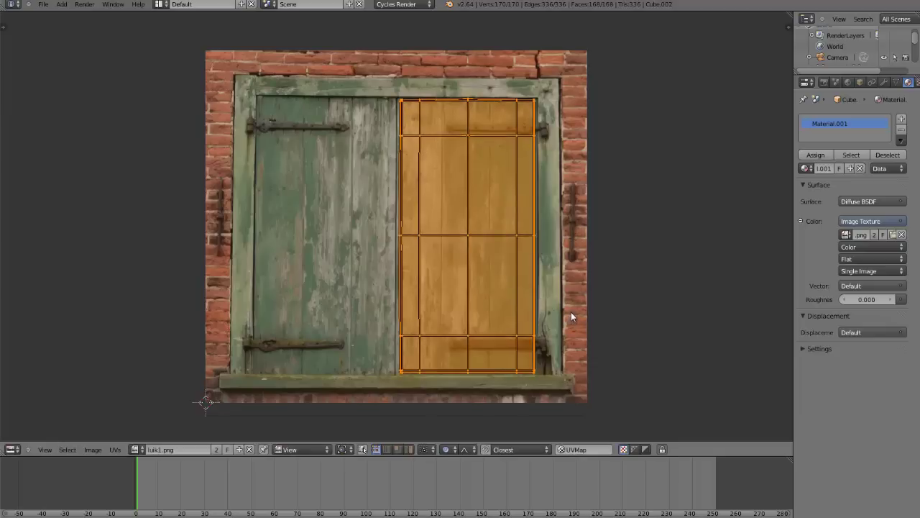
pyautogui.press('s')
pyautogui.click(578, 310)
pyautogui.scroll(2, 597, 312)
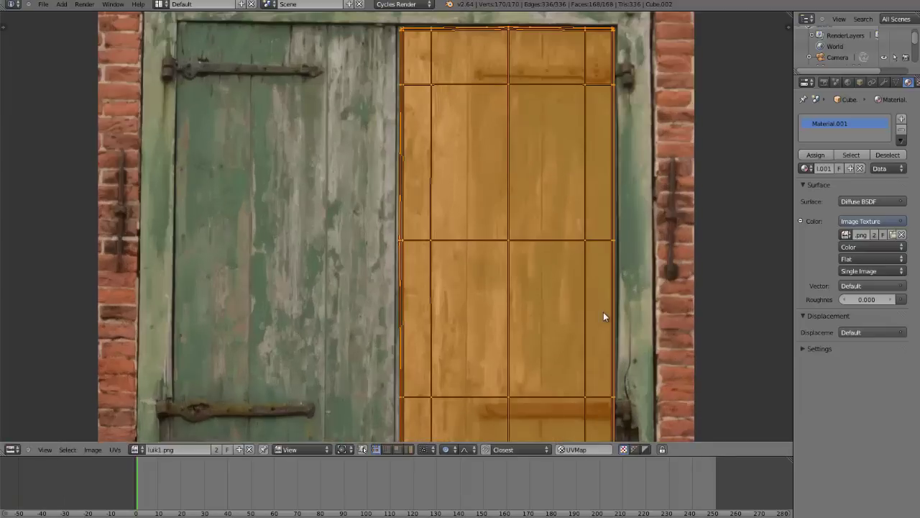
pyautogui.scroll(-2, 604, 313)
pyautogui.press('s')
pyautogui.click(604, 313)
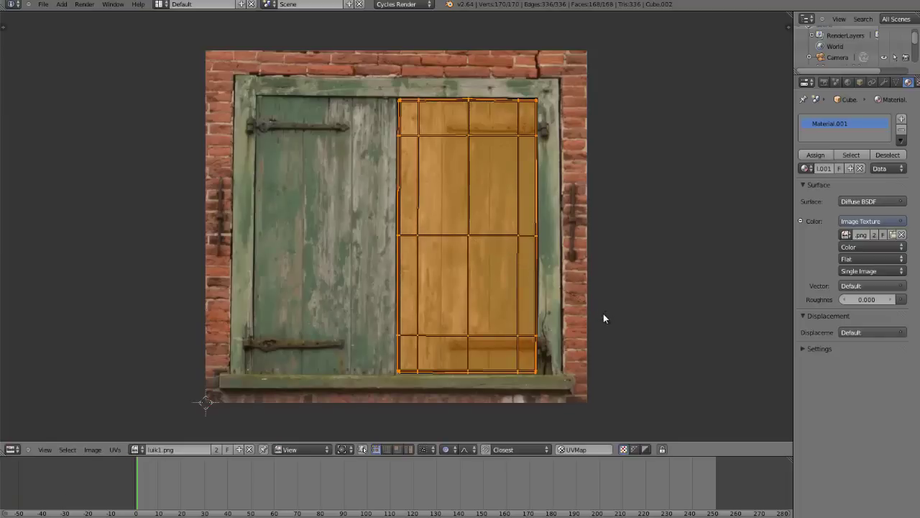
pyautogui.click(10, 449)
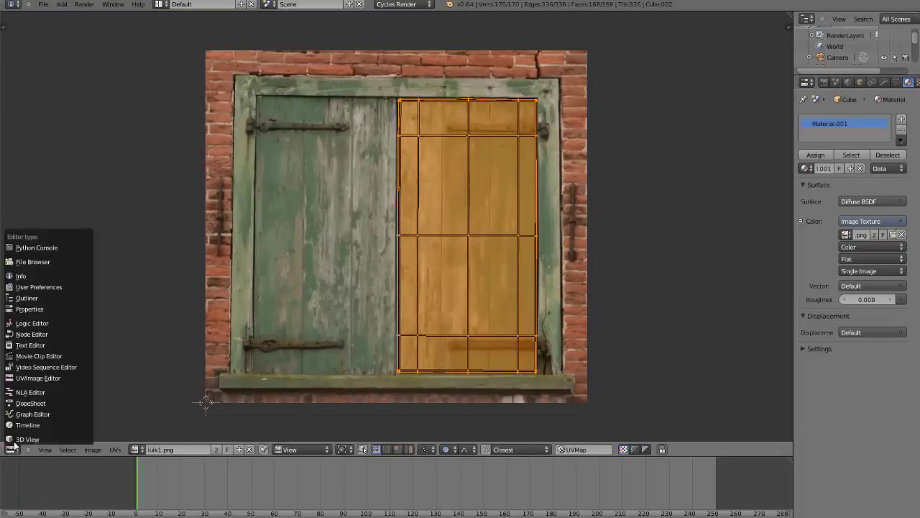
pyautogui.click(29, 439)
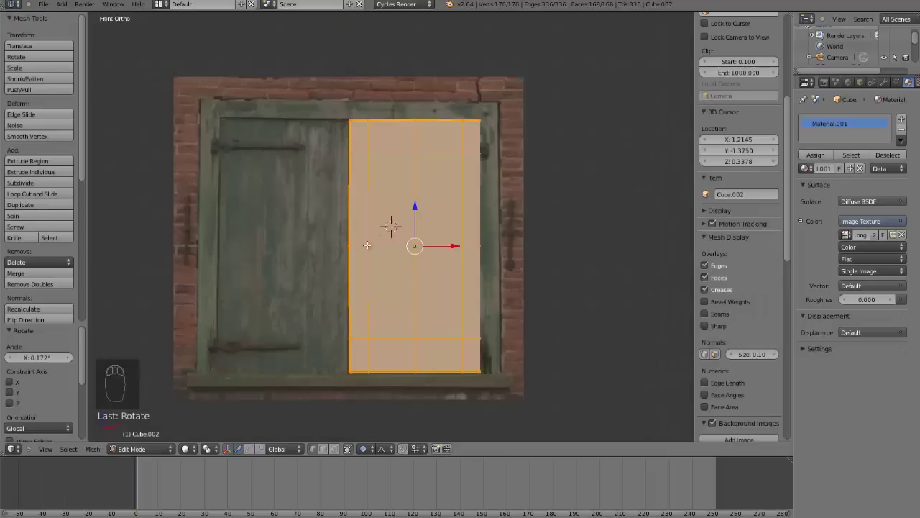
# - Display the finished shutter with Texture viewport shading in Object Mode and place the 3D cursor near its upper hinge
pyautogui.click(185, 450)
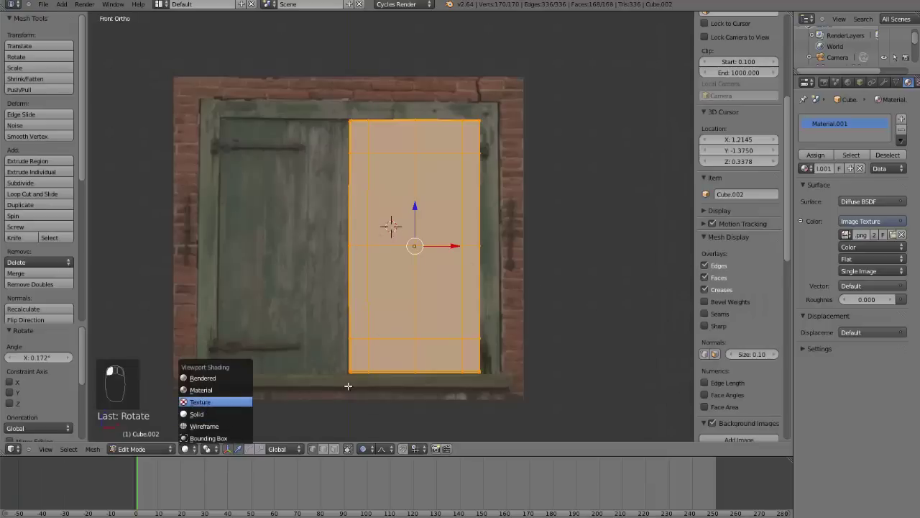
pyautogui.press('Tab')
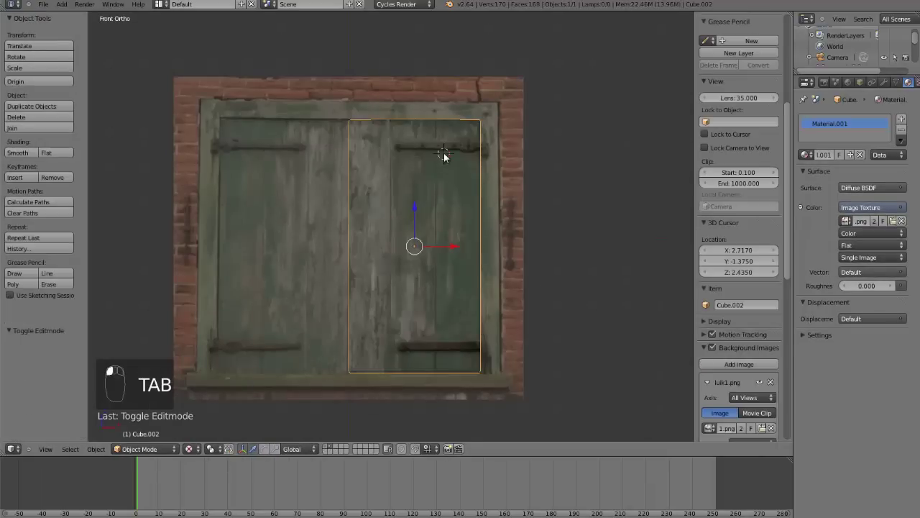
pyautogui.press('ctrl+KP_Decimal')
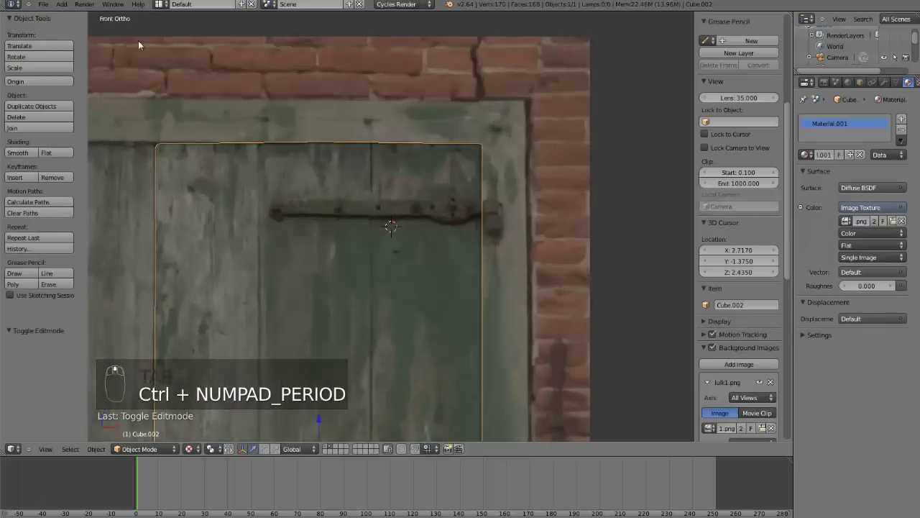
# - Add a cube at the 3D cursor, scale it down to about 0.43 and move it onto the upper hinge strap
pyautogui.click(62, 5)
pyautogui.moveTo(81, 15)
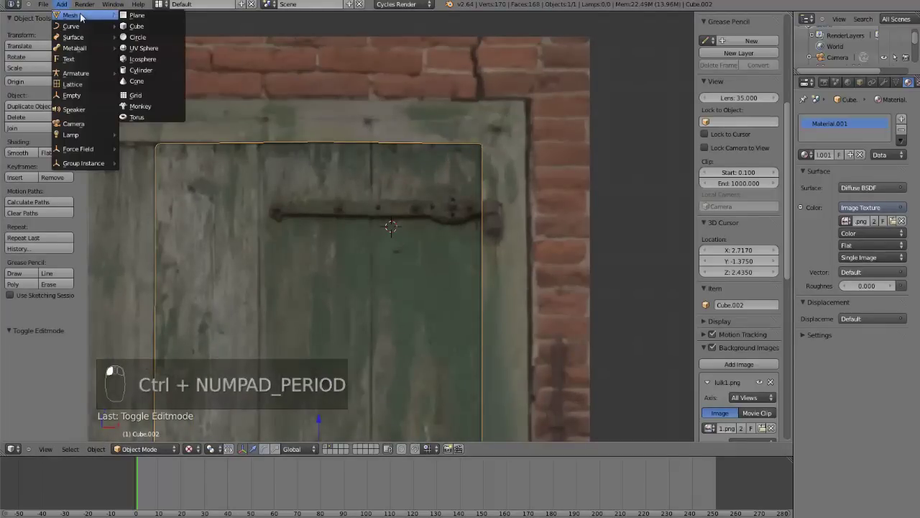
pyautogui.click(136, 26)
pyautogui.press('s')
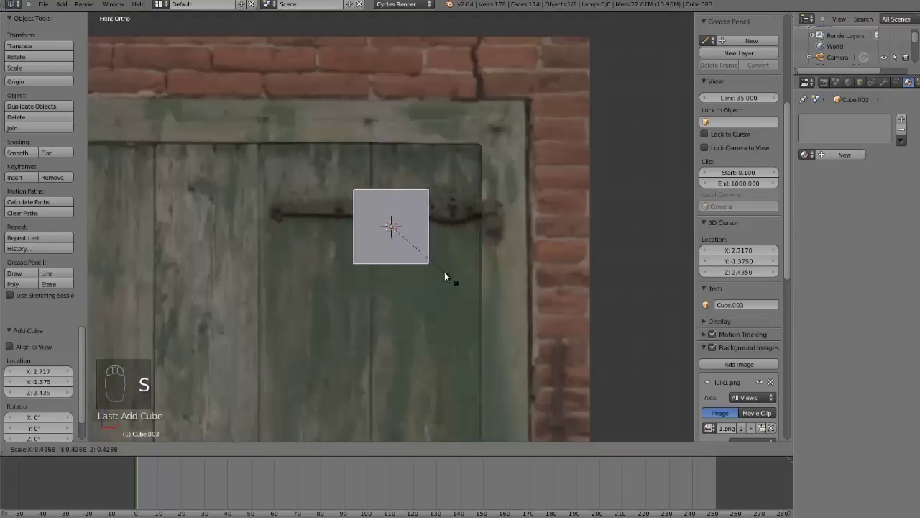
pyautogui.click(444, 277)
pyautogui.scroll(3, 460, 286)
pyautogui.press('g')
pyautogui.click(435, 241)
# - Scale the cube along Z to flatten it into a bar about as thick as the hinge strap
pyautogui.press('s')
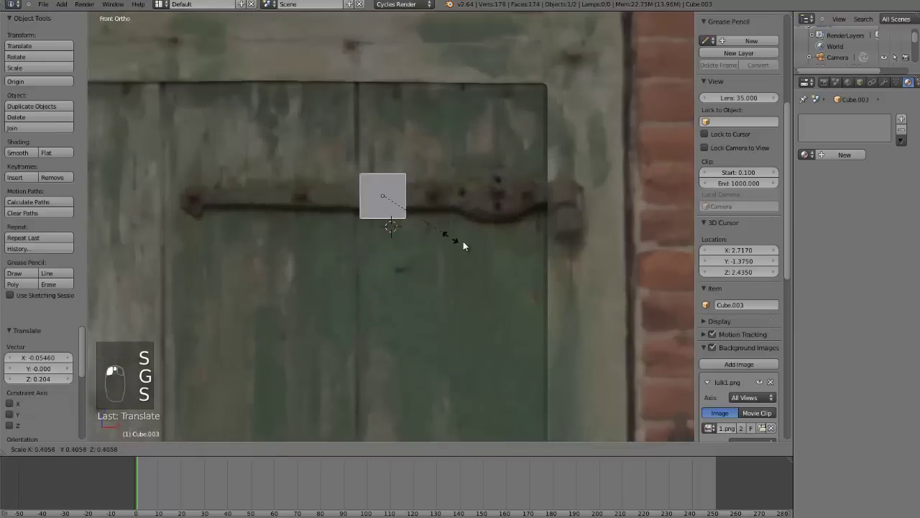
pyautogui.rightClick(471, 249)
pyautogui.press('s')
pyautogui.press('z')
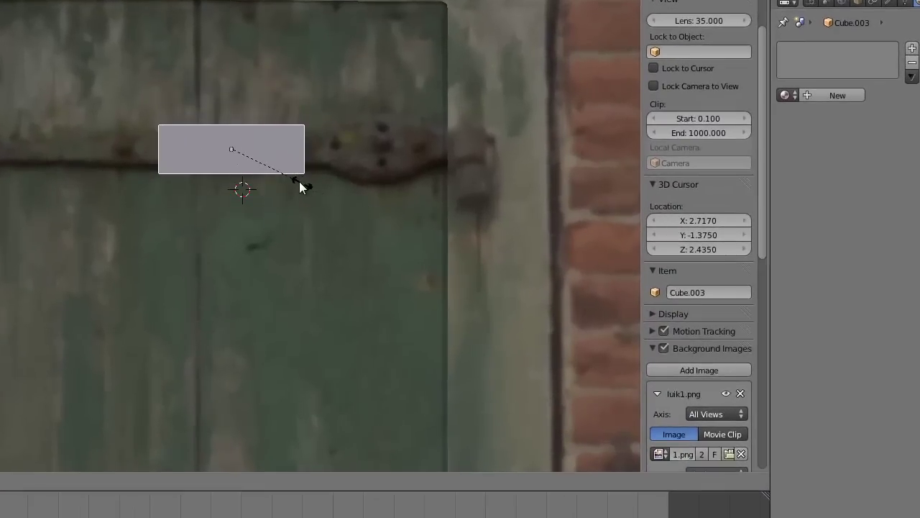
pyautogui.click(281, 172)
# - Select the bar's left-end vertices in its mesh and shift the whole bar slightly down along Z to line up with the strap
pyautogui.press('Tab')
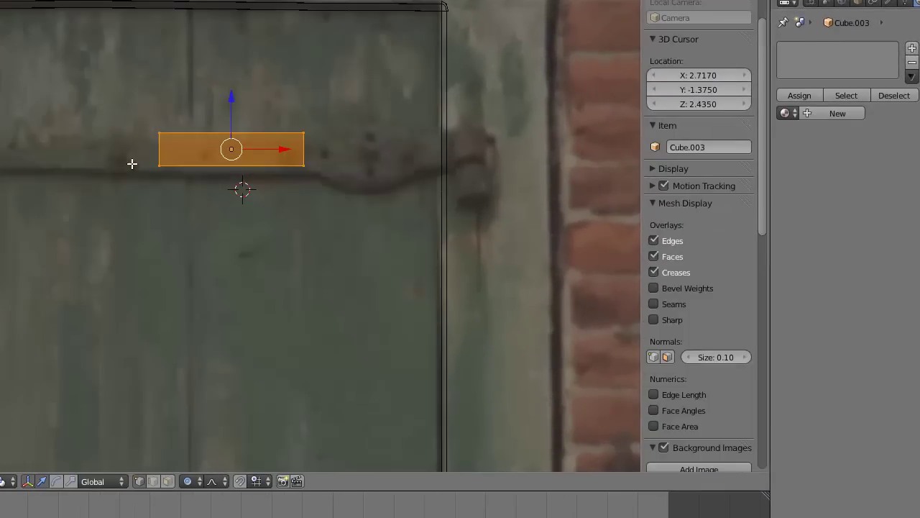
pyautogui.rightClick(133, 164)
pyautogui.keyDown('shift'); pyautogui.rightClick(143, 138); pyautogui.keyUp('shift')
pyautogui.press('Tab')
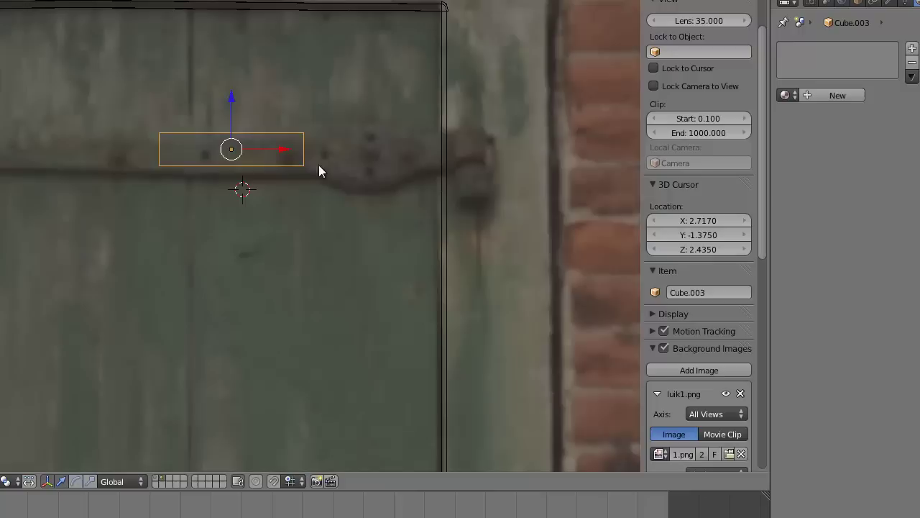
pyautogui.press('g')
pyautogui.press('z')
pyautogui.click(228, 110)
# - With proportional editing off, narrow the bar's left end vertically and stretch it along X towards the strap's tip
pyautogui.press('Tab')
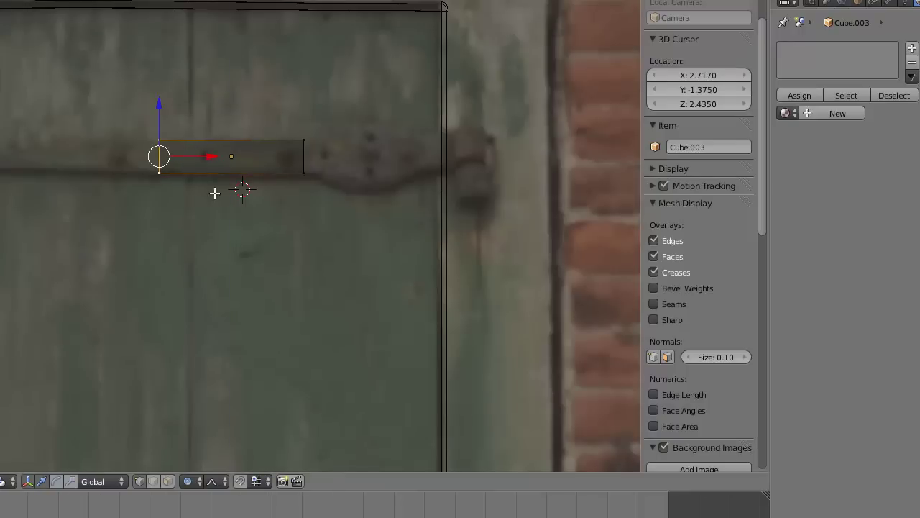
pyautogui.press('s')
pyautogui.press('Escape')
pyautogui.press('o')
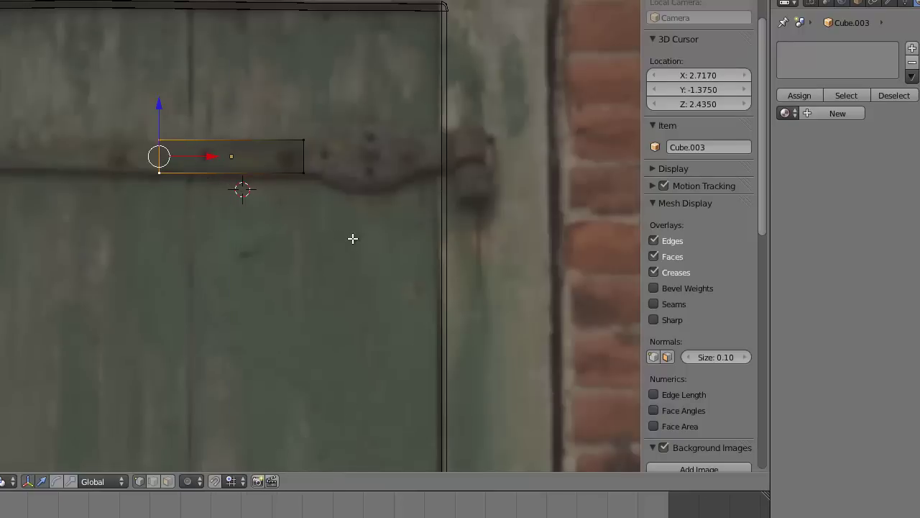
pyautogui.press('s')
pyautogui.press('Escape')
pyautogui.press('s')
pyautogui.press('z')
pyautogui.press('Escape')
pyautogui.moveTo(185, 159); pyautogui.dragTo(30, 159)
# - Extend the strap's left tip along X with short sections scaled to form a small flared end
pyautogui.press('g')
pyautogui.press('x')
pyautogui.click(113, 197)
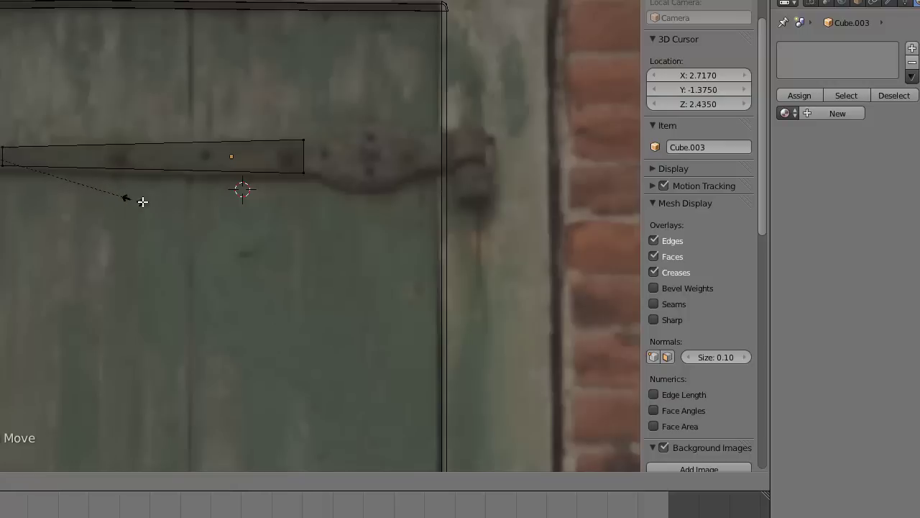
pyautogui.press('g')
pyautogui.rightClick(191, 212)
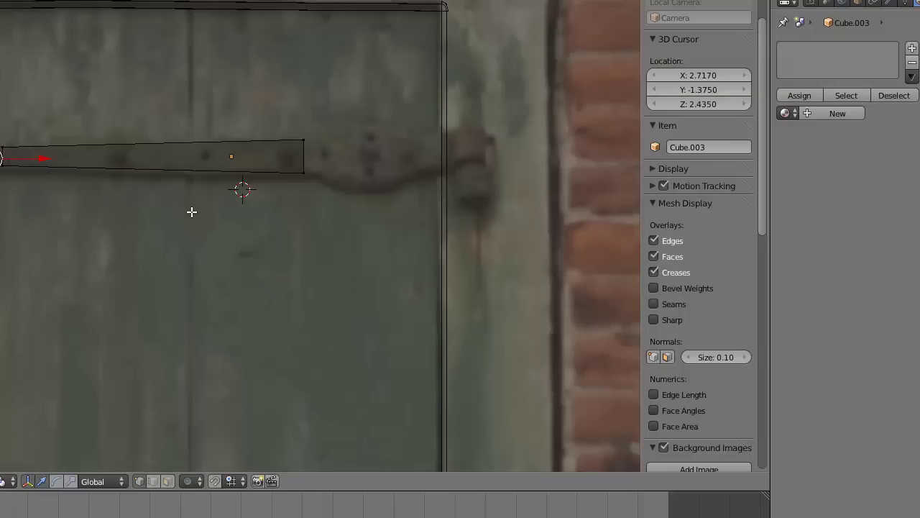
pyautogui.press('g')
pyautogui.press('x')
pyautogui.click(181, 212)
pyautogui.press('s')
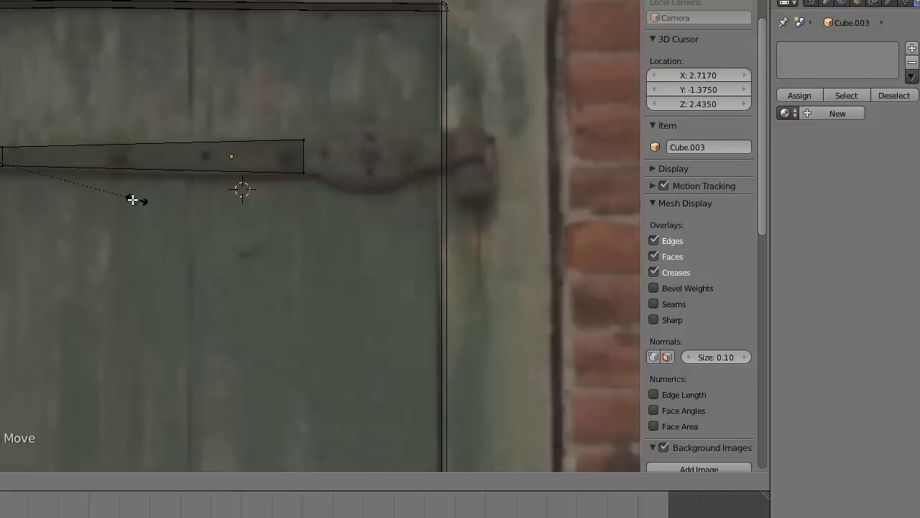
pyautogui.rightClick(131, 198)
pyautogui.rightClick(130, 195)
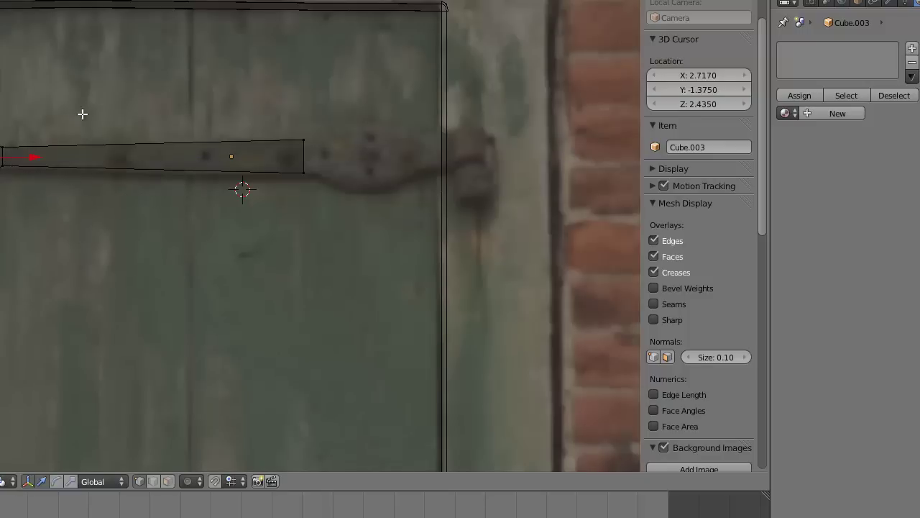
# - Select the bar's right-end vertices and extrude a short, slightly taller section along X
pyautogui.rightClick(303, 141)
pyautogui.press('b')
pyautogui.moveTo(304, 213); pyautogui.dragTo(376, 168)
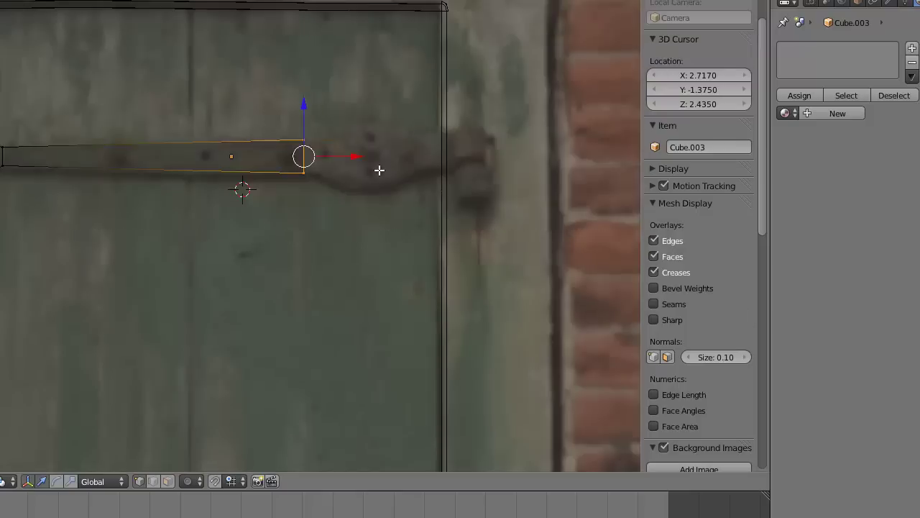
pyautogui.press('e')
pyautogui.press('x')
pyautogui.press('s')
pyautogui.click(412, 176)
# - Extrude the next section along X and enlarge it along Z to match the widest part of the hinge plate
pyautogui.press('e')
pyautogui.press('x')
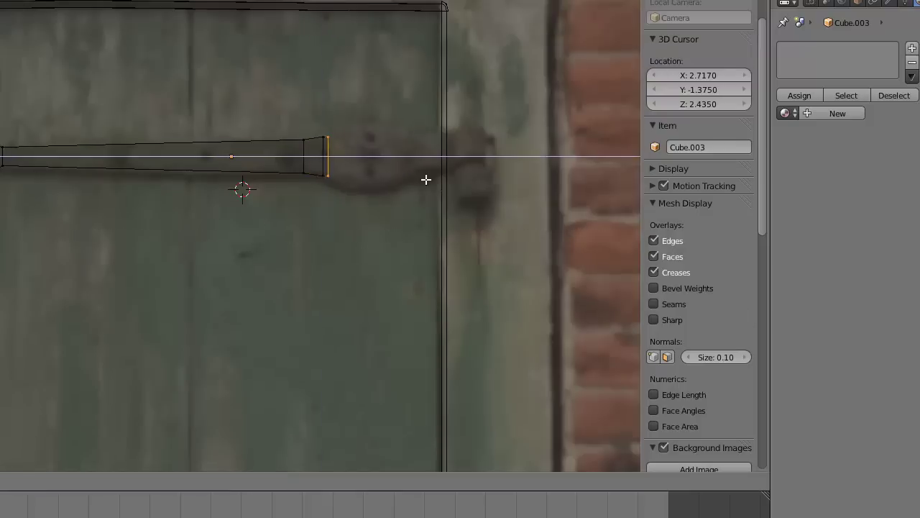
pyautogui.click(440, 185)
pyautogui.press('s')
pyautogui.press('z')
pyautogui.click(503, 213)
# - Extrude another section across the wide hinge plate along X and shrink its end slightly along Z
pyautogui.press('e')
pyautogui.press('x')
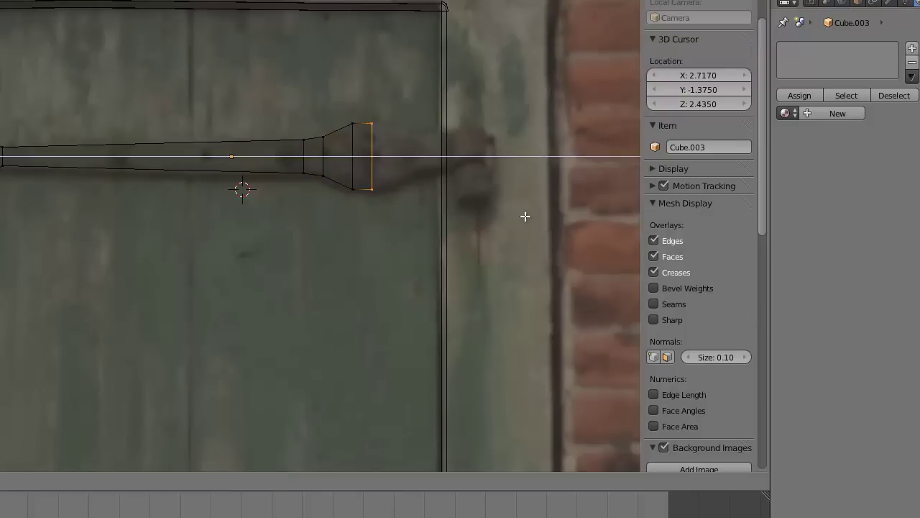
pyautogui.click(539, 216)
pyautogui.press('s')
pyautogui.press('z')
pyautogui.click(526, 216)
# - Extrude a section narrowed along Z back to strap height, and extrude a final one along X to the shutter's edge
pyautogui.press('e')
pyautogui.press('x')
pyautogui.click(541, 216)
pyautogui.press('s')
pyautogui.press('z')
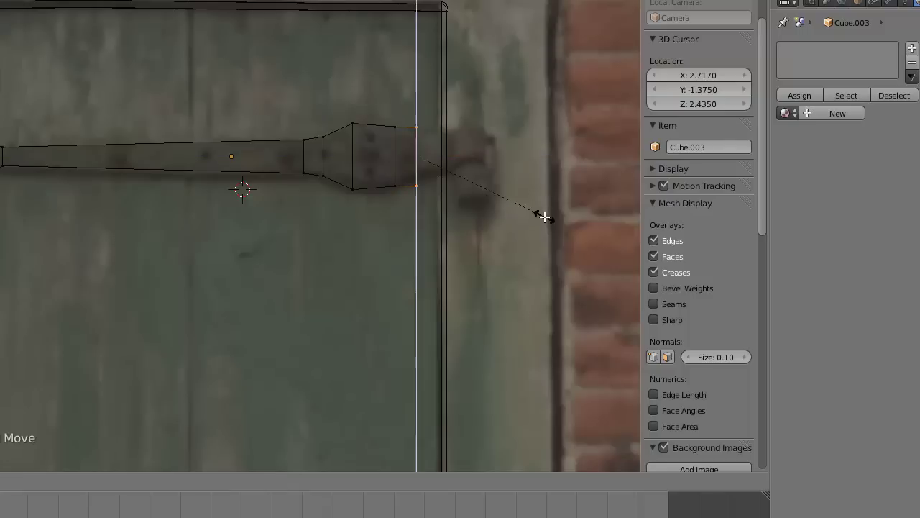
pyautogui.click(495, 190)
pyautogui.press('e')
pyautogui.press('x')
pyautogui.click(516, 189)
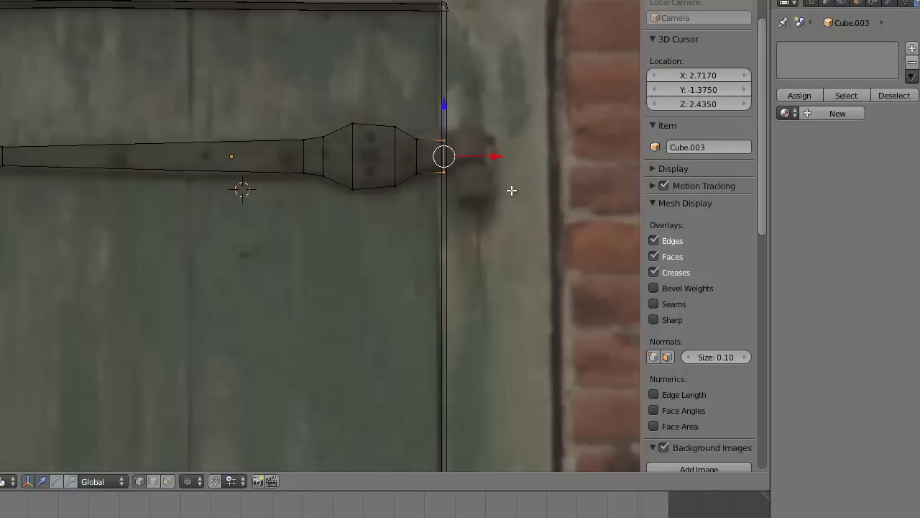
pyautogui.click(510, 190)
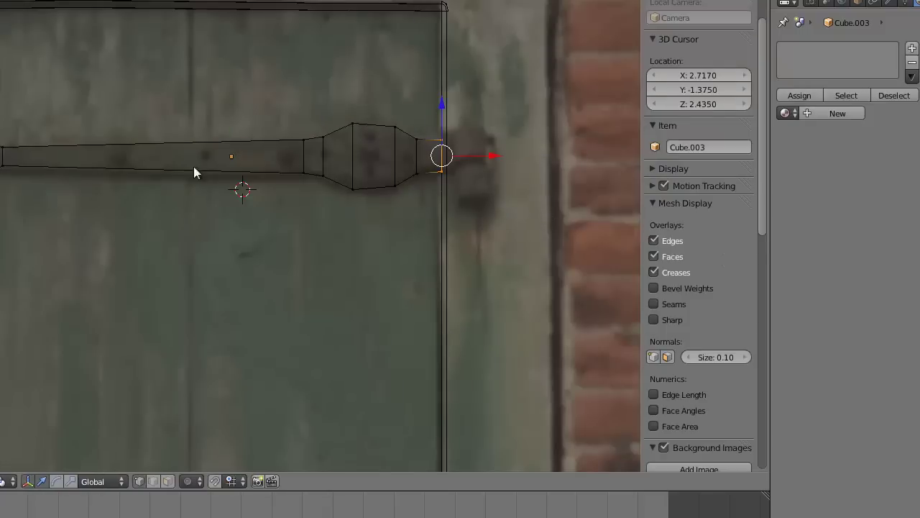
# - Scale the hinge object along Y to reduce its depth
pyautogui.press('Tab')
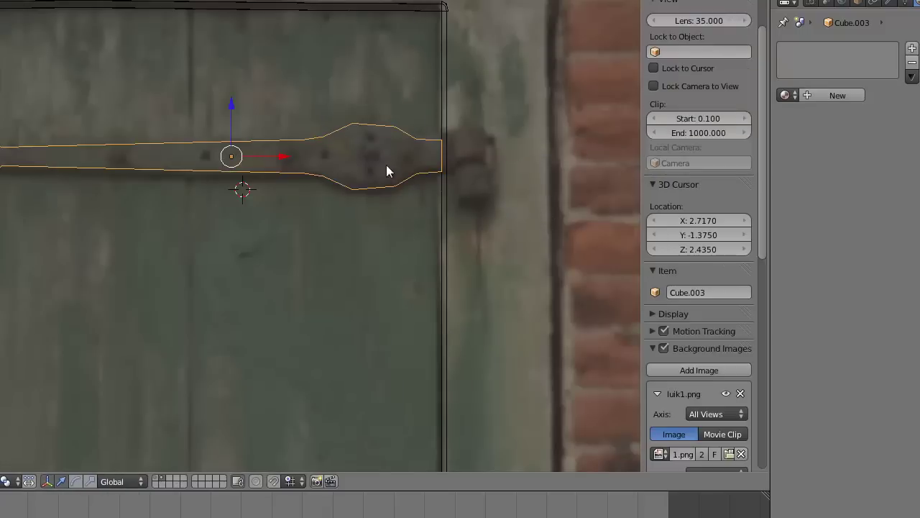
pyautogui.moveTo(386, 167); pyautogui.dragTo(544, 235, button='middle')
pyautogui.press('s')
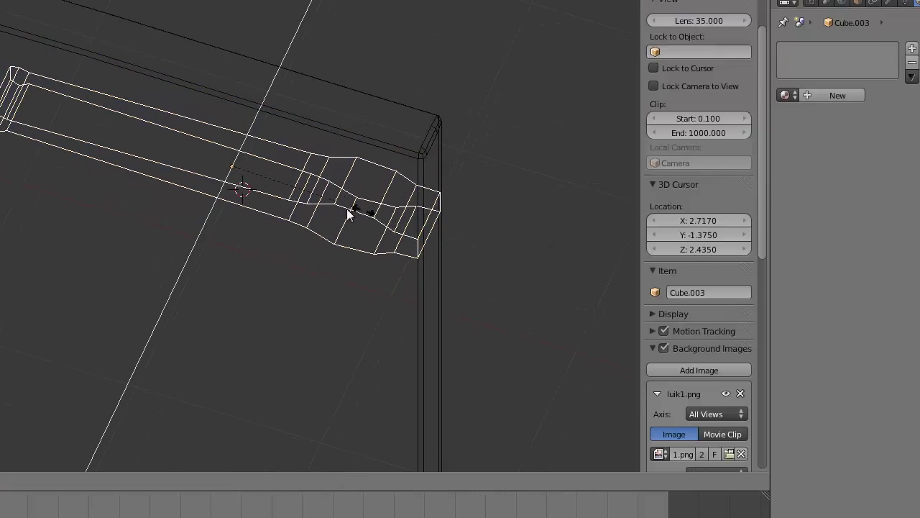
pyautogui.click(277, 188)
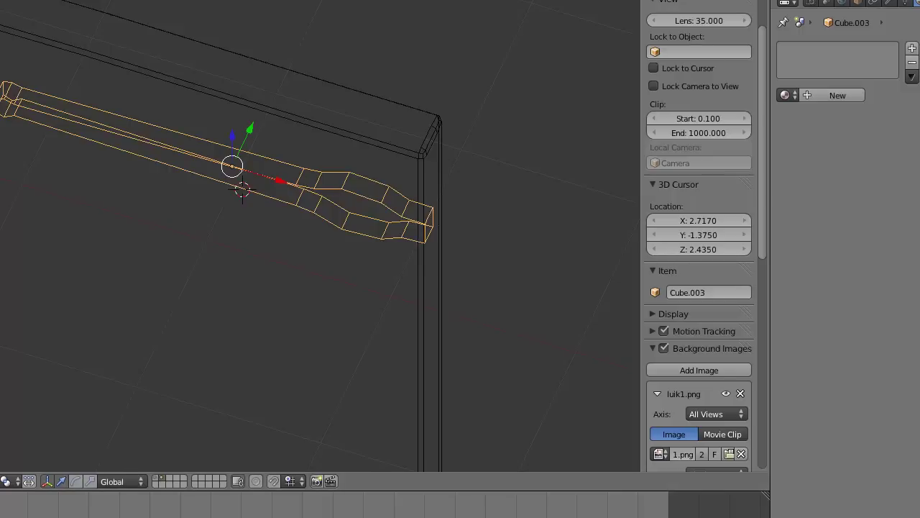
# - Add a Subdivision Surface modifier to the hinge
pyautogui.click(884, 3)
pyautogui.click(828, 47)
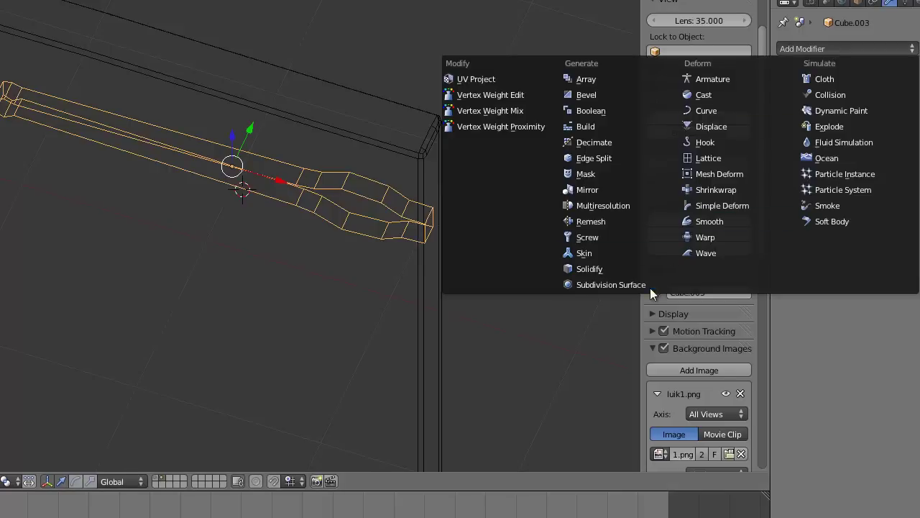
pyautogui.click(637, 283)
# - Show the model in solid shading and move the hinge along Y so it sits on the shutter's front face
pyautogui.press('Tab')
pyautogui.press('KP_1')
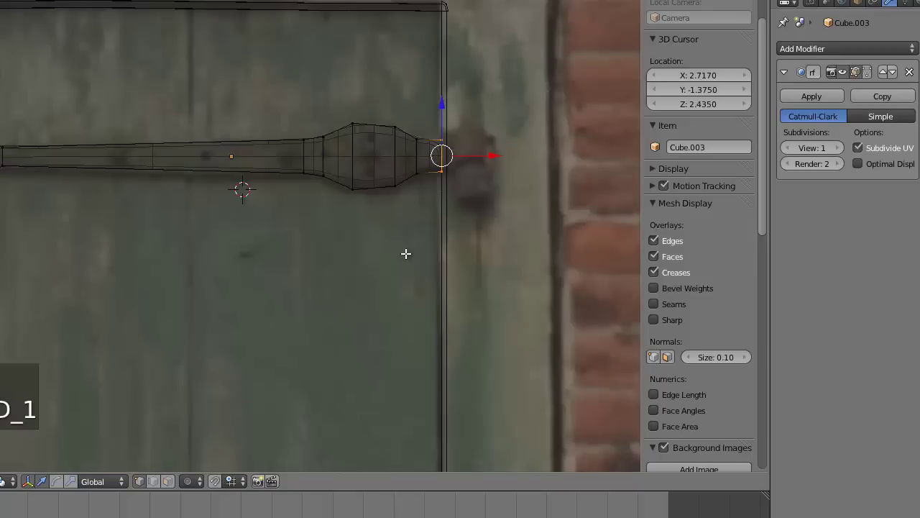
pyautogui.press('z')
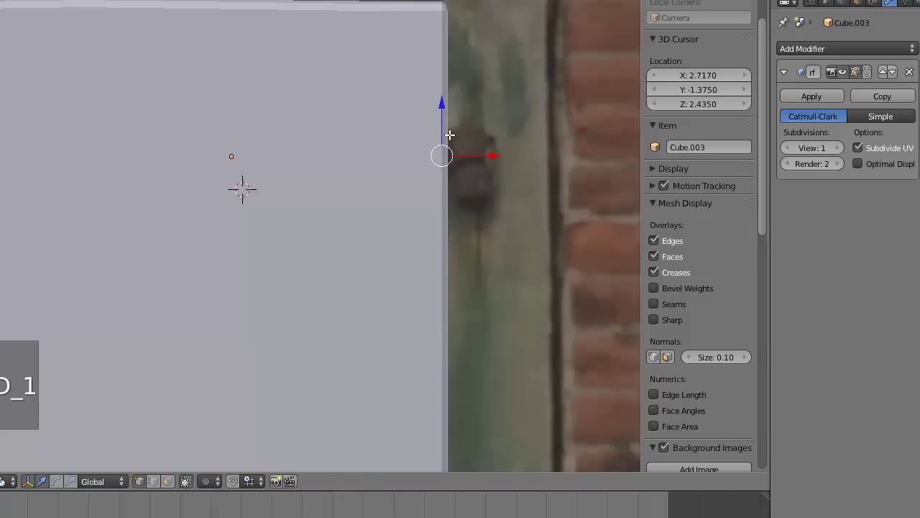
pyautogui.press('Tab')
pyautogui.moveTo(452, 137); pyautogui.dragTo(261, 165, button='middle')
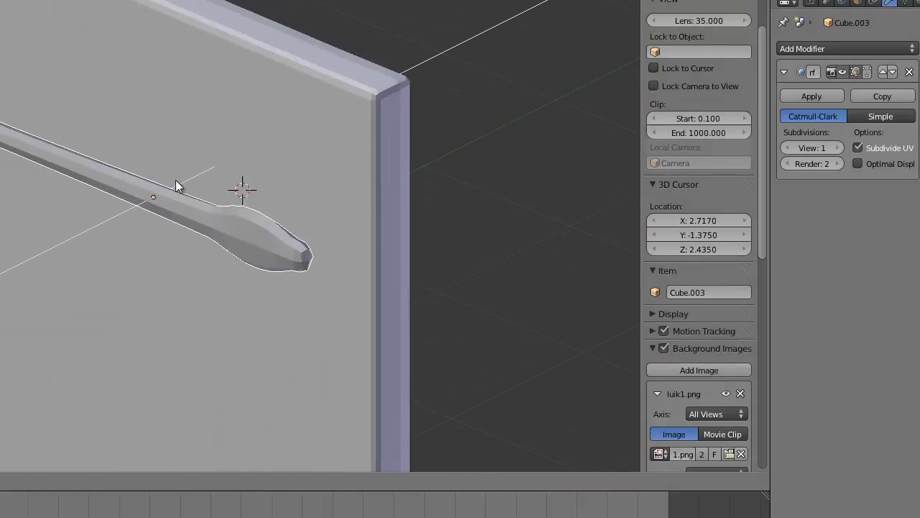
# - Add two lengthwise loop cuts to the hinge in front view, one slid near the upper edge and one near the lower edge
pyautogui.press('KP_1')
pyautogui.press('Tab')
pyautogui.press('z')
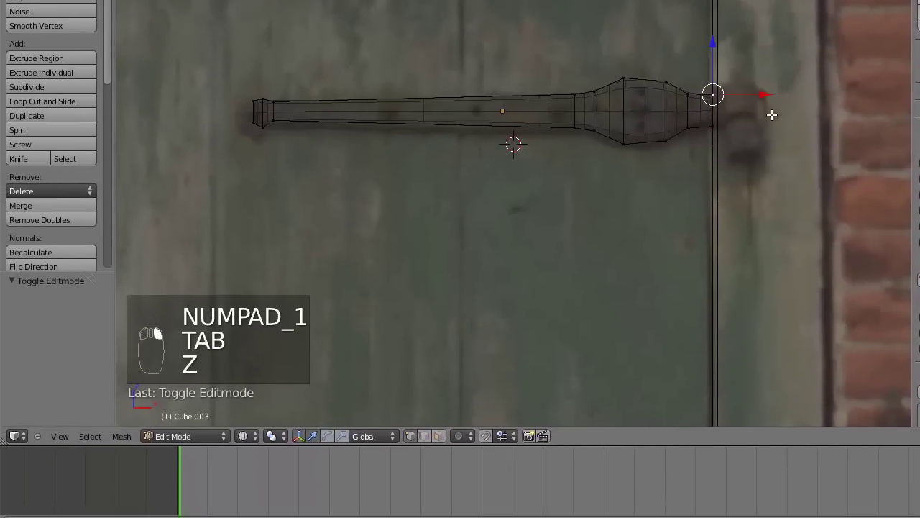
pyautogui.hotkey('ctrl', 'r')
pyautogui.click(626, 126)
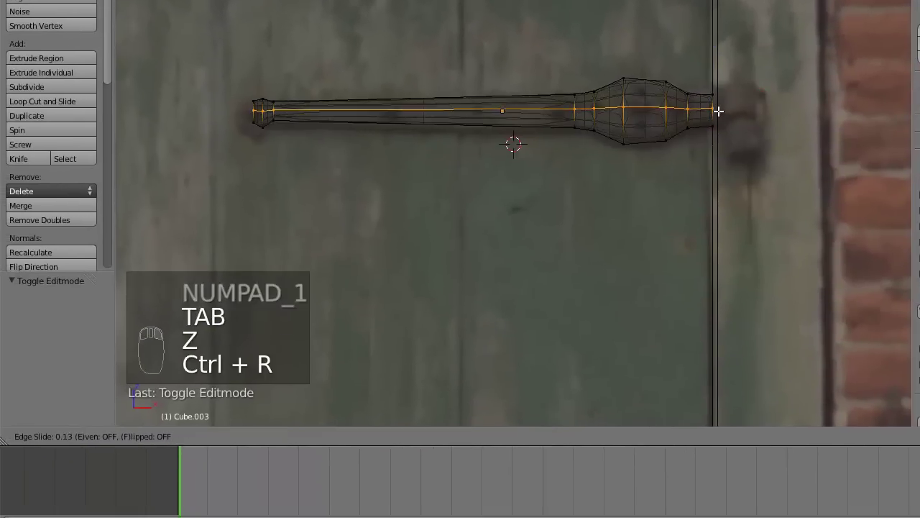
pyautogui.click(714, 104)
pyautogui.hotkey('ctrl', 'r')
pyautogui.click(712, 110)
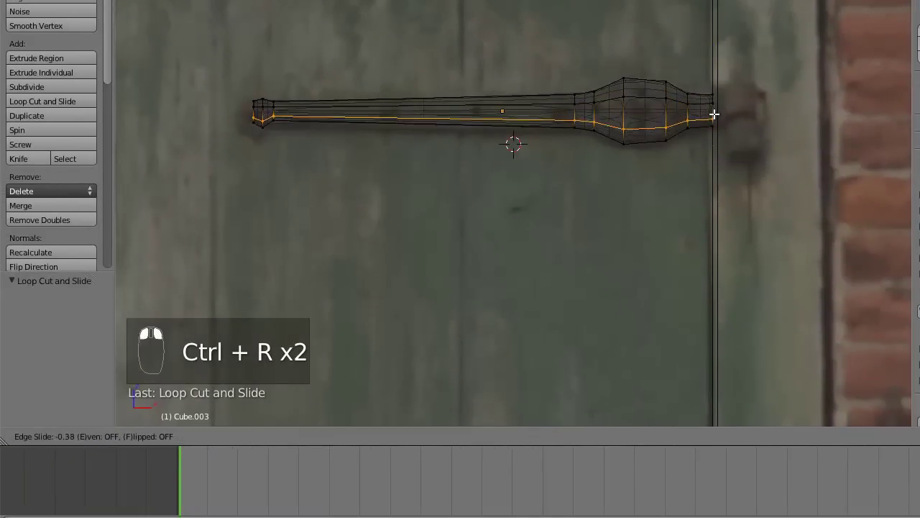
pyautogui.click(714, 114)
# - Try smooth shading on the hinge object and switch it back to flat shading
pyautogui.press('Tab')
pyautogui.press('z')
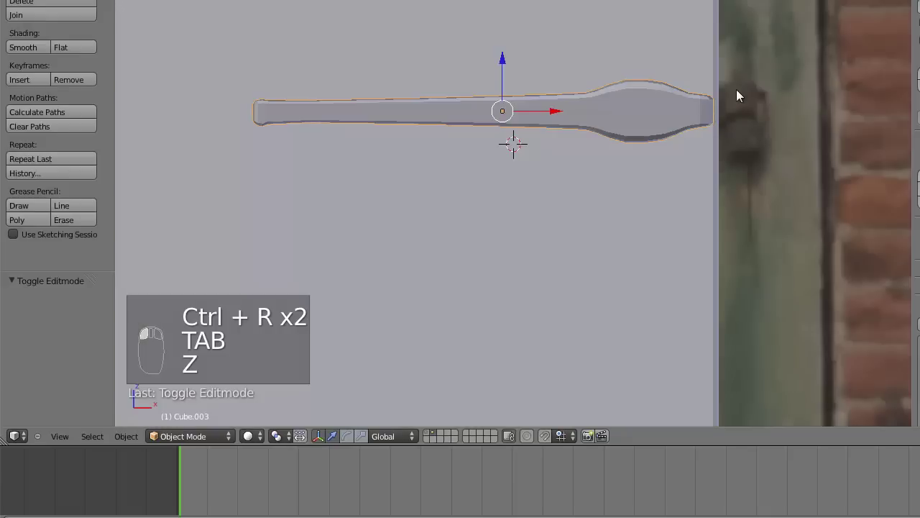
pyautogui.click(26, 47)
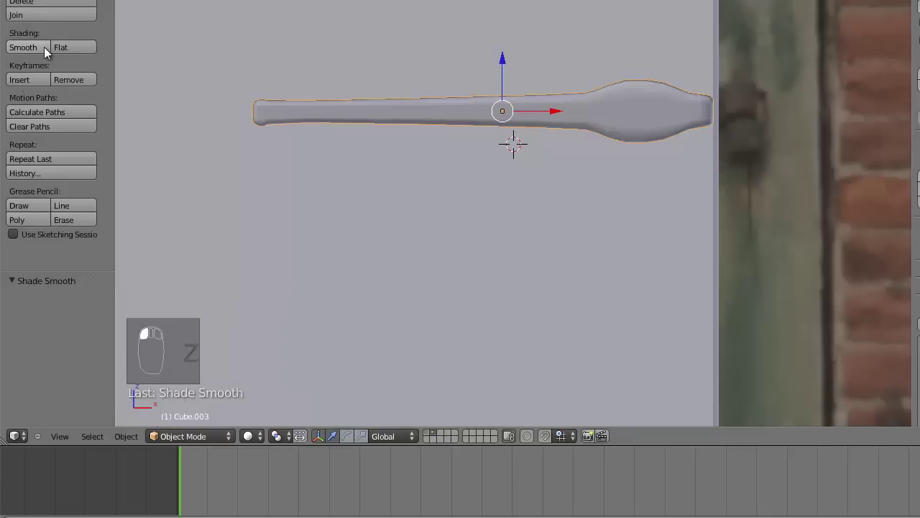
pyautogui.click(68, 48)
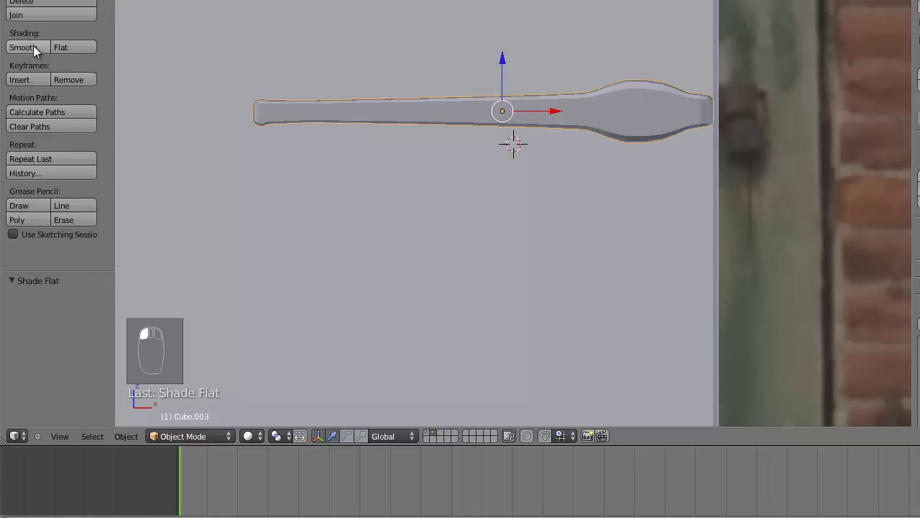
# - Unwrap the entire hinge mesh with Project From View and show the result in the UV/Image Editor
pyautogui.press('Tab')
pyautogui.hotkey('ctrl', 'l')
pyautogui.press('u')
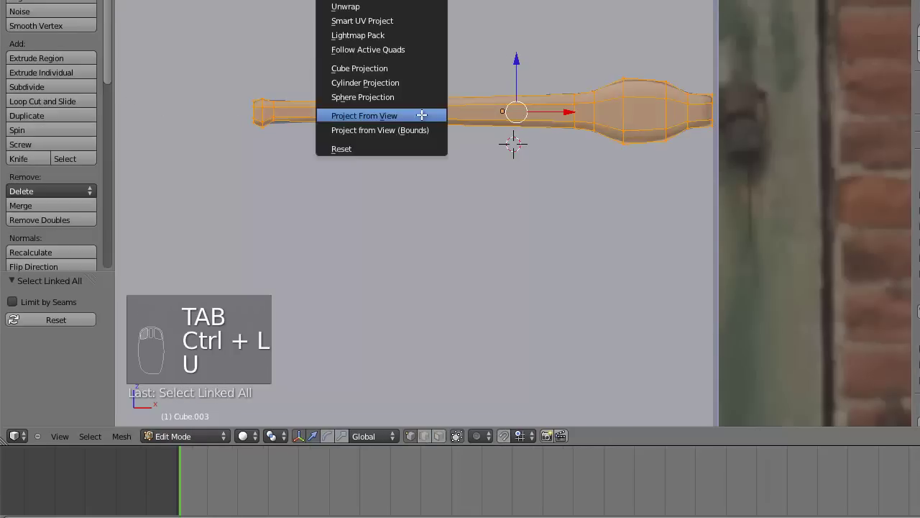
pyautogui.click(421, 115)
pyautogui.click(14, 435)
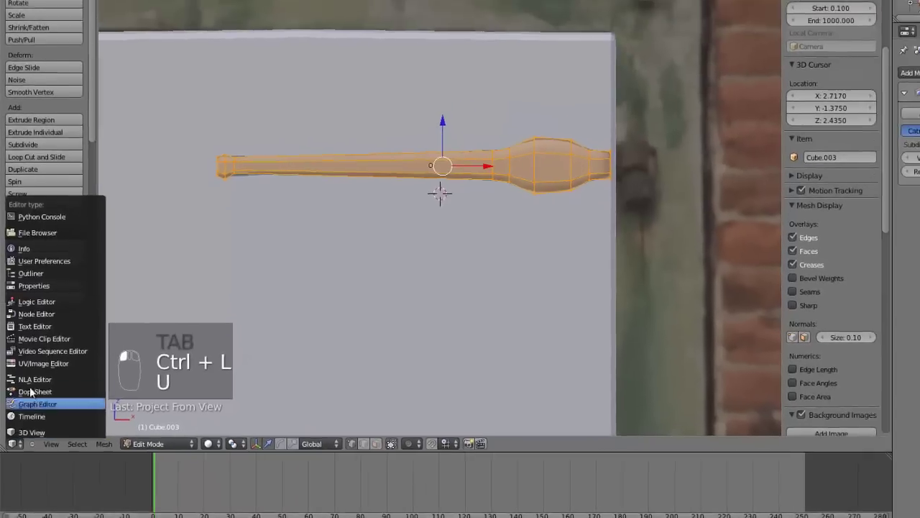
pyautogui.click(54, 342)
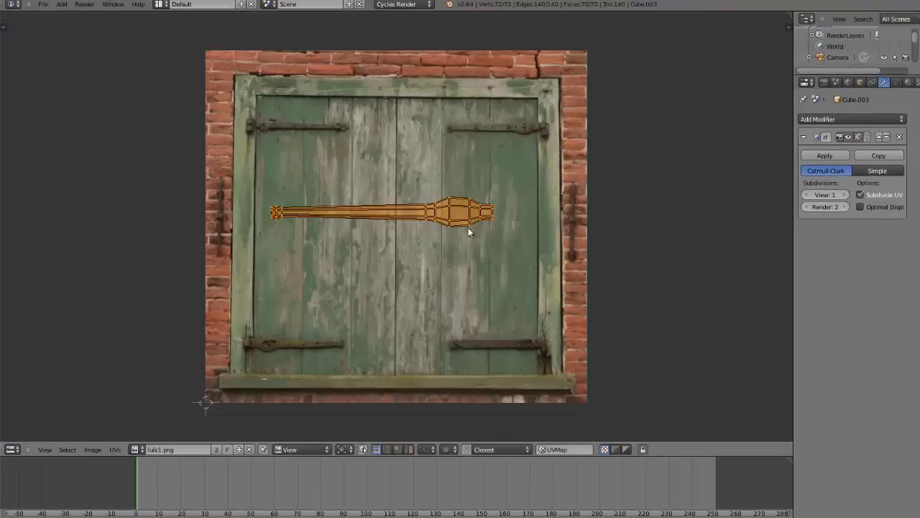
# - Move and scale the hinge's UVs down onto the painted upper-right hinge strap in luik1.png
pyautogui.scroll(1, 468, 229)
pyautogui.moveTo(532, 206); pyautogui.dragTo(426, 278, button='middle')
pyautogui.press('g')
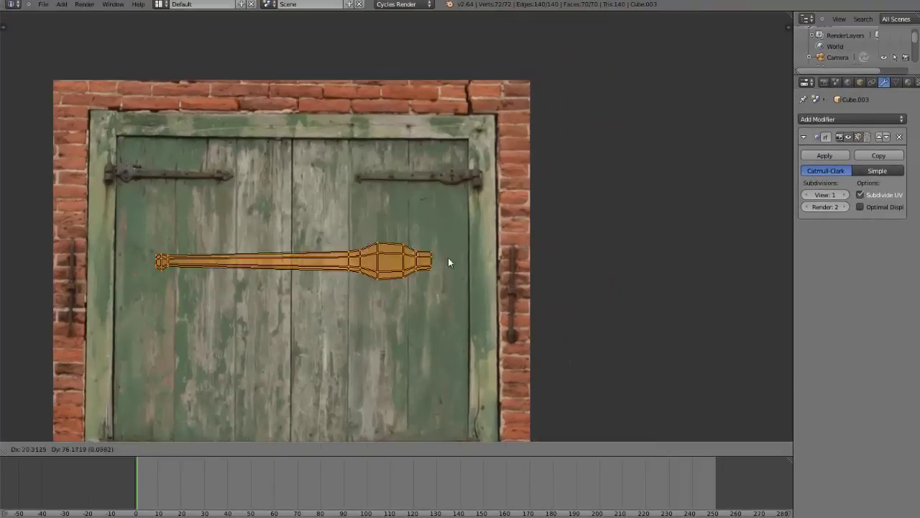
pyautogui.click(546, 161)
pyautogui.scroll(3, 529, 232)
pyautogui.press('s')
pyautogui.click(583, 185)
pyautogui.press('g')
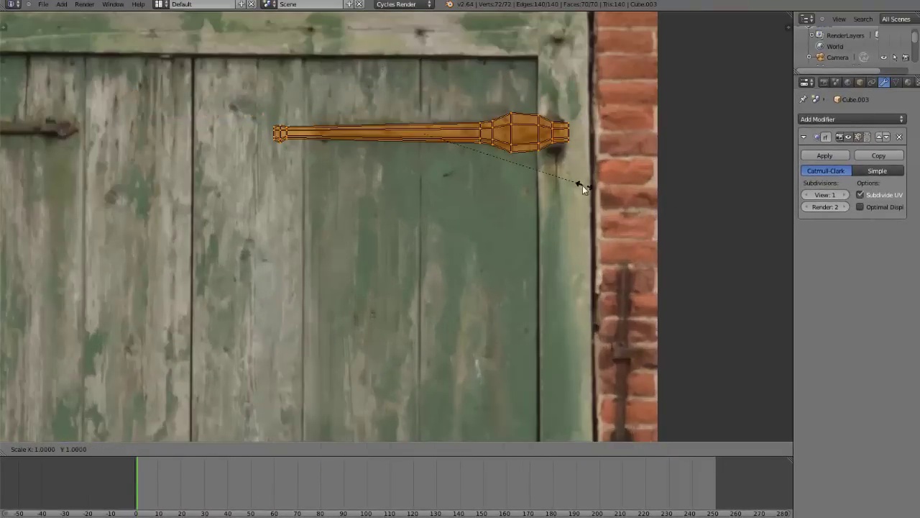
pyautogui.click(548, 169)
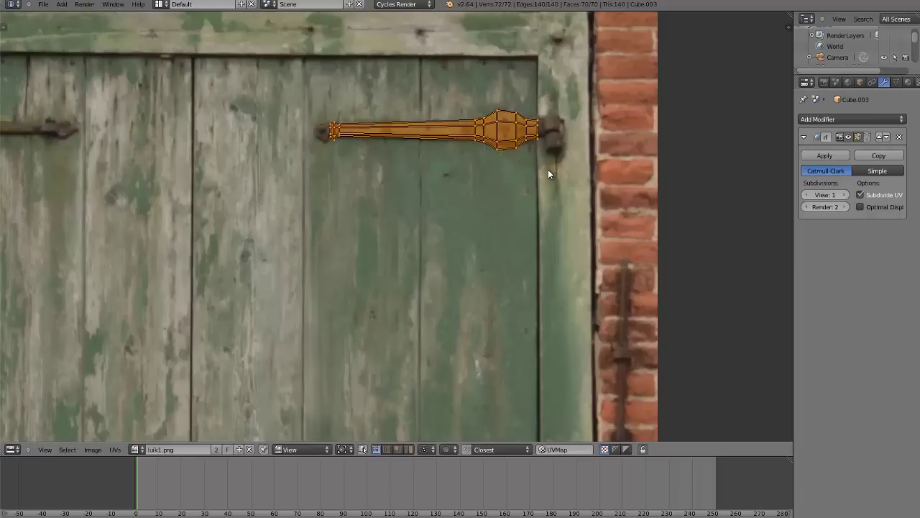
# - Fine-tune the hinge UVs by scaling them along single axes and rotating them slightly to match the painted strap
pyautogui.press('s')
pyautogui.press('x')
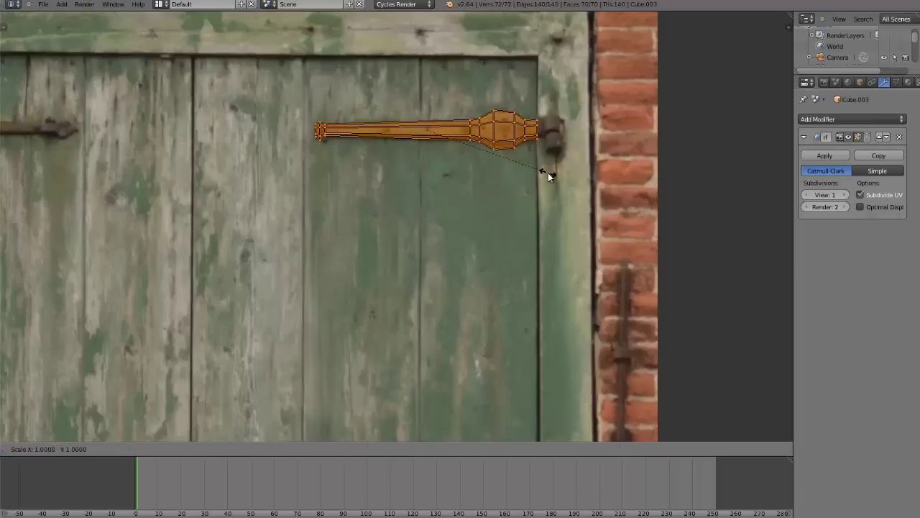
pyautogui.press('y')
pyautogui.click(531, 166)
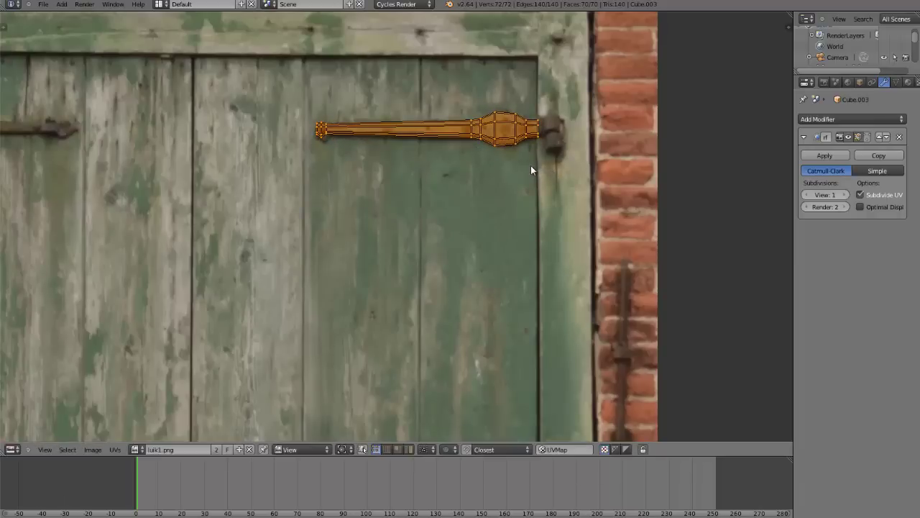
pyautogui.scroll(3, 530, 165)
pyautogui.press('s')
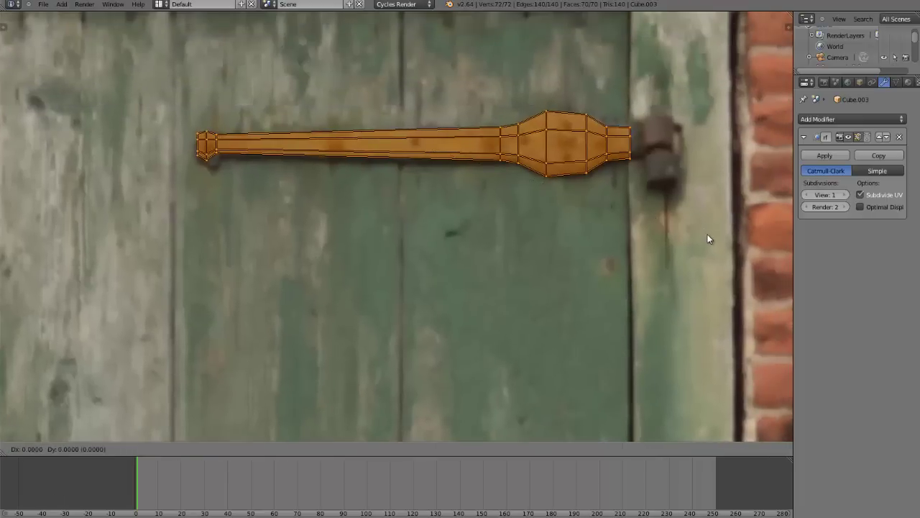
pyautogui.press('x')
pyautogui.press('r')
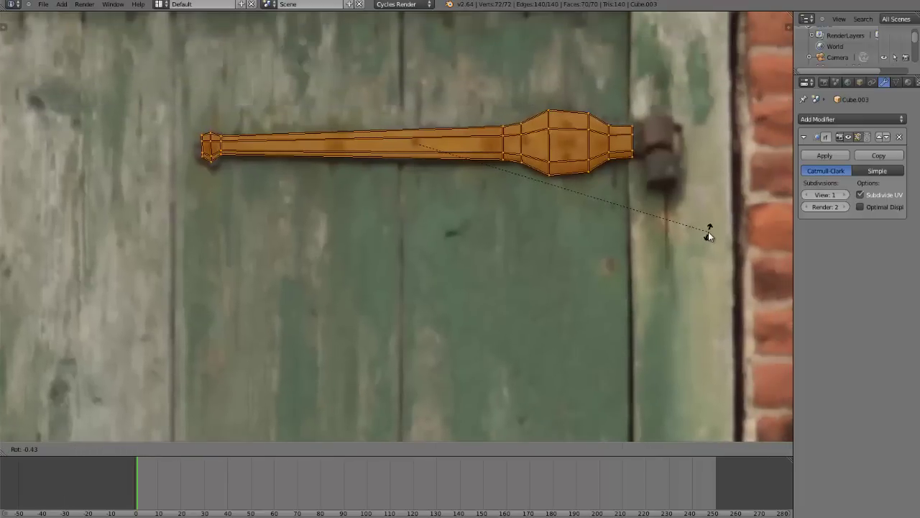
pyautogui.click(693, 230)
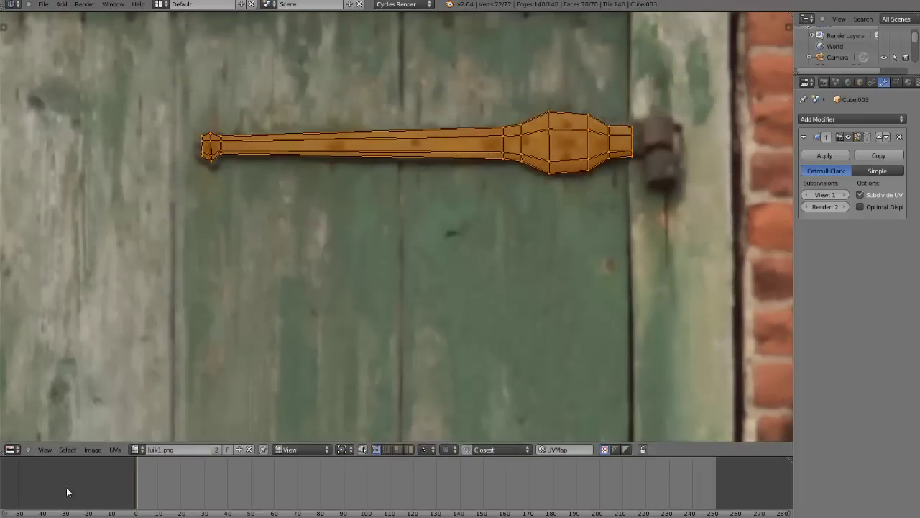
# - Back in the 3D View in Object Mode, make a linked duplicate of the hinge and move it down along Z to the shutter's lower half
pyautogui.click(11, 449)
pyautogui.click(33, 435)
pyautogui.press('Tab')
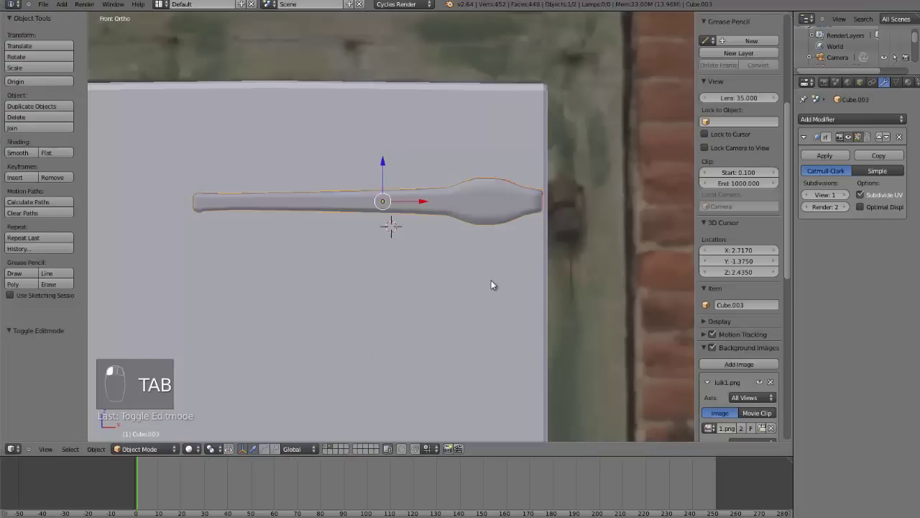
pyautogui.scroll(-7, 478, 261)
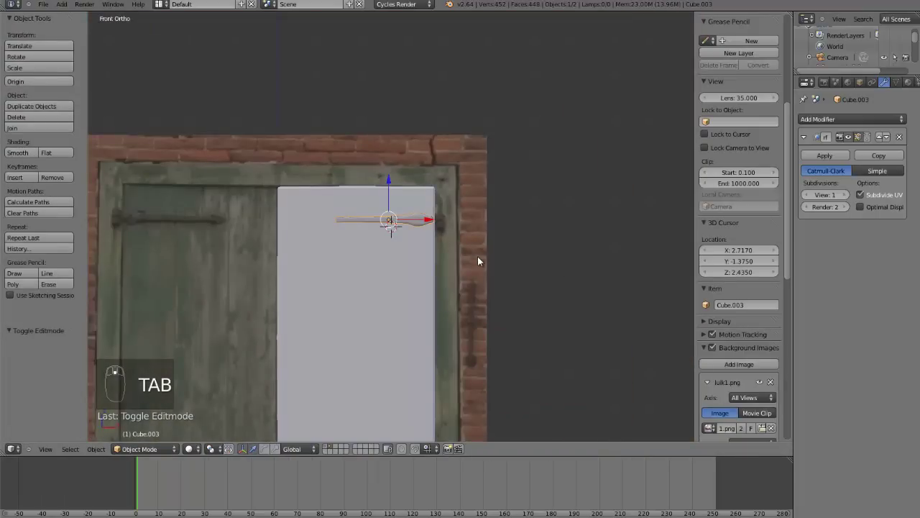
pyautogui.hotkey('alt', 'd')
pyautogui.press('g')
pyautogui.press('z')
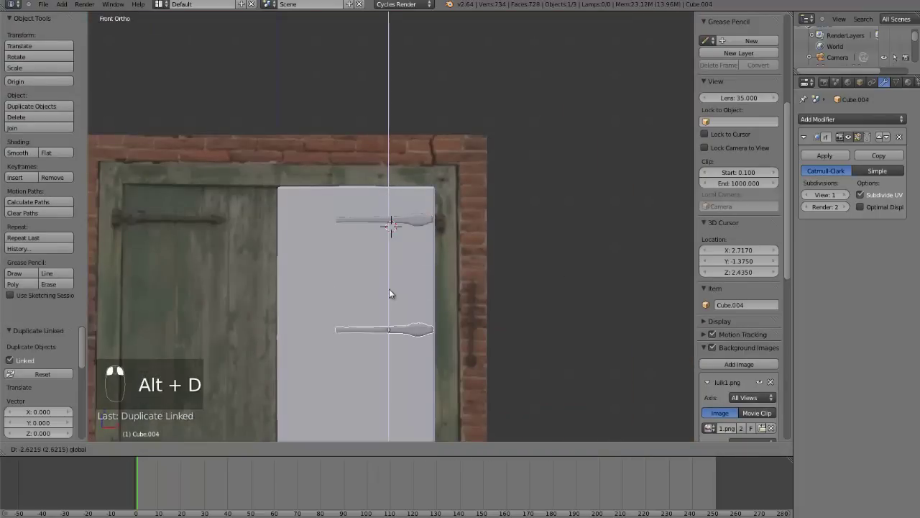
pyautogui.click(389, 288)
pyautogui.press('ctrl+KP_Decimal')
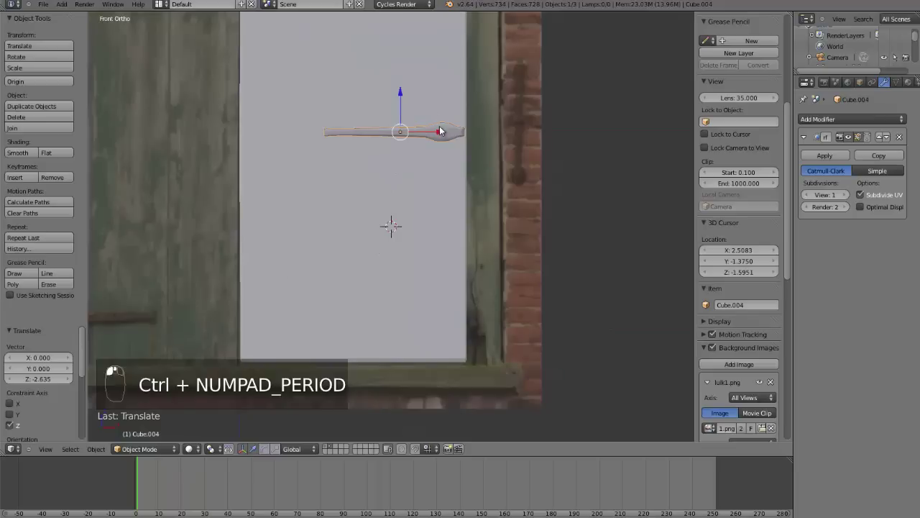
pyautogui.moveTo(400, 95); pyautogui.dragTo(411, 224)
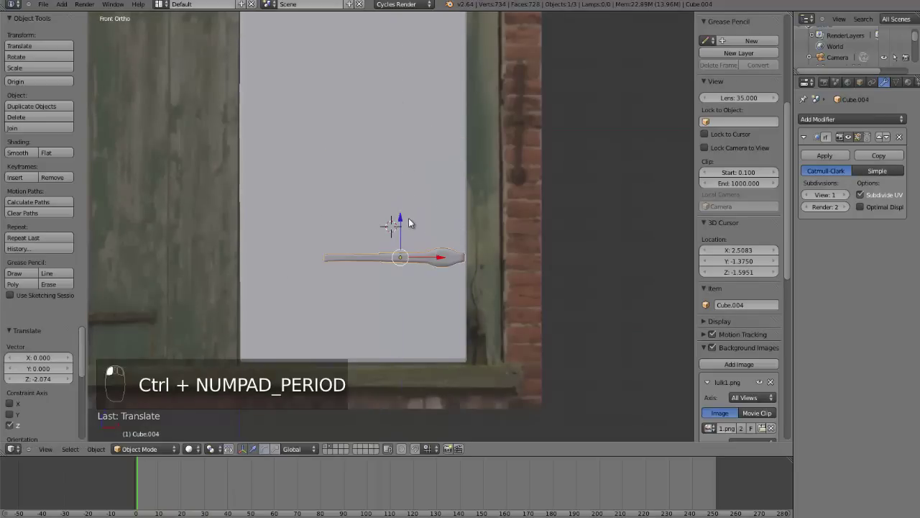
# - Show the model in Texture shading and lower the duplicated hinge about 0.95 along Z onto the painted lower hinge
pyautogui.scroll(-2, 413, 231)
pyautogui.click(189, 450)
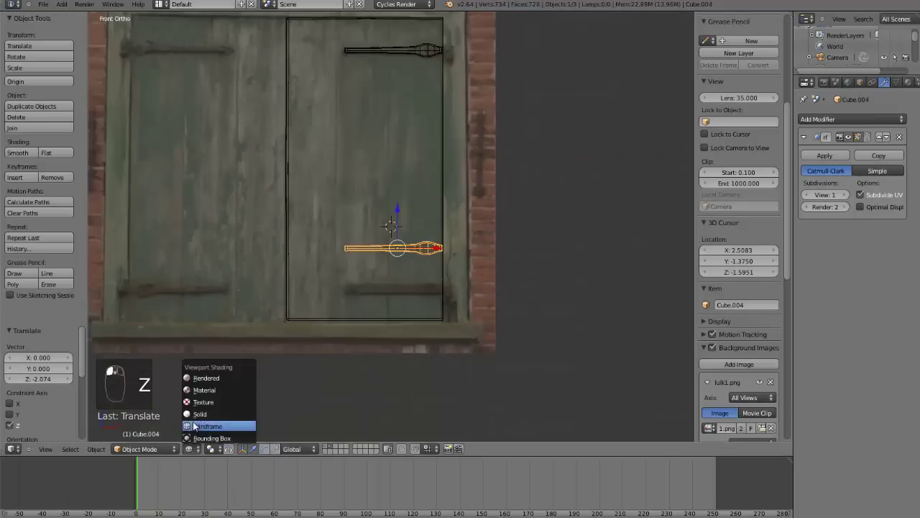
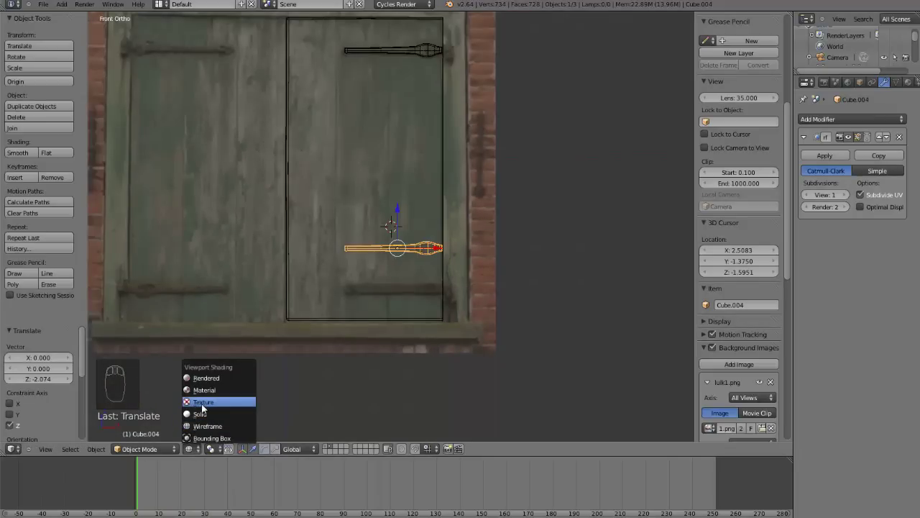
pyautogui.click(200, 413)
pyautogui.scroll(3, 354, 305)
pyautogui.press('g')
pyautogui.press('z')
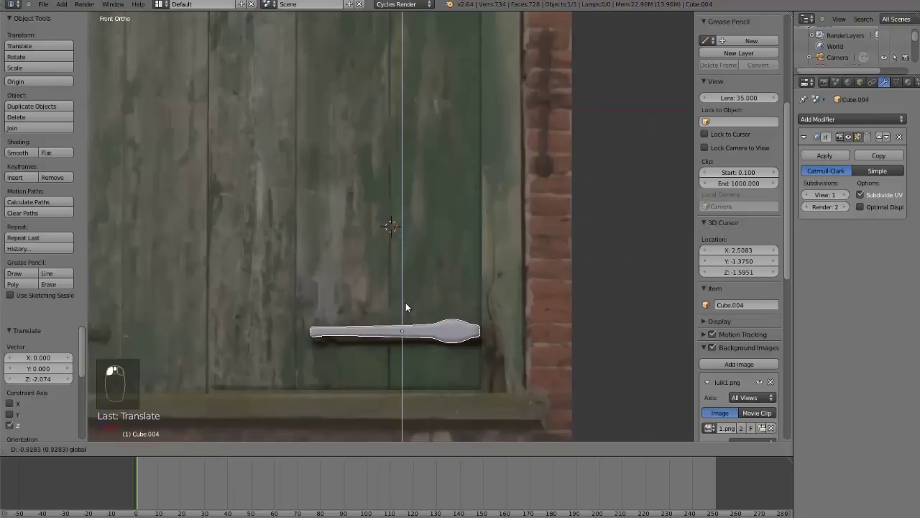
pyautogui.click(405, 303)
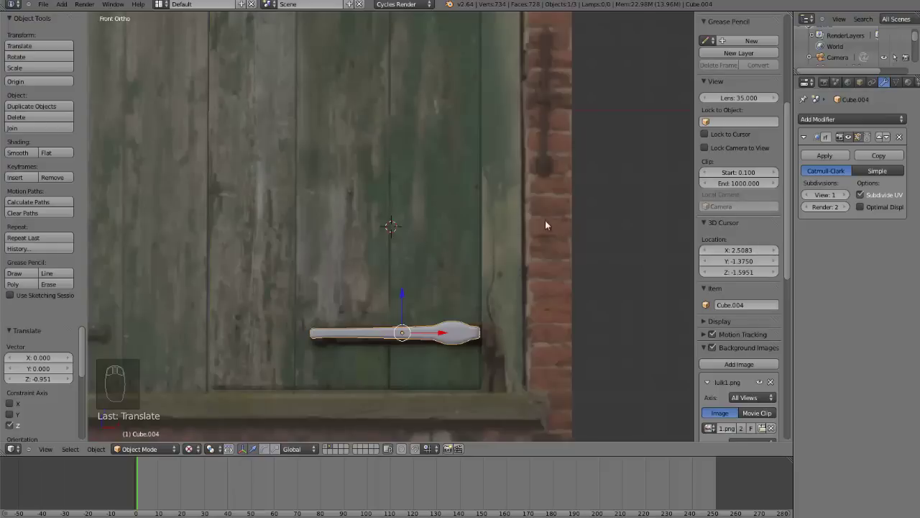
# - Give the hinge a new material with an Image Texture as its color, loading luik1.png from the tutorial_3 folder
pyautogui.click(908, 83)
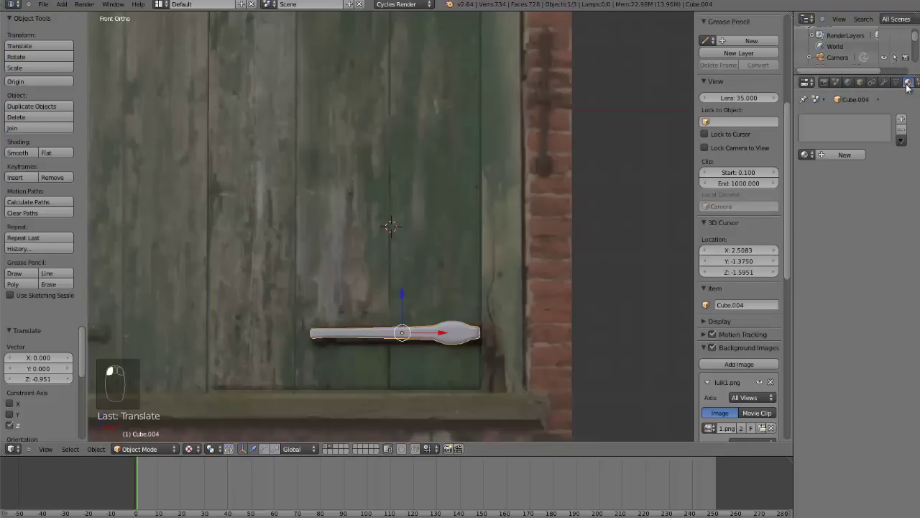
pyautogui.click(844, 154)
pyautogui.click(904, 209)
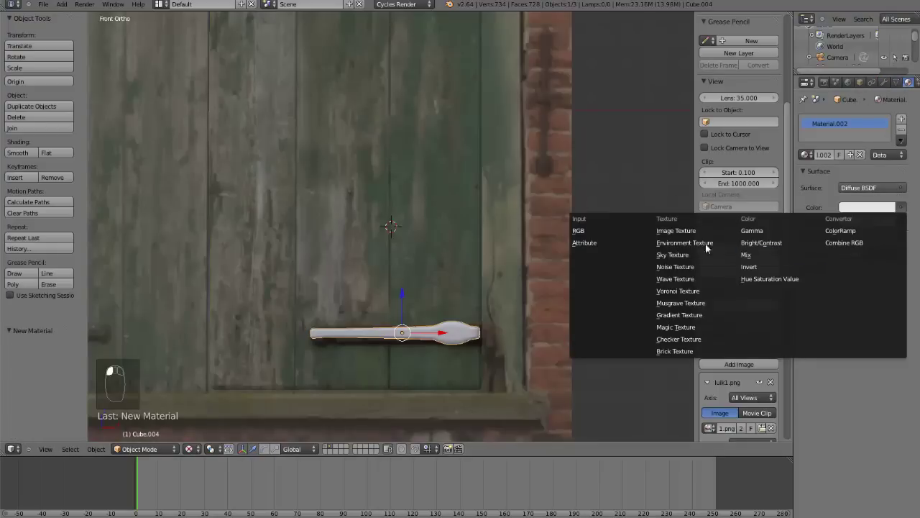
pyautogui.click(672, 229)
pyautogui.click(897, 223)
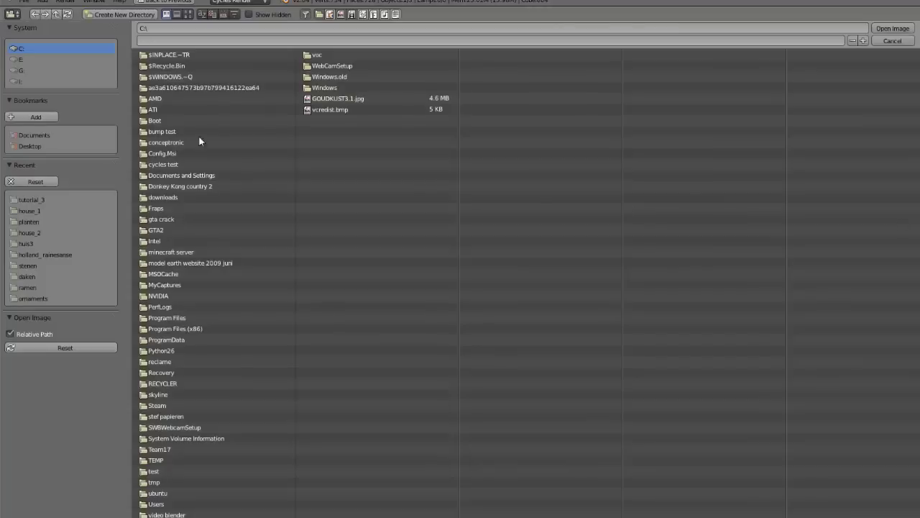
pyautogui.click(40, 199)
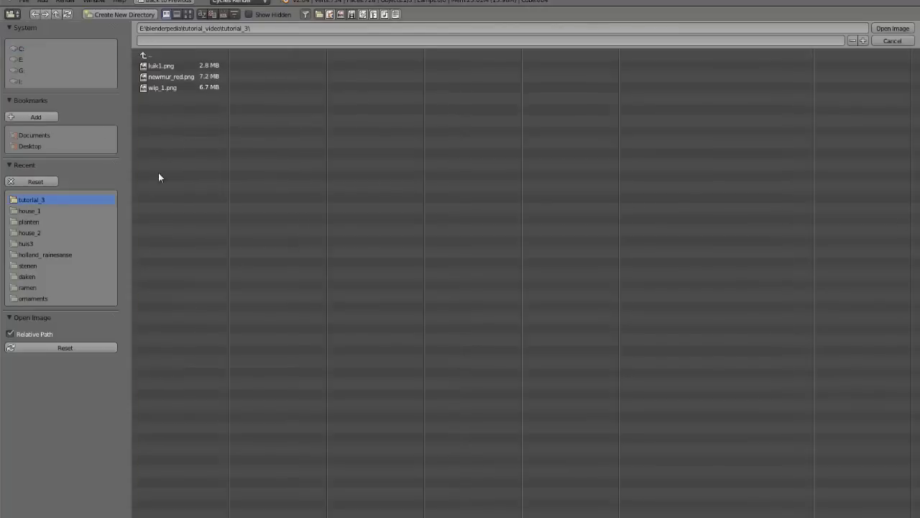
pyautogui.click(163, 67)
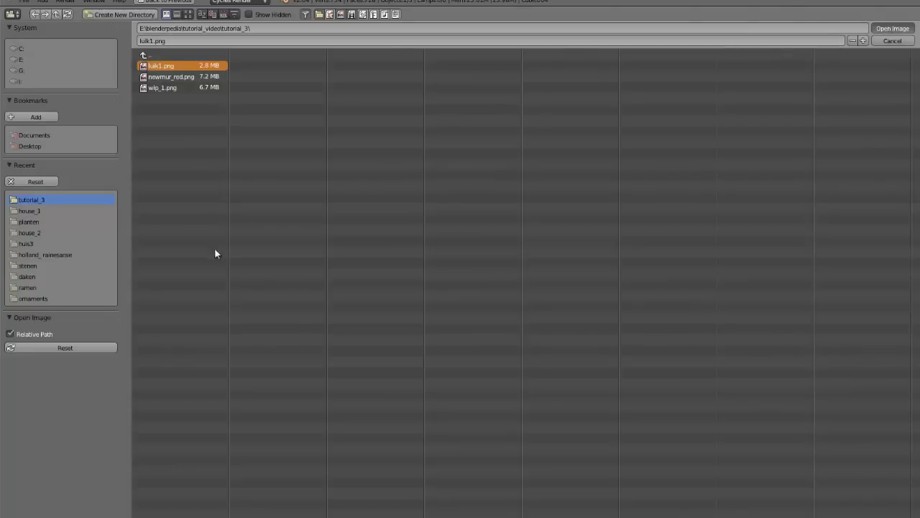
pyautogui.press('Return')
# - Select both hinges and move them along Y so they sit against the shutter's front face
pyautogui.scroll(-2, 371, 245)
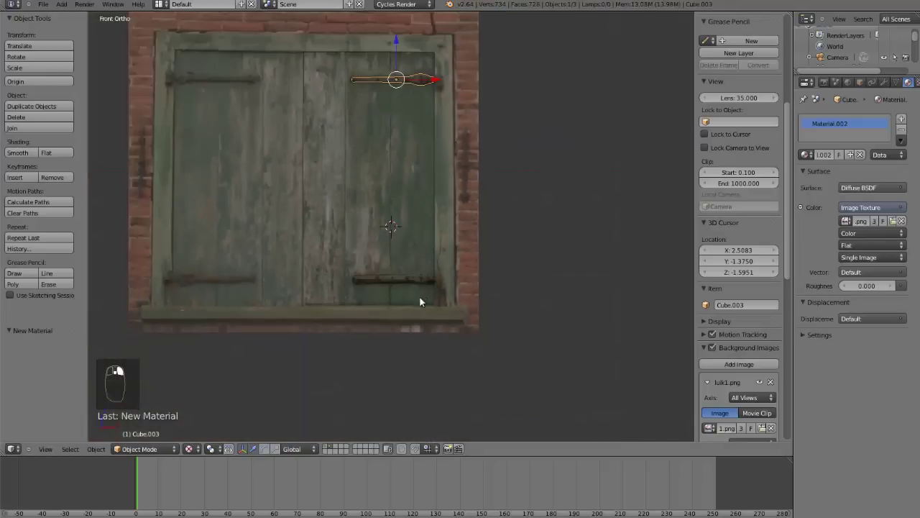
pyautogui.moveTo(420, 302); pyautogui.dragTo(376, 308, button='middle')
pyautogui.keyDown('shift'); pyautogui.rightClick(390, 295); pyautogui.keyUp('shift')
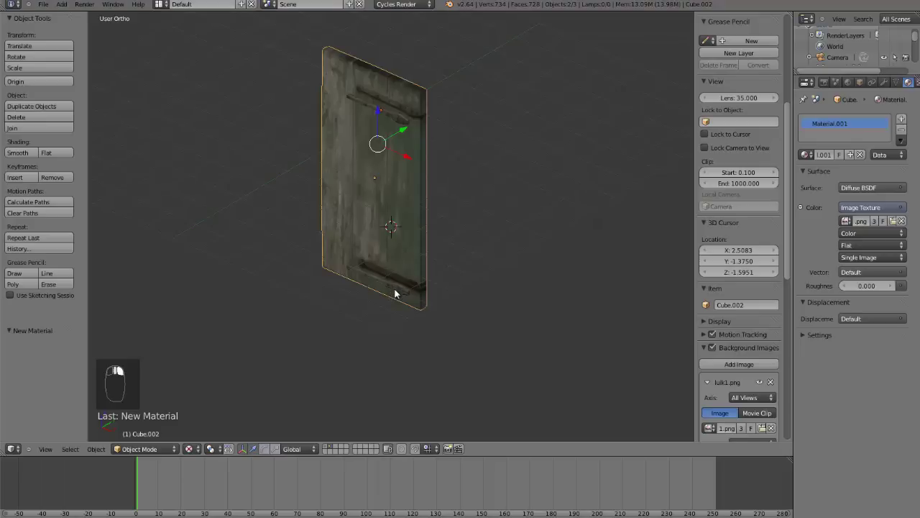
pyautogui.rightClick(395, 293)
pyautogui.scroll(2, 401, 126)
pyautogui.press('g')
pyautogui.press('y')
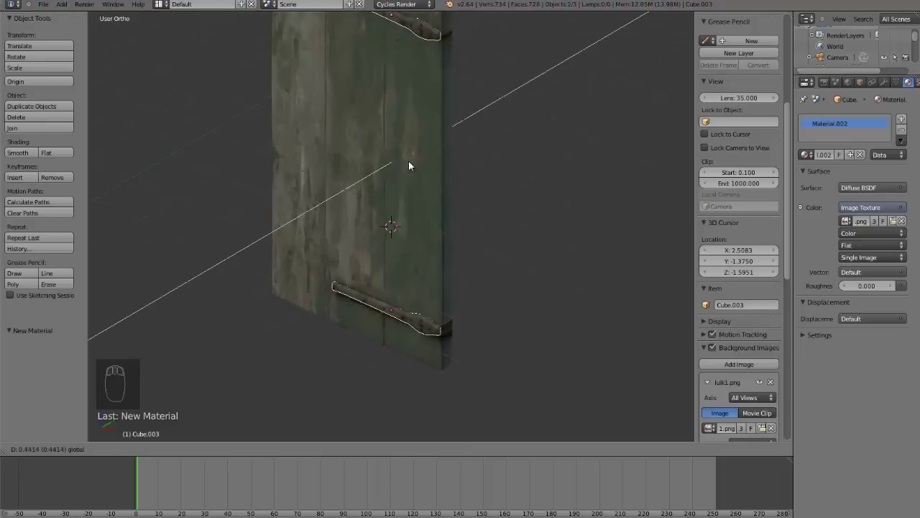
pyautogui.click(408, 166)
pyautogui.moveTo(409, 166); pyautogui.dragTo(415, 142, button='middle')
pyautogui.moveTo(415, 162); pyautogui.dragTo(416, 164)
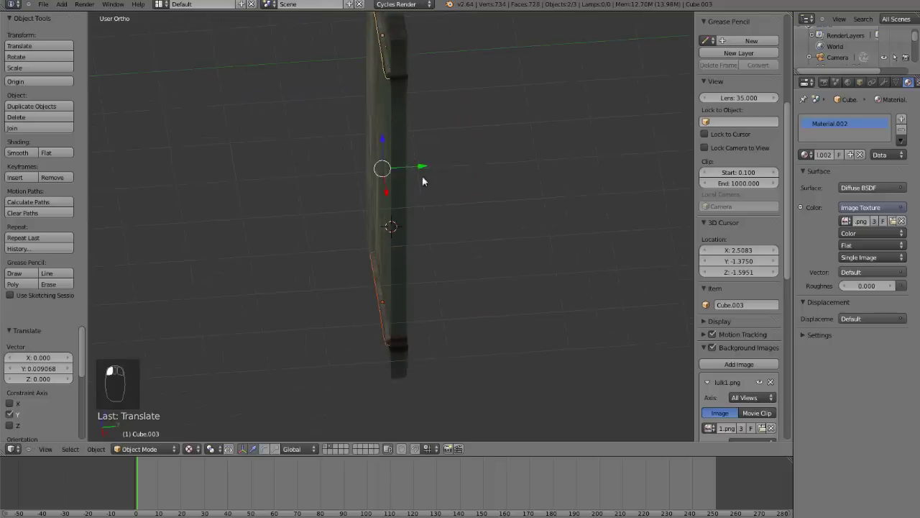
pyautogui.moveTo(422, 176); pyautogui.dragTo(508, 254, button='middle')
# - In front view, lower the bottom hinge about 0.03 along Z and scale it by about 1.157 along Z
pyautogui.press('KP_1')
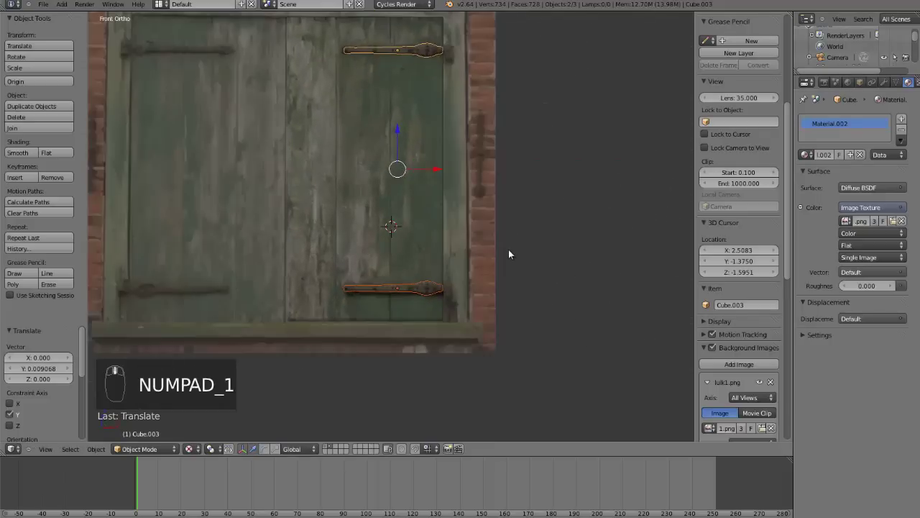
pyautogui.rightClick(424, 291)
pyautogui.scroll(4, 424, 291)
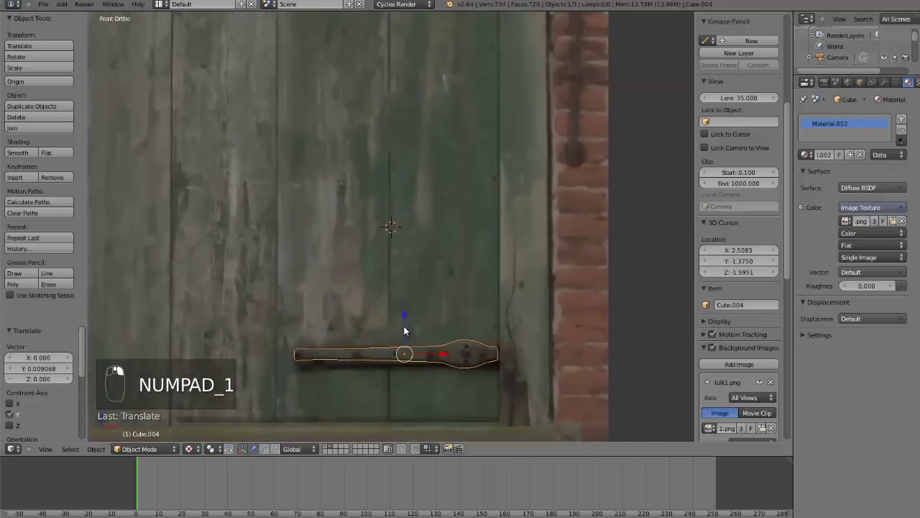
pyautogui.moveTo(405, 328); pyautogui.dragTo(417, 330)
pyautogui.press('s')
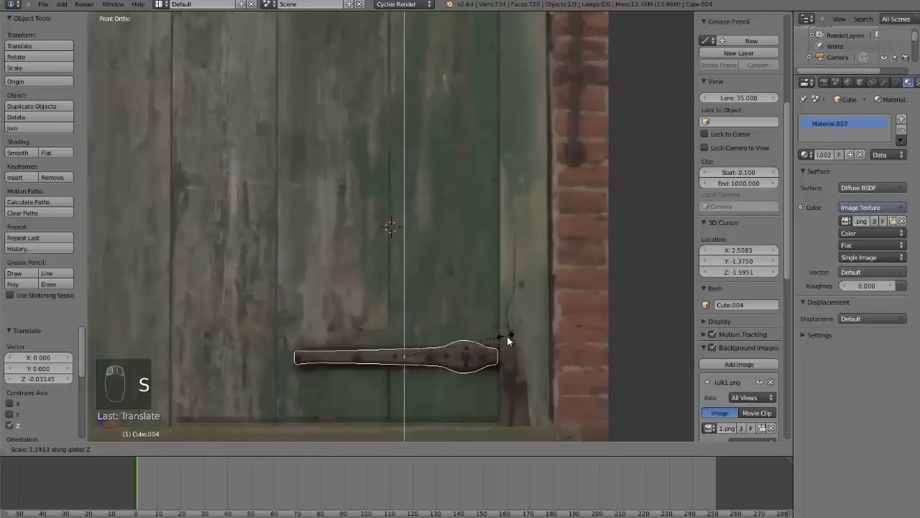
pyautogui.click(509, 336)
# - Shift the bottom hinge about 0.036 along X to line up with the shutter's outer edge
pyautogui.scroll(-2, 476, 320)
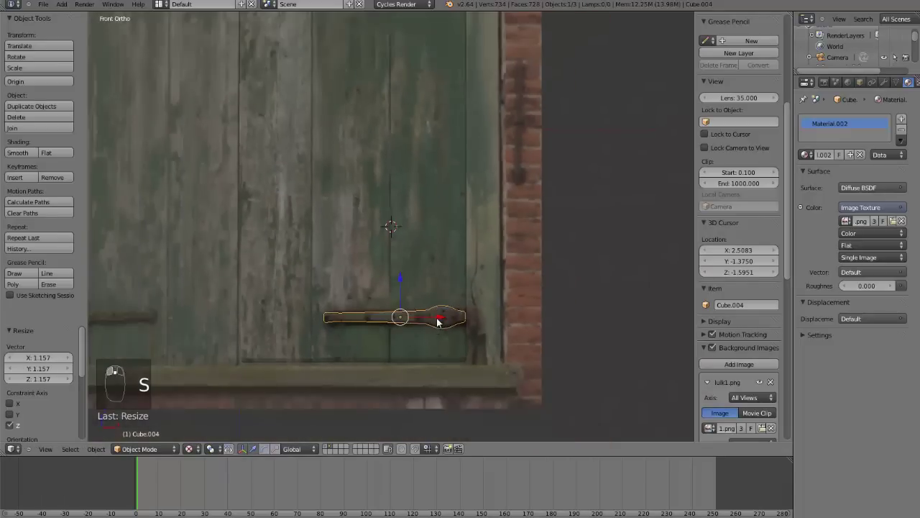
pyautogui.moveTo(437, 322); pyautogui.dragTo(443, 319)
pyautogui.scroll(-2, 443, 319)
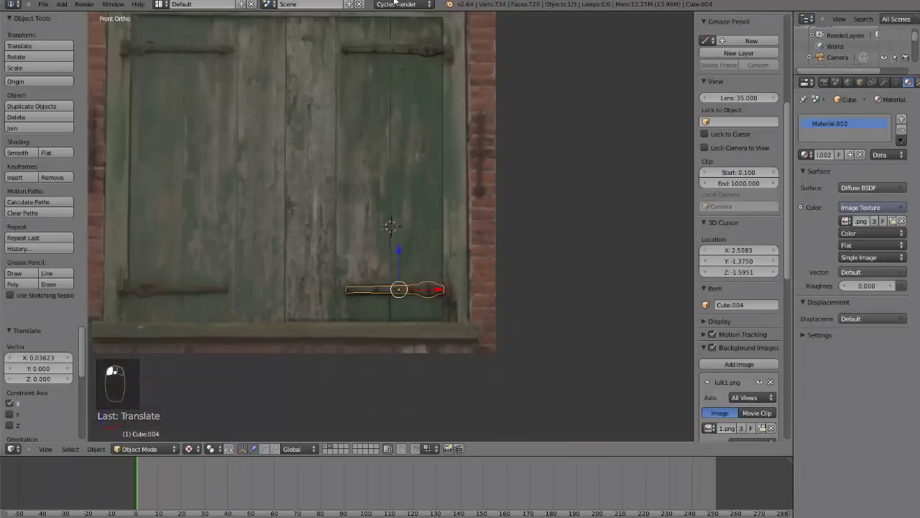
# - Move the shutter and both of its hinges to the first layer and show that layer
pyautogui.rightClick(429, 54)
pyautogui.keyDown('shift'); pyautogui.rightClick(433, 113); pyautogui.keyUp('shift')
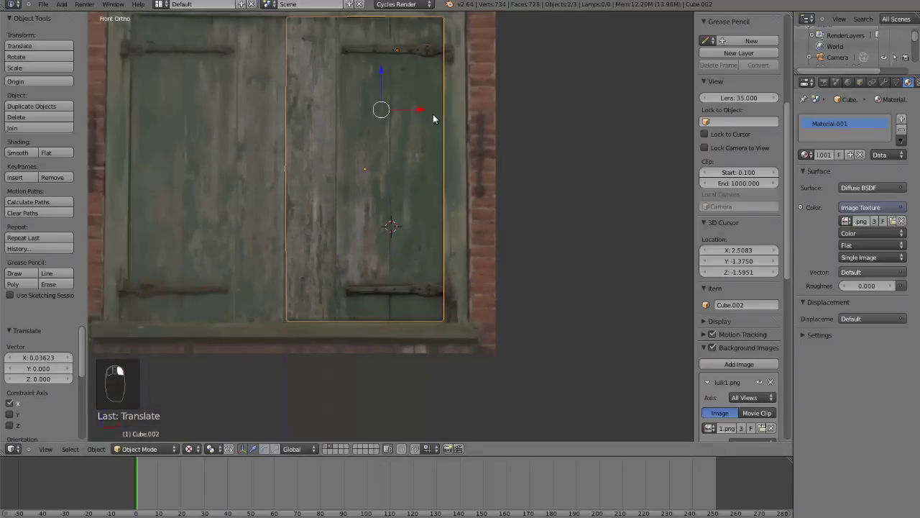
pyautogui.keyDown('shift'); pyautogui.rightClick(397, 267); pyautogui.keyUp('shift')
pyautogui.scroll(-3, 424, 281)
pyautogui.press('b')
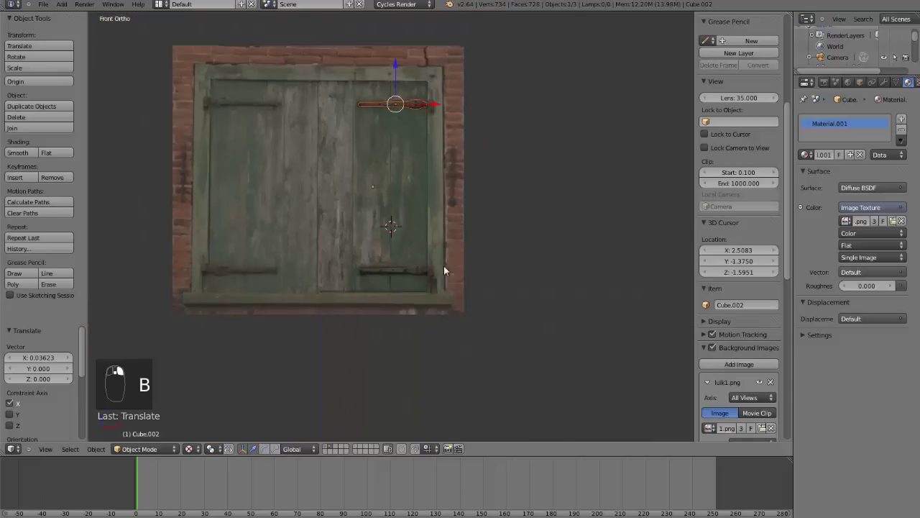
pyautogui.moveTo(466, 311); pyautogui.dragTo(344, 81)
pyautogui.press('m')
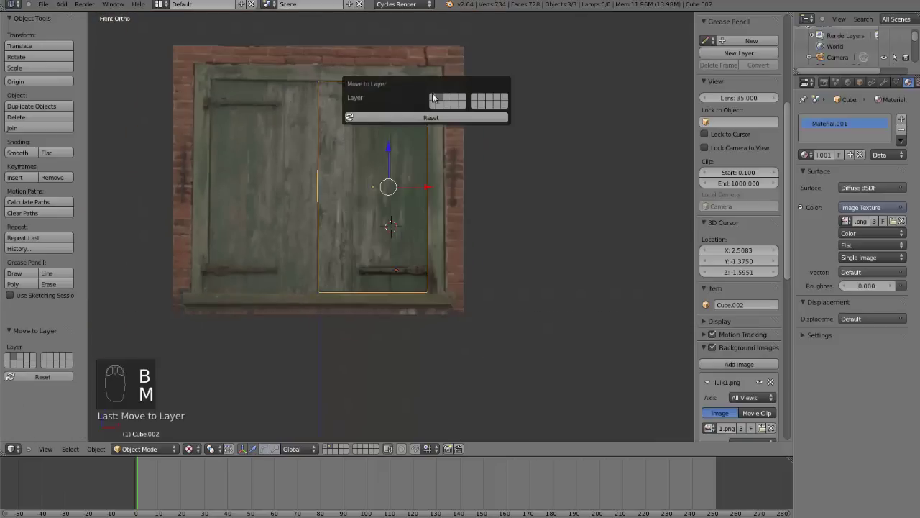
pyautogui.click(438, 98)
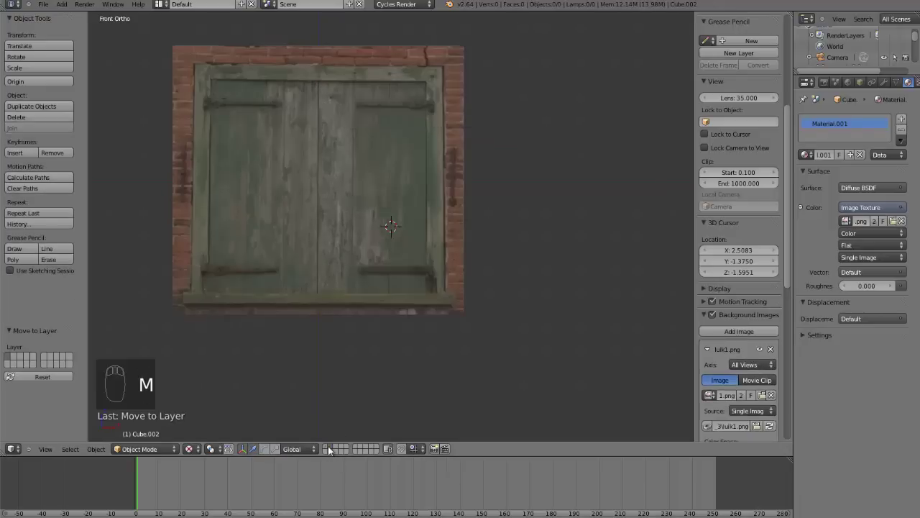
pyautogui.click(327, 448)
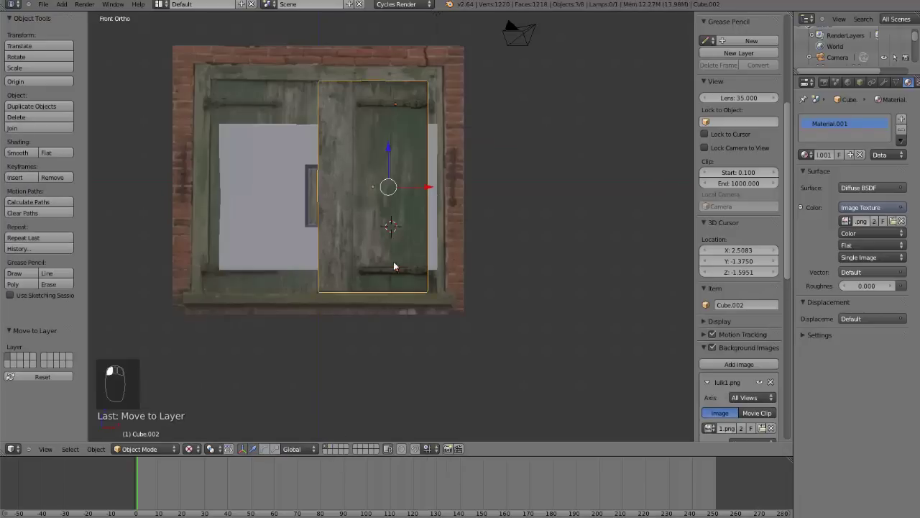
# - Move the shutter and its hinges about 5.85 along X, clear of the wall
pyautogui.scroll(1, 382, 206)
pyautogui.press('g')
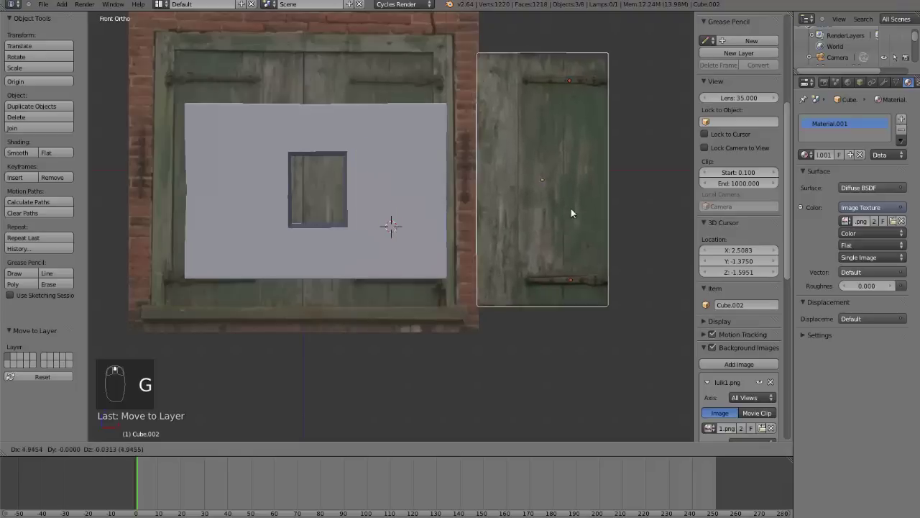
pyautogui.click(587, 207)
# - Open the window frame's mesh for editing, select all its linked geometry and show it in wireframe
pyautogui.press('ctrl+KP_Decimal')
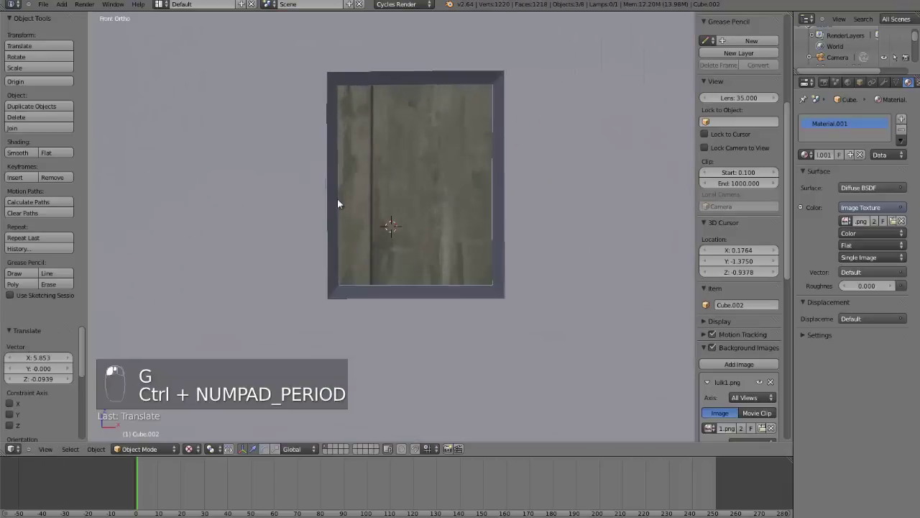
pyautogui.press('Tab')
pyautogui.scroll(3, 467, 274)
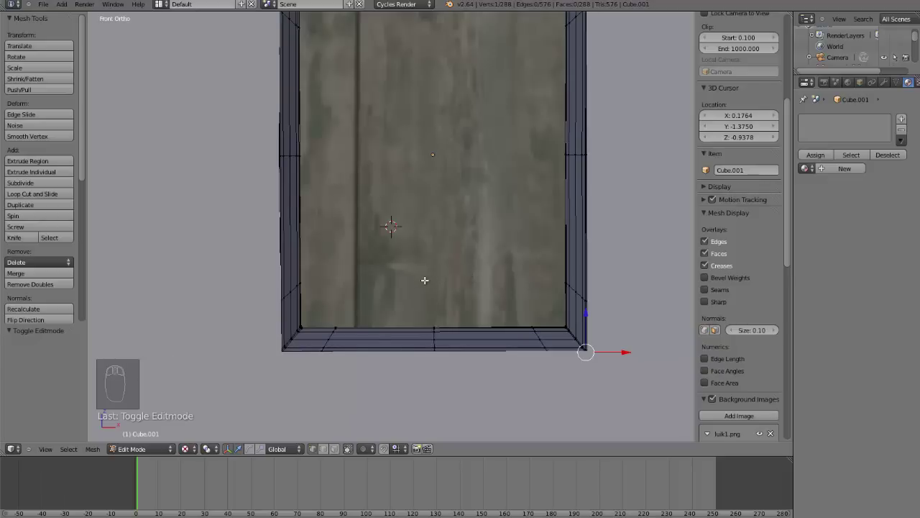
pyautogui.hotkey('ctrl', 'l')
pyautogui.press('z')
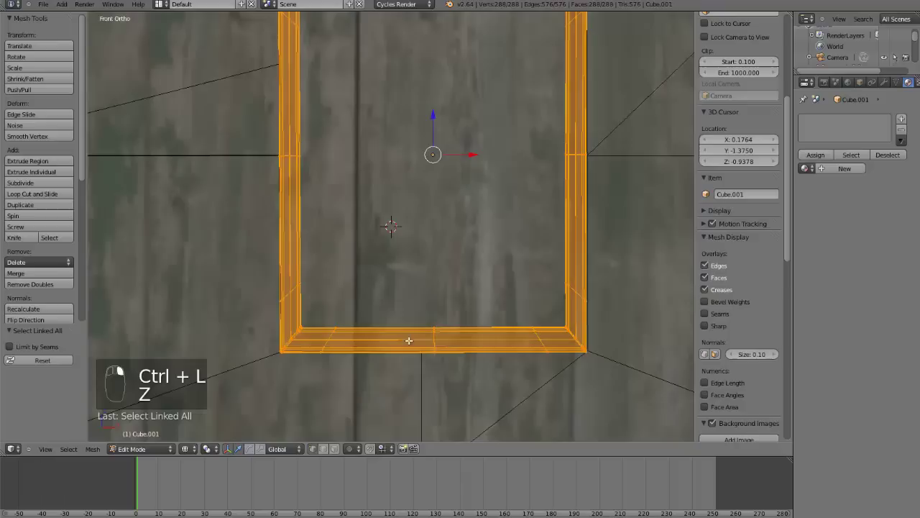
# - Circle-select only the window frame's bottom and top bars and unwrap them with Project From View
pyautogui.rightClick(359, 338)
pyautogui.press('c')
pyautogui.moveTo(359, 340)
pyautogui.mouseDown()
pyautogui.moveTo(295, 338)
pyautogui.moveTo(338, 353)
pyautogui.moveTo(306, 351)
pyautogui.moveTo(406, 336)
pyautogui.moveTo(546, 337)
pyautogui.moveTo(578, 346)
pyautogui.mouseUp()
pyautogui.scroll(-4, 578, 346)
pyautogui.press('c')
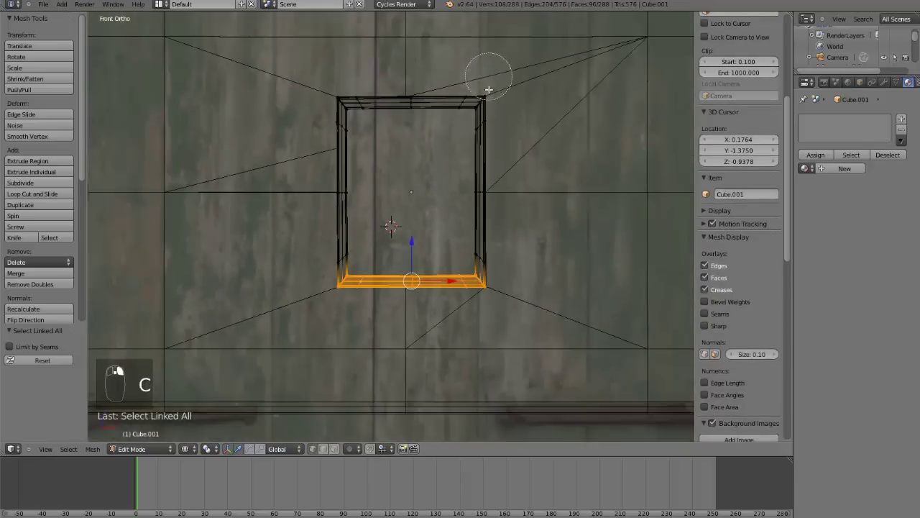
pyautogui.moveTo(487, 77); pyautogui.dragTo(425, 85)
pyautogui.rightClick(314, 88)
pyautogui.press('u')
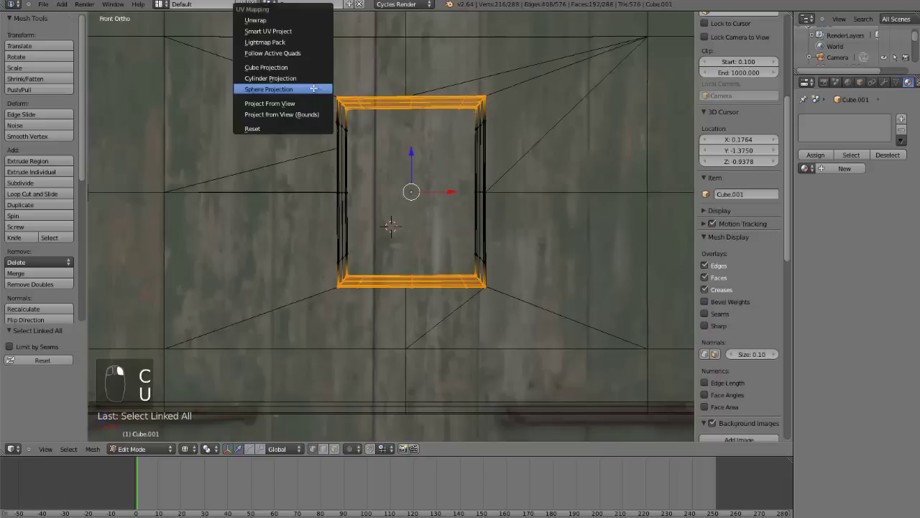
pyautogui.click(302, 100)
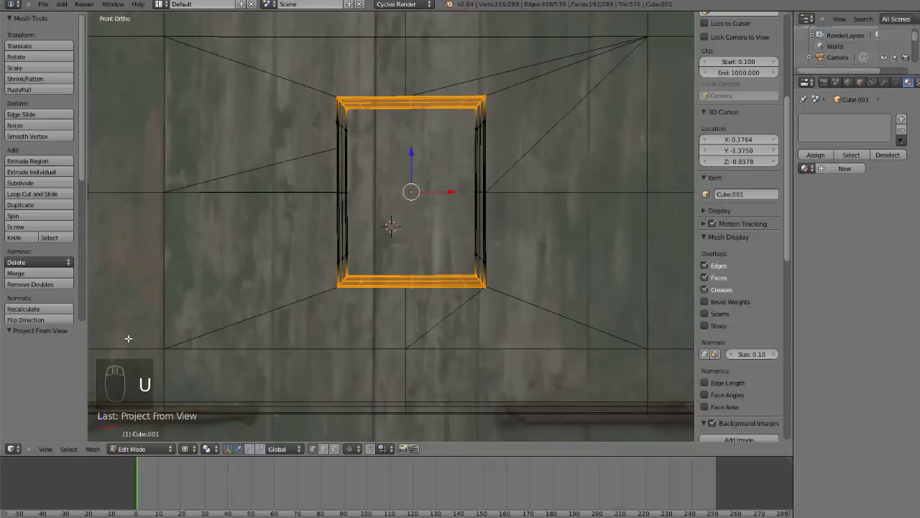
# - Give the window frame a new material with an Image Texture as its color, loading luik1.png from the tutorial_3 folder
pyautogui.click(849, 169)
pyautogui.click(899, 222)
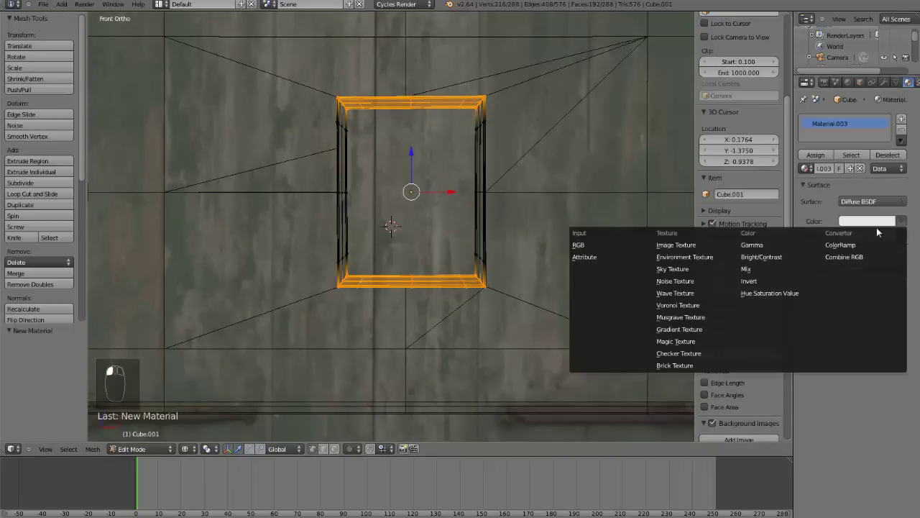
pyautogui.click(699, 248)
pyautogui.click(885, 236)
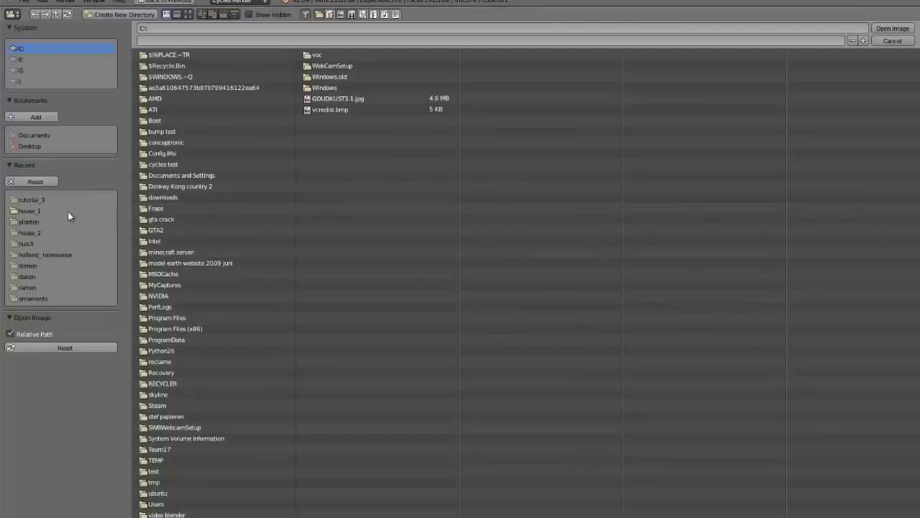
pyautogui.click(32, 201)
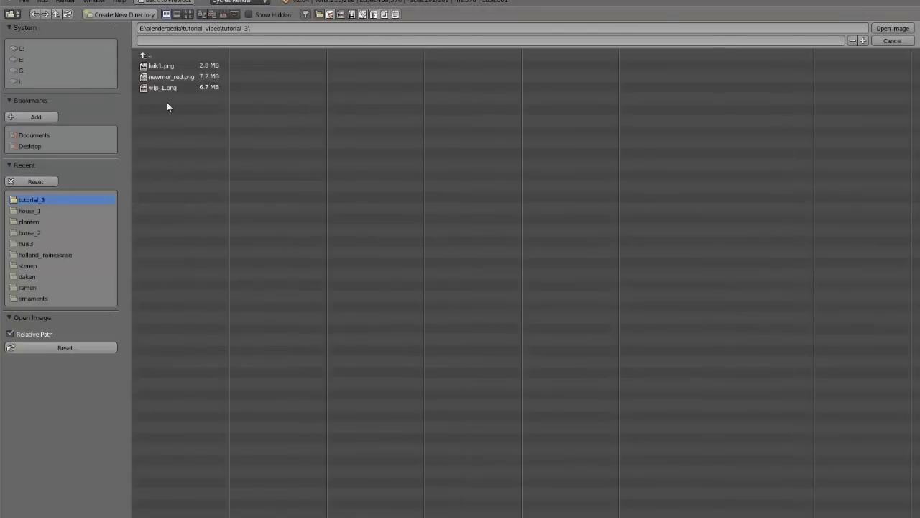
pyautogui.click(161, 65)
pyautogui.click(892, 29)
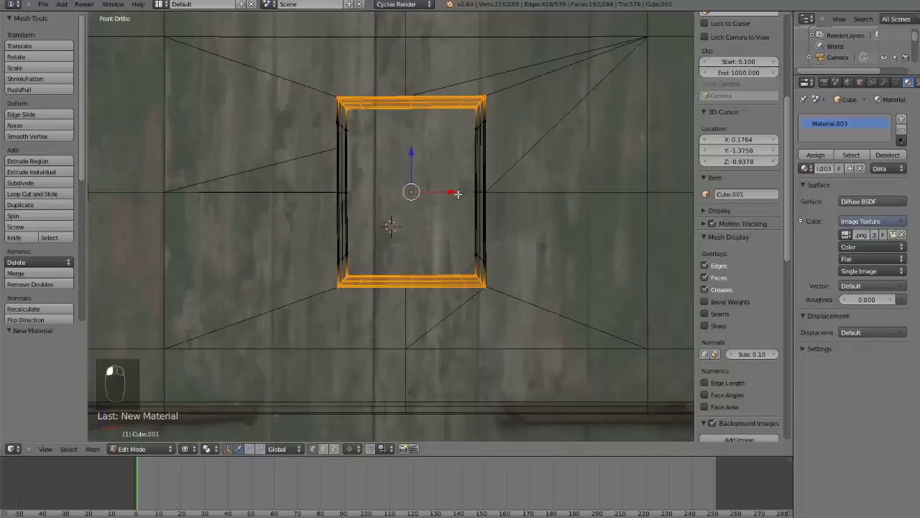
# - In the UV/Image Editor, enlarge the upper bar's UVs and place them on the painted frame's top beam
pyautogui.scroll(-3, 401, 241)
pyautogui.click(11, 449)
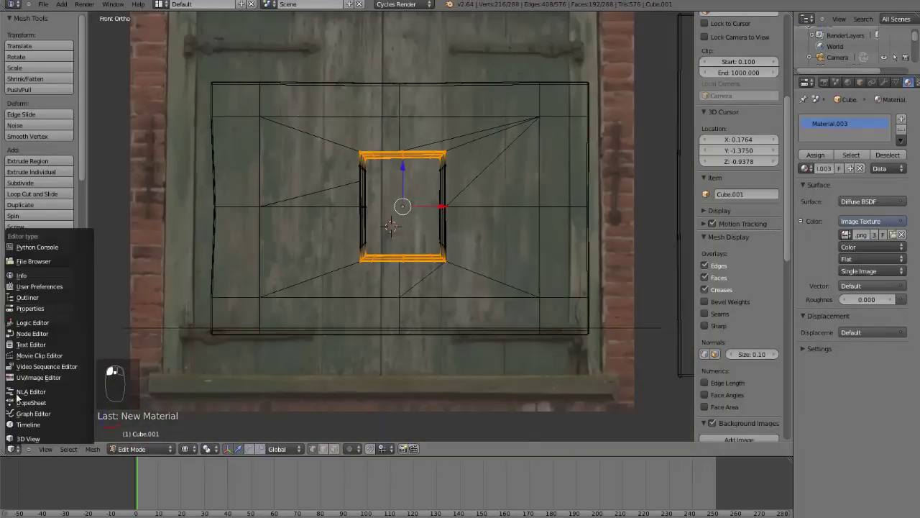
pyautogui.click(25, 379)
pyautogui.scroll(-5, 367, 295)
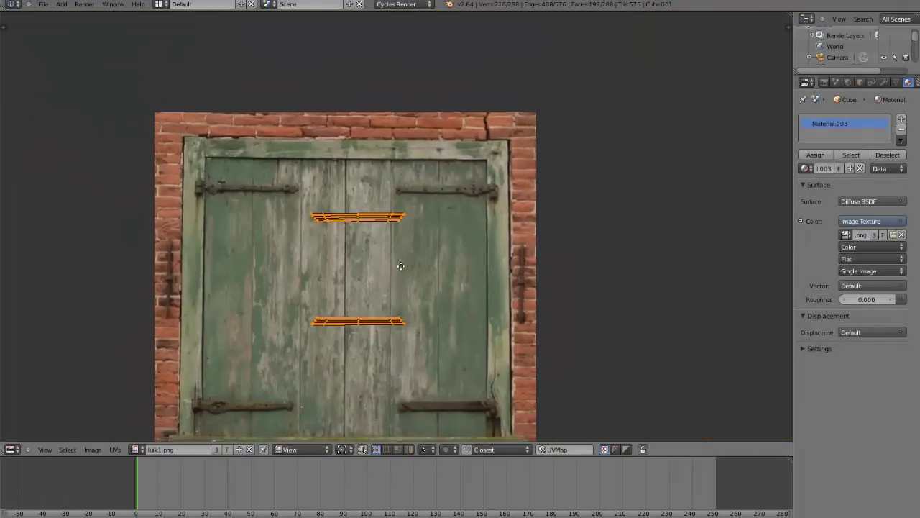
pyautogui.moveTo(440, 250); pyautogui.dragTo(291, 183)
pyautogui.press('g')
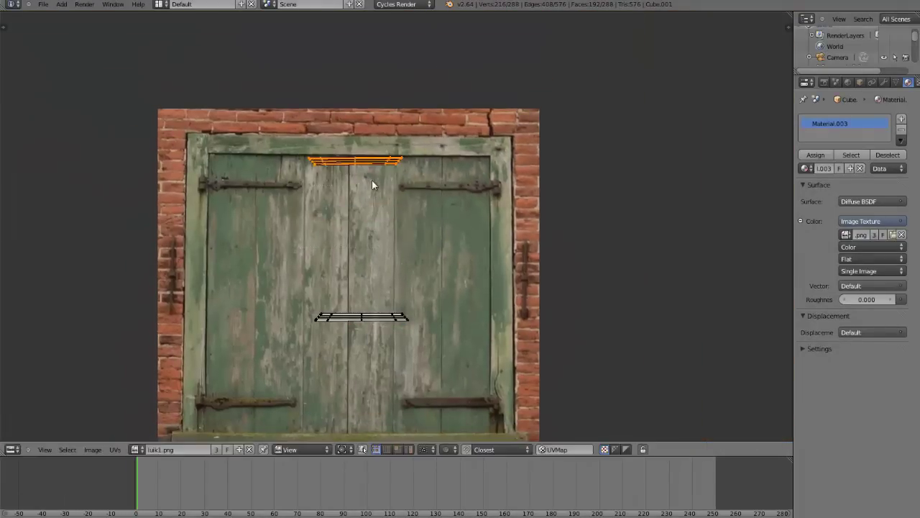
pyautogui.press('s')
pyautogui.click(402, 201)
pyautogui.press('g')
pyautogui.click(396, 188)
# - Fine-tune the rotation and scale of the upper bar's UVs to follow the painted top beam
pyautogui.press('r')
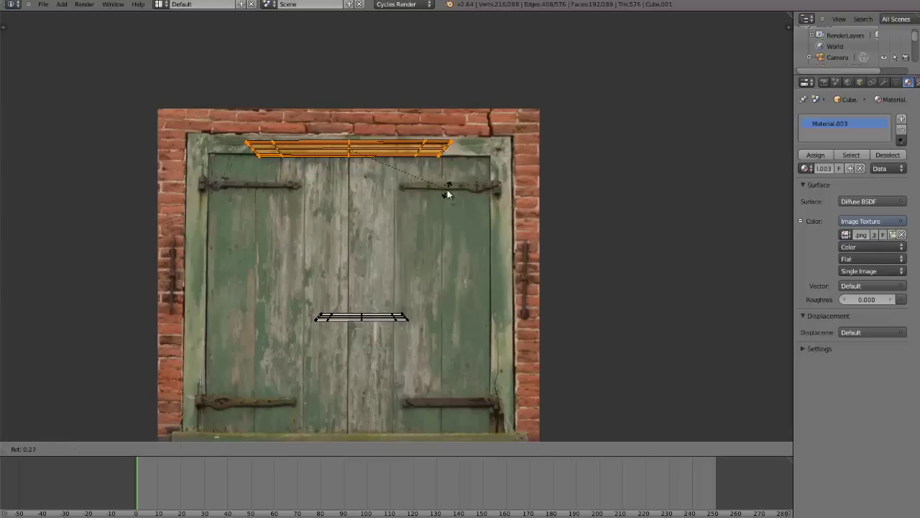
pyautogui.click(448, 190)
pyautogui.press('s')
pyautogui.click(459, 194)
pyautogui.scroll(1, 459, 195)
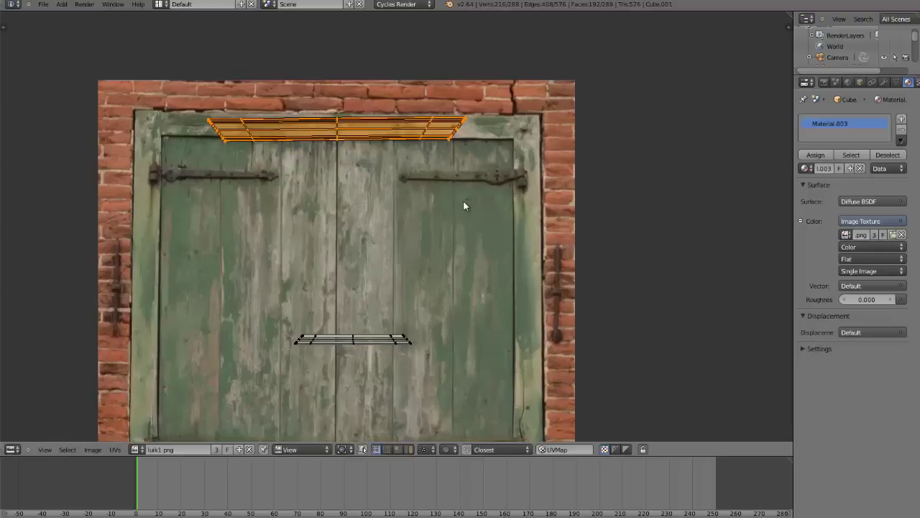
pyautogui.press('r')
pyautogui.click(465, 202)
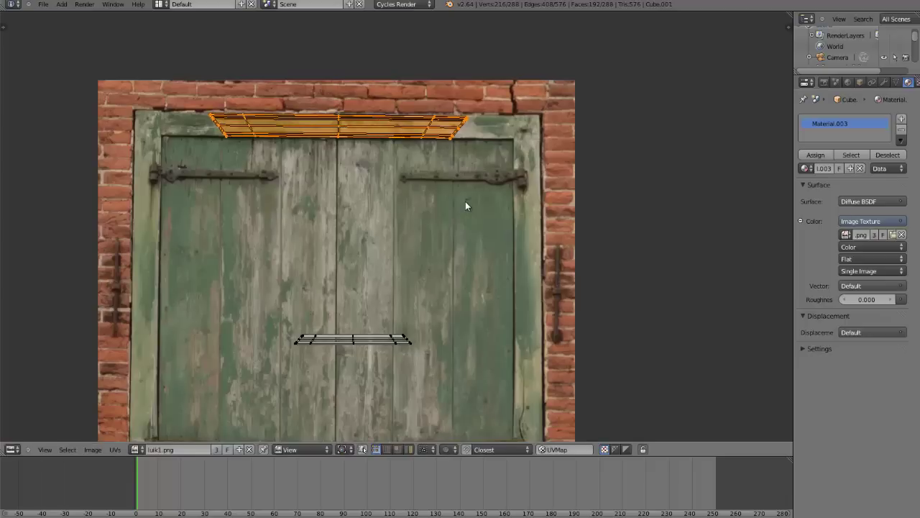
pyautogui.press('r')
pyautogui.click(469, 202)
pyautogui.press('r')
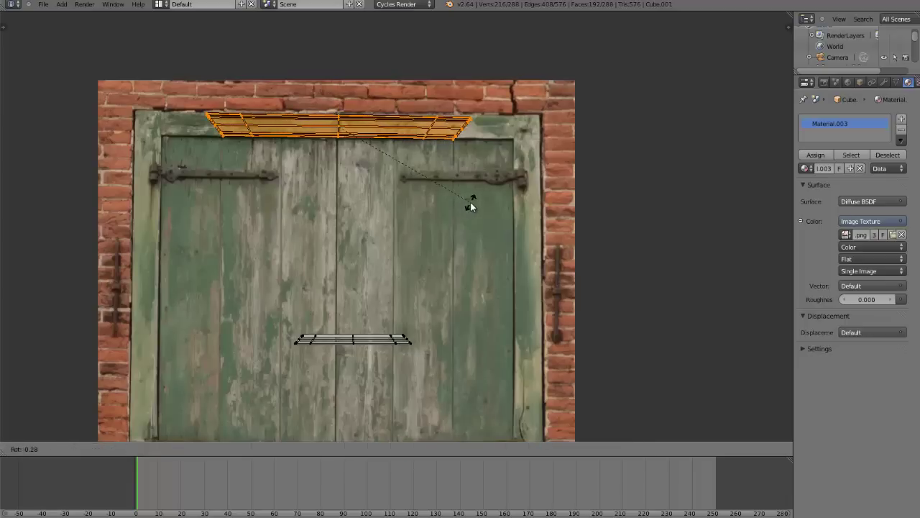
pyautogui.click(470, 200)
# - Select the lower bar's UVs, move them up onto the painted top beam and rotate them to match it
pyautogui.press('a')
pyautogui.press('b')
pyautogui.moveTo(316, 347); pyautogui.dragTo(295, 160, button='middle')
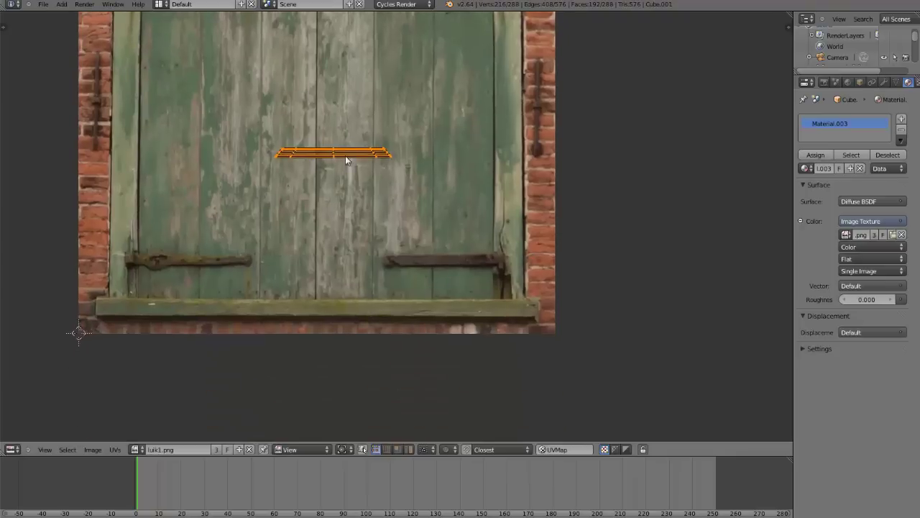
pyautogui.press('g')
pyautogui.rightClick(338, 172)
pyautogui.moveTo(356, 139); pyautogui.dragTo(355, 292, button='middle')
pyautogui.press('g')
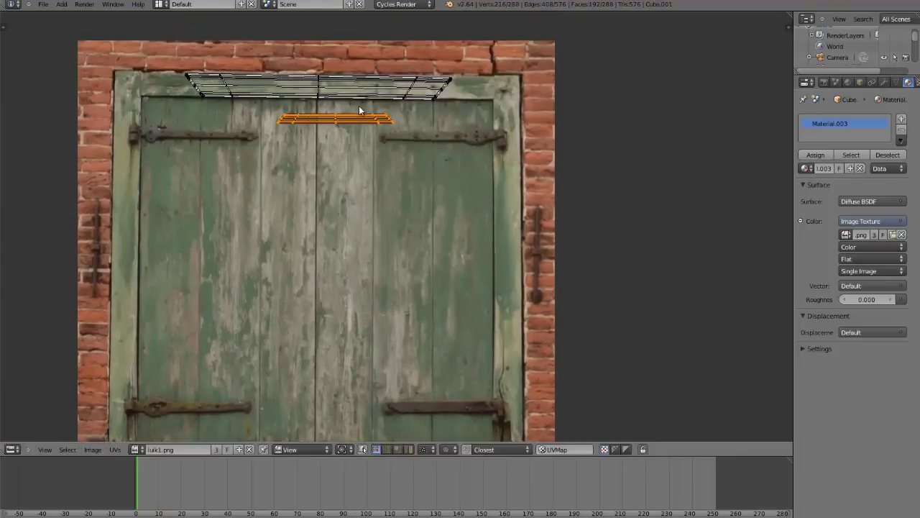
pyautogui.click(360, 109)
pyautogui.press('r')
pyautogui.click(458, 105)
pyautogui.press('g')
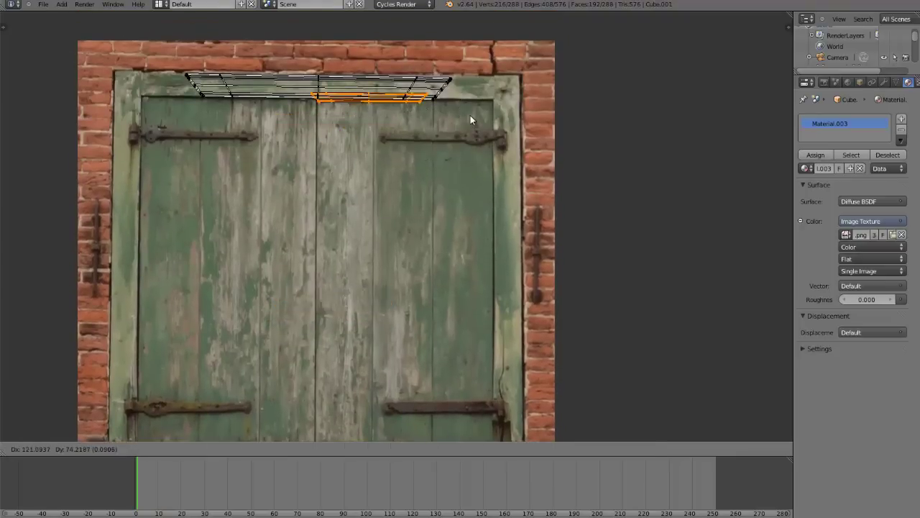
pyautogui.click(471, 115)
# - Enlarge the lower bar's UVs in stages until they fill the height of the painted top beam
pyautogui.press('s')
pyautogui.click(538, 146)
pyautogui.press('s')
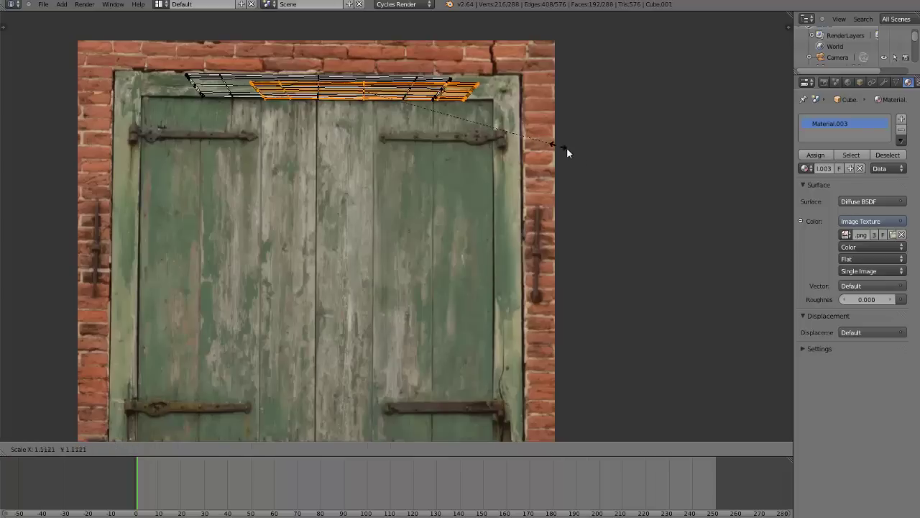
pyautogui.click(568, 148)
pyautogui.press('s')
pyautogui.click(585, 155)
pyautogui.press('r')
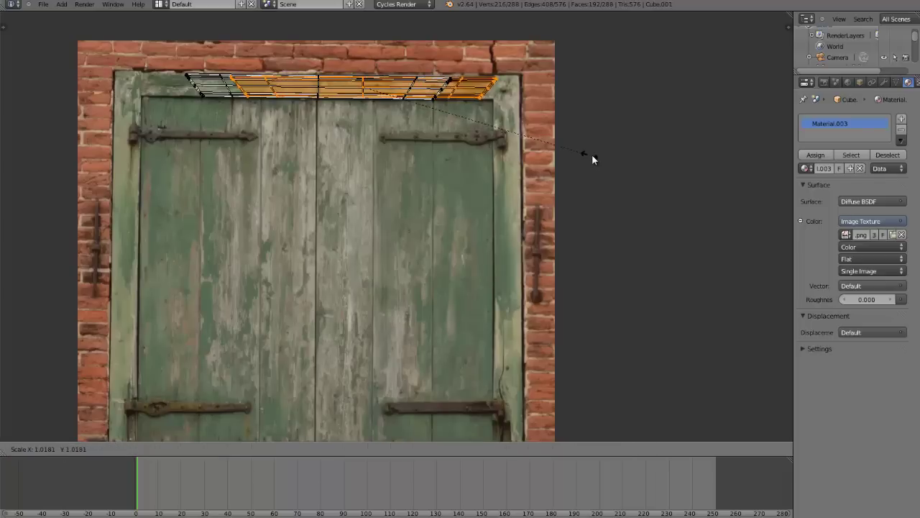
pyautogui.click(590, 156)
# - Back in the 3D View, circle-select the window frame's two vertical side bars
pyautogui.click(12, 449)
pyautogui.click(16, 441)
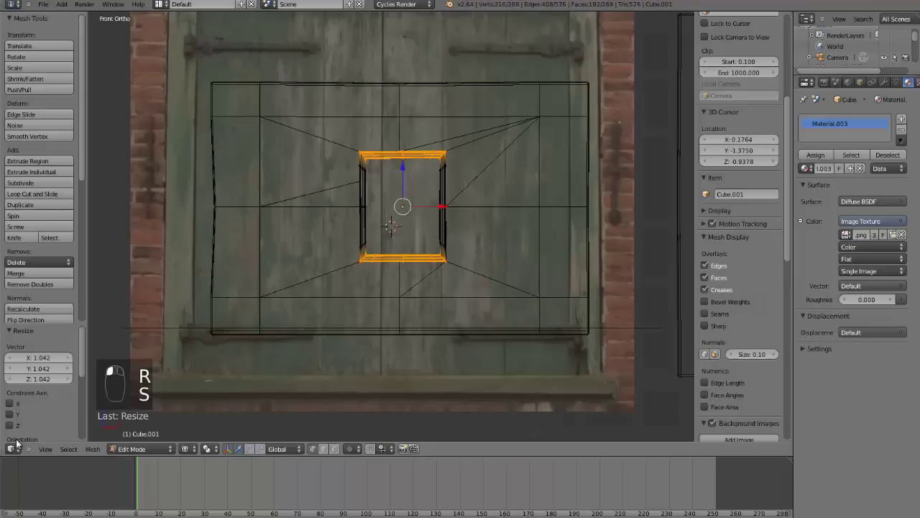
pyautogui.rightClick(467, 240)
pyautogui.scroll(5, 489, 252)
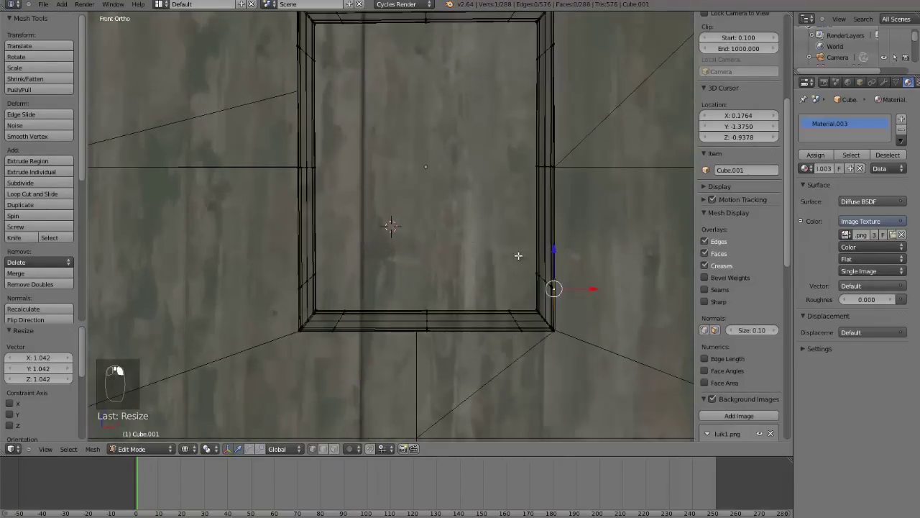
pyautogui.press('c')
pyautogui.moveTo(551, 284)
pyautogui.mouseDown()
pyautogui.moveTo(549, 316)
pyautogui.moveTo(565, 175)
pyautogui.moveTo(550, 112)
pyautogui.moveTo(483, 189)
pyautogui.moveTo(480, 205)
pyautogui.mouseUp()
pyautogui.rightClick(550, 113)
pyautogui.scroll(-3, 546, 108)
pyautogui.press('c')
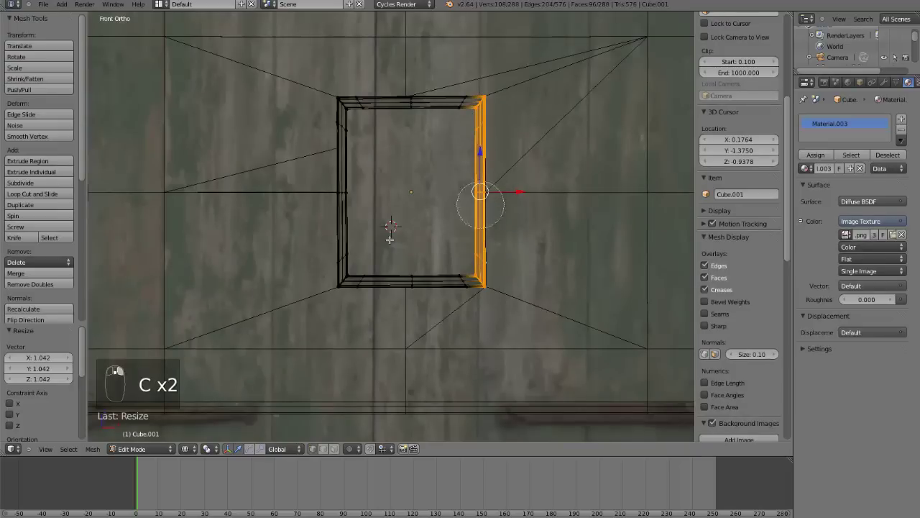
pyautogui.moveTo(328, 271)
pyautogui.mouseDown()
pyautogui.moveTo(318, 206)
pyautogui.moveTo(326, 106)
pyautogui.mouseUp()
pyautogui.rightClick(327, 105)
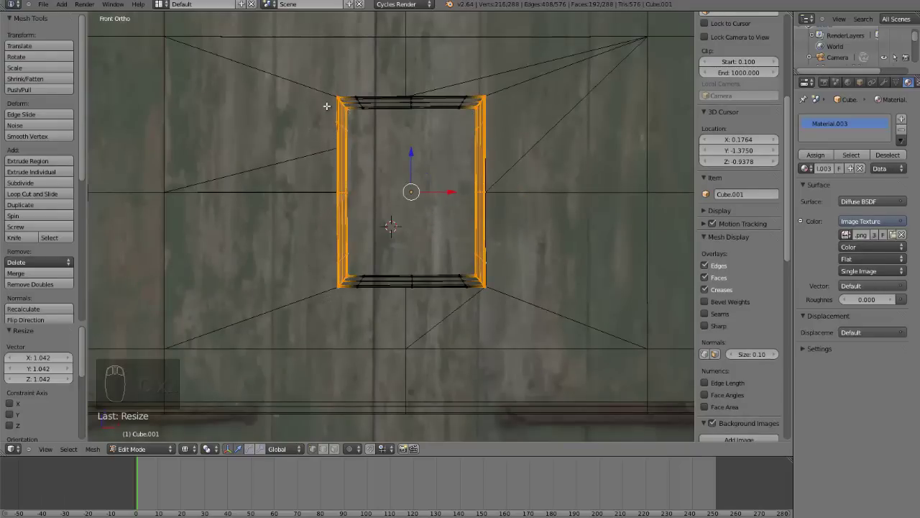
# - Project the two side bars' UVs from the front view and show them in the UV/Image Editor
pyautogui.moveTo(667, 254); pyautogui.dragTo(522, 217, button='middle')
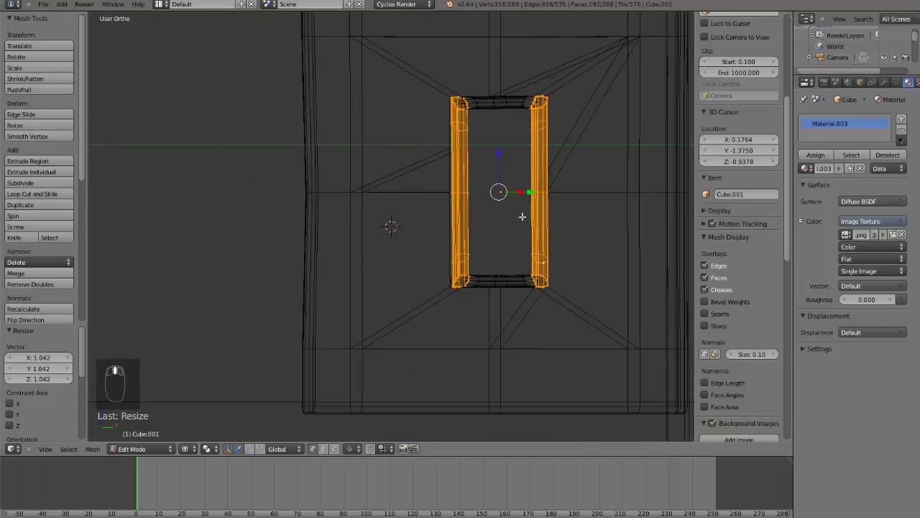
pyautogui.press('KP_1')
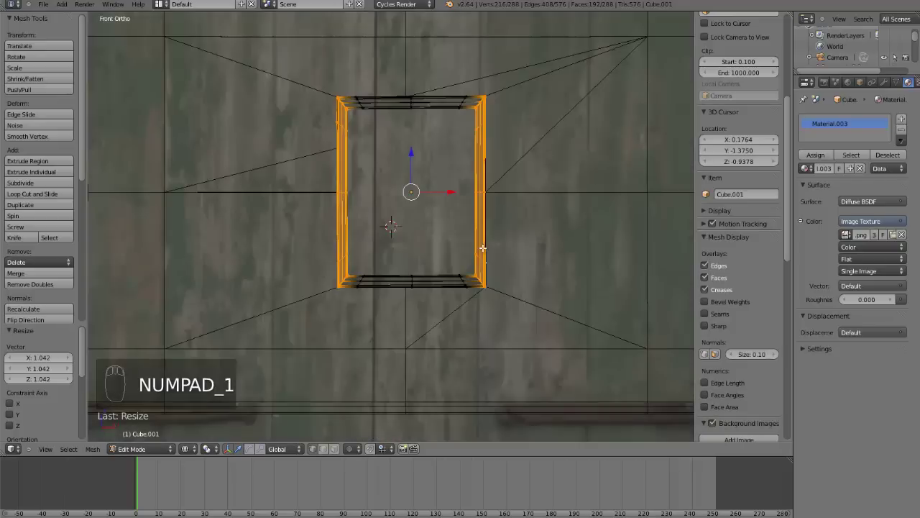
pyautogui.press('u')
pyautogui.click(482, 248)
pyautogui.click(12, 449)
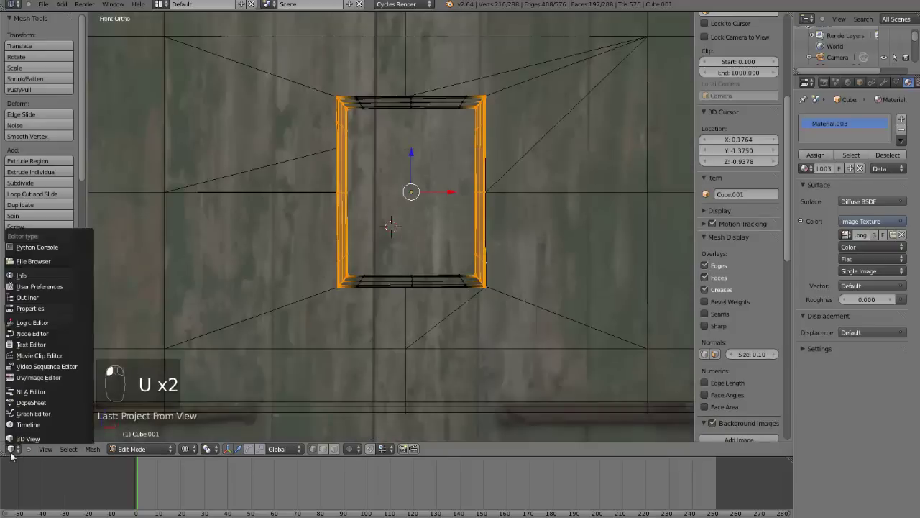
pyautogui.click(39, 377)
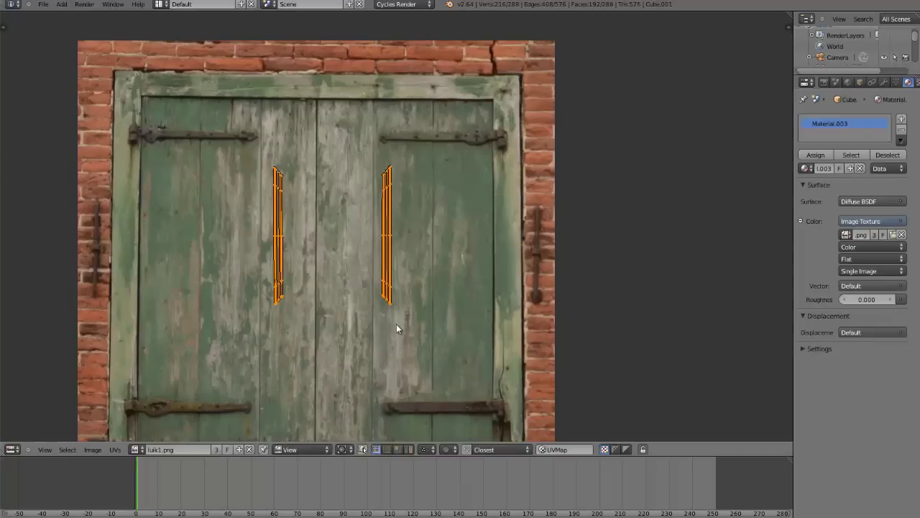
pyautogui.scroll(-3, 396, 321)
pyautogui.press('s')
pyautogui.press('Escape')
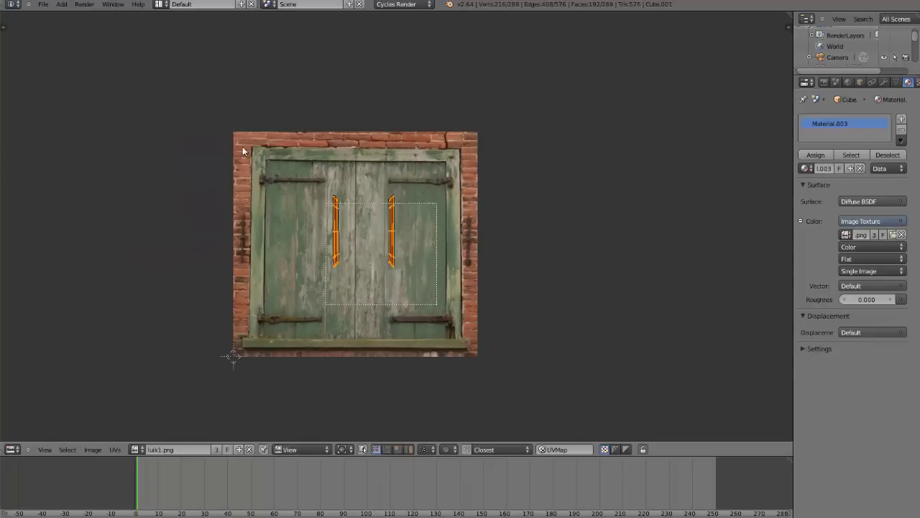
pyautogui.scroll(3, 348, 195)
# - Select the left side bar's UVs and try laying them horizontally along the painted top beam
pyautogui.press('a')
pyautogui.rightClick(279, 238)
pyautogui.press('r')
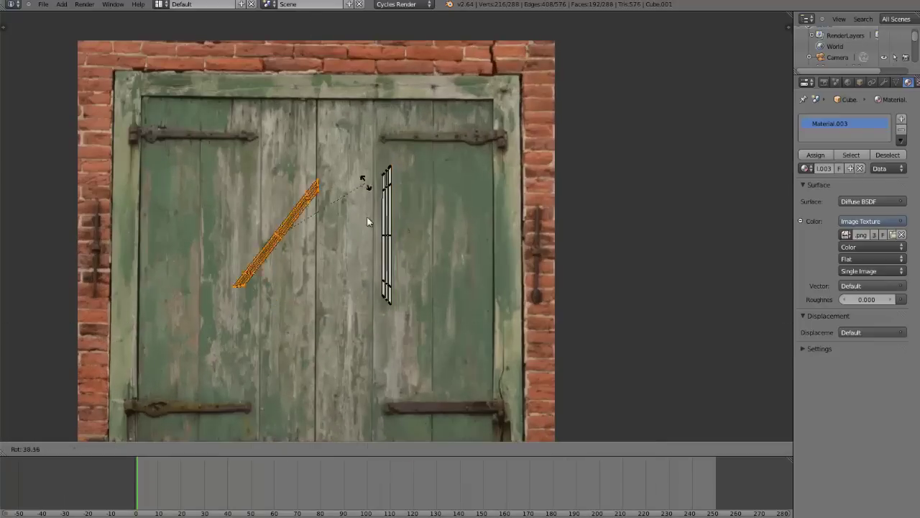
pyautogui.click(367, 281)
pyautogui.press('g')
pyautogui.click(400, 130)
pyautogui.press('s')
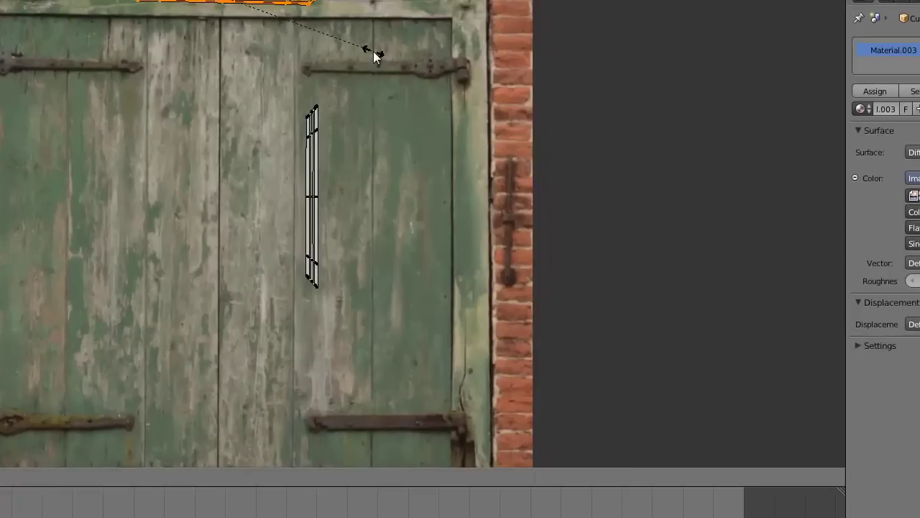
pyautogui.click(46, 213)
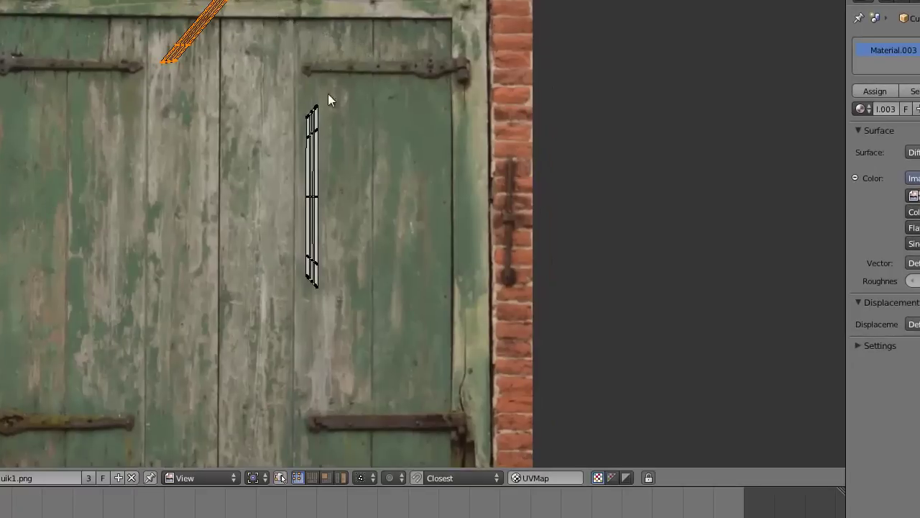
# - Move the left bar's UVs onto the painted left post, turn them upright and scale them to its width
pyautogui.press('g')
pyautogui.click(141, 264)
pyautogui.press('r')
pyautogui.click(189, 170)
pyautogui.press('g')
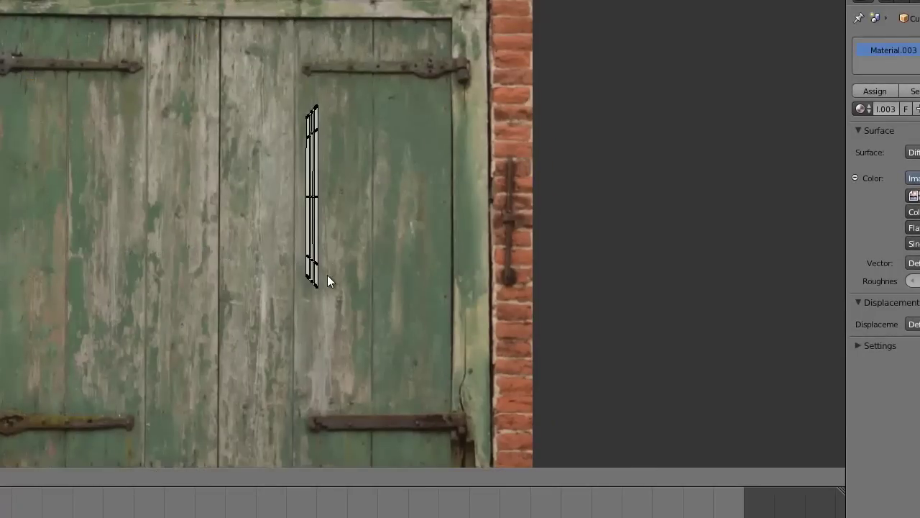
pyautogui.click(359, 271)
pyautogui.press('s')
pyautogui.click(438, 292)
# - Box-select the right side bar's UVs, enlarge them and place them over the painted right post
pyautogui.press('b')
pyautogui.moveTo(384, 339); pyautogui.dragTo(220, 55)
pyautogui.scroll(-3, 323, 216)
pyautogui.press('s')
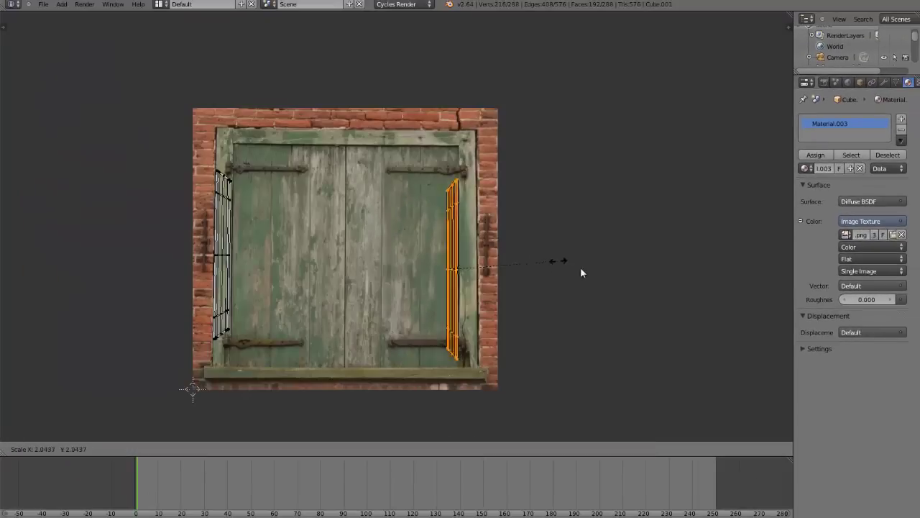
pyautogui.click(592, 245)
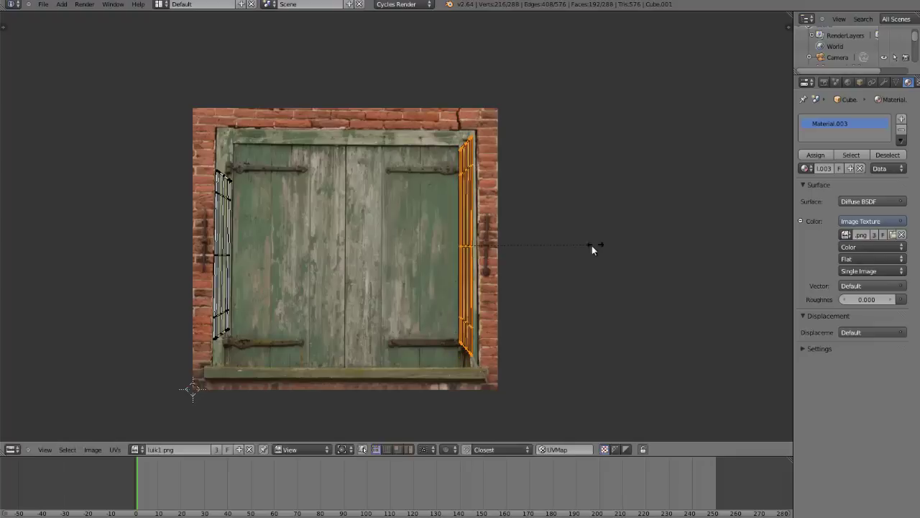
# - Refine the size and placement of the right bar's UVs until they fit the painted right post
pyautogui.press('s')
pyautogui.click(565, 254)
pyautogui.press('s')
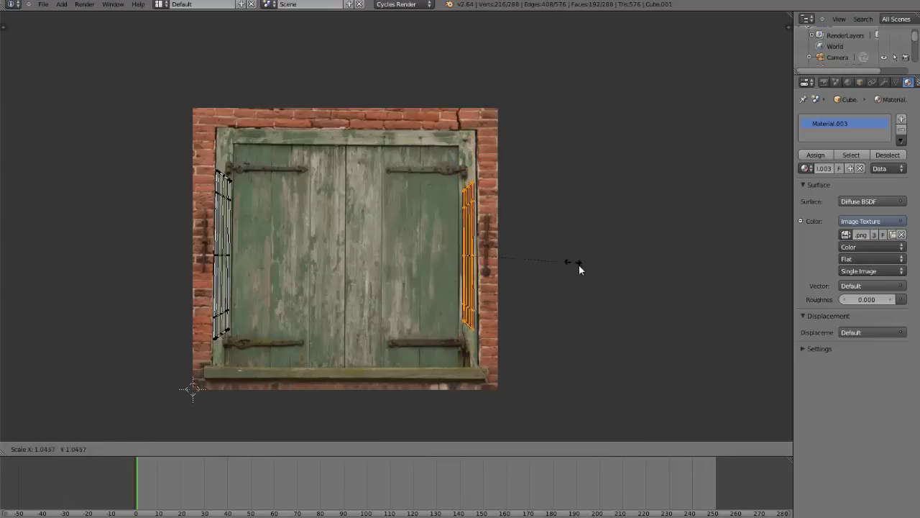
pyautogui.click(581, 265)
pyautogui.press('s')
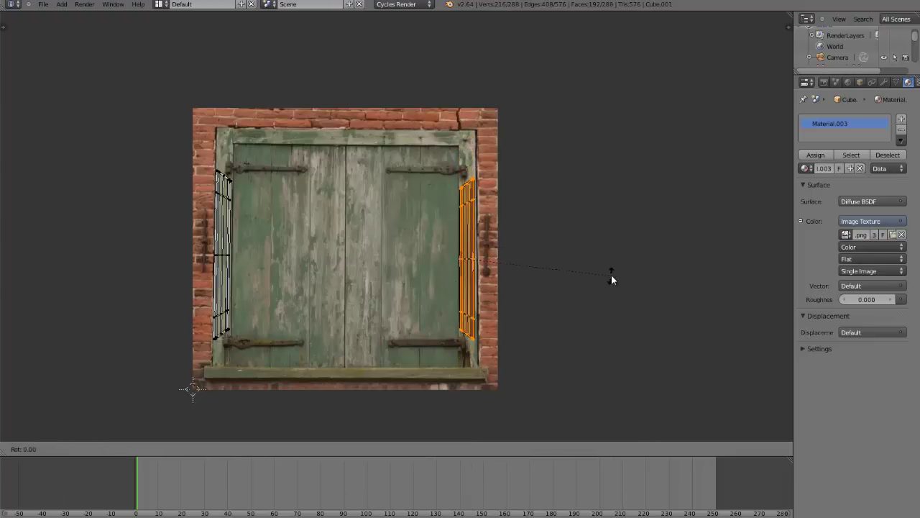
pyautogui.click(611, 275)
pyautogui.scroll(1, 607, 275)
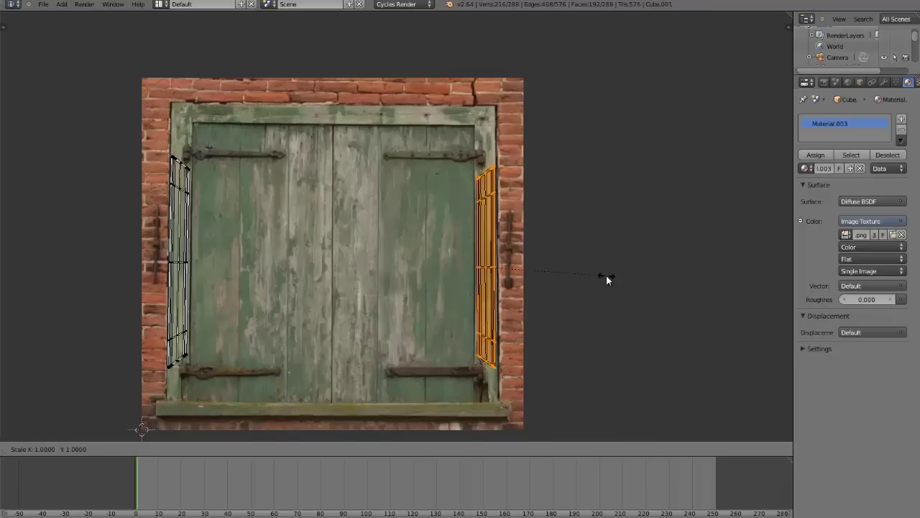
# - Back in the 3D View, circle-select the vertices along the lower part of the left bar's inner edge
pyautogui.click(22, 450)
pyautogui.click(29, 438)
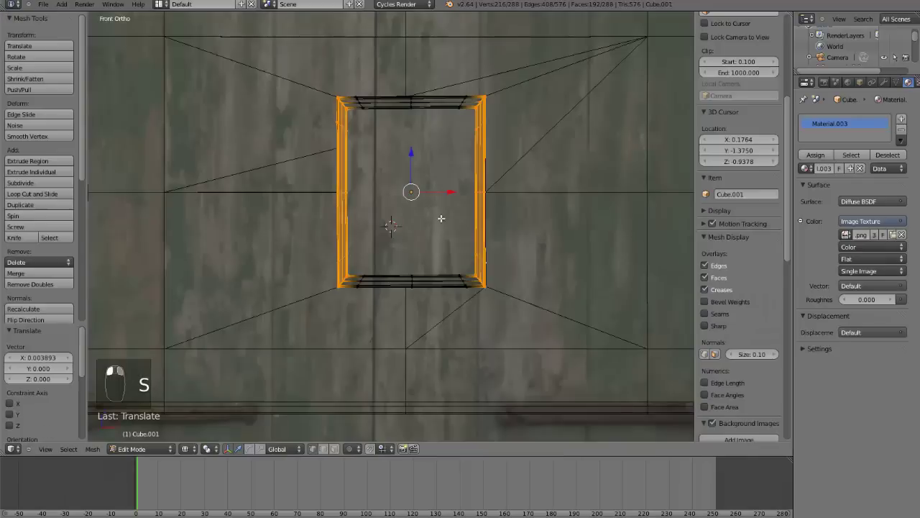
pyautogui.scroll(5, 298, 333)
pyautogui.rightClick(283, 345)
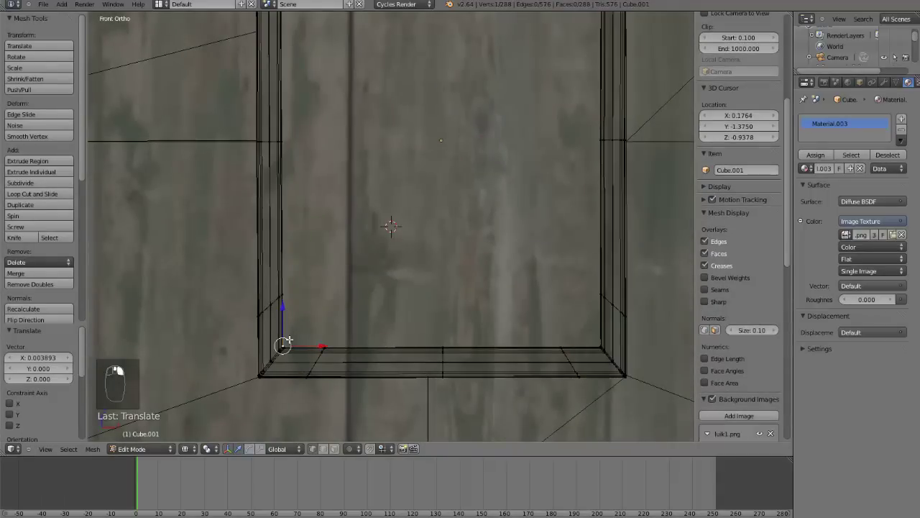
pyautogui.scroll(2, 283, 345)
pyautogui.press('c')
pyautogui.click(255, 383)
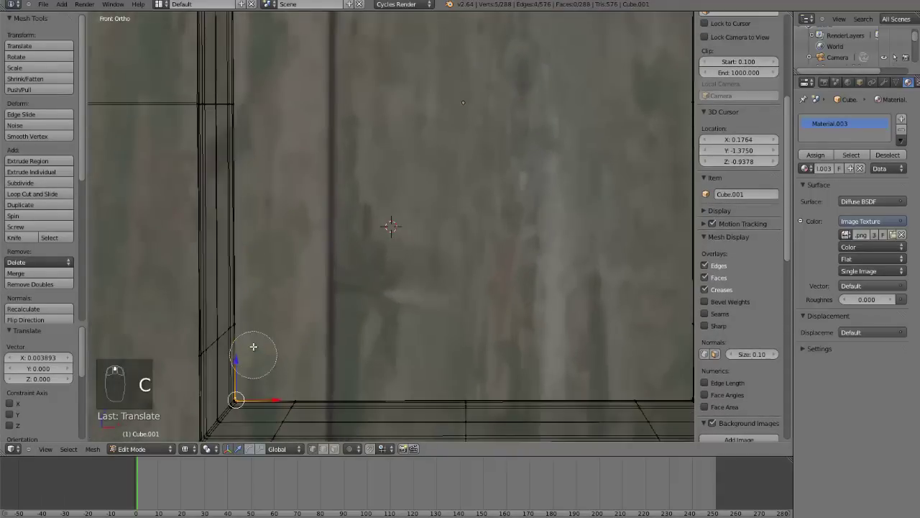
pyautogui.moveTo(253, 347); pyautogui.dragTo(256, 288)
pyautogui.moveTo(255, 103); pyautogui.dragTo(254, 96)
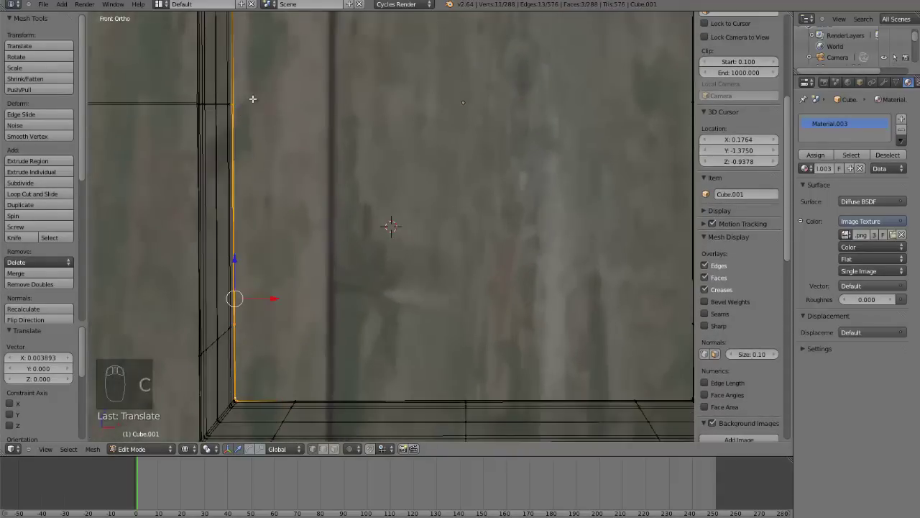
# - Extend the selection to the left bar's upper inner corner and add the missed vertices of its inner side
pyautogui.scroll(-2, 317, 56)
pyautogui.press('ctrl+KP_Decimal')
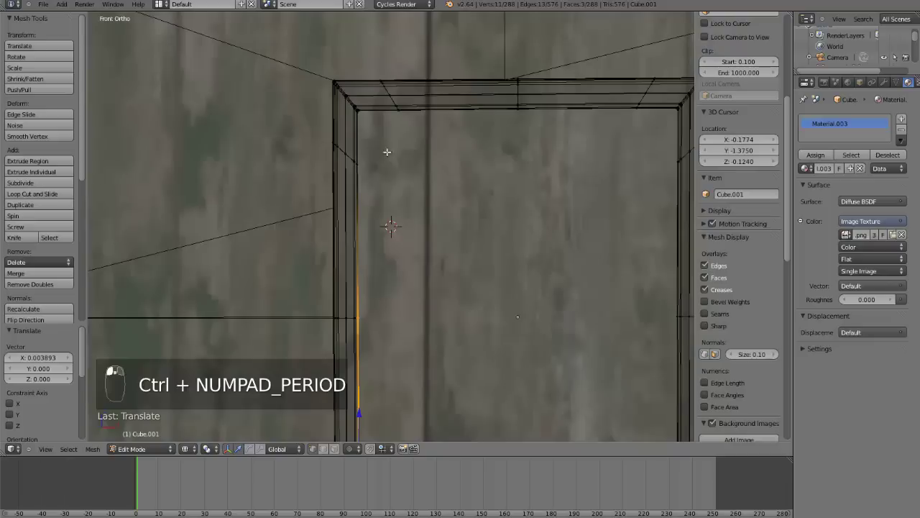
pyautogui.press('c')
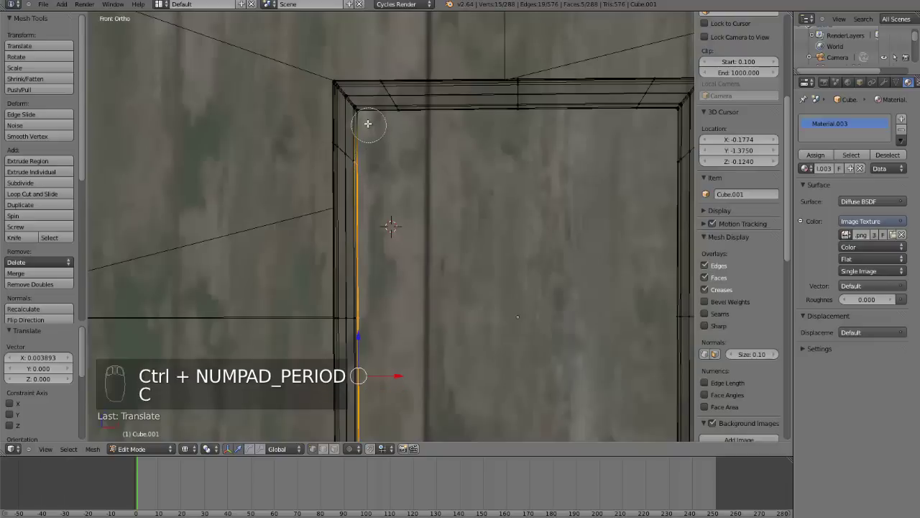
pyautogui.moveTo(367, 122); pyautogui.dragTo(366, 120)
pyautogui.moveTo(440, 173); pyautogui.dragTo(394, 187, button='middle')
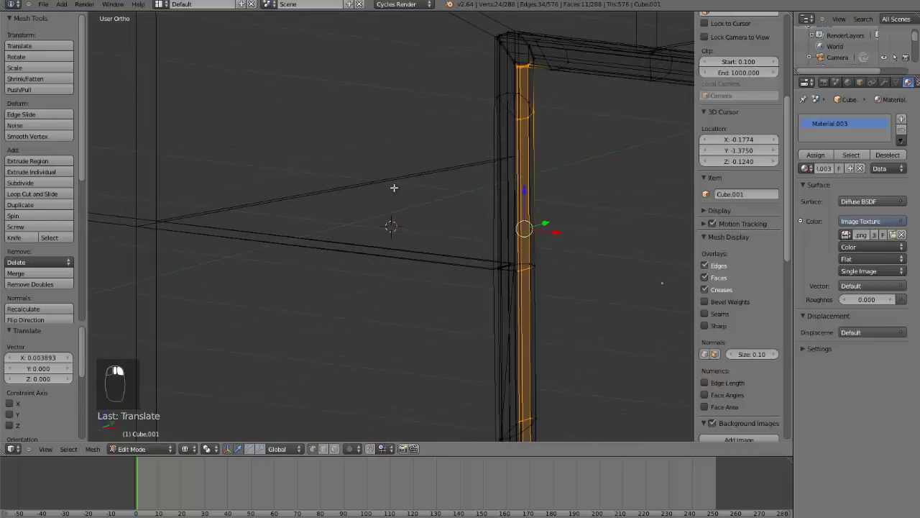
pyautogui.press('z')
pyautogui.press('z')
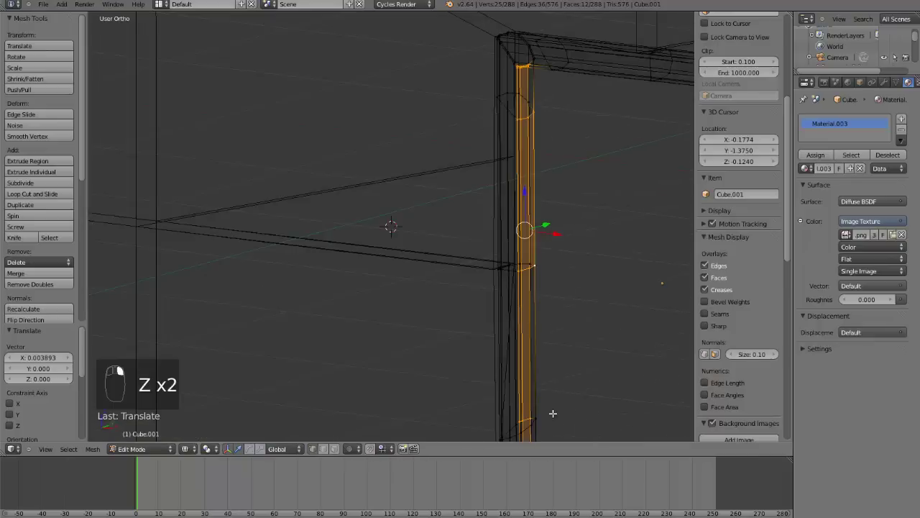
pyautogui.press('ctrl+KP_Decimal')
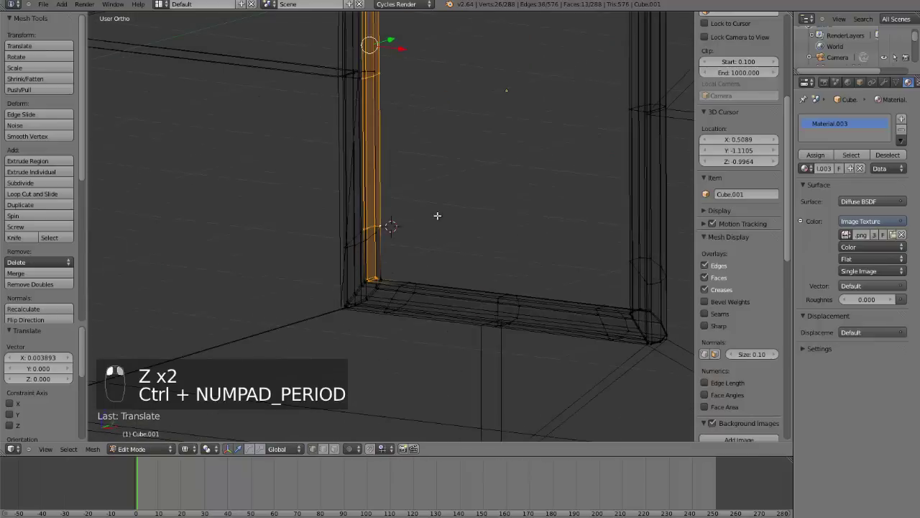
pyautogui.scroll(-5, 382, 275)
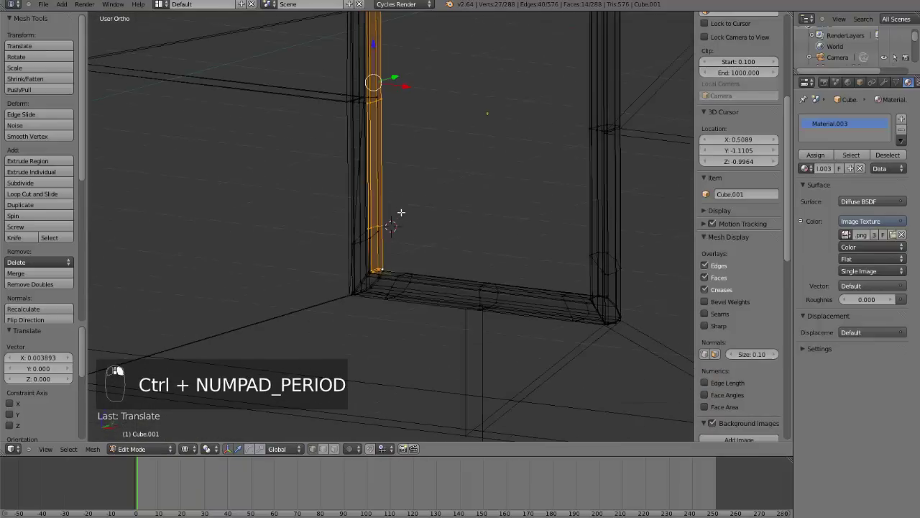
# - Project the UVs of the left bar's inner side from a side view and show them in the UV/Image Editor
pyautogui.moveTo(436, 178); pyautogui.dragTo(519, 278, button='middle')
pyautogui.scroll(4, 439, 140)
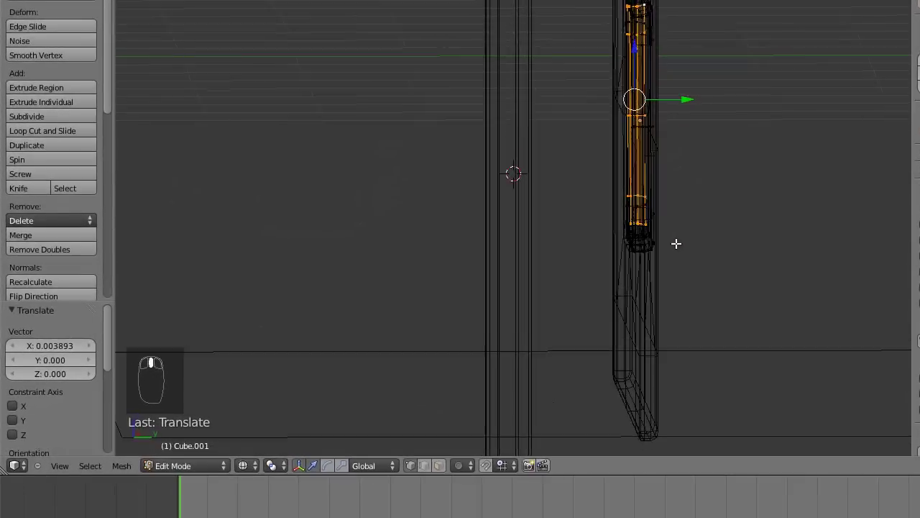
pyautogui.press('u')
pyautogui.click(674, 243)
pyautogui.click(15, 466)
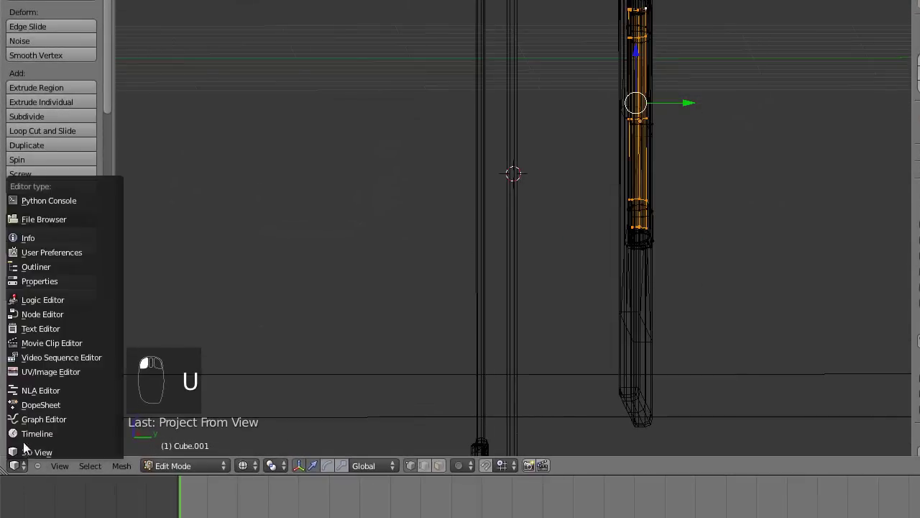
pyautogui.click(36, 371)
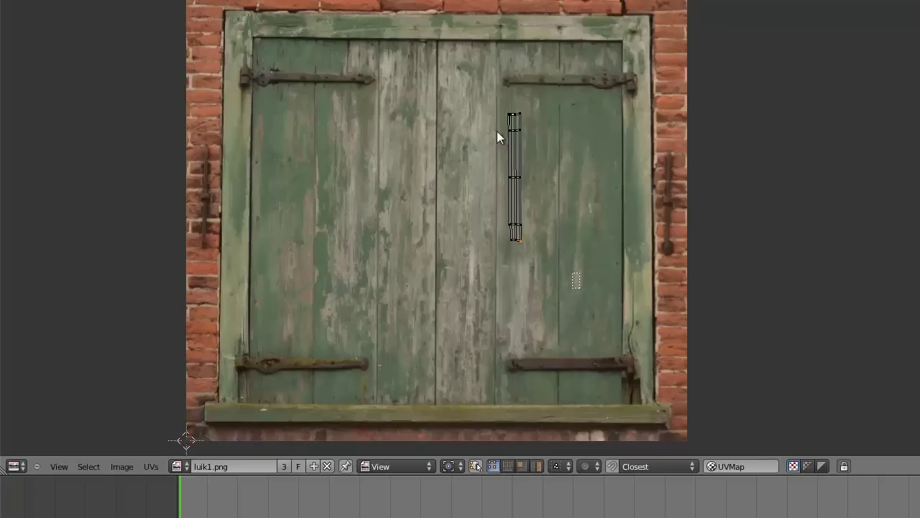
# - Select all the inner side's UVs, move them onto the painted left post and enlarge them to its width
pyautogui.press('a')
pyautogui.press('g')
pyautogui.click(263, 122)
pyautogui.press('s')
pyautogui.click(421, 175)
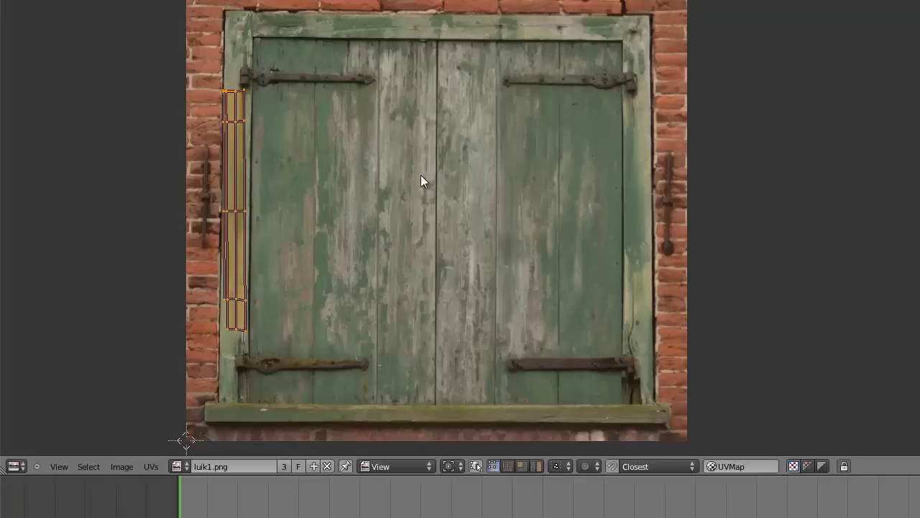
# - Move the inner side's UVs to the painted right post, shift them vertically and widen them along X by a factor of 1.037
pyautogui.press('g')
pyautogui.click(827, 191)
pyautogui.press('s')
pyautogui.press('g')
pyautogui.press('y')
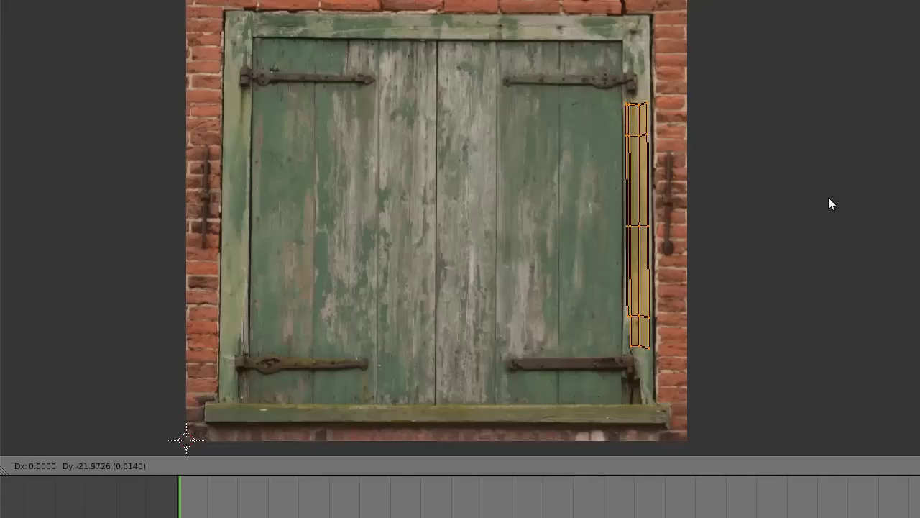
pyautogui.click(829, 197)
pyautogui.press('s')
pyautogui.press('x')
pyautogui.click(835, 198)
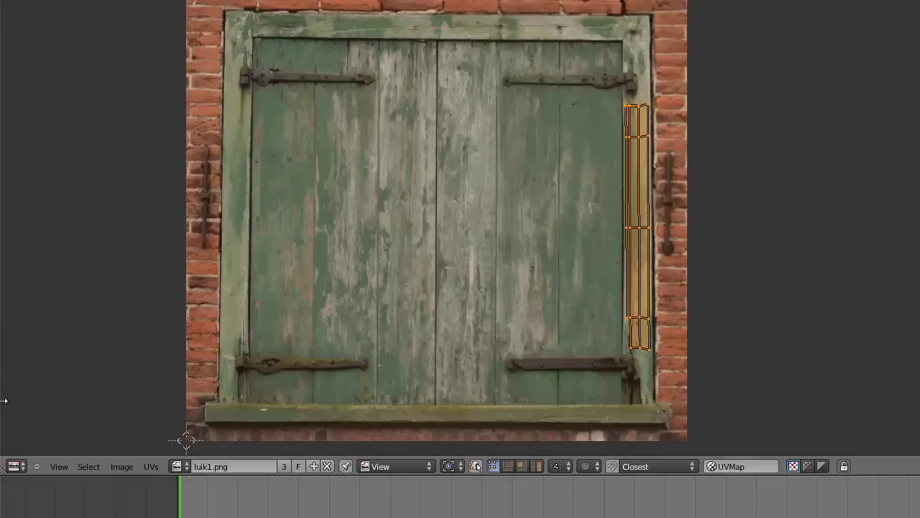
# - Back in the 3D View, add the missed vertex at the lower end of the left bar's inner side to the selection
pyautogui.click(14, 467)
pyautogui.click(22, 444)
pyautogui.moveTo(415, 258); pyautogui.dragTo(448, 263, button='middle')
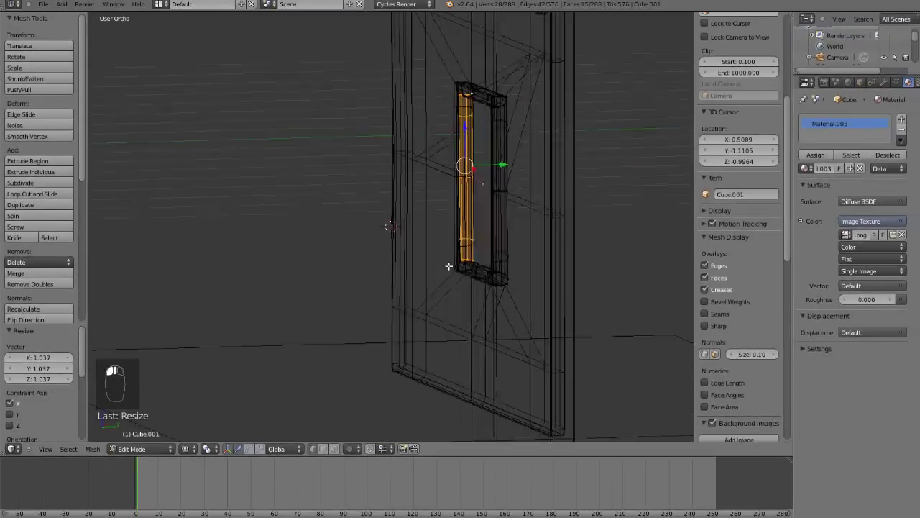
pyautogui.scroll(3, 450, 265)
pyautogui.scroll(2, 503, 302)
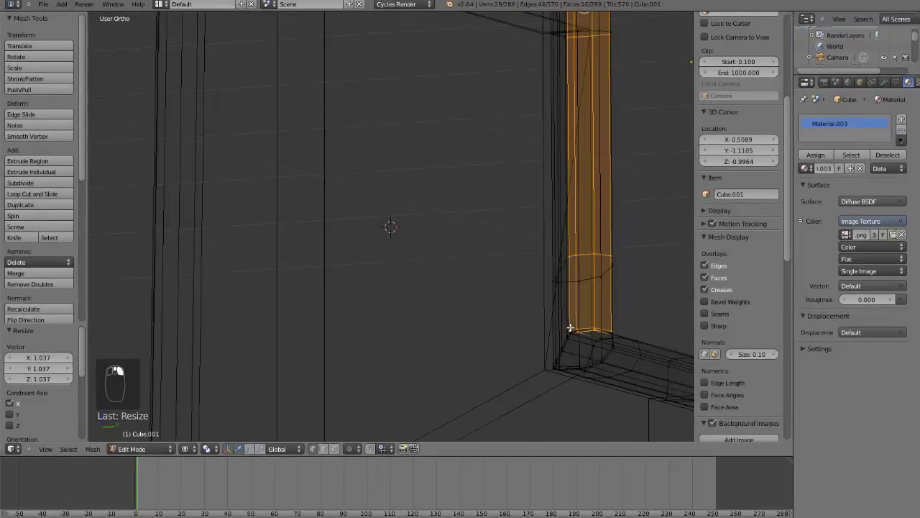
# - Reproject the completed inner-side selection from a side view and show its UVs over luik1.png in the UV/Image Editor
pyautogui.moveTo(571, 327); pyautogui.dragTo(581, 179, button='middle')
pyautogui.scroll(-3, 618, 189)
pyautogui.press('u')
pyautogui.click(582, 180)
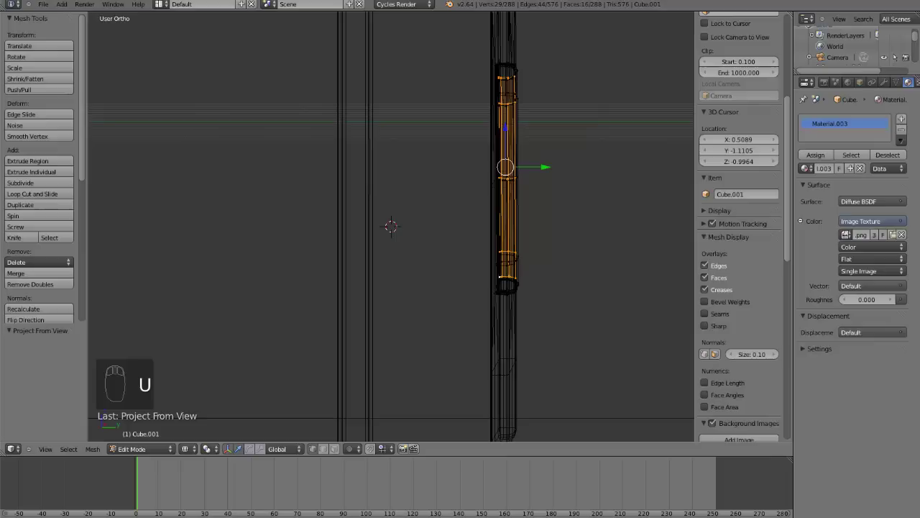
pyautogui.click(13, 449)
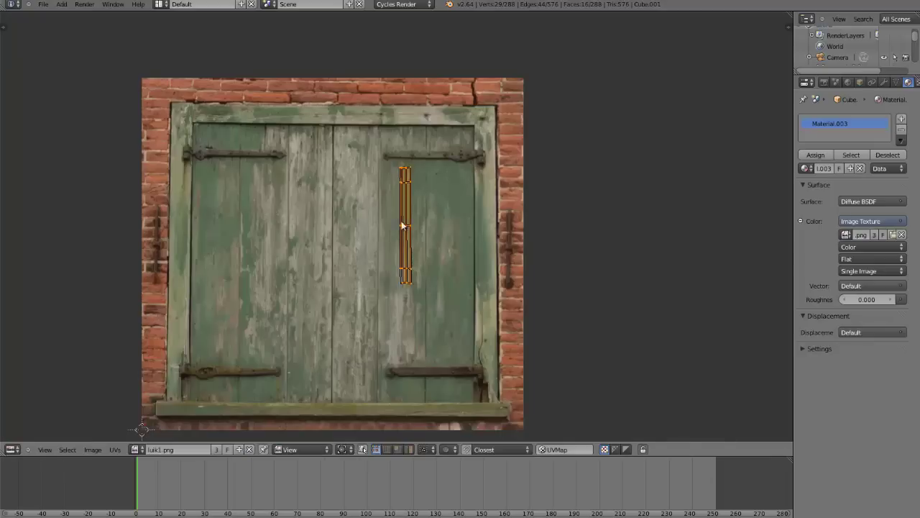
pyautogui.click(34, 377)
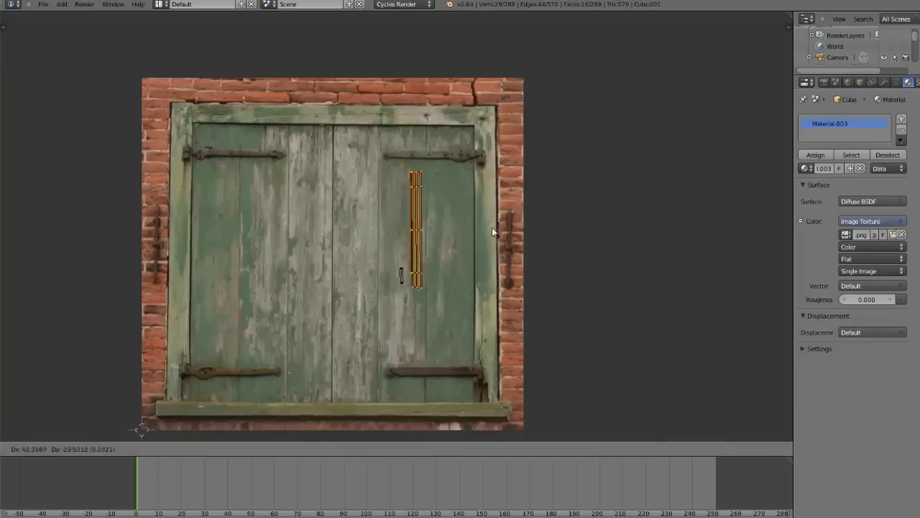
# - Move the reprojected inner-side UVs onto the painted right post, enlarge them to its width and scale them by 1.022 along X
pyautogui.click(540, 245)
pyautogui.hotkey('ctrl', 'z')
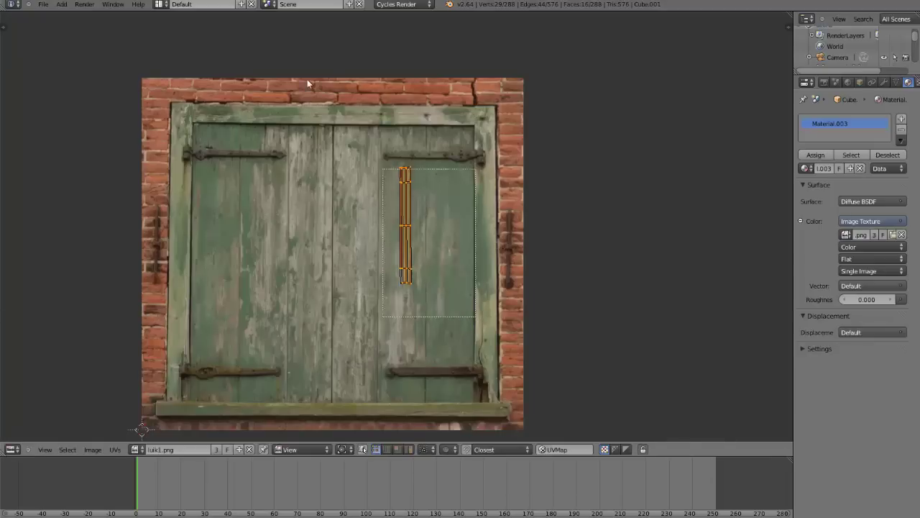
pyautogui.press('g')
pyautogui.click(521, 213)
pyautogui.press('g')
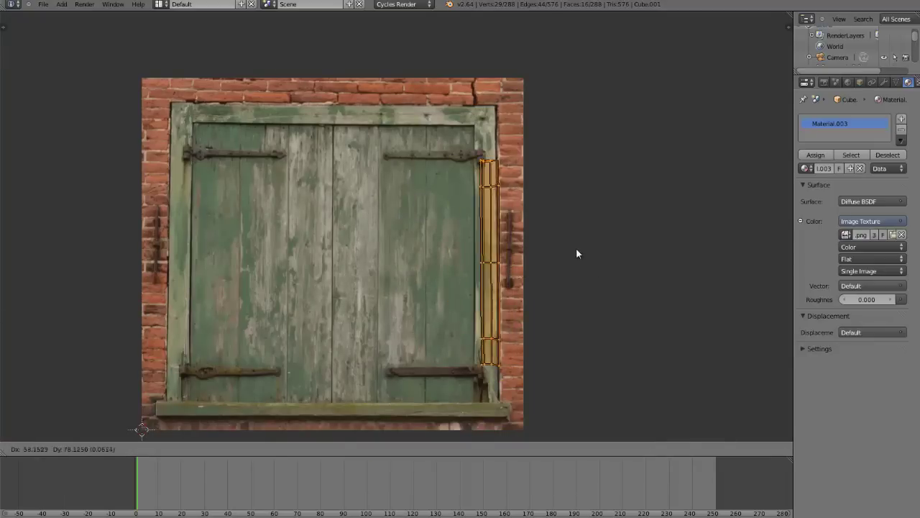
pyautogui.click(587, 254)
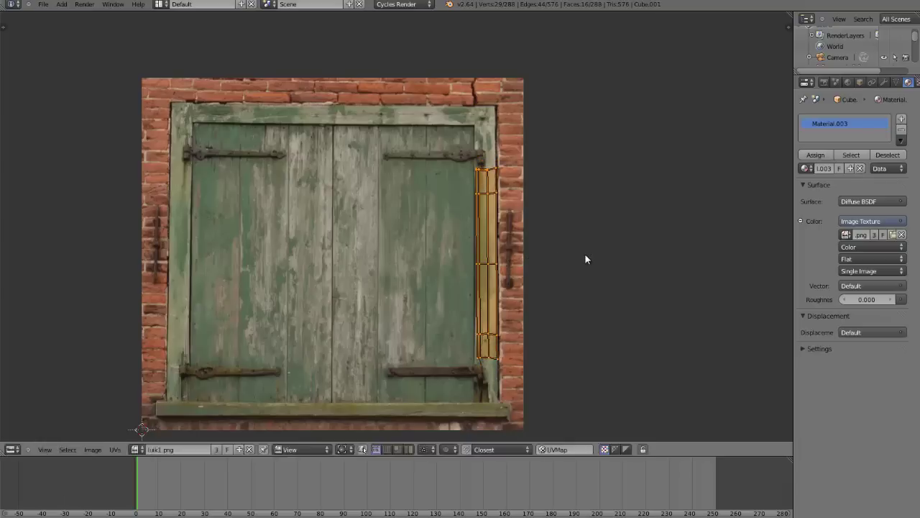
# - Return to the 3D View, display the scene with textured shading and leave Edit Mode to inspect the frame's inner side
pyautogui.click(18, 452)
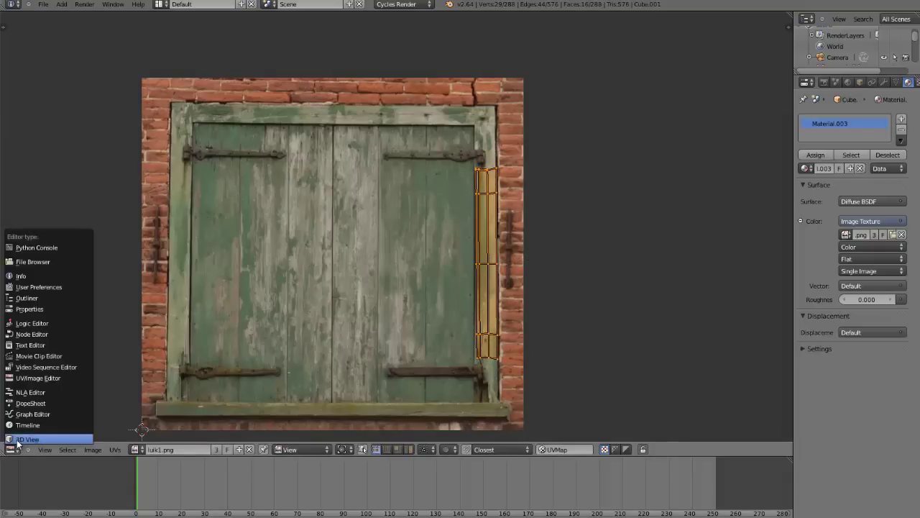
pyautogui.click(29, 438)
pyautogui.moveTo(314, 236); pyautogui.dragTo(300, 363, button='middle')
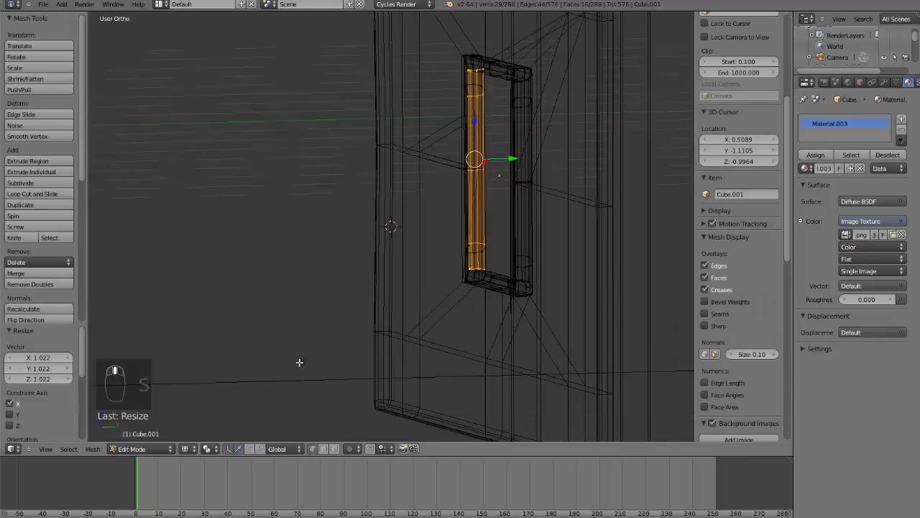
pyautogui.click(193, 450)
pyautogui.click(215, 401)
pyautogui.press('Tab')
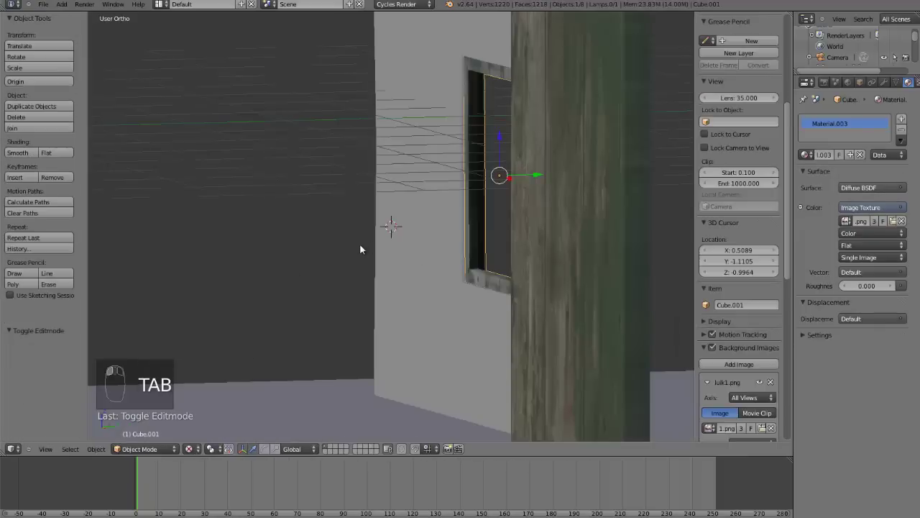
# - In a front wireframe view, select the shutter with both hinges and move them over the window, -7.679 along X and -0.216 along Z
pyautogui.press('KP_1')
pyautogui.press('KP_1')
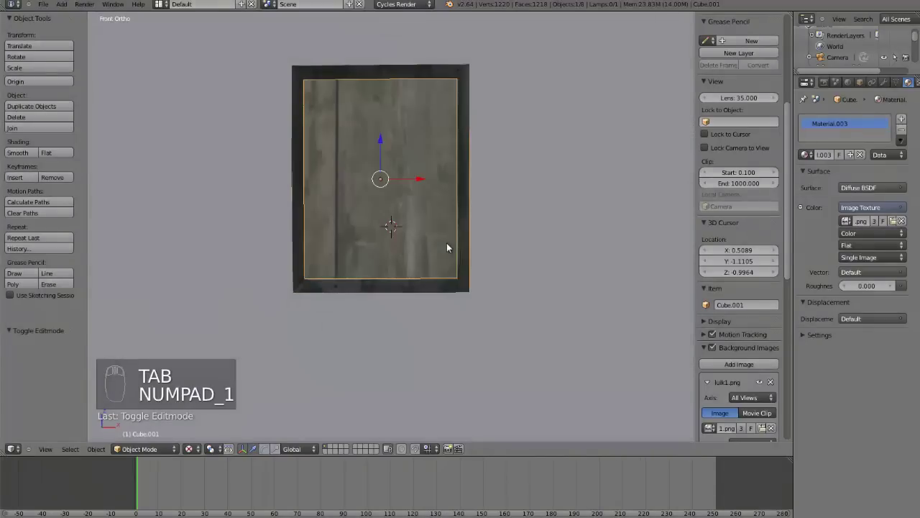
pyautogui.press('z')
pyautogui.scroll(-2, 536, 206)
pyautogui.rightClick(574, 279)
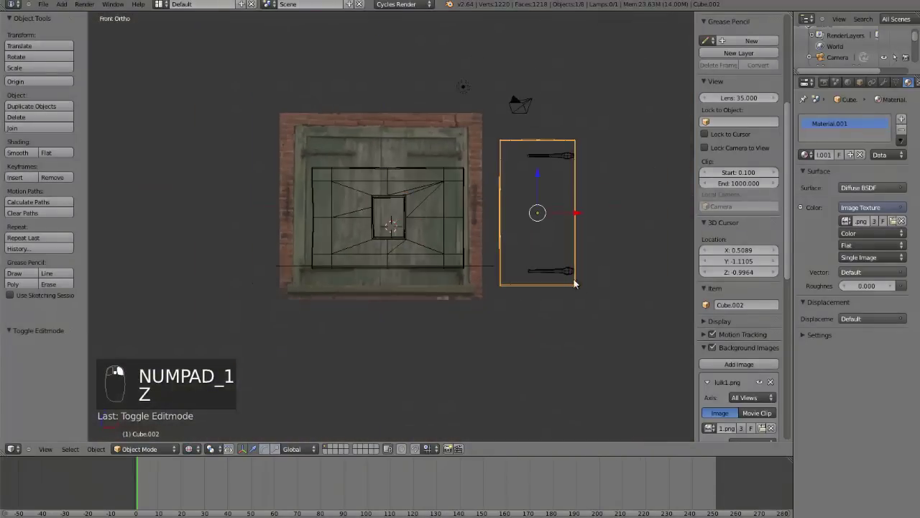
pyautogui.press('g')
pyautogui.click(587, 318)
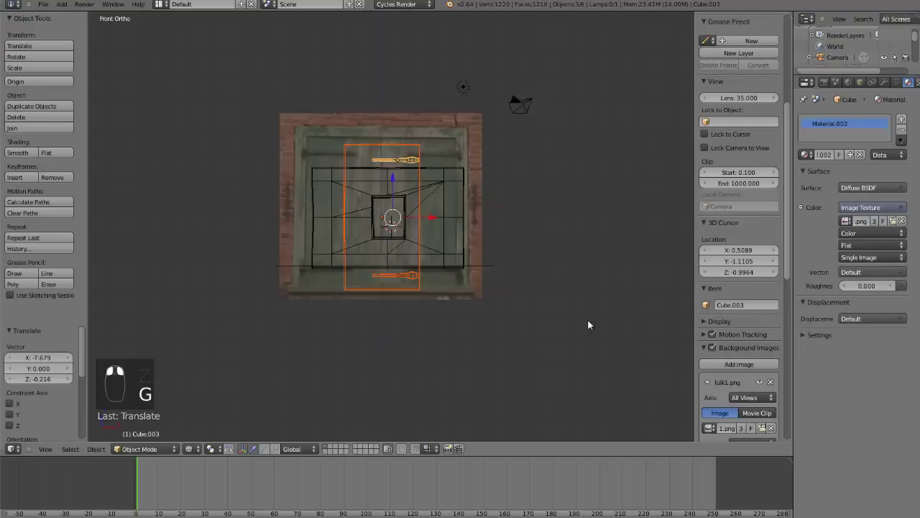
# - Scale the shutter and its hinges down towards the window's size and shift them by 0.127 in X and -0.118 in Z
pyautogui.scroll(3, 503, 288)
pyautogui.press('s')
pyautogui.click(487, 271)
pyautogui.press('g')
pyautogui.click(563, 246)
pyautogui.scroll(2, 562, 246)
pyautogui.scroll(2, 568, 252)
# - Refine the shutter's scale and position until it spans the window opening's height beside the right bar, and show it in solid shading
pyautogui.press('s')
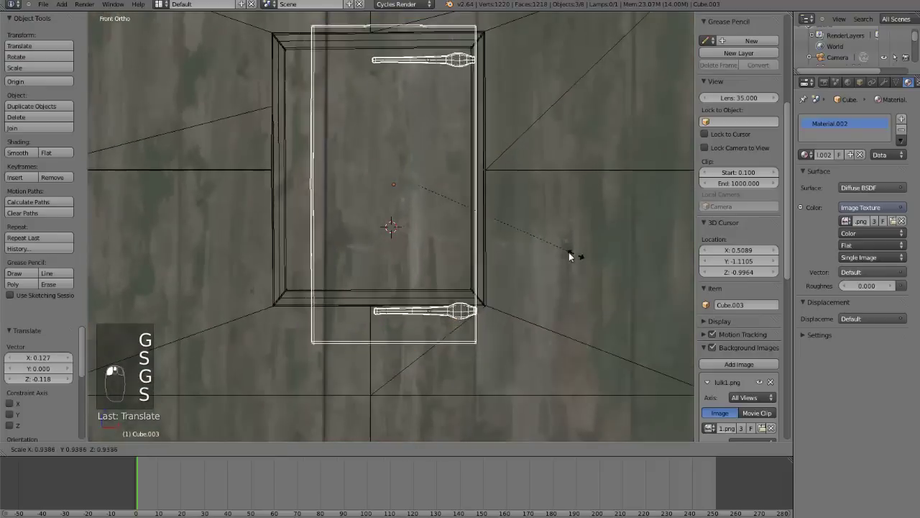
pyautogui.click(532, 216)
pyautogui.press('g')
pyautogui.click(537, 207)
pyautogui.press('s')
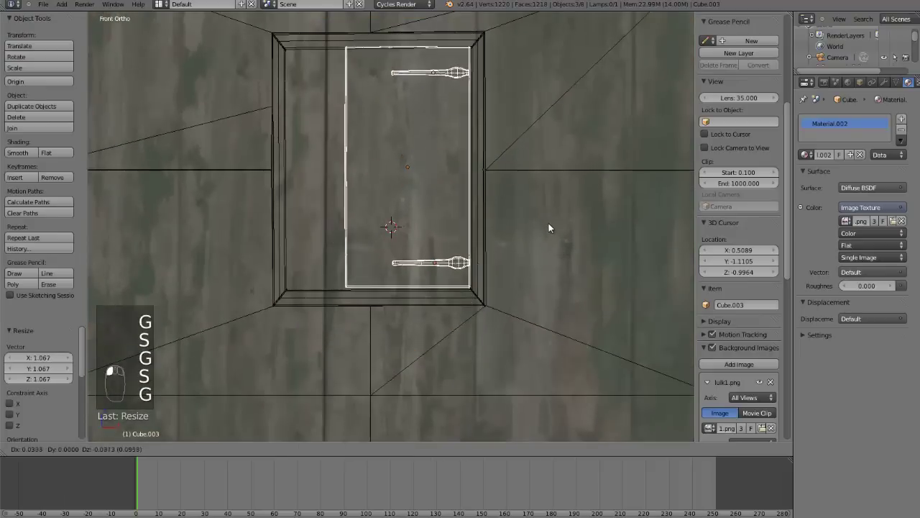
pyautogui.click(548, 228)
pyautogui.press('s')
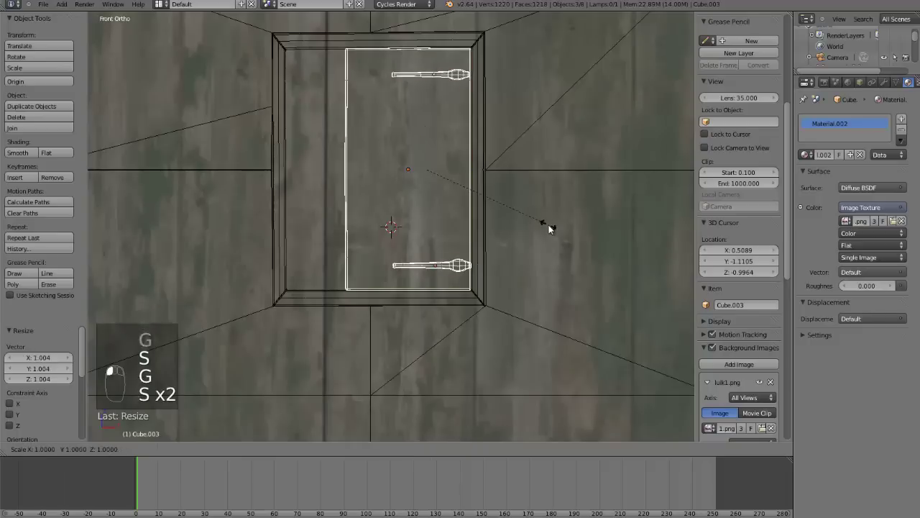
pyautogui.press('x')
pyautogui.rightClick(547, 226)
pyautogui.press('z')
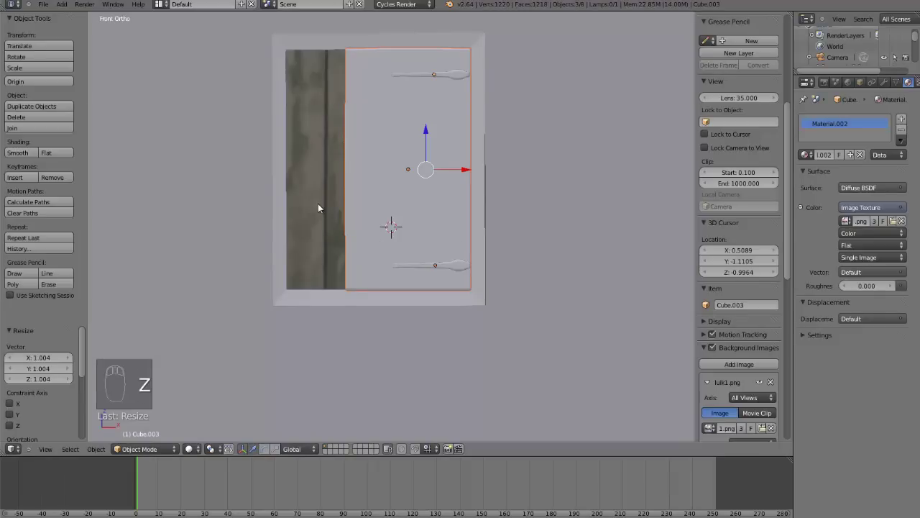
# - From the top view, rotate the shutter and hinges by -16.845° so the shutter stands ajar
pyautogui.press('KP_7')
pyautogui.press('z')
pyautogui.press('r')
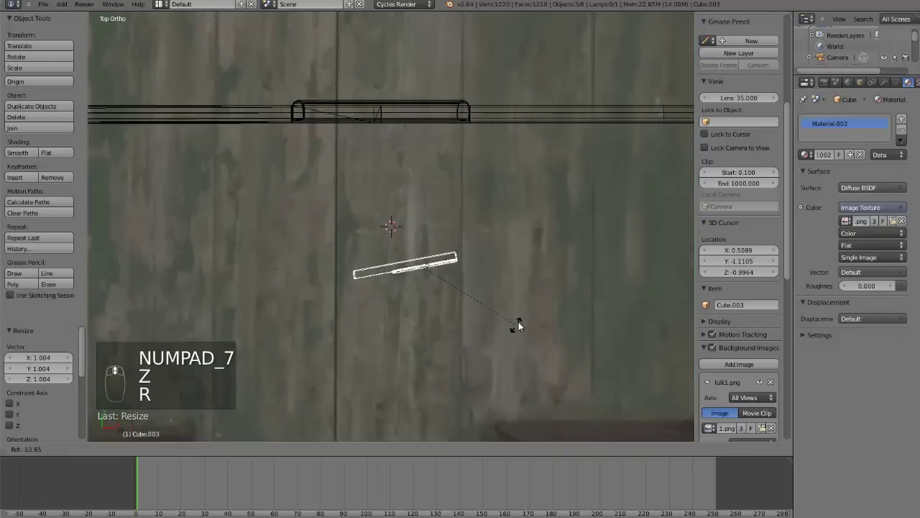
pyautogui.click(514, 325)
# - Move the angled shutter and hinges 1.315 along the Y axis towards the window frame
pyautogui.moveTo(513, 325); pyautogui.dragTo(387, 271, button='middle')
pyautogui.press('z')
pyautogui.scroll(5, 387, 271)
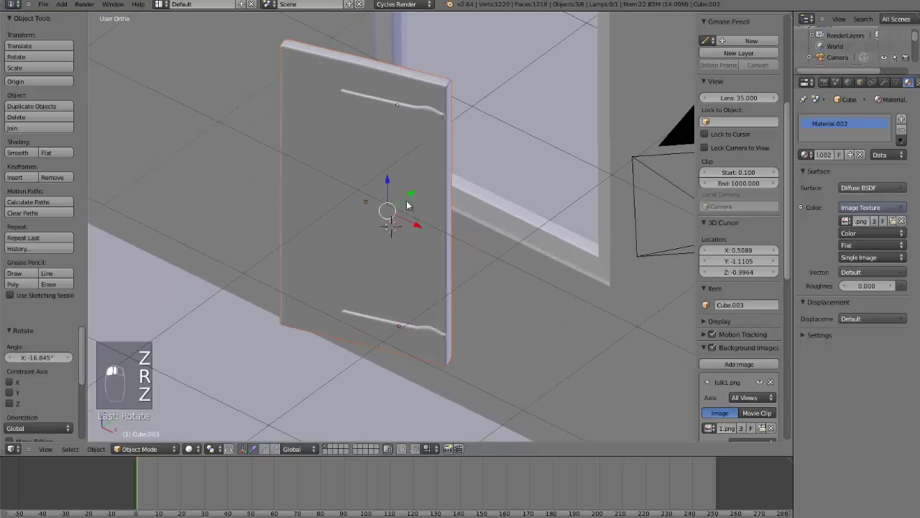
pyautogui.press('g')
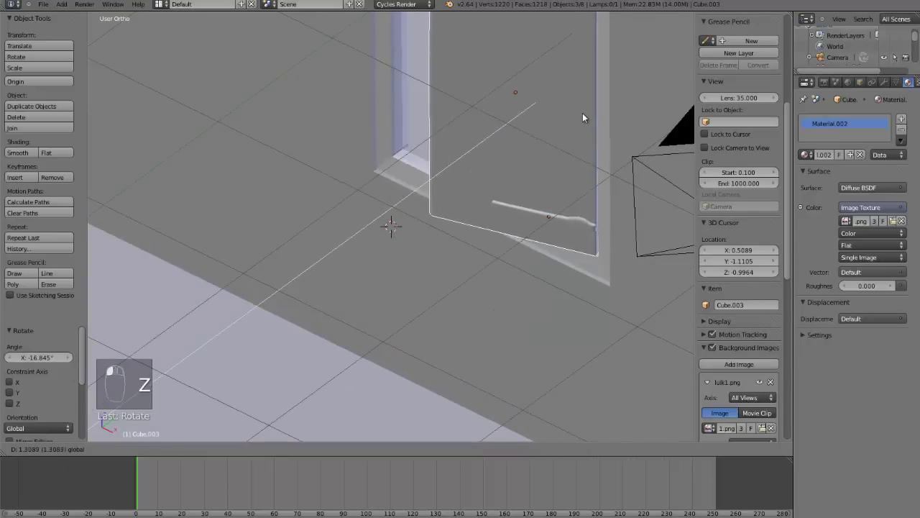
pyautogui.click(582, 113)
# - From the top view, swing the shutter and hinges further open with a rotation of -12.178°
pyautogui.moveTo(583, 112); pyautogui.dragTo(560, 130, button='middle')
pyautogui.press('KP_7')
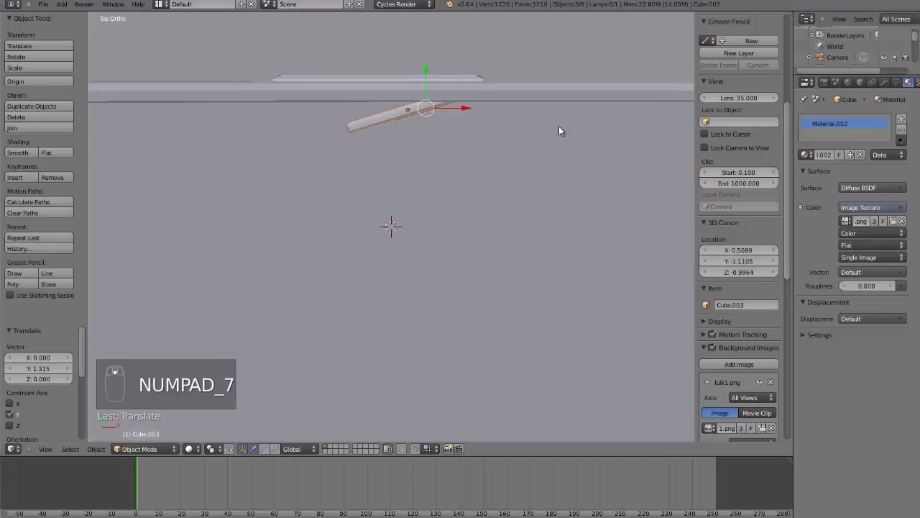
pyautogui.press('r')
pyautogui.click(538, 212)
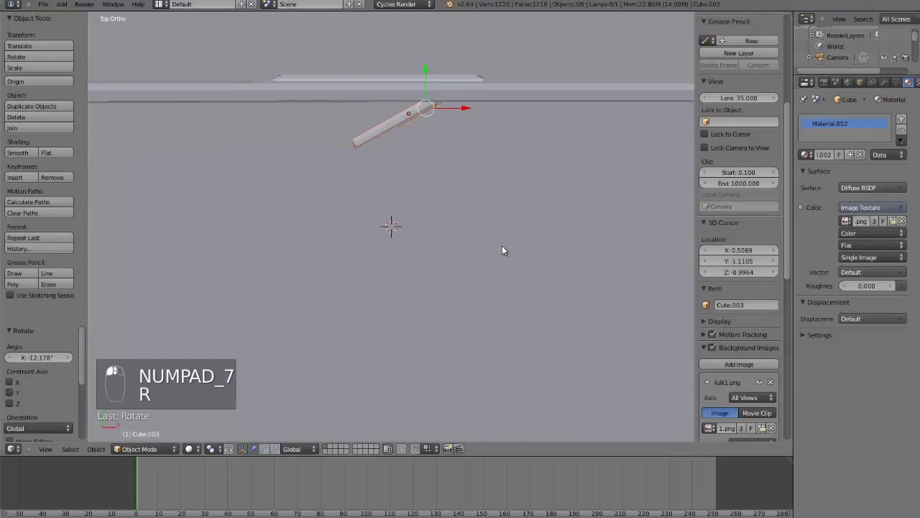
# - Fit the shutter's hinge side against the frame's right bar with small moves along the Y and X axes
pyautogui.moveTo(502, 245); pyautogui.dragTo(446, 195, button='middle')
pyautogui.press('g')
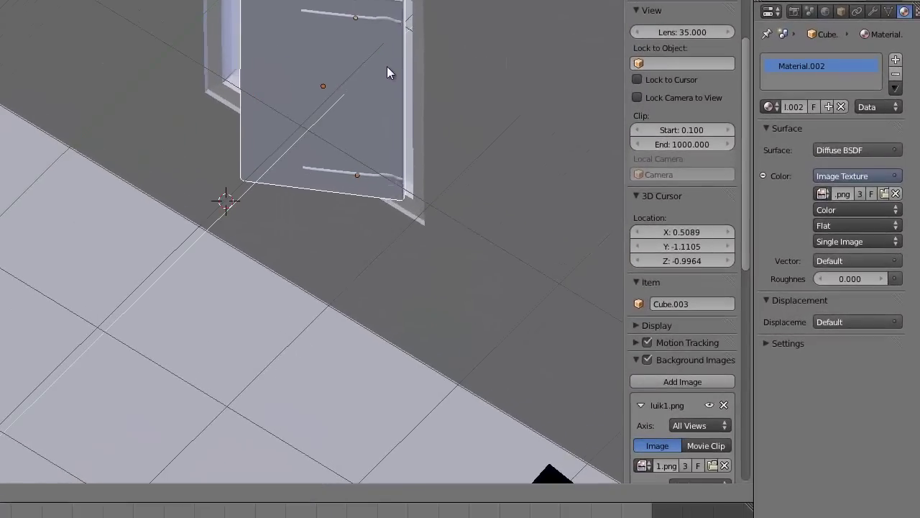
pyautogui.click(394, 64)
pyautogui.press('g')
pyautogui.press('x')
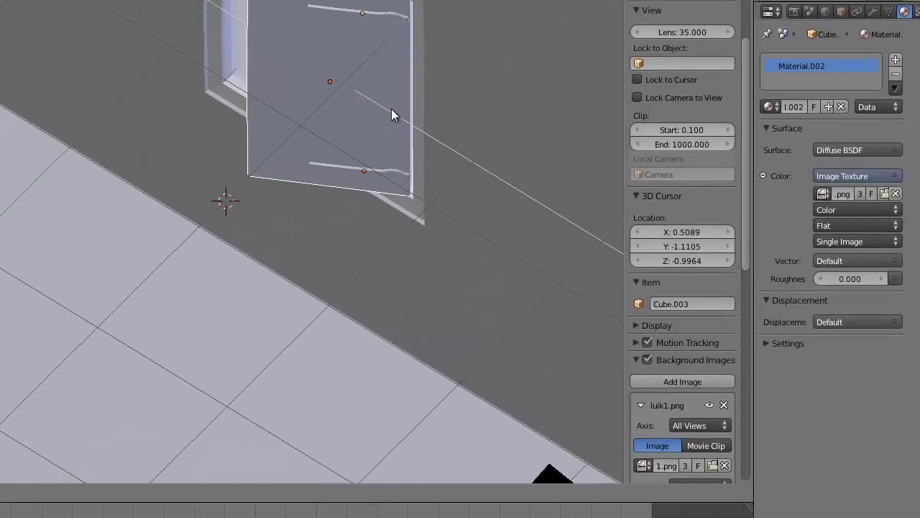
pyautogui.click(392, 110)
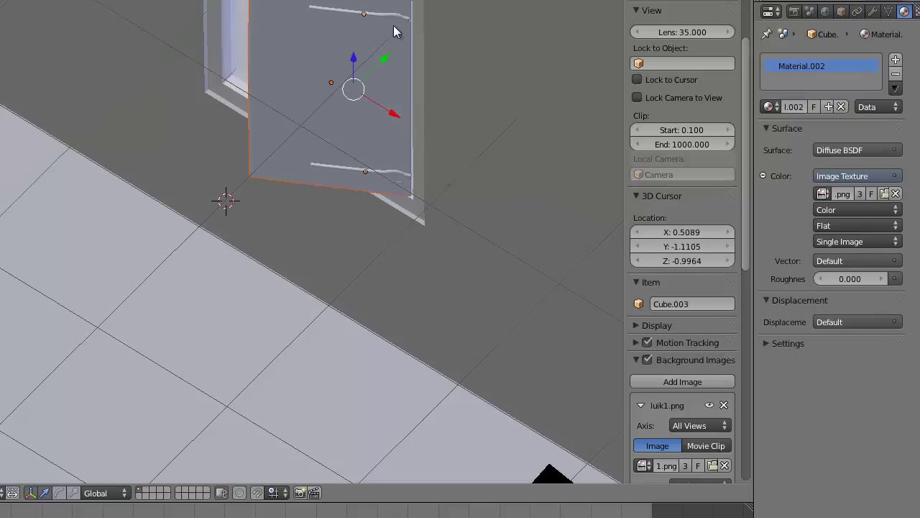
pyautogui.press('g')
pyautogui.click(384, 65)
# - Select the wall, enter Edit Mode and select all its geometry linked to a top corner vertex
pyautogui.scroll(-3, 414, 223)
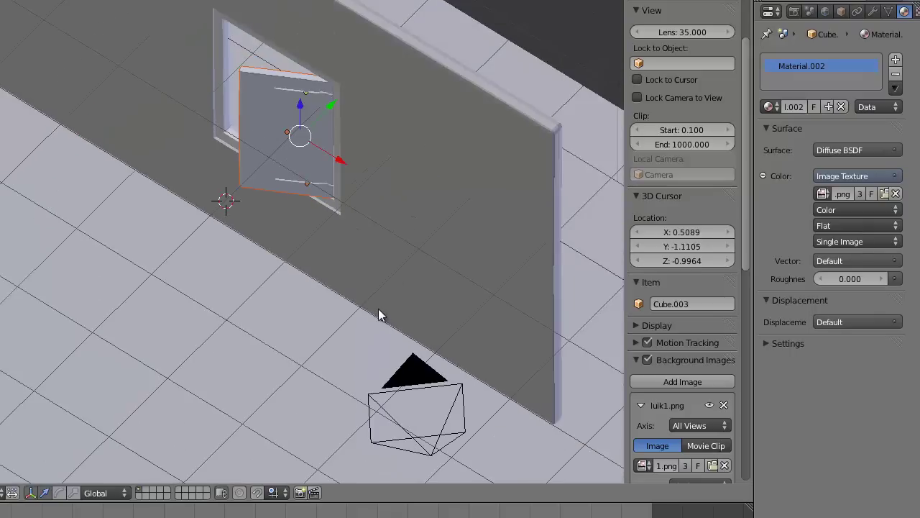
pyautogui.rightClick(465, 261)
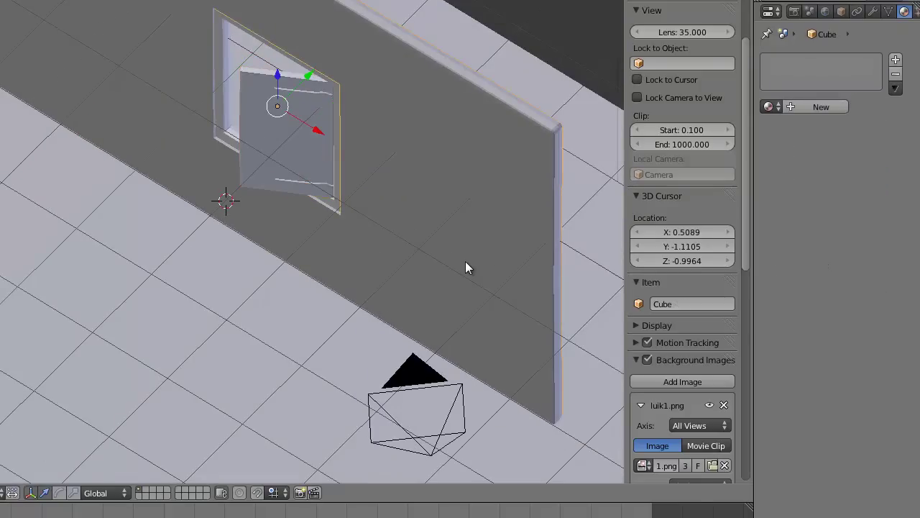
pyautogui.press('Tab')
pyautogui.rightClick(560, 124)
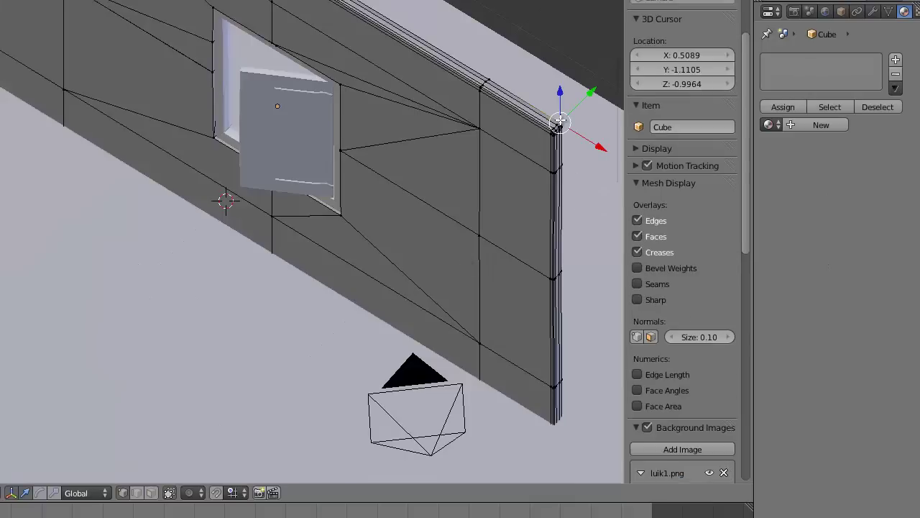
pyautogui.press('a')
# - Unwrap the whole wall with Project From View from the front
pyautogui.press('KP_1')
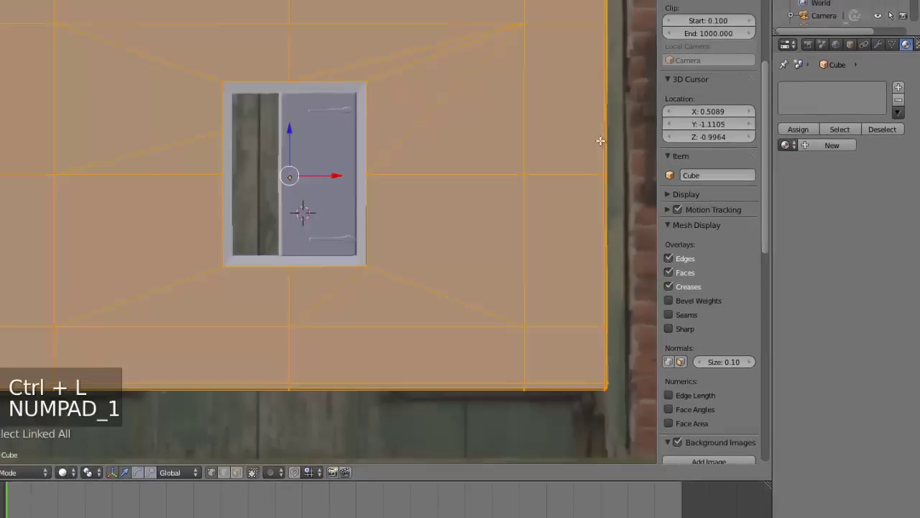
pyautogui.press('u')
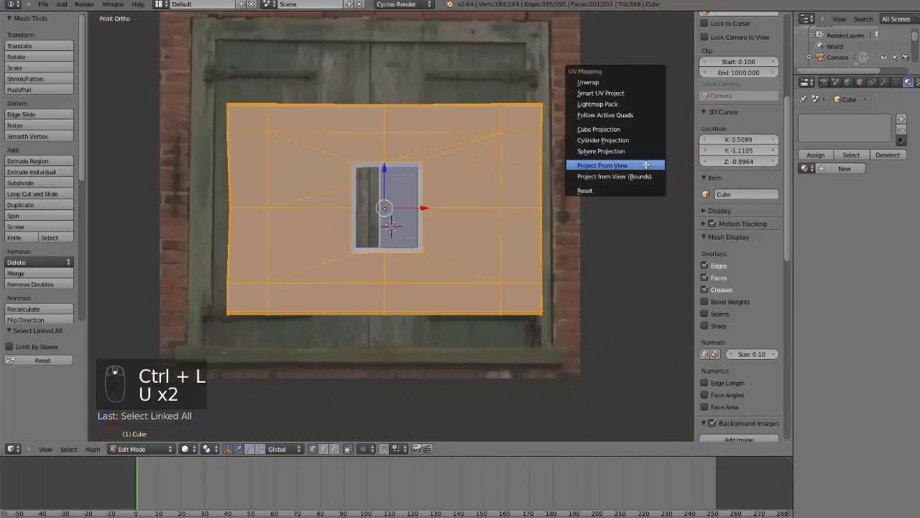
pyautogui.click(645, 165)
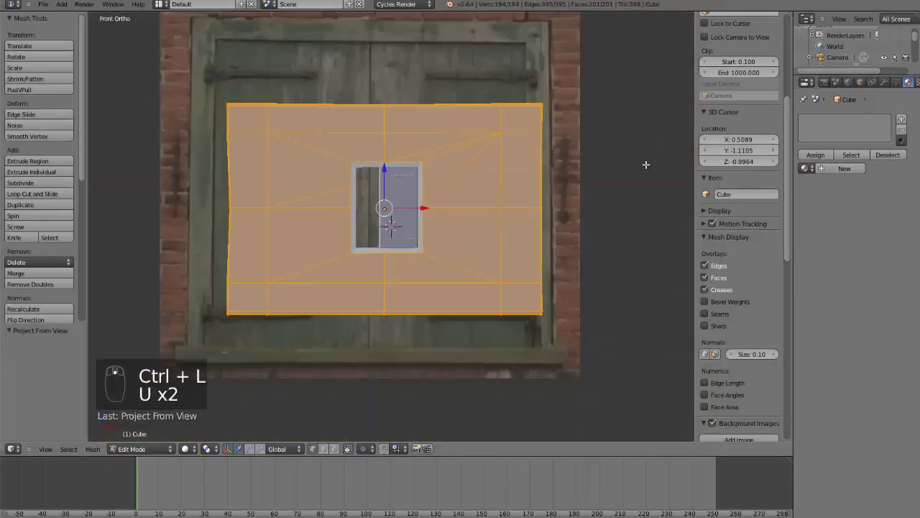
# - Reproject the wall's UVs with Project From View from a slightly turned view that also takes in its side edge
pyautogui.press('KP_6')
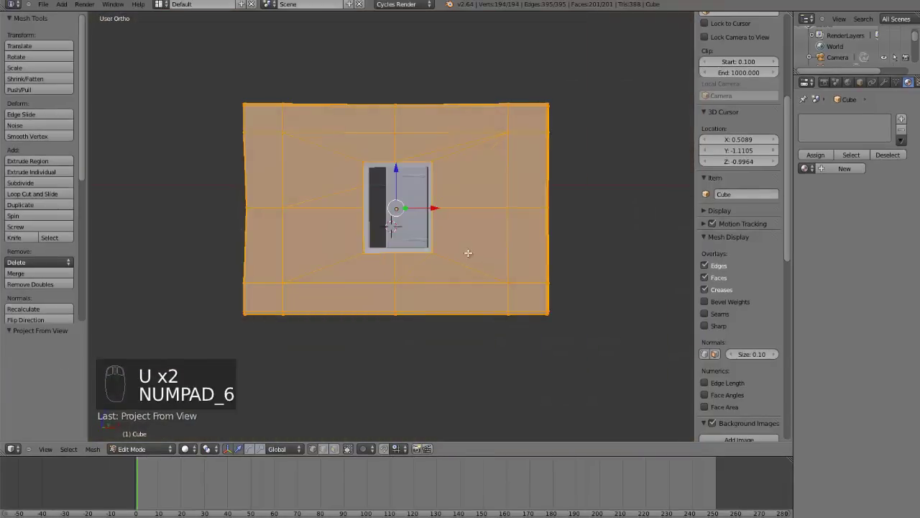
pyautogui.scroll(2, 568, 215)
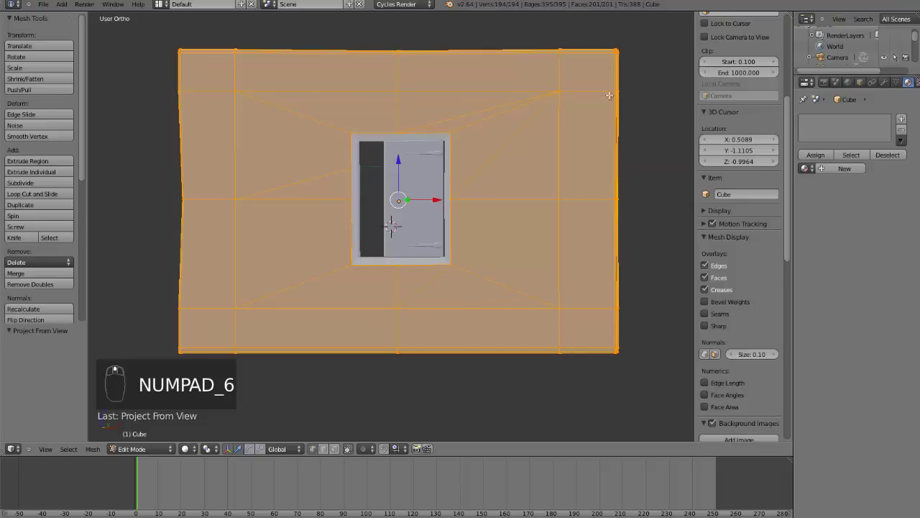
pyautogui.scroll(-3, 493, 181)
pyautogui.press('u')
pyautogui.click(338, 226)
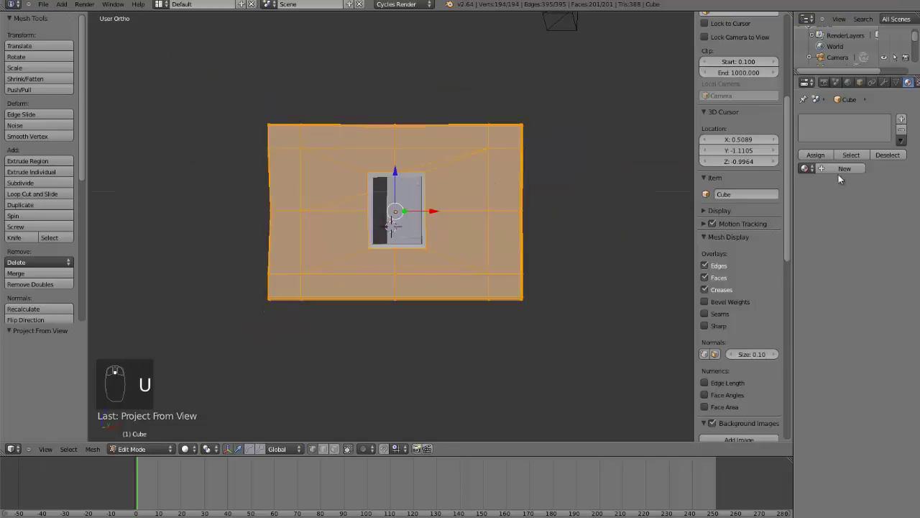
# - Give the wall a new material whose color is an Image Texture using newmur_red.png from the tutorial_3 folder
pyautogui.click(840, 167)
pyautogui.click(903, 221)
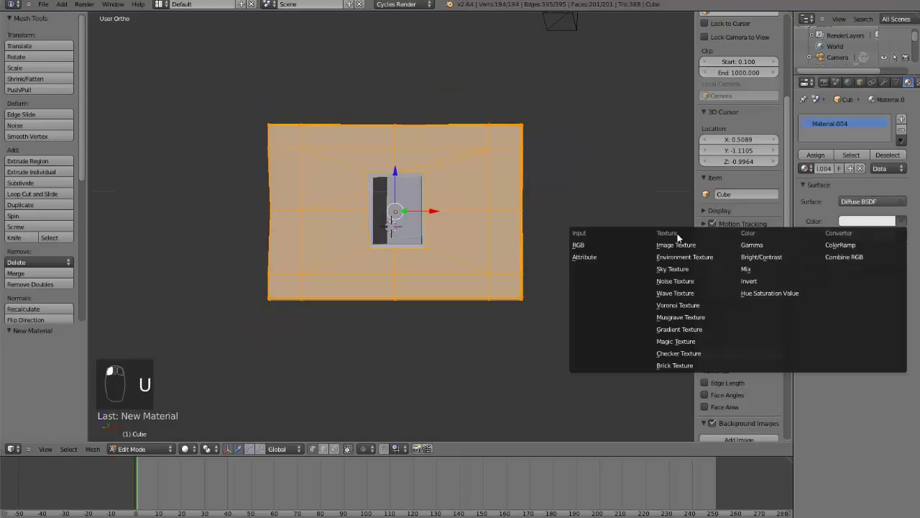
pyautogui.click(676, 246)
pyautogui.click(890, 241)
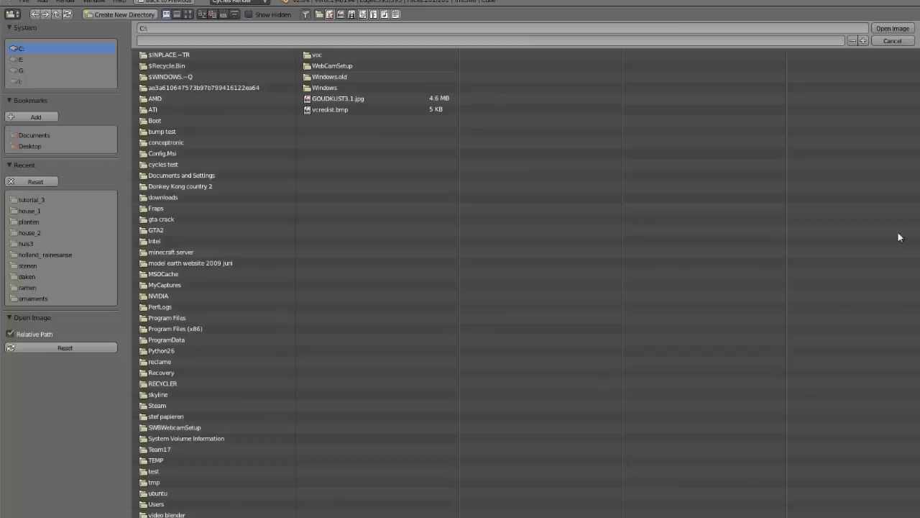
pyautogui.click(45, 200)
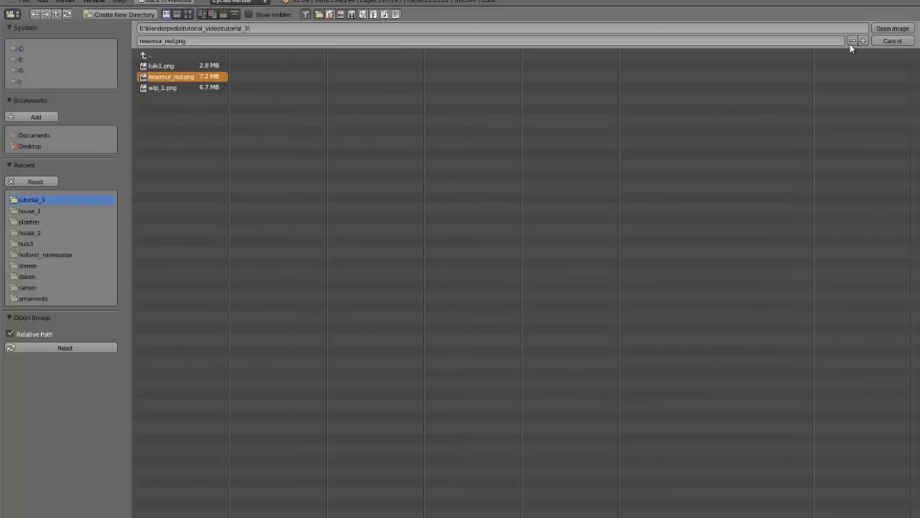
pyautogui.click(893, 28)
# - Switch to the UV/Image Editor and show the wall's UVs over newmur_red.png
pyautogui.scroll(-2, 432, 288)
pyautogui.click(11, 449)
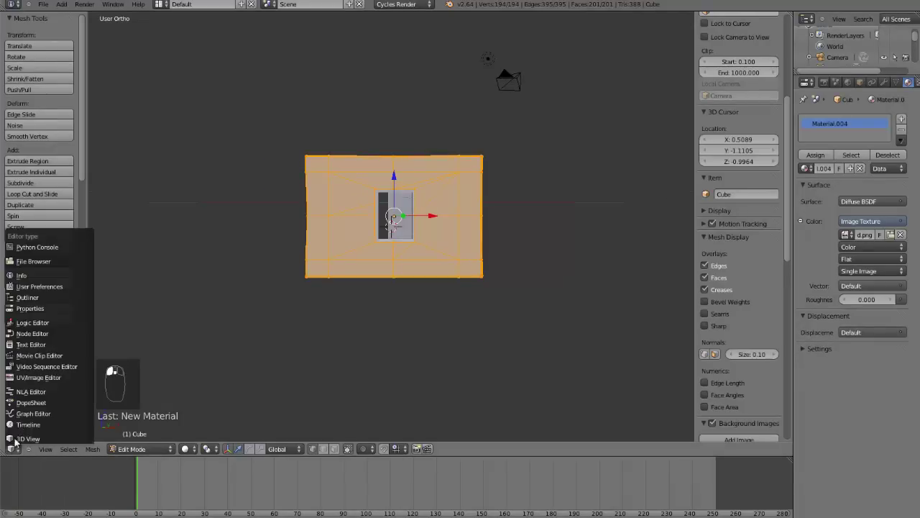
pyautogui.press('Return')
pyautogui.scroll(-3, 442, 309)
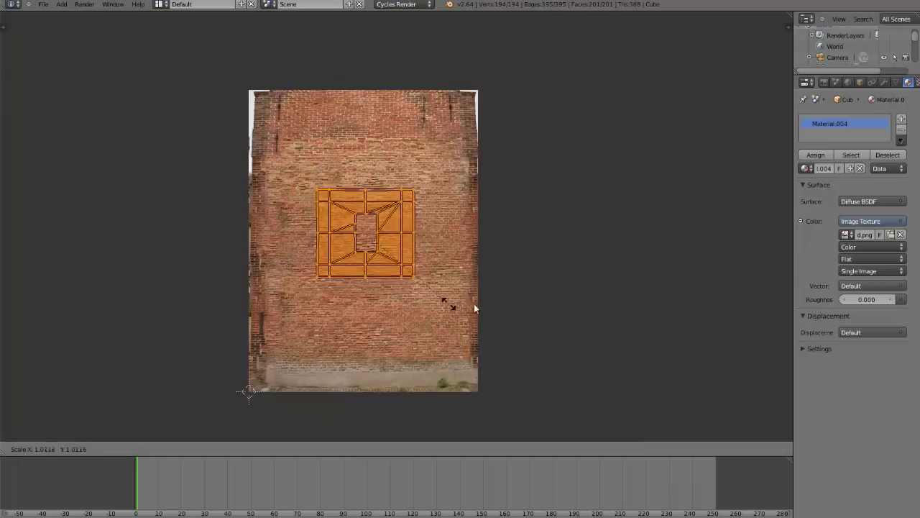
# - Scale the wall's UVs along X and Y and move them to cover the brickwork in the lower part of newmur_red.png
pyautogui.press('s')
pyautogui.press('x')
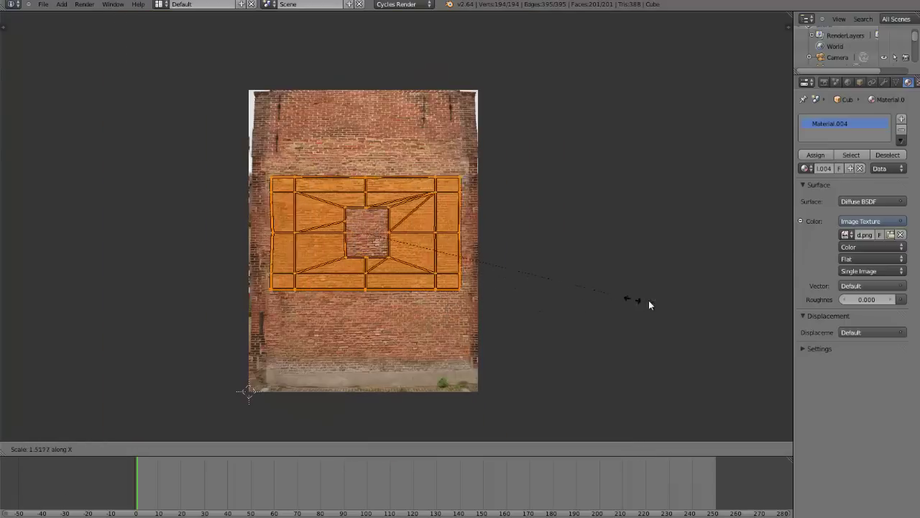
pyautogui.click(538, 274)
pyautogui.press('g')
pyautogui.press('s')
pyautogui.press('y')
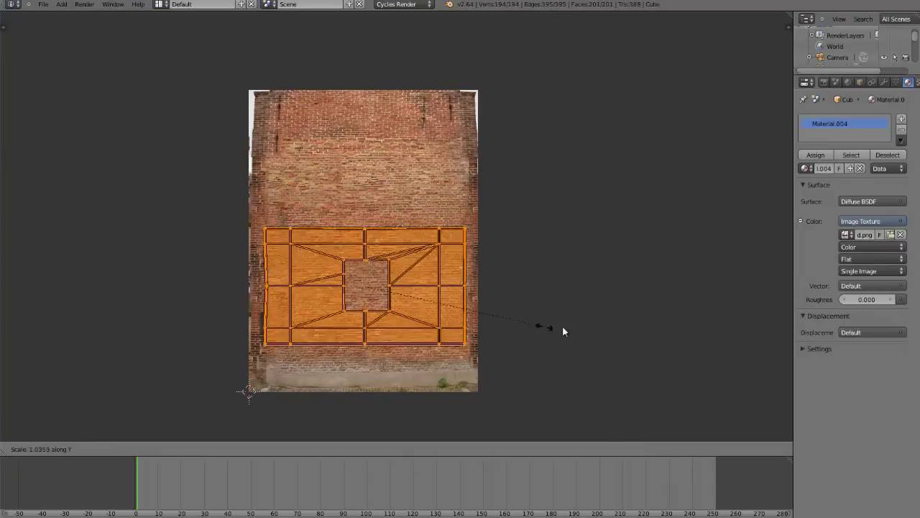
pyautogui.click(638, 325)
pyautogui.press('s')
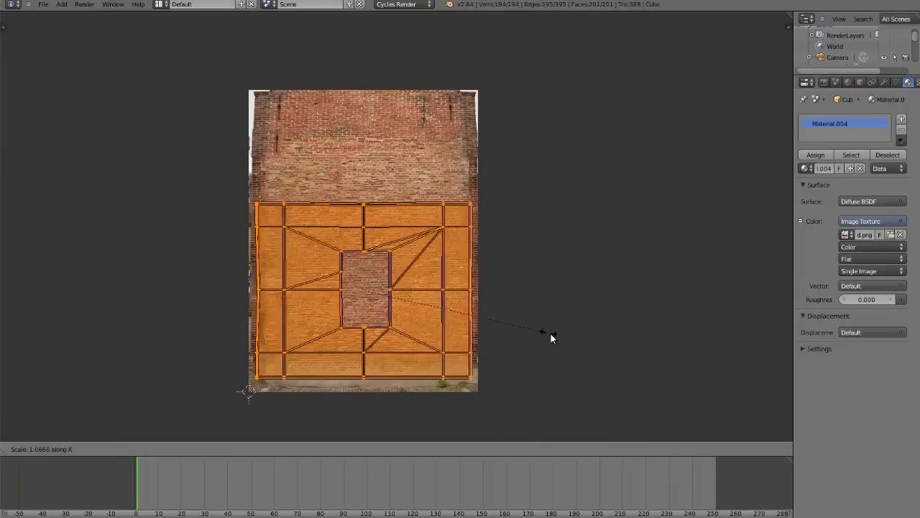
pyautogui.press('y')
pyautogui.click(538, 333)
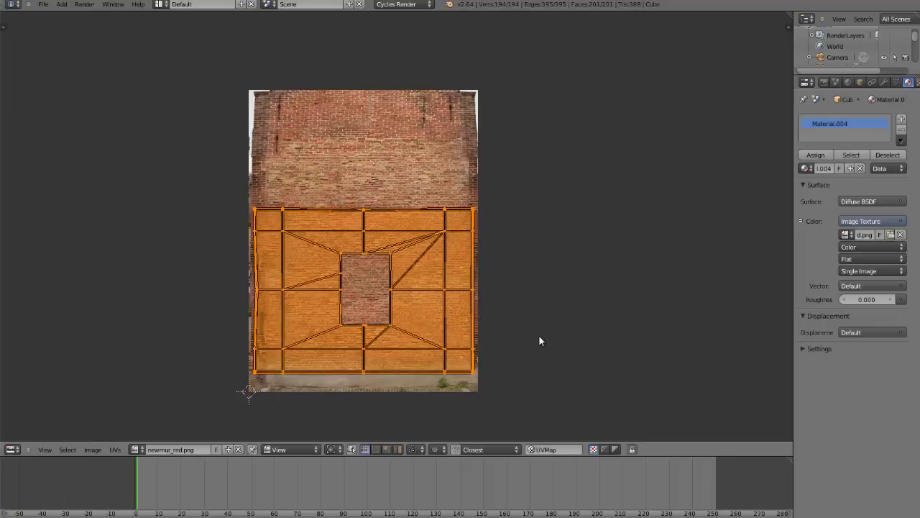
pyautogui.press('g')
pyautogui.click(541, 344)
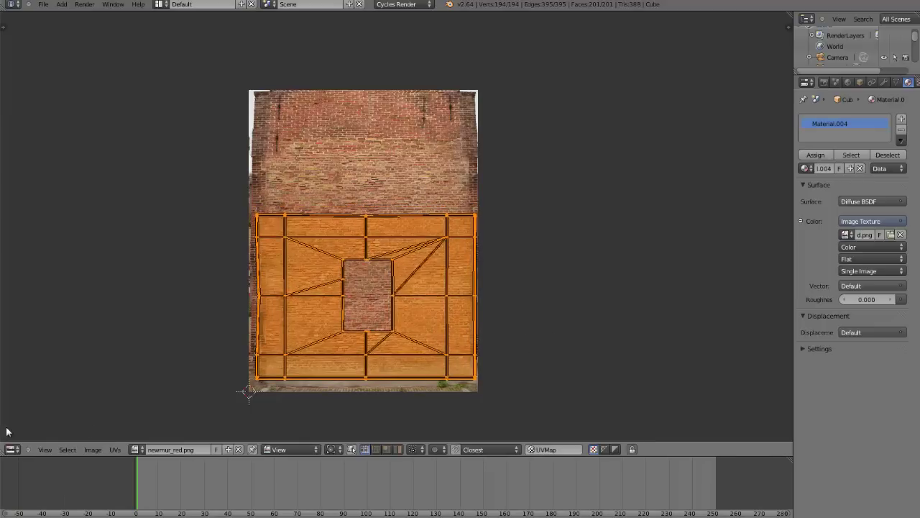
# - Return to the 3D View in Object Mode and move the ground plane about 0.84 units along Y toward the wall's front side
pyautogui.click(4, 450)
pyautogui.click(16, 438)
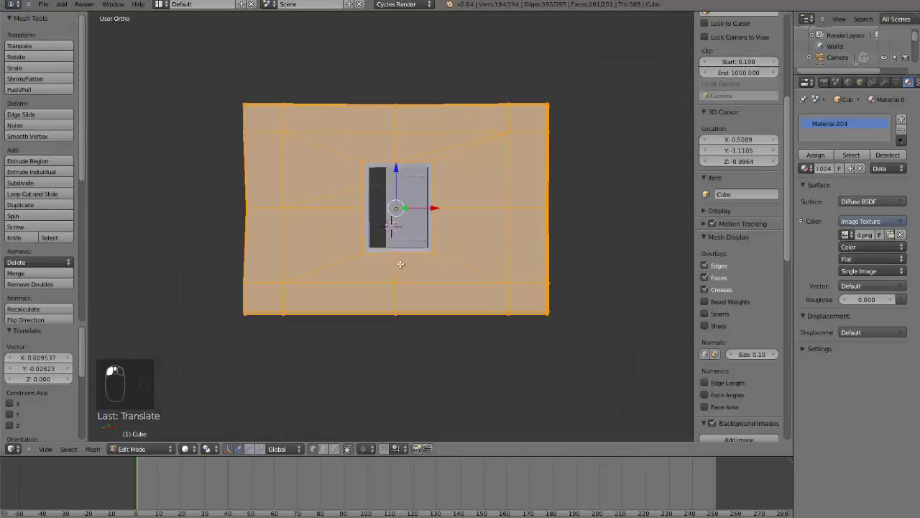
pyautogui.press('KP_7')
pyautogui.press('Tab')
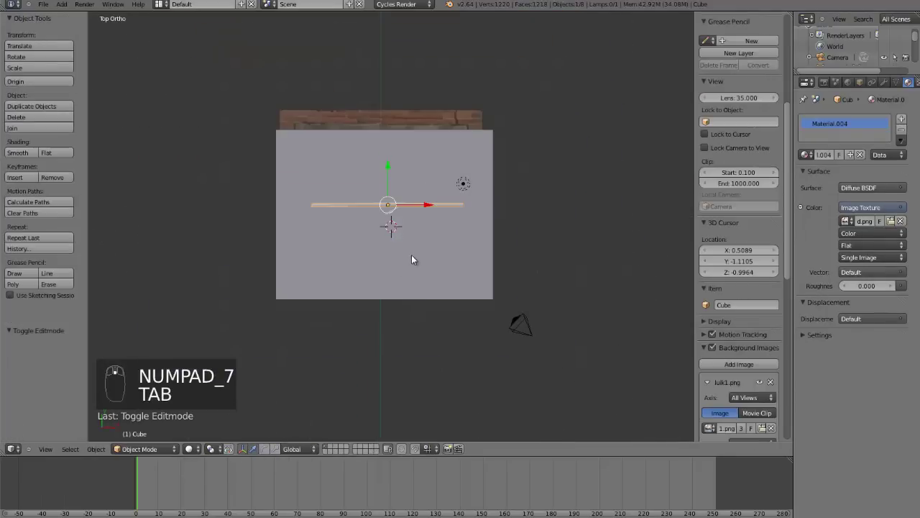
pyautogui.moveTo(387, 178); pyautogui.dragTo(413, 158)
pyautogui.moveTo(414, 158); pyautogui.dragTo(439, 254, button='middle')
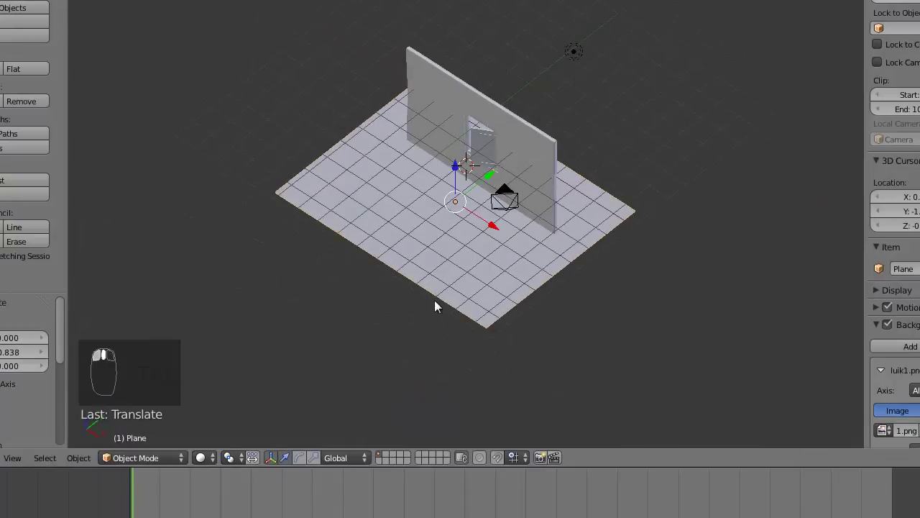
pyautogui.press('KP_7')
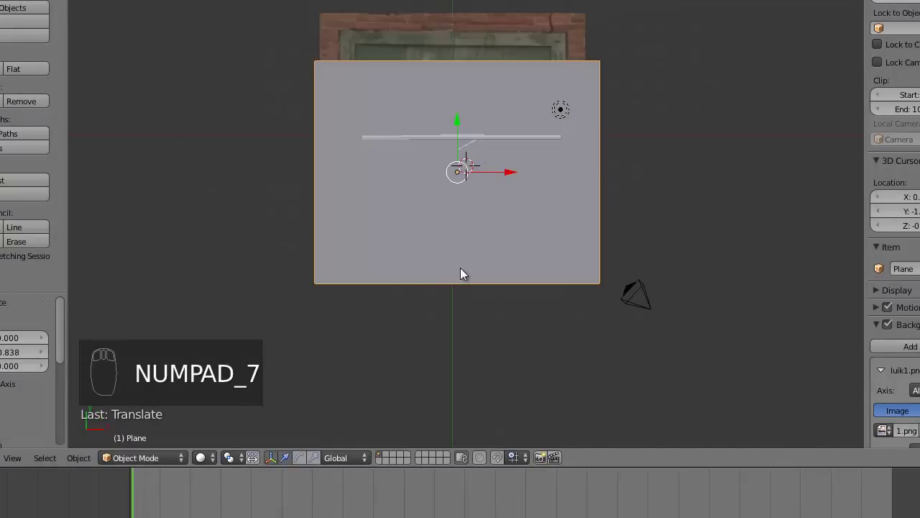
# - Add a Sun lamp and place it in front of the wall, about 1.9 units along negative Y
pyautogui.click(32, 0)
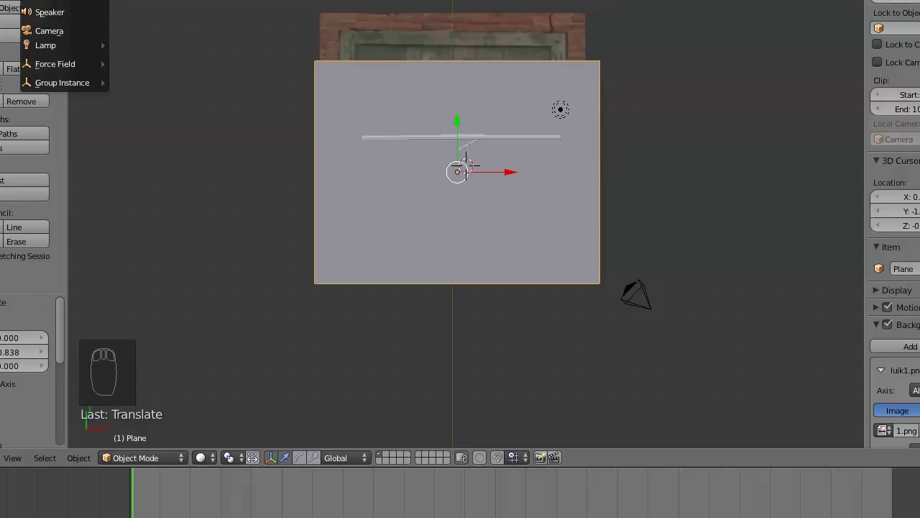
pyautogui.moveTo(61, 48)
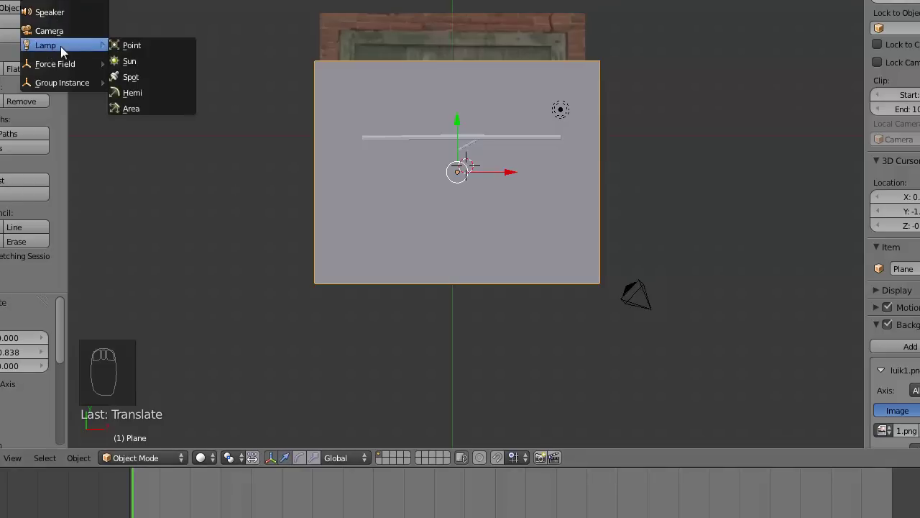
pyautogui.click(122, 61)
pyautogui.press('g')
pyautogui.click(469, 333)
# - Tilt the sun about 15° from a side view and turn it around in the top view
pyautogui.moveTo(469, 333); pyautogui.dragTo(403, 331, button='middle')
pyautogui.press('r')
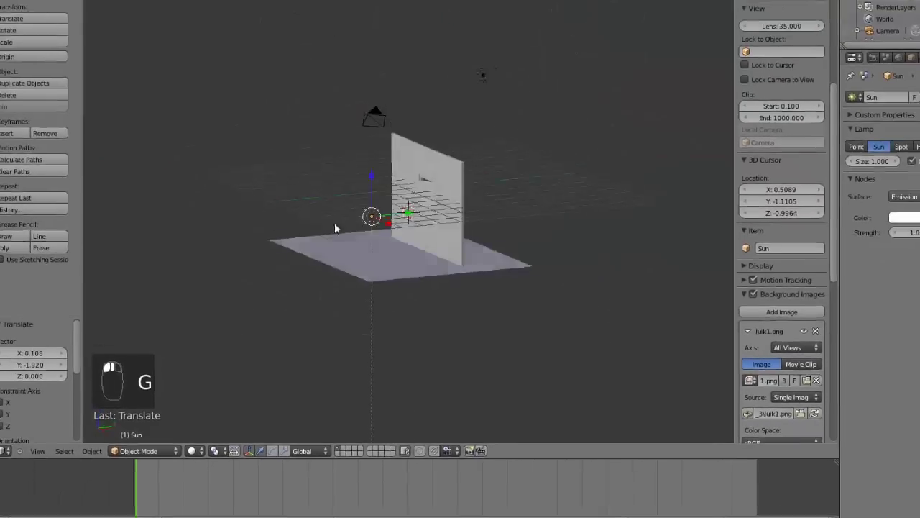
pyautogui.click(476, 253)
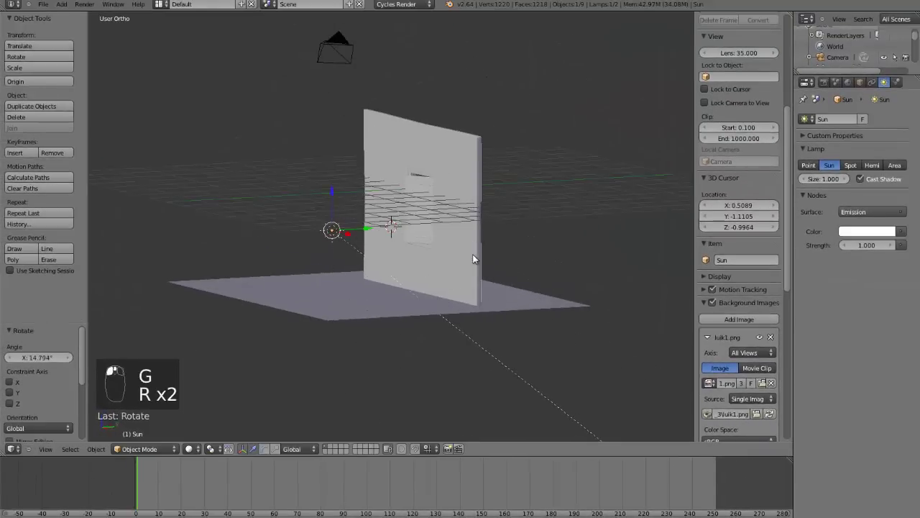
pyautogui.press('KP_7')
pyautogui.press('r')
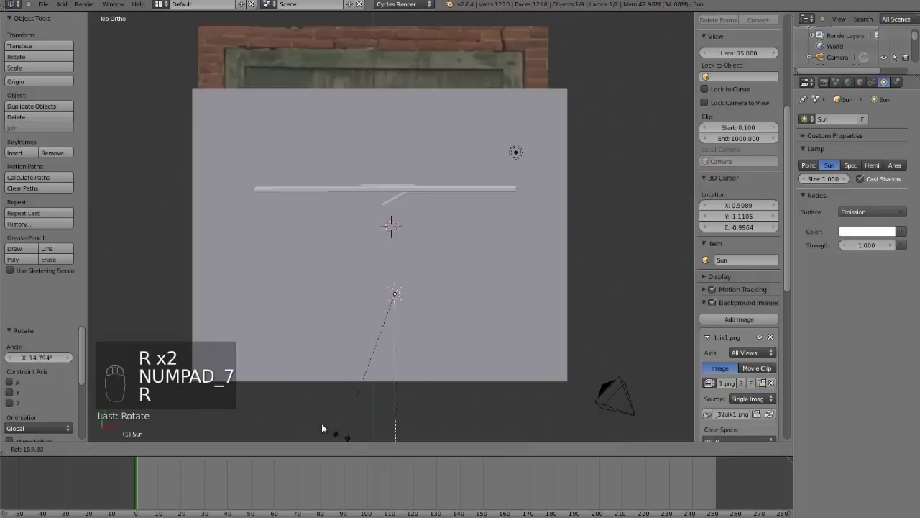
pyautogui.click(316, 423)
# - Move the sun behind the wall, about 5.7 units along Y and 1.6 along X, and rotate it about 12°
pyautogui.press('g')
pyautogui.click(496, 234)
pyautogui.press('r')
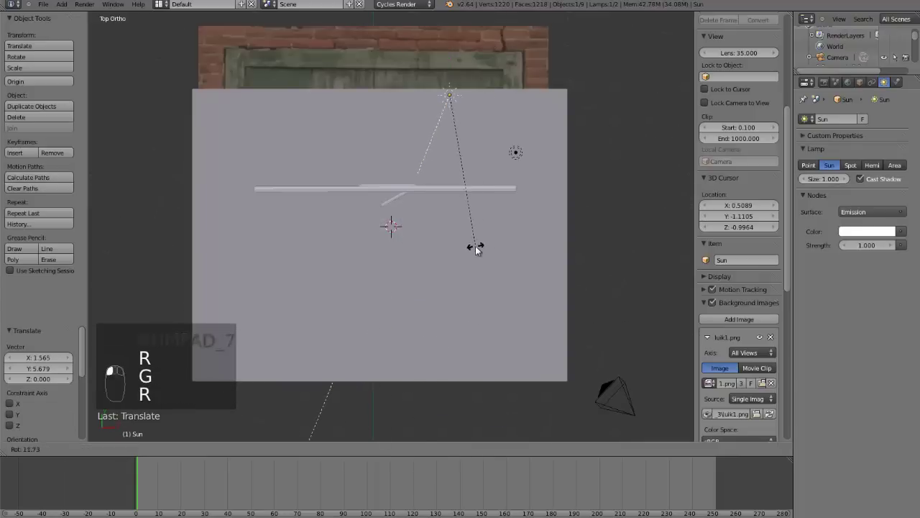
pyautogui.click(471, 248)
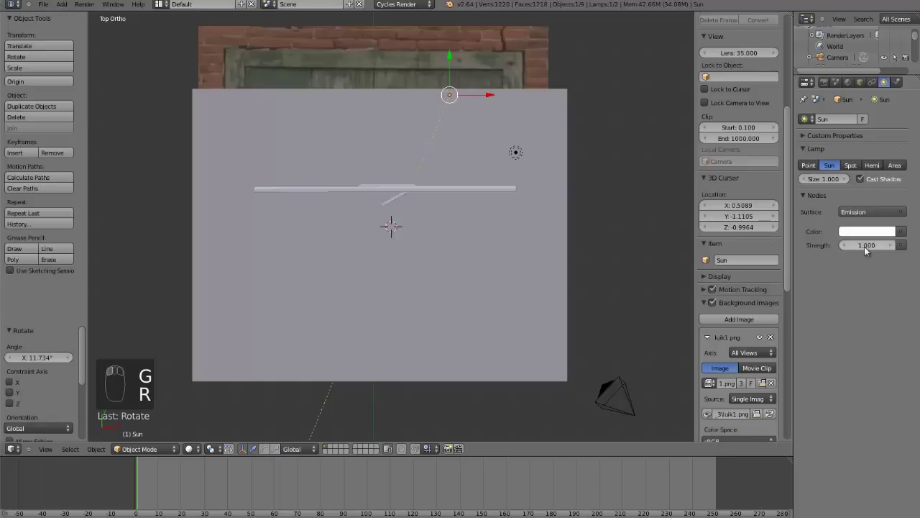
# - Set the sun's strength to 4 and its size to 0.1
pyautogui.click(867, 246)
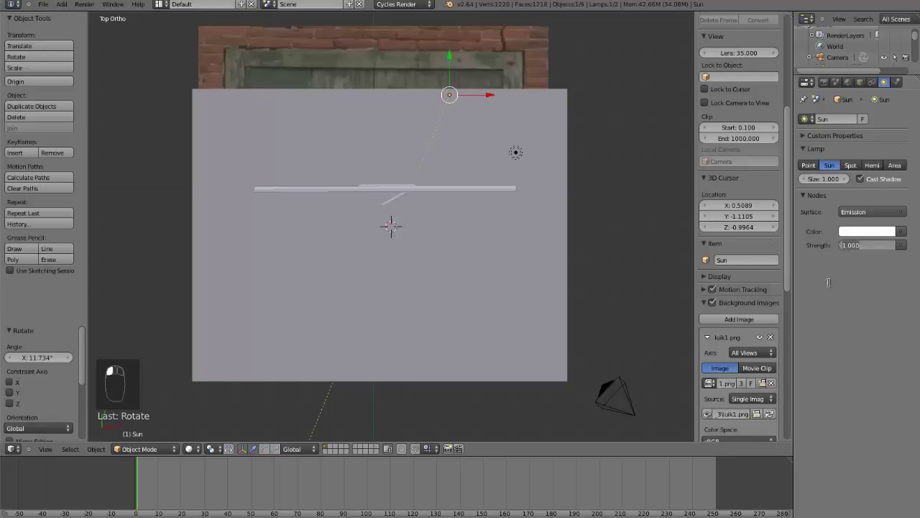
pyautogui.write('4')
pyautogui.press('Return')
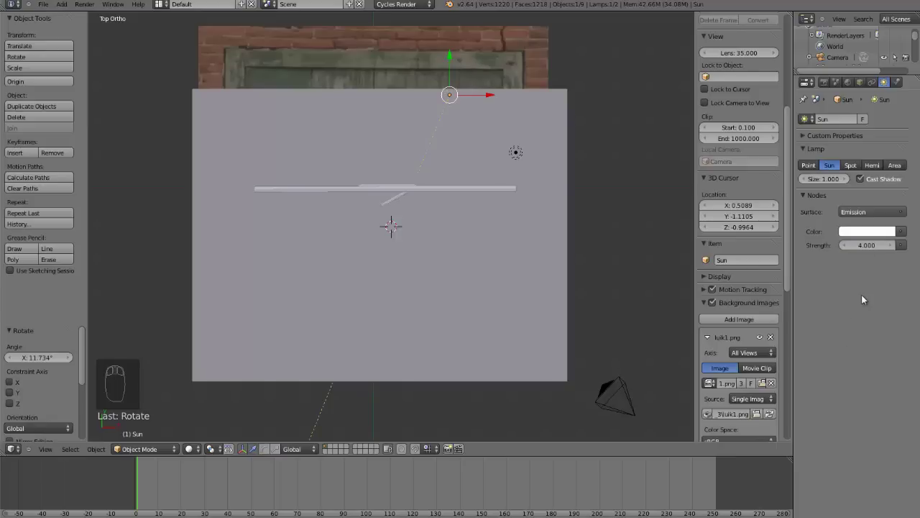
pyautogui.click(827, 181)
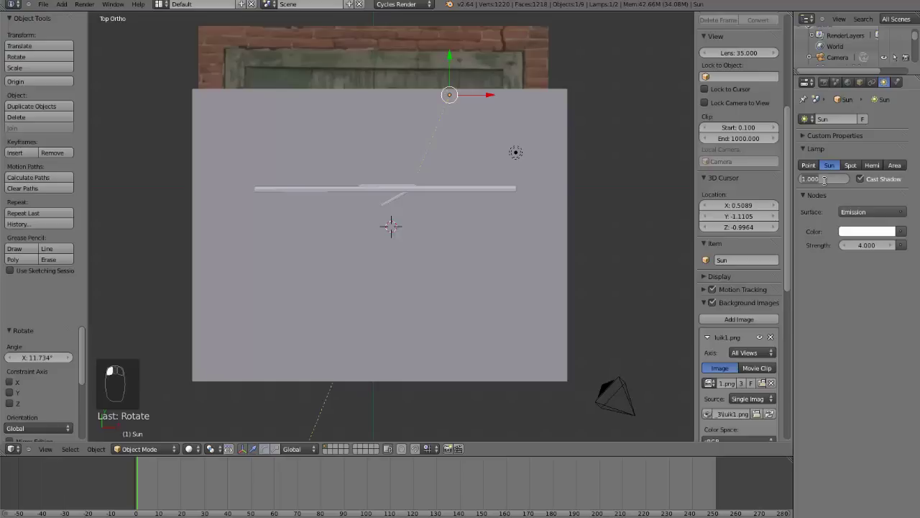
pyautogui.write('0.1')
pyautogui.press('Return')
# - Rotate the sun to shine more diagonally across the wall and shift it about 0.3 units closer to the wall
pyautogui.press('r')
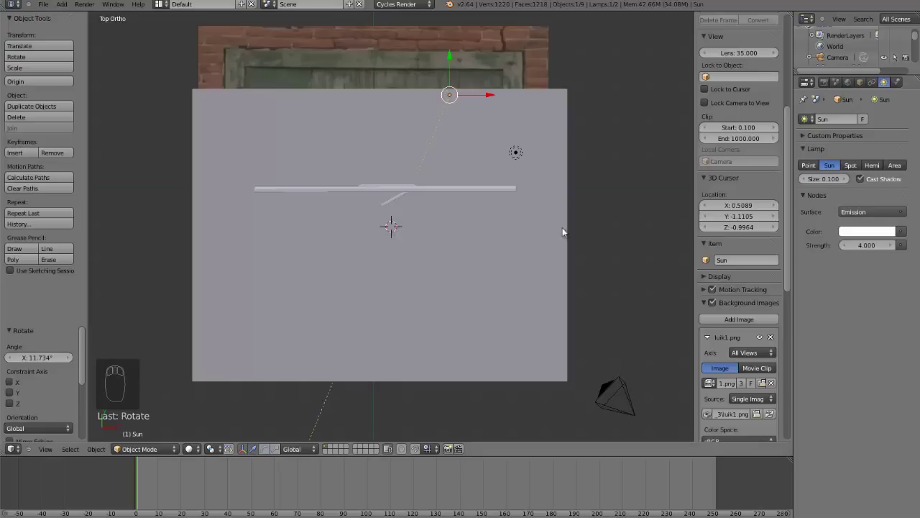
pyautogui.click(496, 222)
pyautogui.press('g')
pyautogui.click(482, 272)
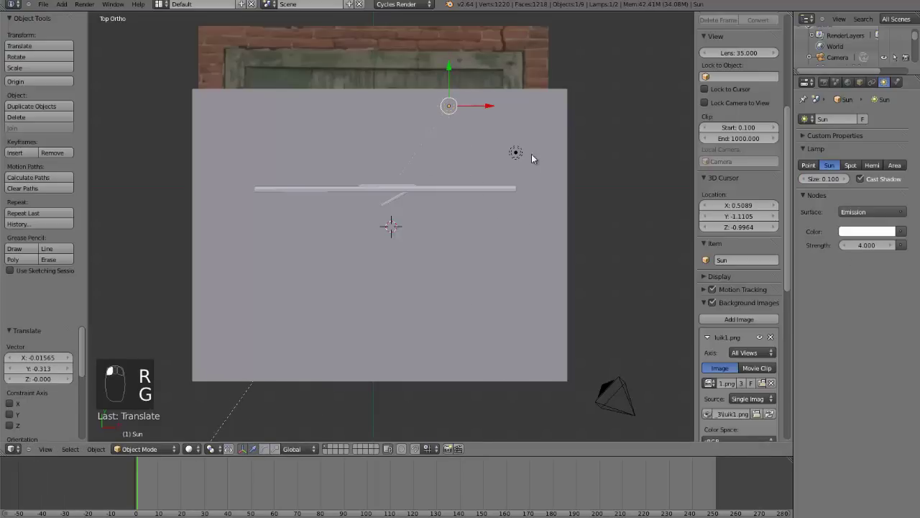
# - Delete the original lamp beside the sun
pyautogui.rightClick(517, 154)
pyautogui.press('x')
pyautogui.click(517, 154)
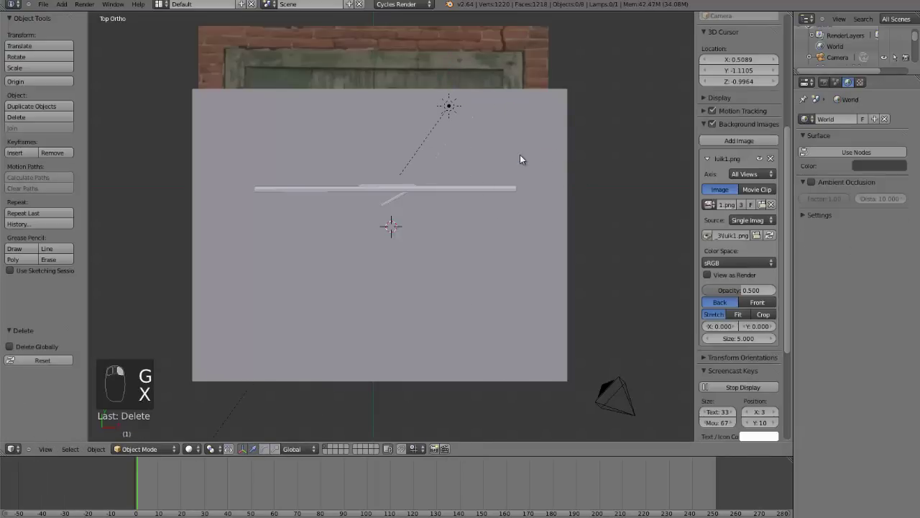
# - Raise the sun higher behind the wall and rotate it by about -5° from a side view
pyautogui.moveTo(520, 155); pyautogui.dragTo(509, 185, button='middle')
pyautogui.rightClick(531, 237)
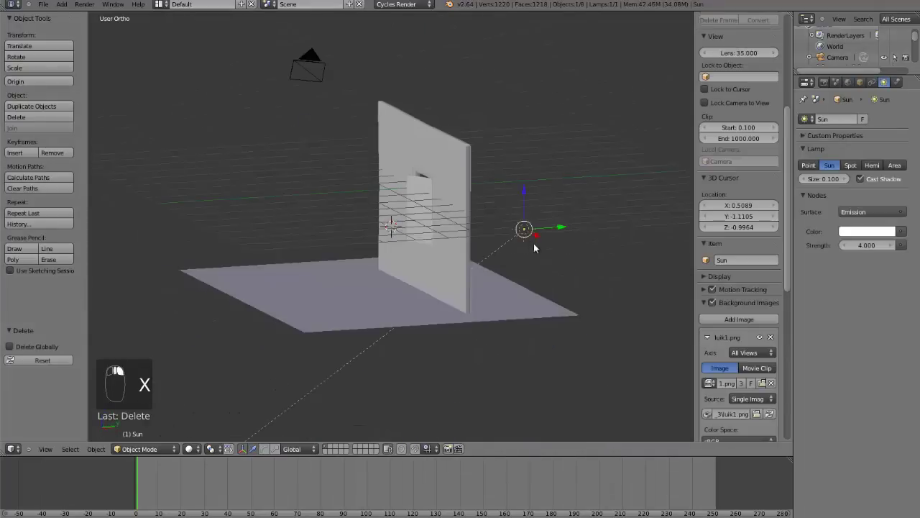
pyautogui.press('g')
pyautogui.click(568, 131)
pyautogui.press('r')
pyautogui.click(376, 242)
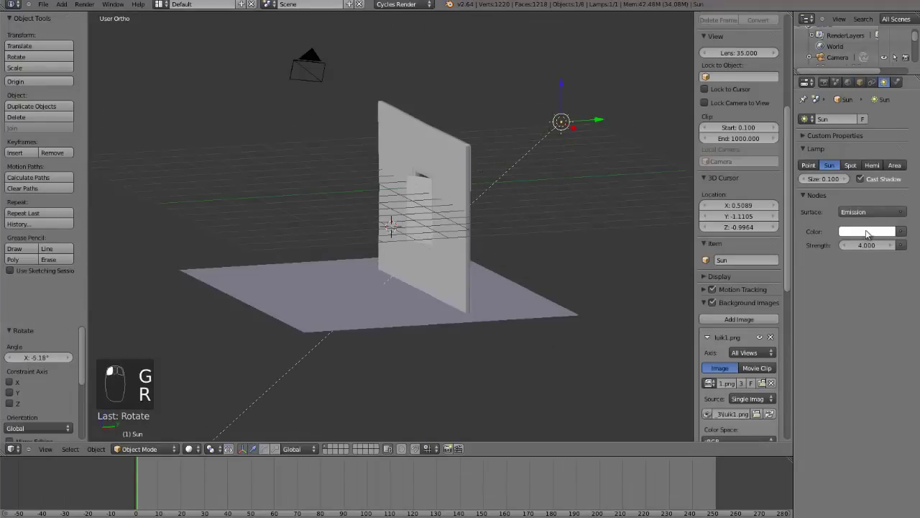
# - Enable nodes for the world, use a Sky Texture as its background color, and set the strength to 0.5
pyautogui.moveTo(440, 240); pyautogui.dragTo(448, 272, button='middle')
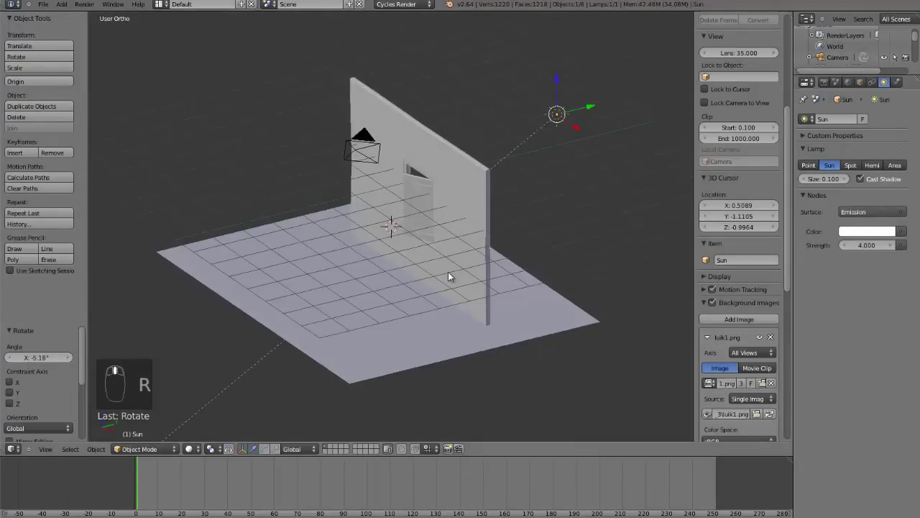
pyautogui.press('KP_7')
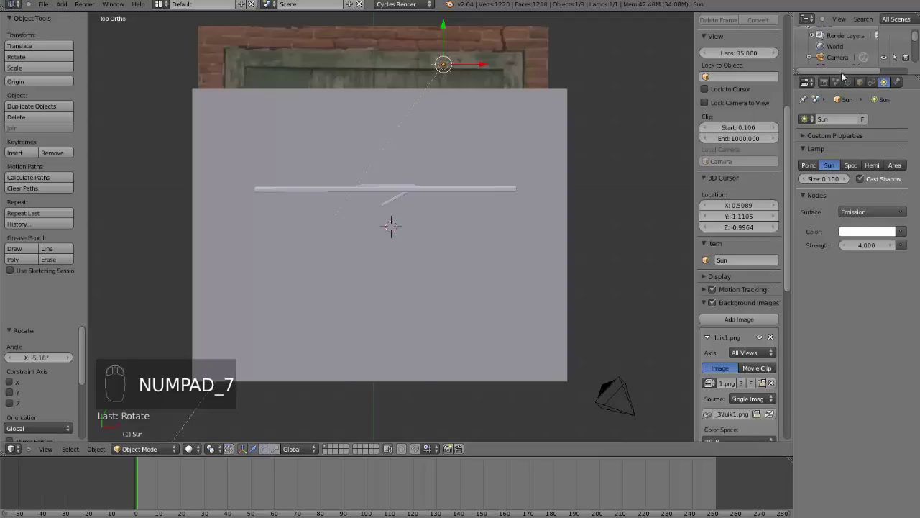
pyautogui.click(848, 82)
pyautogui.click(857, 152)
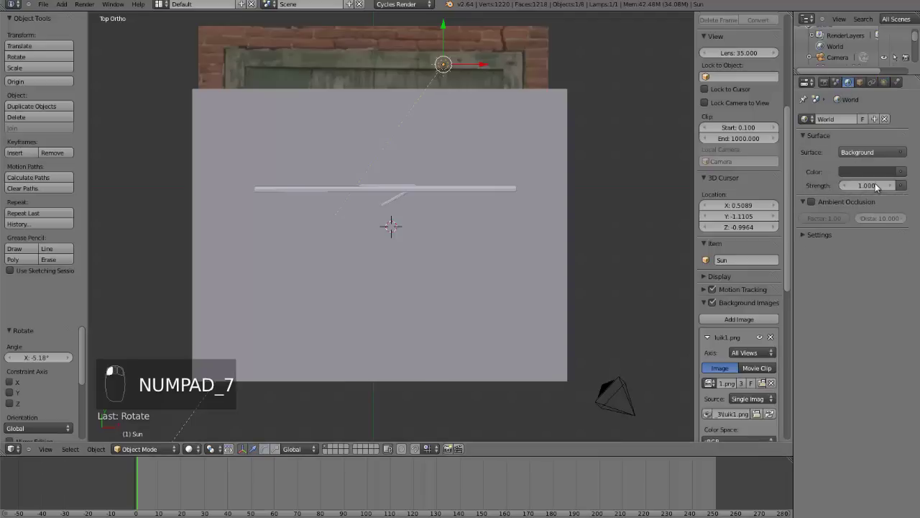
pyautogui.click(901, 175)
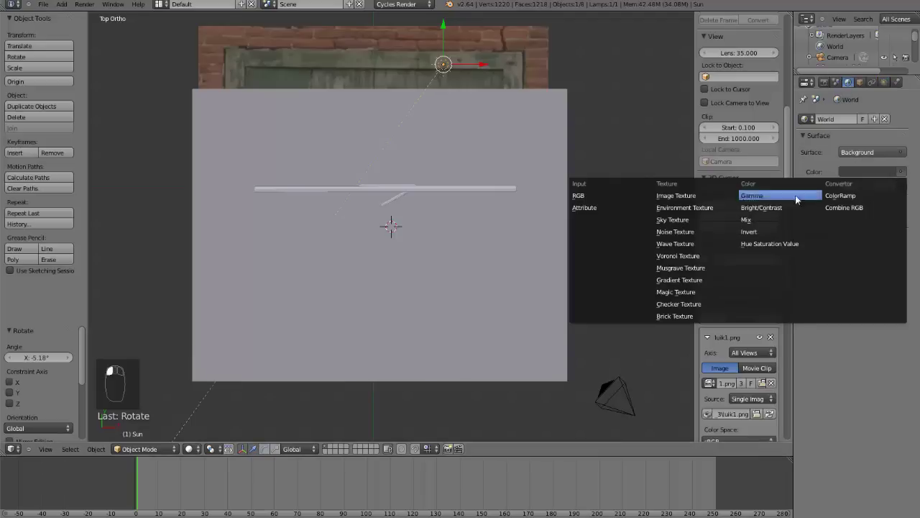
pyautogui.click(691, 219)
pyautogui.click(860, 247)
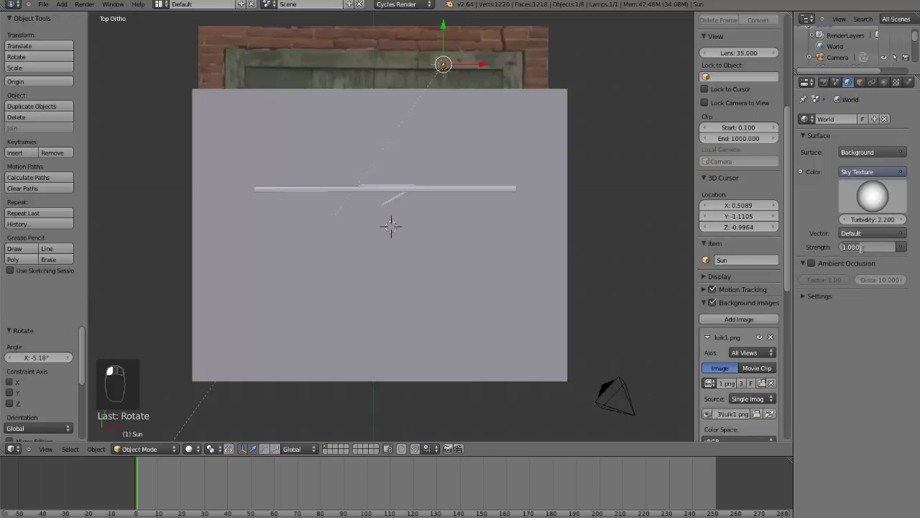
pyautogui.write('0.5')
pyautogui.press('Return')
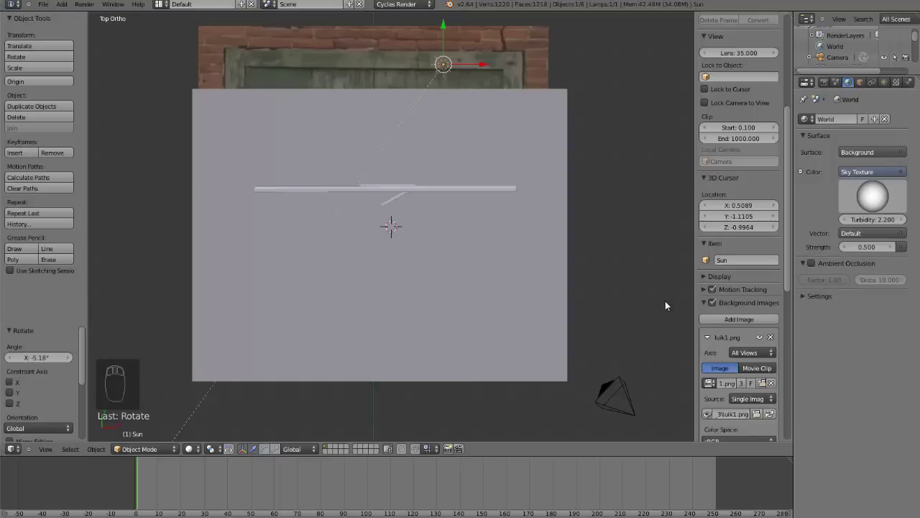
# - Select the camera, look through it, and move it to fit more of the wall inside the frame
pyautogui.scroll(4, 665, 302)
pyautogui.scroll(-5, 638, 303)
pyautogui.rightClick(605, 377)
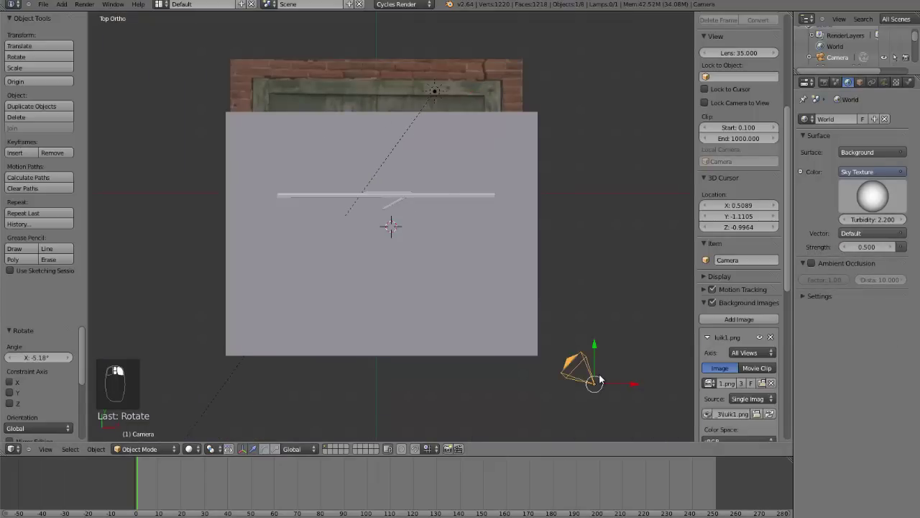
pyautogui.press('KP_0')
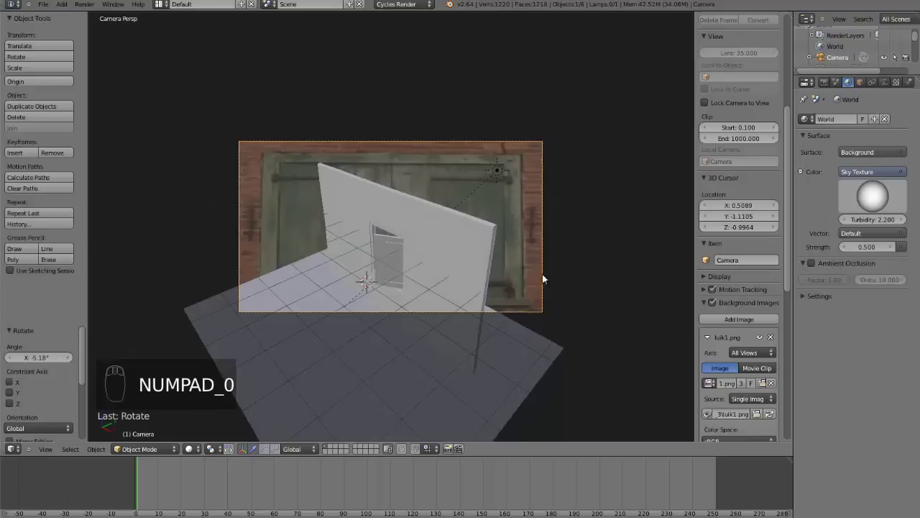
pyautogui.press('g')
pyautogui.click(510, 384)
# - Move the camera closer and re-aim it in fly mode until the shuttered window sits near the centre of the frame
pyautogui.hotkey('shift', 'f')
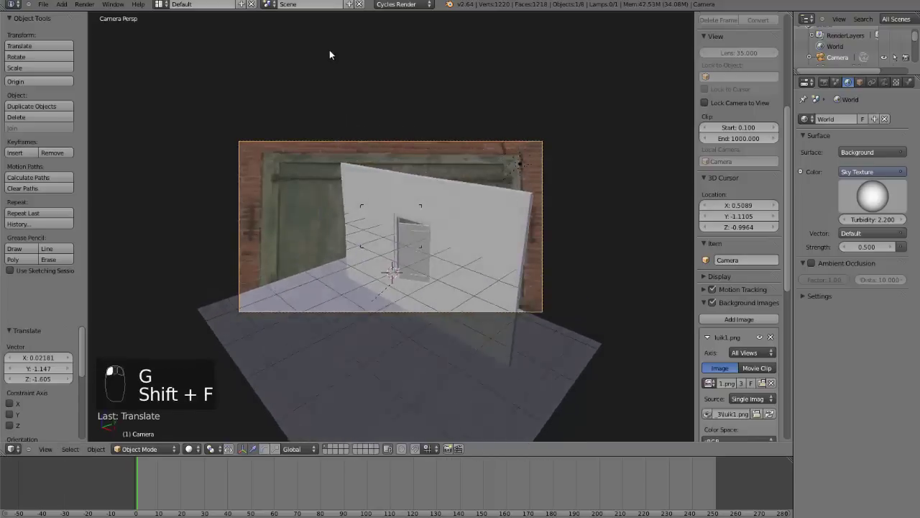
pyautogui.press('g')
pyautogui.hotkey('shift', 'f')
pyautogui.scroll(2, 431, 132)
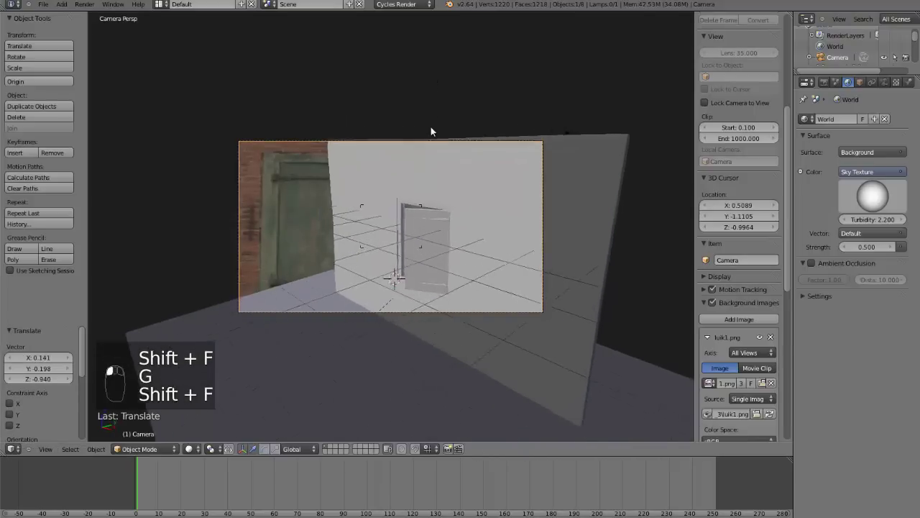
pyautogui.click(392, 227)
pyautogui.press('g')
pyautogui.click(335, 249)
pyautogui.hotkey('shift', 'f')
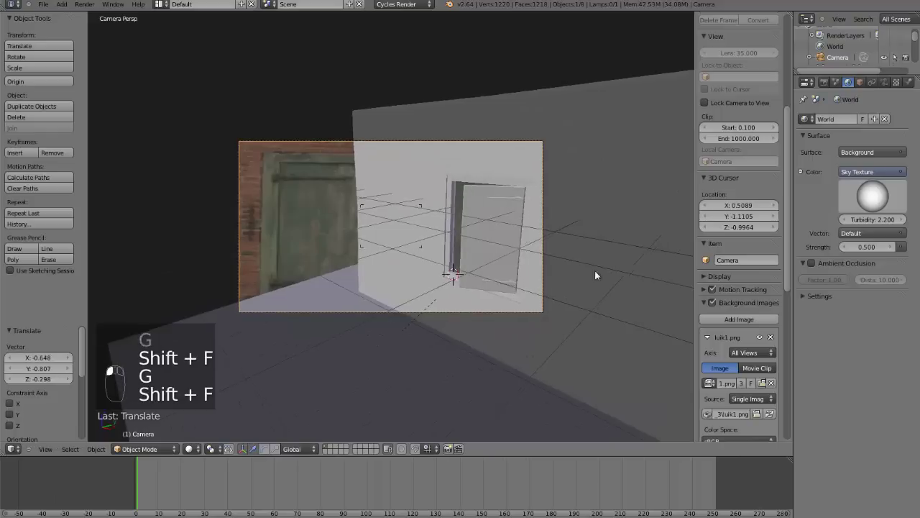
# - Set the render device to GPU Compute and preview the scene with Rendered viewport shading
pyautogui.click(807, 82)
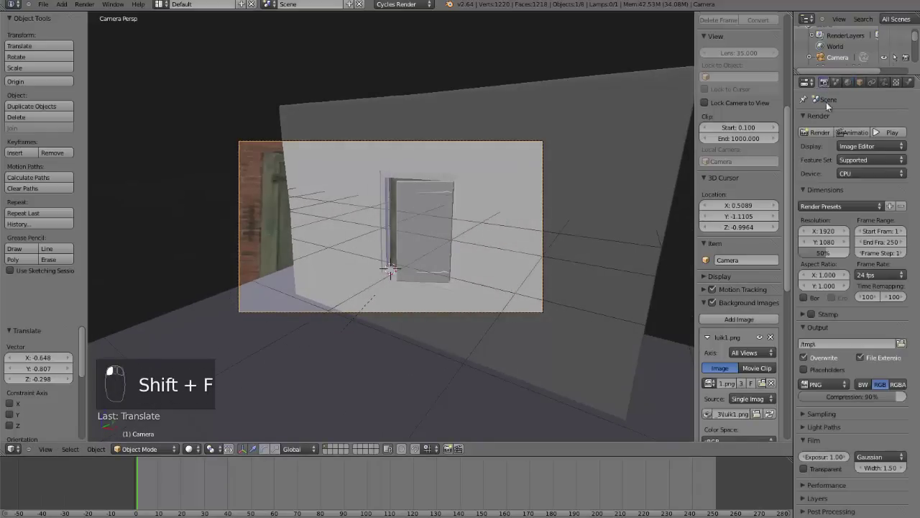
pyautogui.click(855, 172)
pyautogui.click(861, 151)
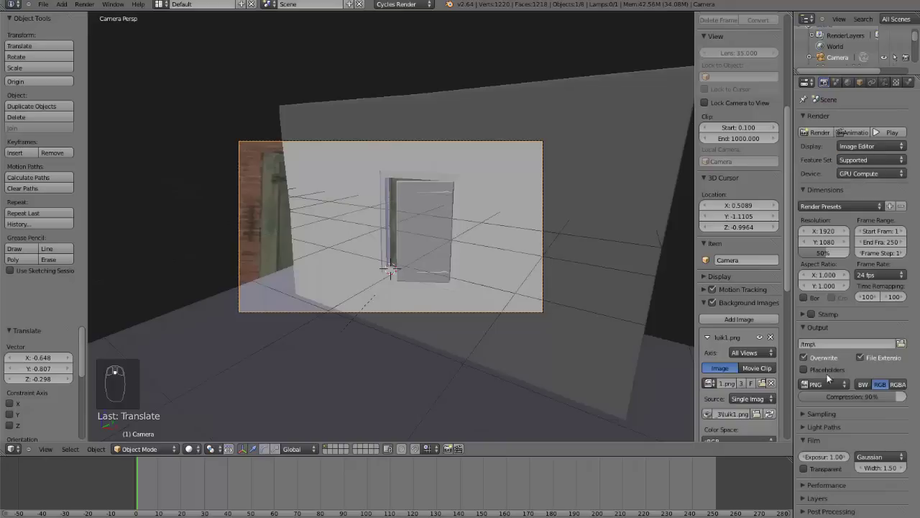
pyautogui.click(195, 449)
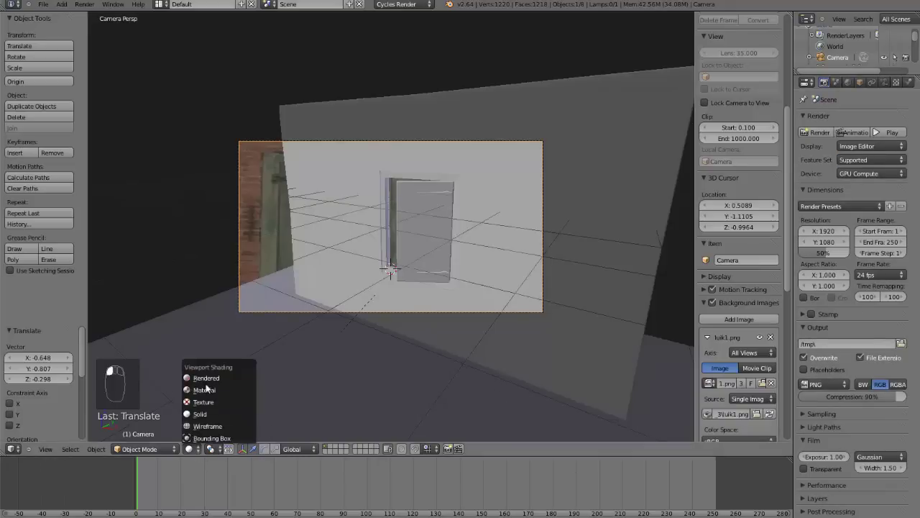
pyautogui.click(207, 376)
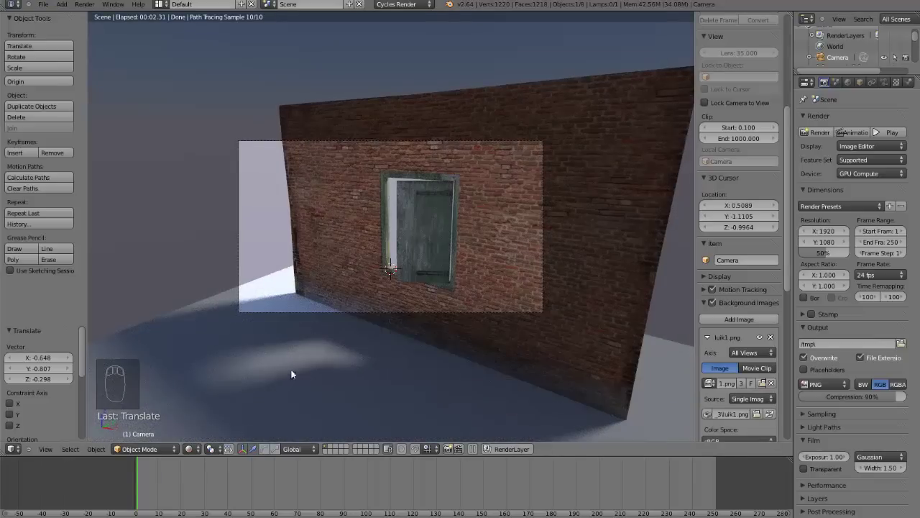
pyautogui.scroll(3, 465, 223)
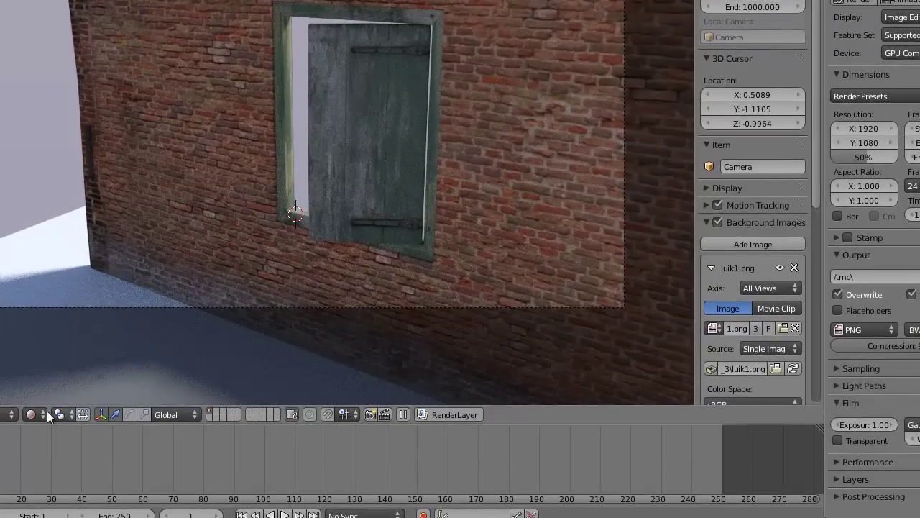
# - Return to Solid shading and shift the shutter together with its two hinges about 0.016 along X
pyautogui.click(46, 416)
pyautogui.click(46, 366)
pyautogui.rightClick(375, 227)
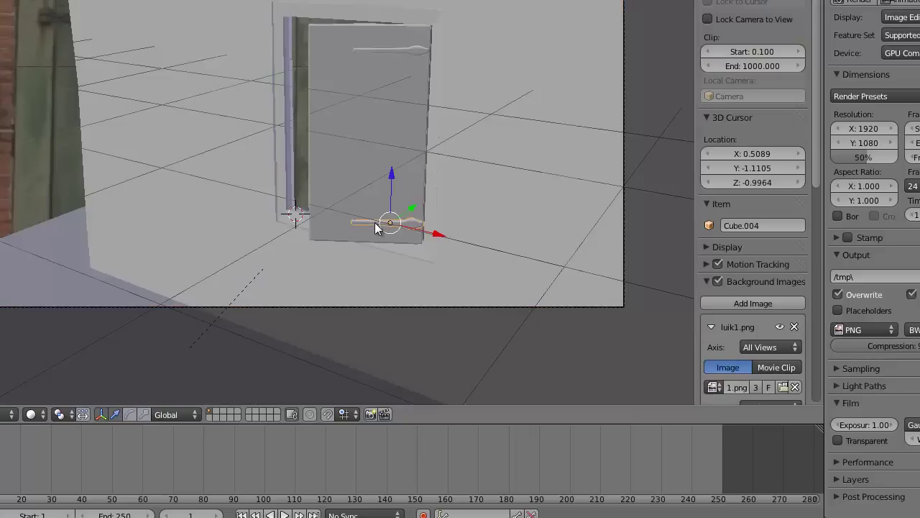
pyautogui.keyDown('shift'); pyautogui.rightClick(392, 144); pyautogui.keyUp('shift')
pyautogui.keyDown('shift'); pyautogui.rightClick(405, 46); pyautogui.keyUp('shift')
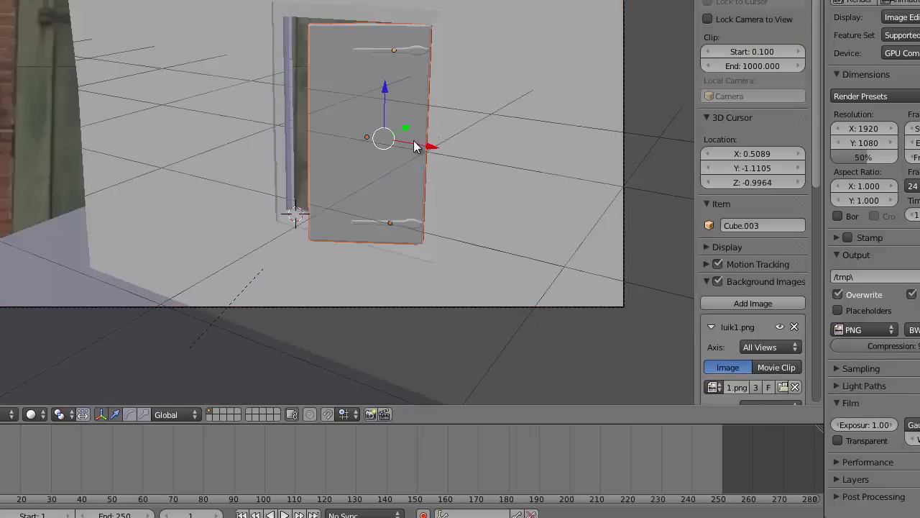
pyautogui.moveTo(413, 145); pyautogui.dragTo(417, 146)
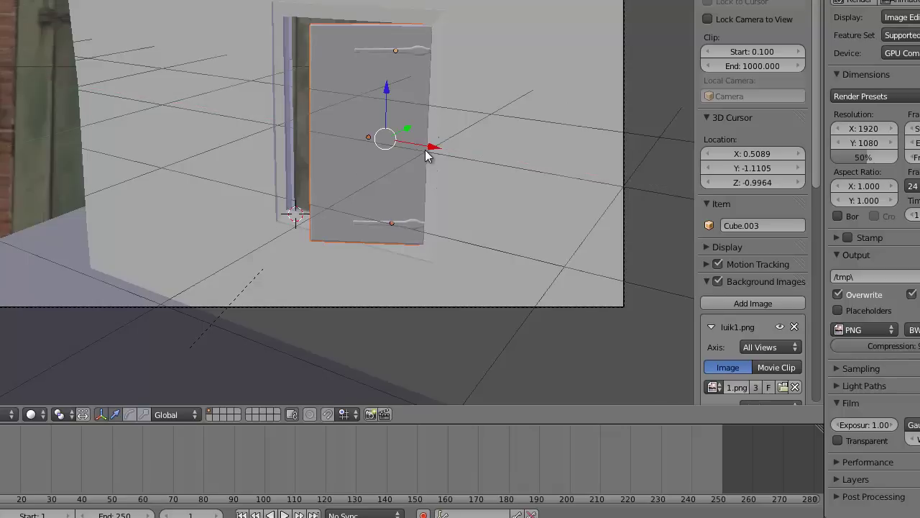
# - Render the camera view and inspect the shutter's fit in the window frame
pyautogui.press('F12')
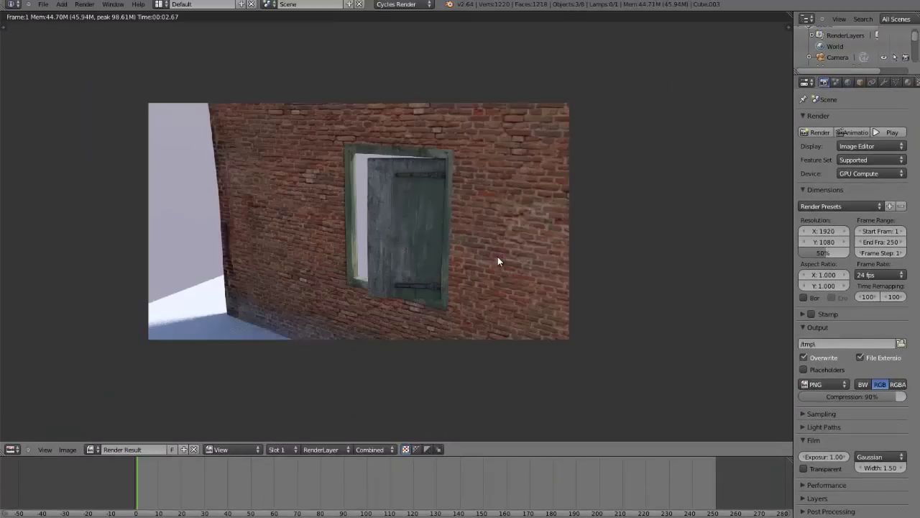
pyautogui.scroll(2, 497, 257)
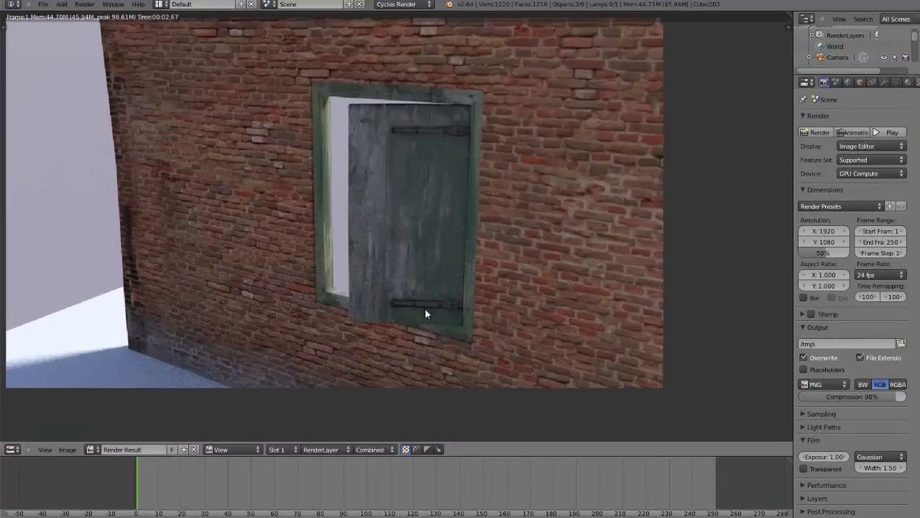
pyautogui.scroll(-2, 506, 290)
pyautogui.moveTo(505, 290); pyautogui.dragTo(497, 271, button='middle')
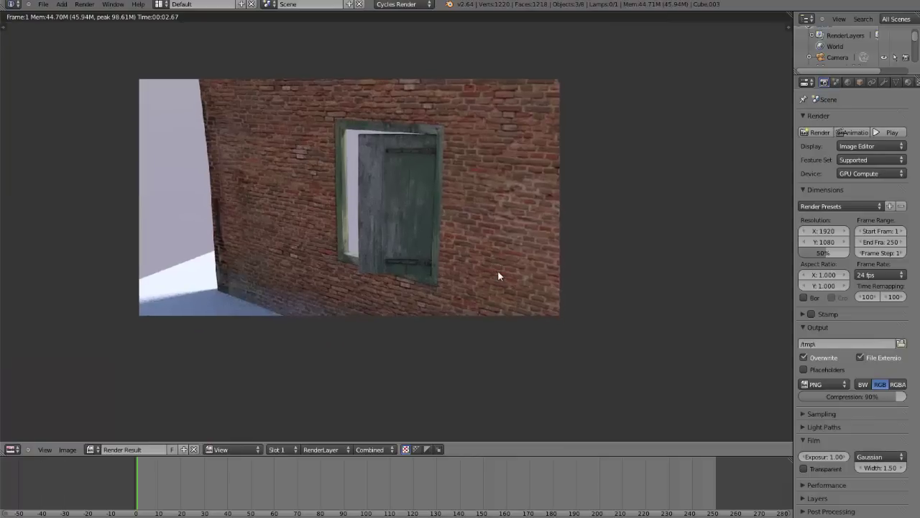
pyautogui.scroll(1, 498, 273)
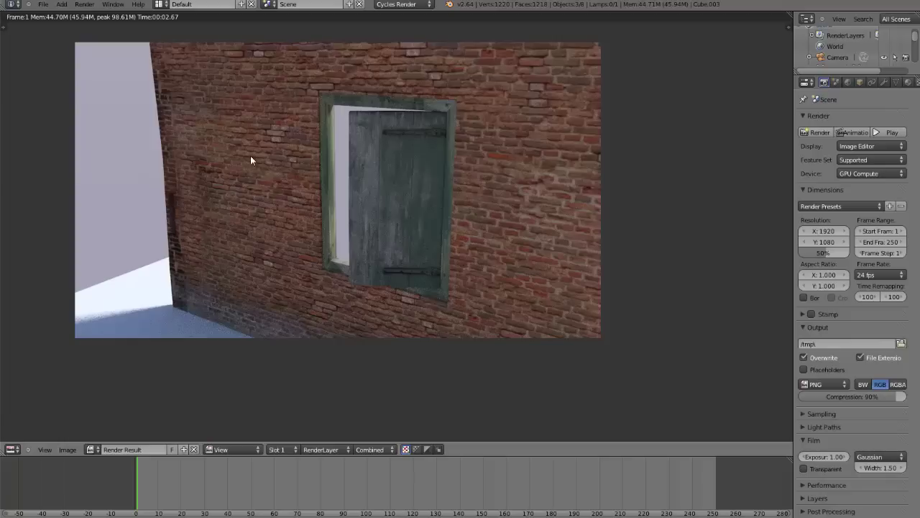
# - Select the brick wall, show its material in the Node Editor, and move the Image Texture node farther from the Diffuse BSDF
pyautogui.click(13, 450)
pyautogui.click(18, 440)
pyautogui.rightClick(285, 242)
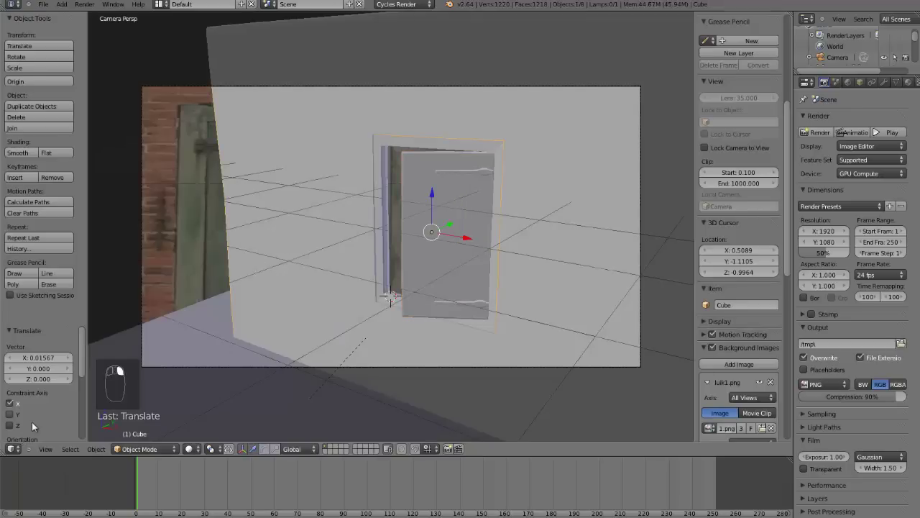
pyautogui.click(14, 450)
pyautogui.click(37, 333)
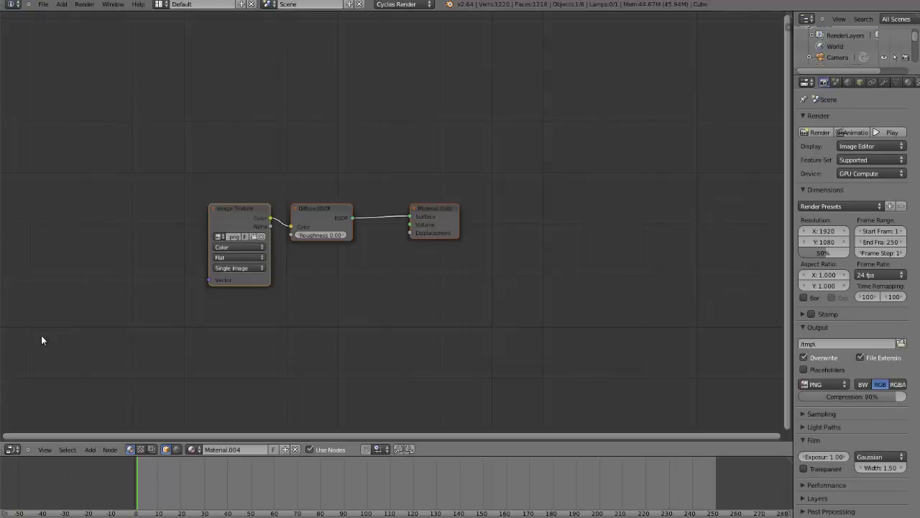
pyautogui.moveTo(247, 209); pyautogui.dragTo(201, 205)
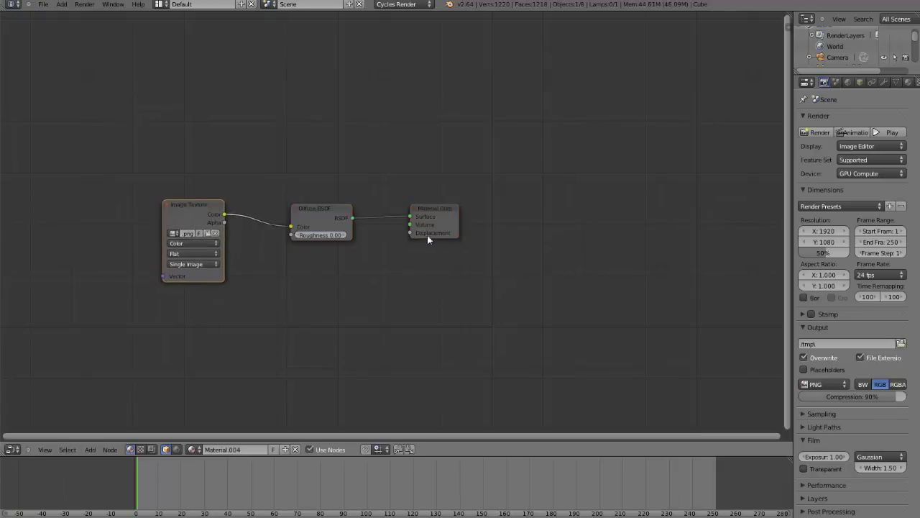
# - Add a Mix color node set to Multiply, linking the image's Color to its second color input and its output to Displacement
pyautogui.click(91, 449)
pyautogui.moveTo(106, 425)
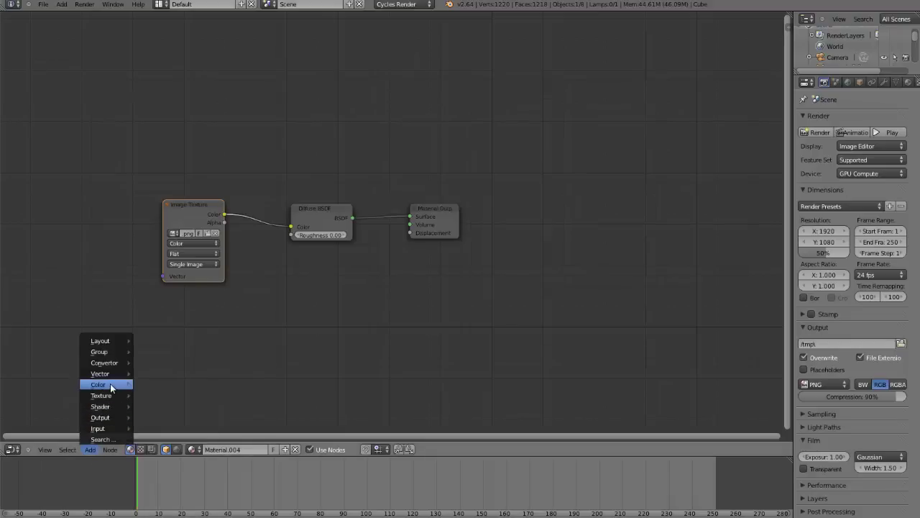
pyautogui.moveTo(112, 410)
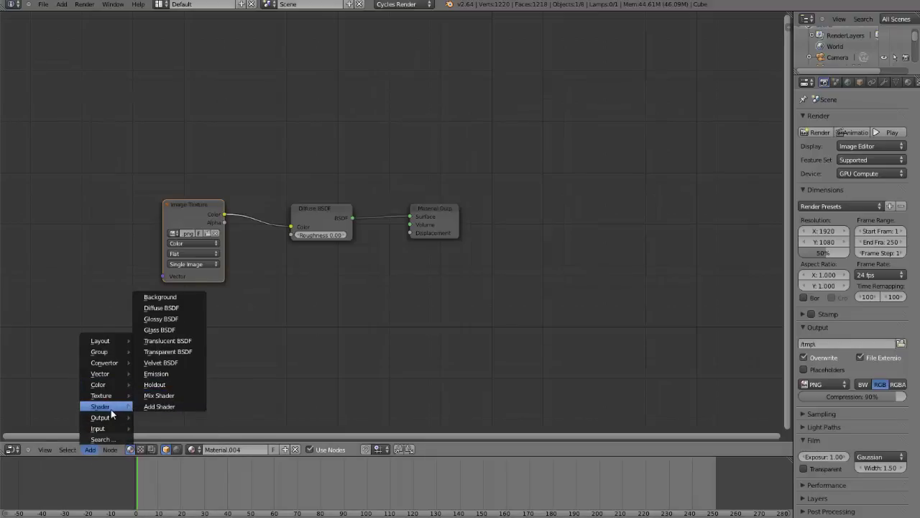
pyautogui.moveTo(121, 386)
pyautogui.click(161, 405)
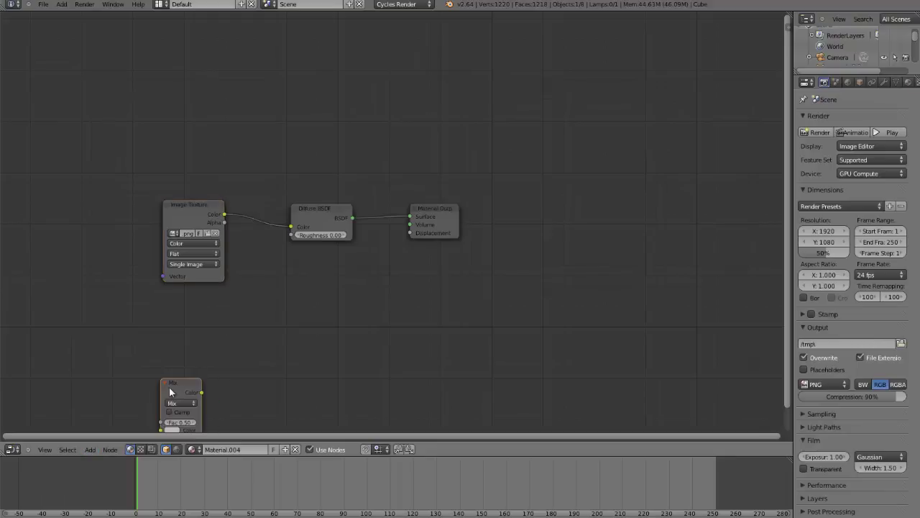
pyautogui.click(248, 364)
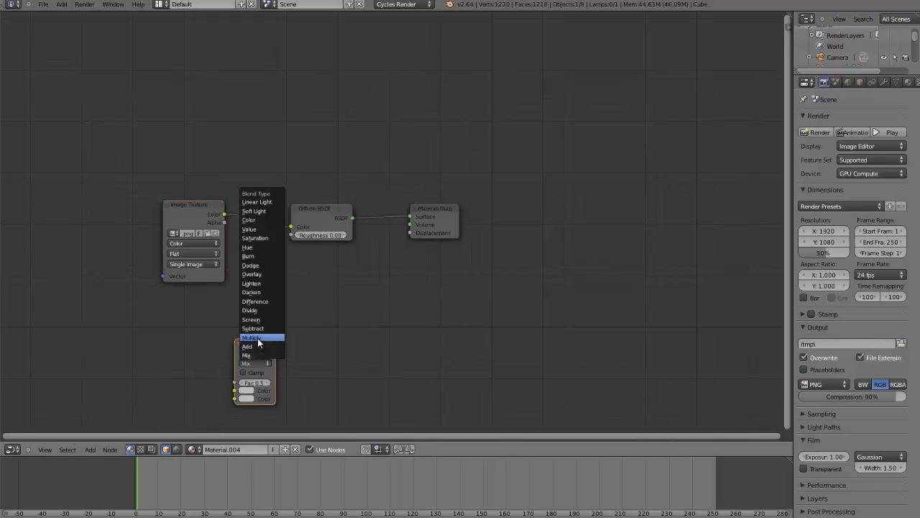
pyautogui.click(260, 338)
pyautogui.moveTo(273, 347); pyautogui.dragTo(326, 338)
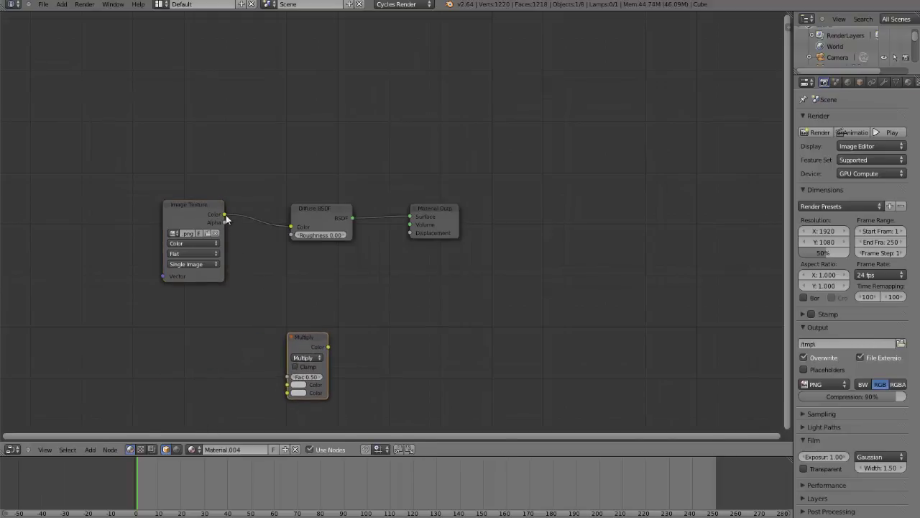
pyautogui.moveTo(225, 214); pyautogui.dragTo(288, 393)
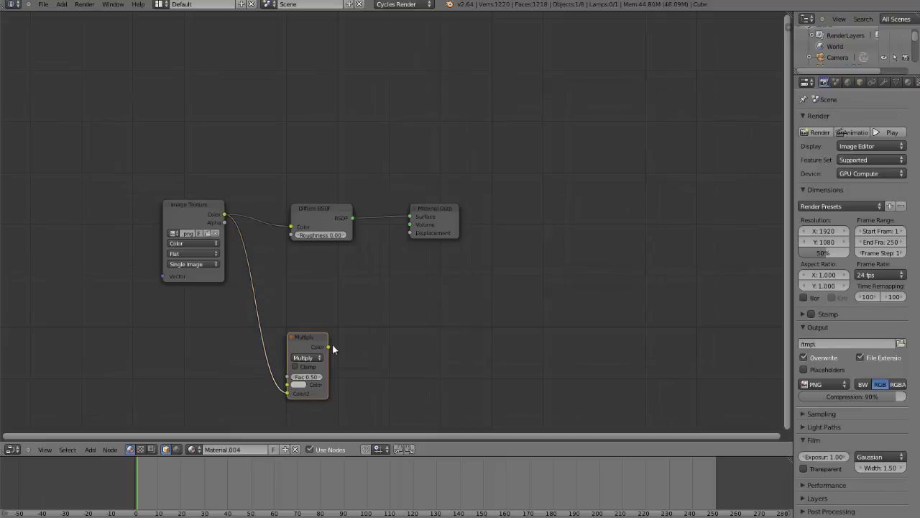
pyautogui.moveTo(328, 347); pyautogui.dragTo(410, 233)
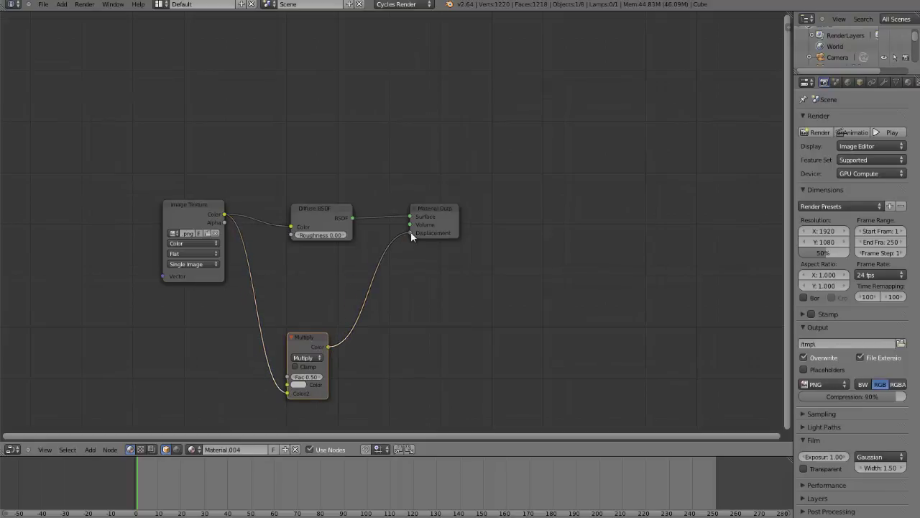
# - Return to the 3D view, render the scene again, and examine the displacement effect on the bricks
pyautogui.click(12, 450)
pyautogui.click(27, 440)
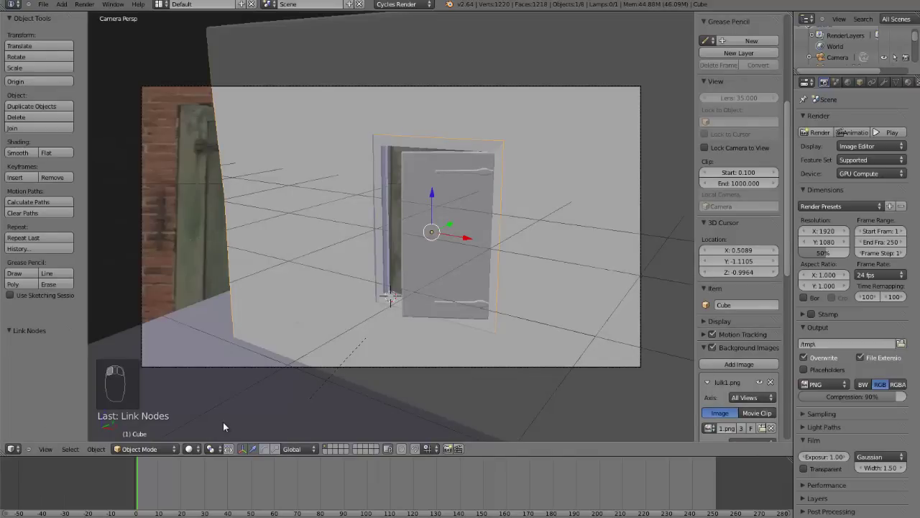
pyautogui.press('F12')
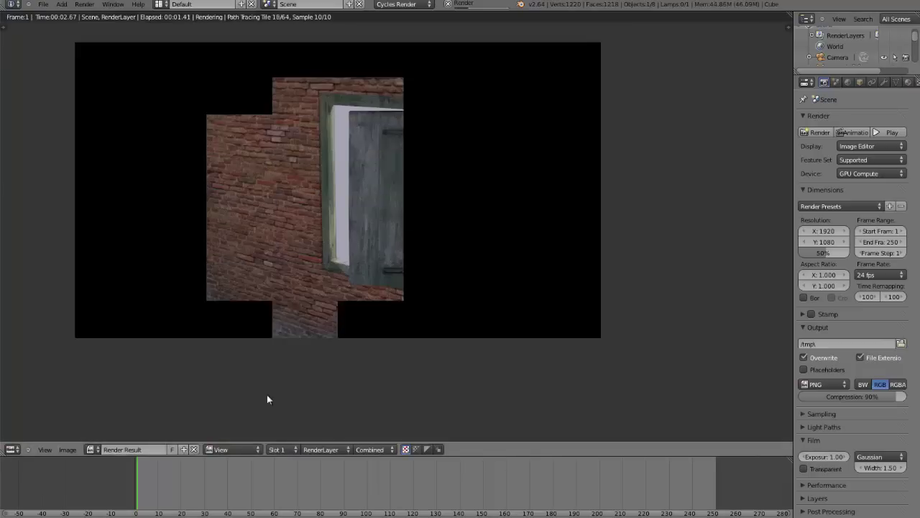
pyautogui.scroll(-2, 278, 321)
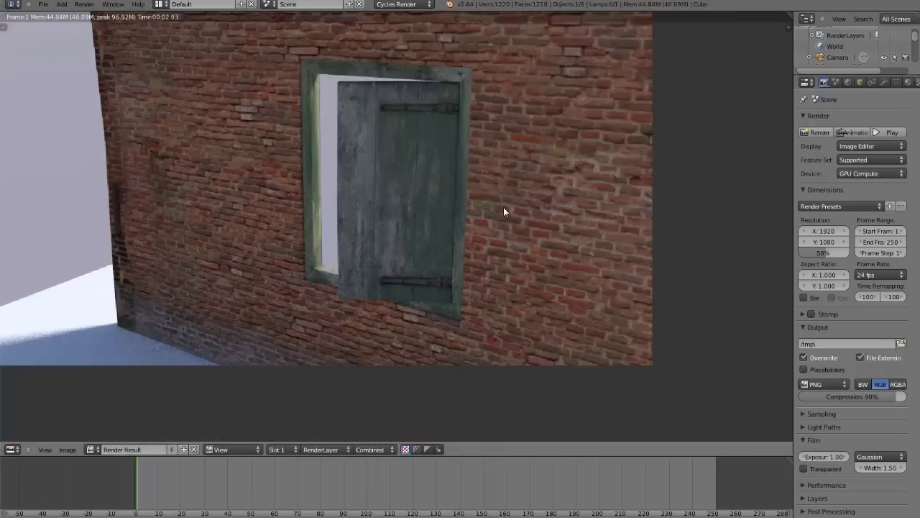
pyautogui.scroll(-2, 521, 223)
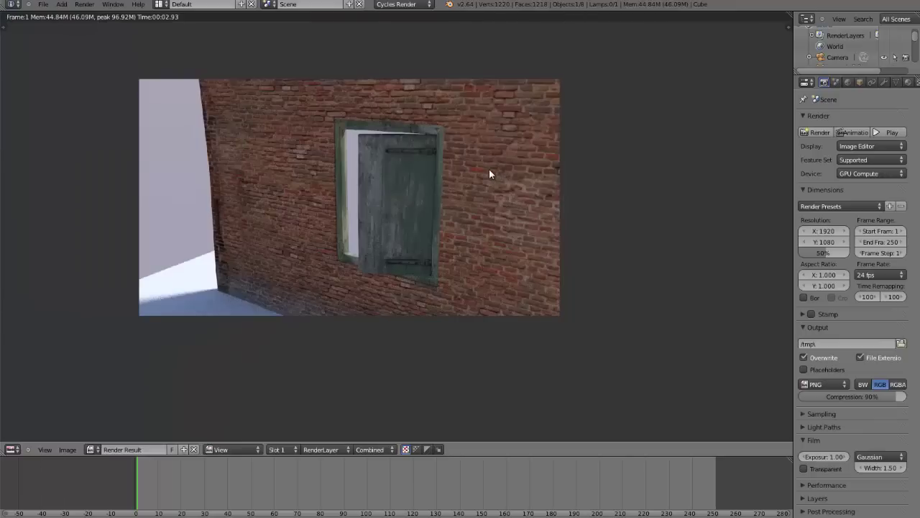
pyautogui.scroll(-1, 482, 192)
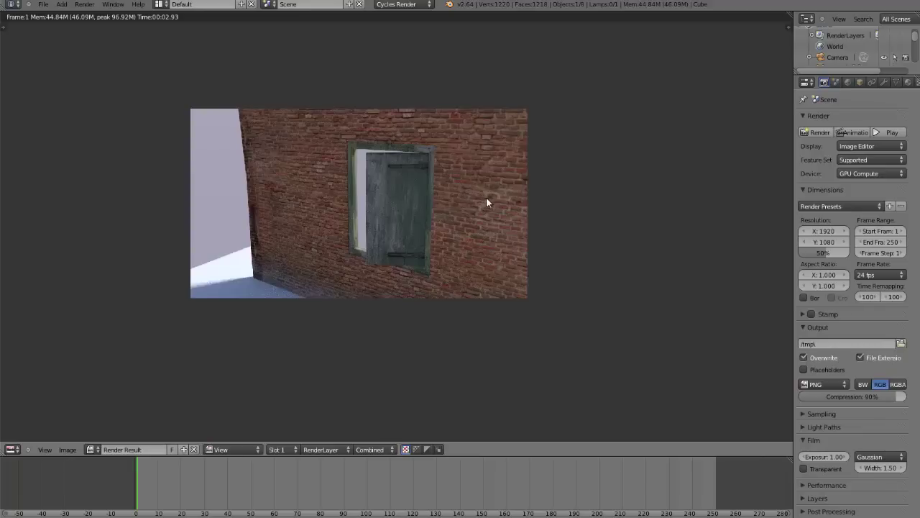
pyautogui.scroll(2, 489, 222)
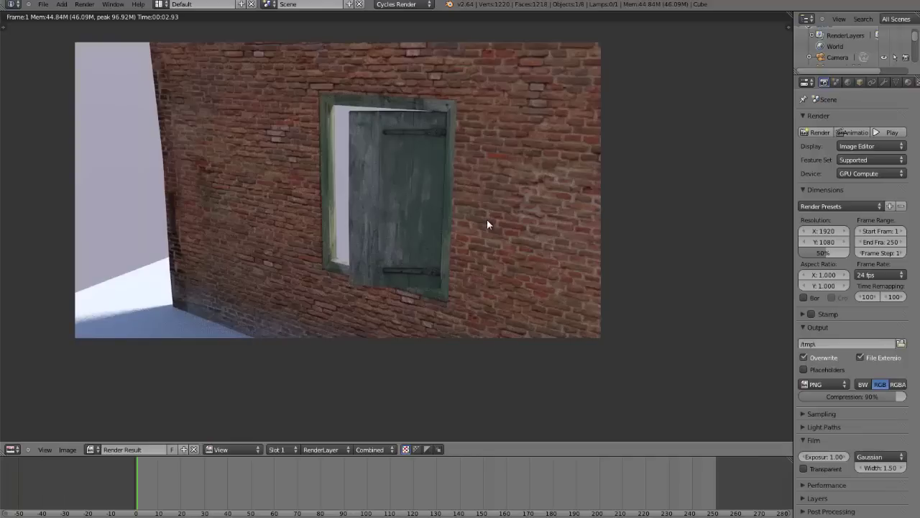